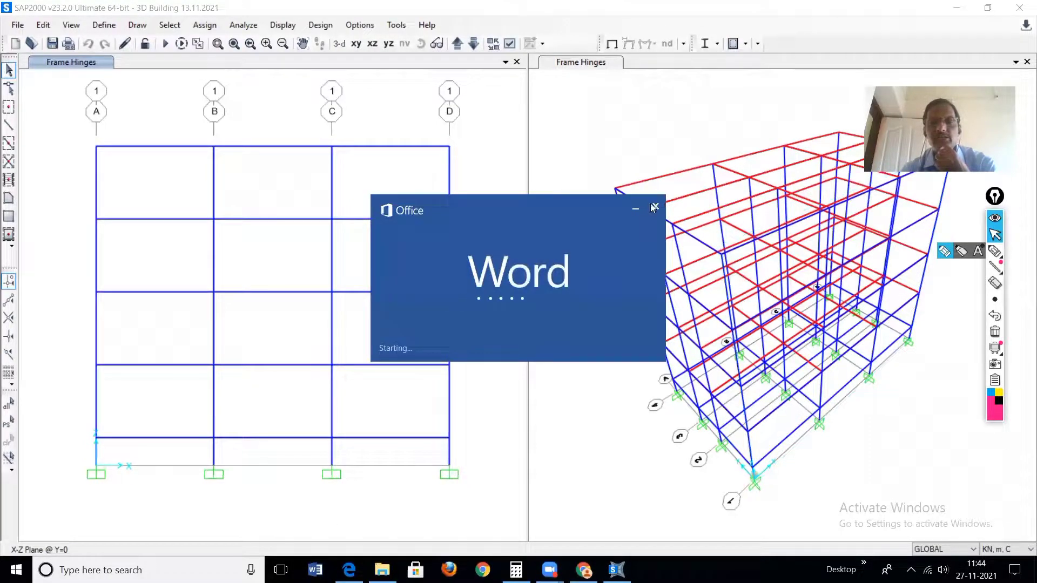
# Switch to the training PDF in the browser and review the building's plan, elevation and listed details, highlighting the medium soil entry.
pyautogui.click(655, 206)
pyautogui.hotkey('alt', 'Tab')
pyautogui.scroll(15, 465, 281)
pyautogui.scroll(1, 478, 285)
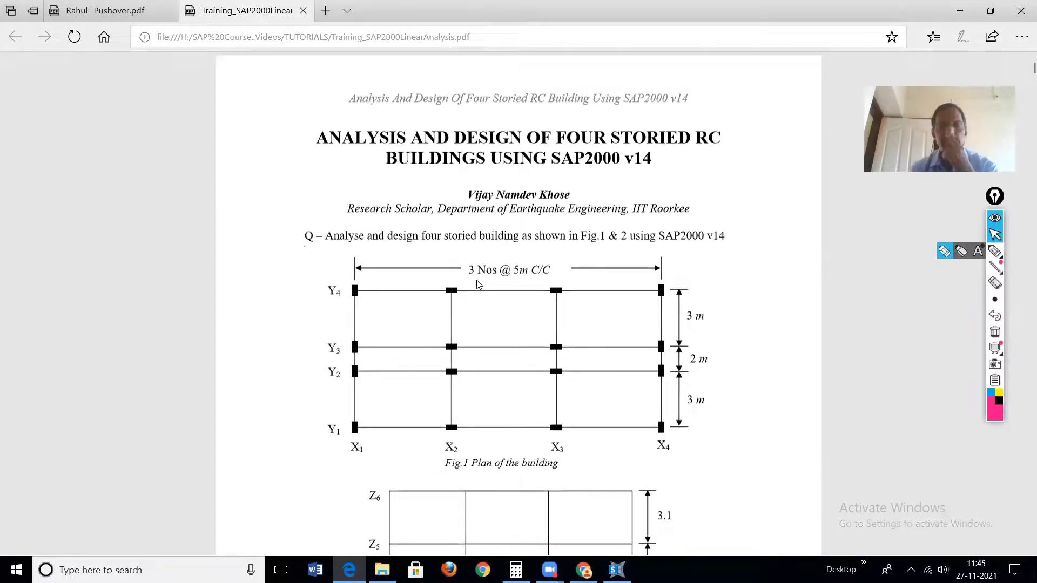
pyautogui.scroll(-8, 506, 364)
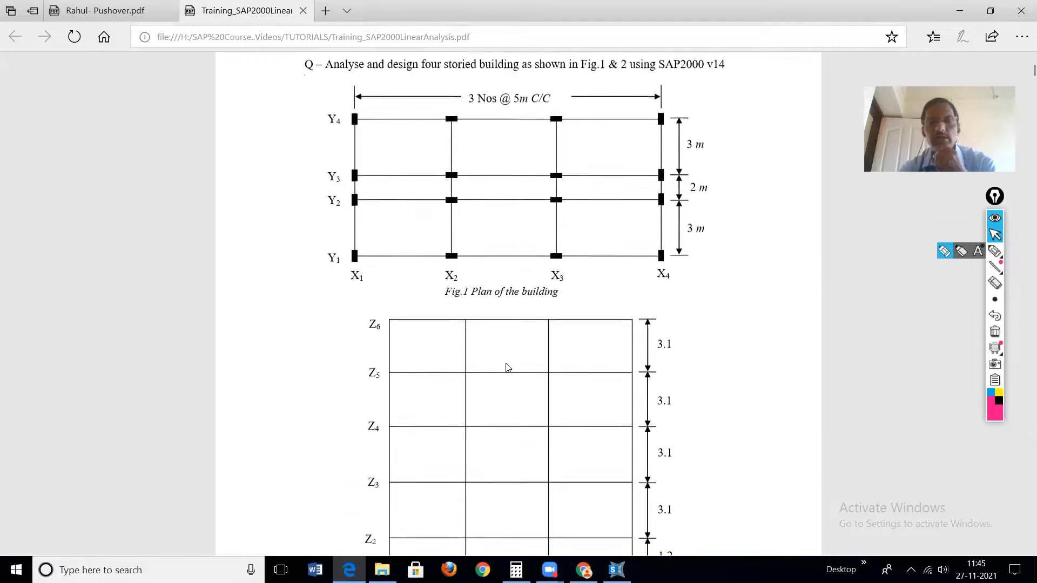
pyautogui.scroll(-2, 502, 357)
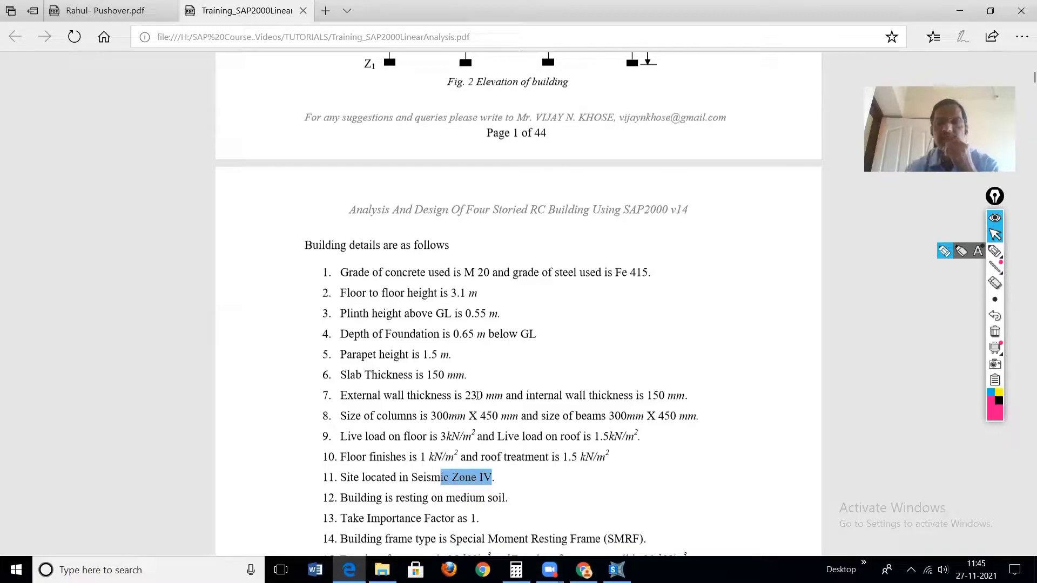
pyautogui.scroll(-3, 475, 416)
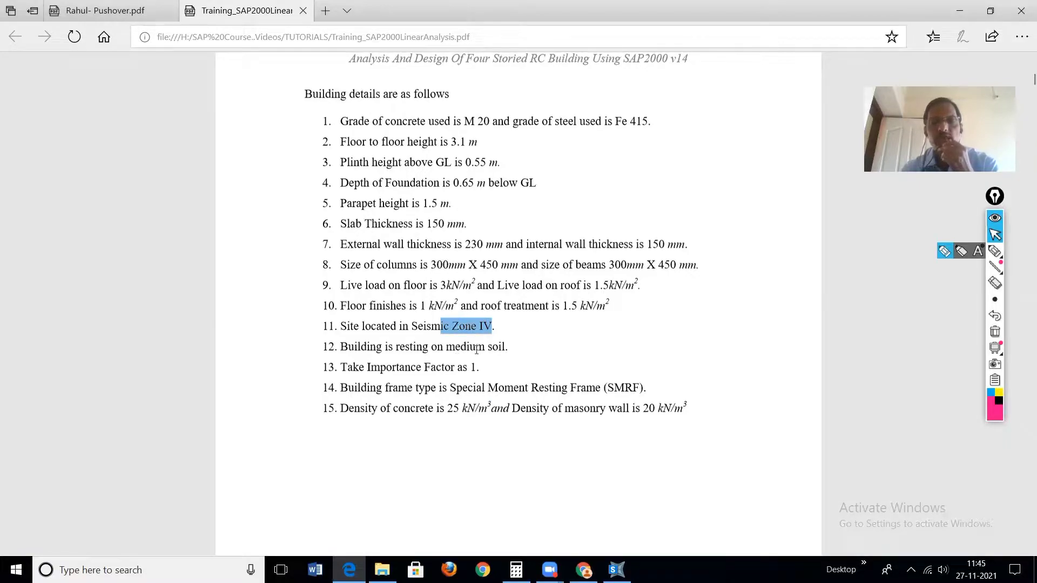
pyautogui.moveTo(446, 346); pyautogui.dragTo(506, 349)
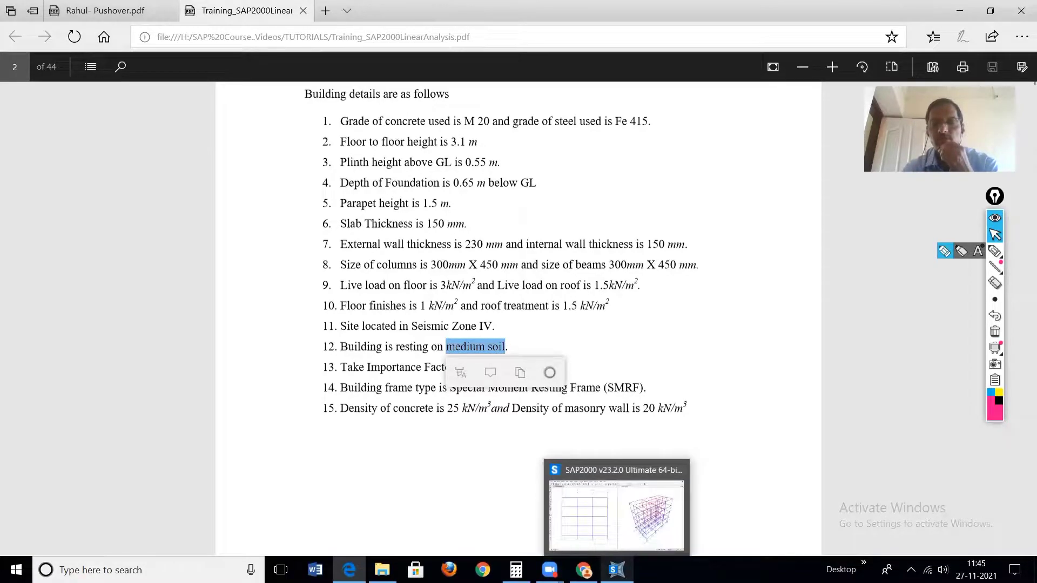
# Switch to SAP2000, open the DEAD load case for modification and rename it DEAD-Nonlinear.
pyautogui.click(616, 570)
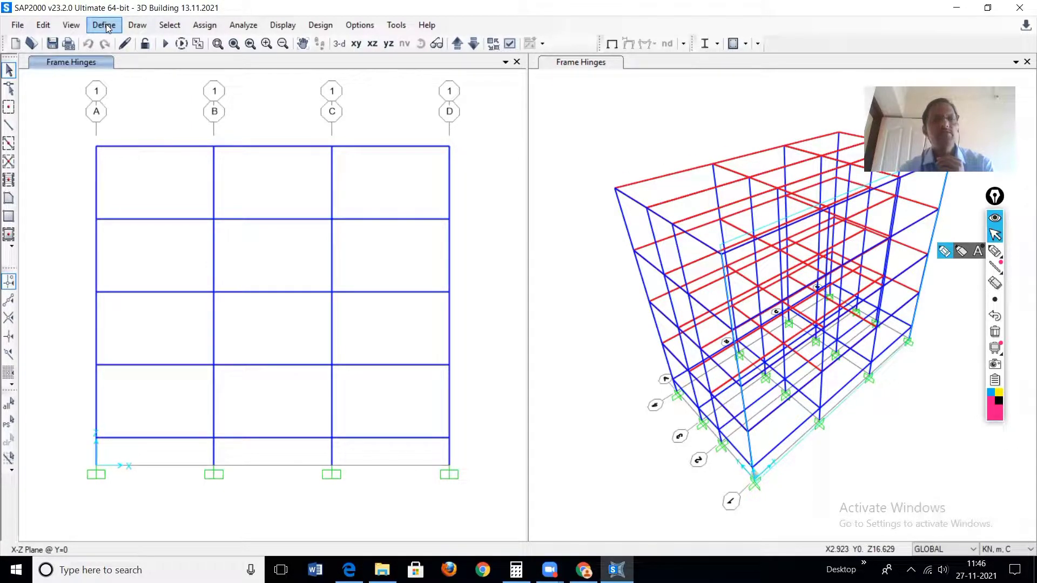
pyautogui.click(106, 26)
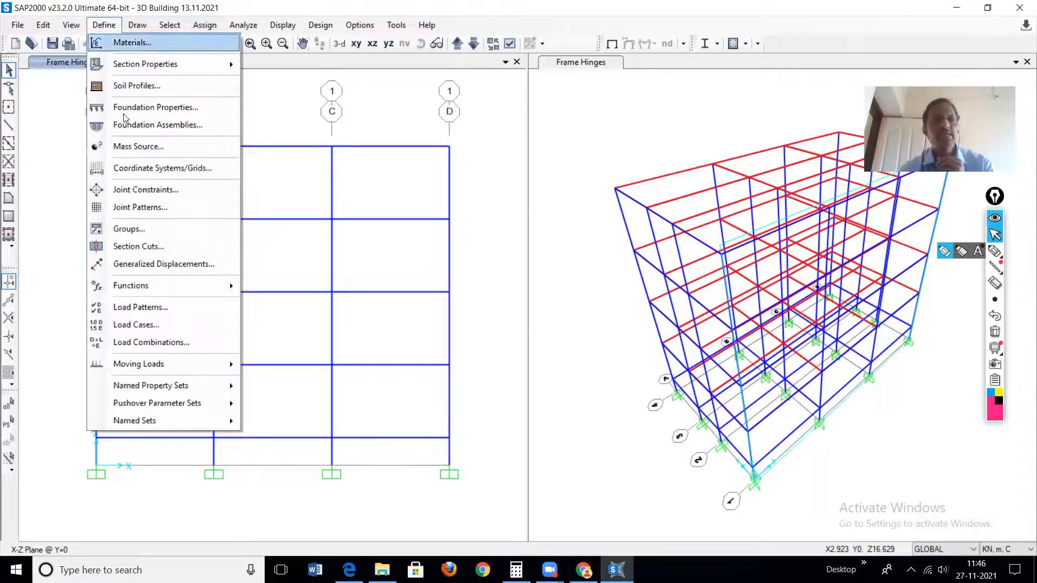
pyautogui.click(153, 325)
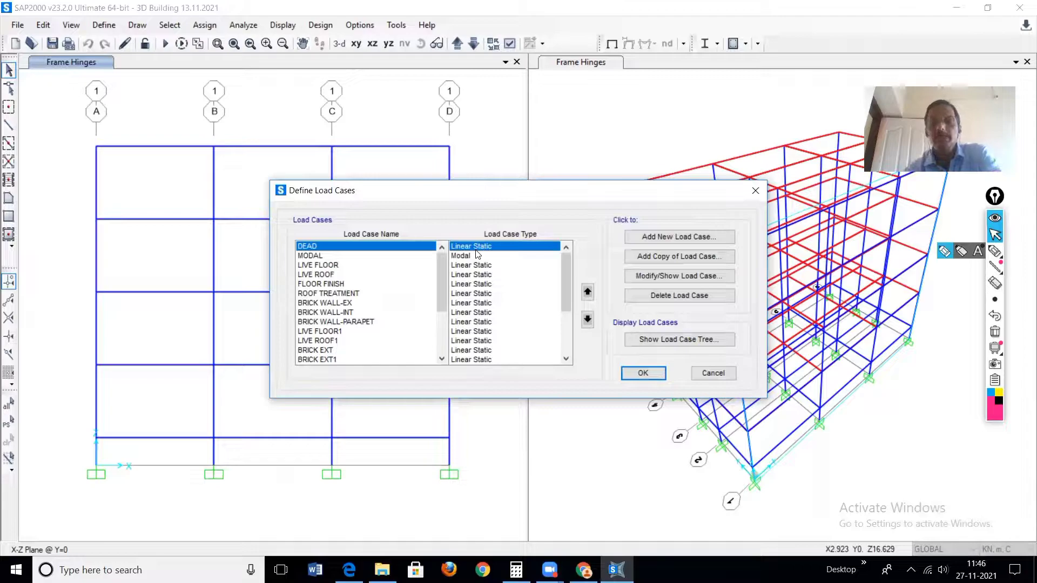
pyautogui.click(664, 277)
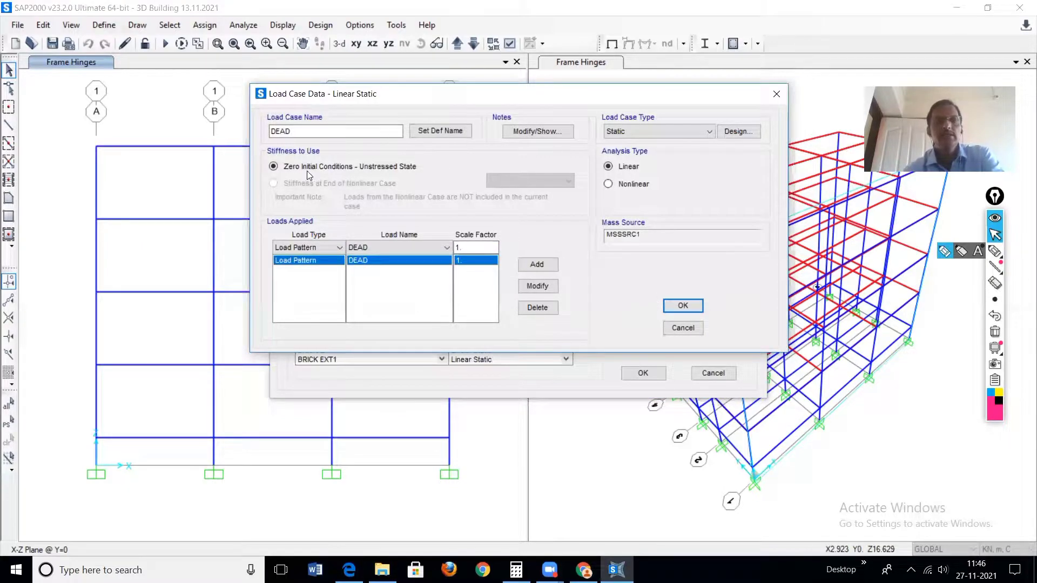
pyautogui.click(304, 128)
pyautogui.write('-No')
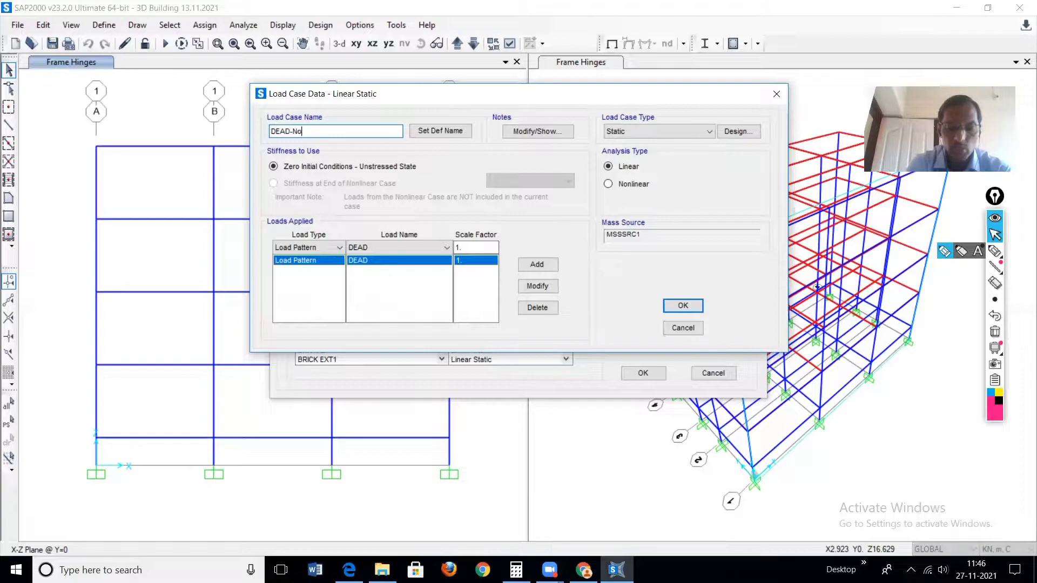
pyautogui.write('nline')
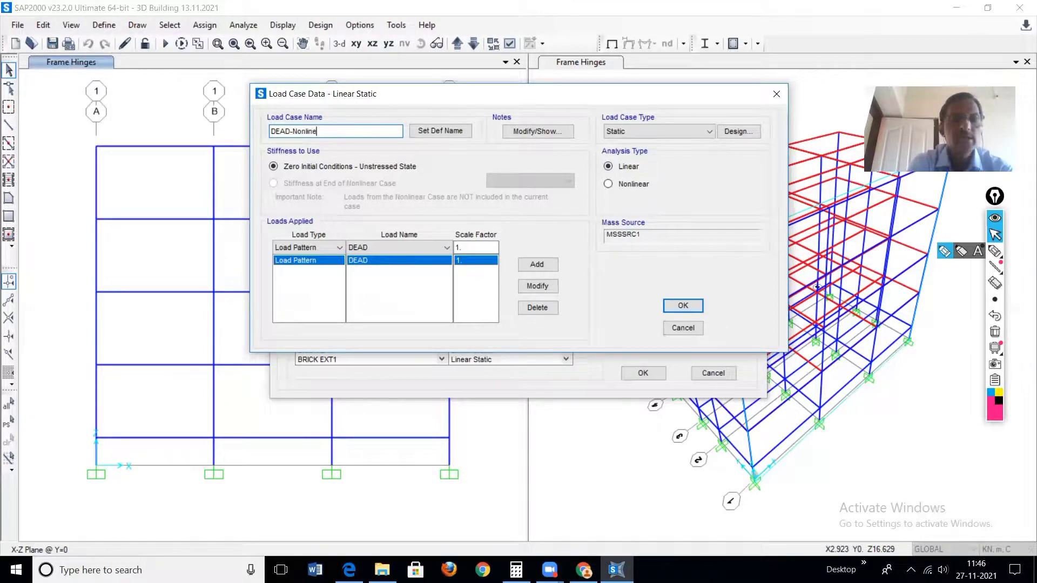
pyautogui.write('ar')
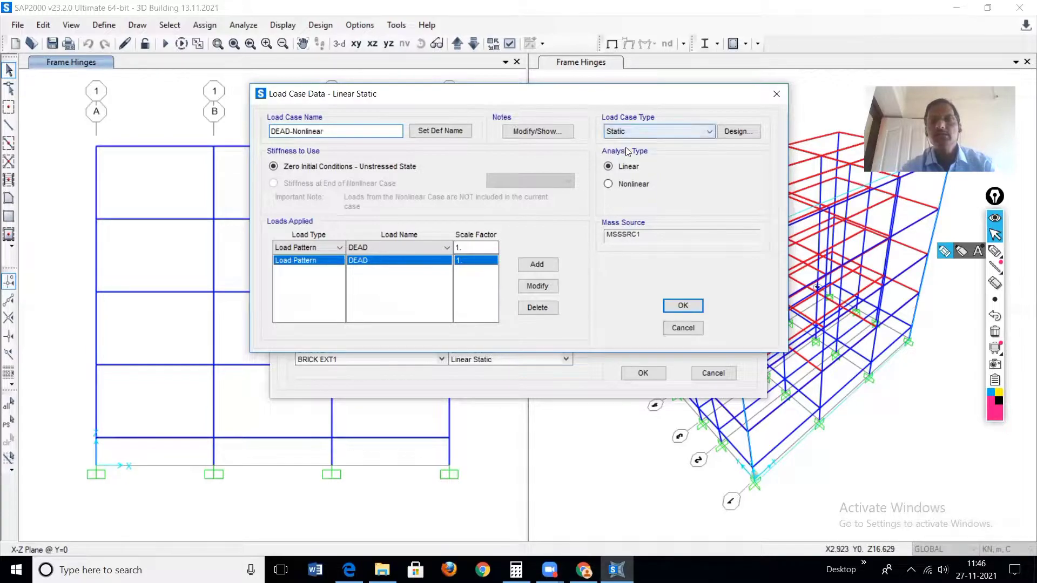
# Mark the Linear and Nonlinear options with the annotation pen, and set the load case's analysis type to Nonlinear.
pyautogui.click(944, 252)
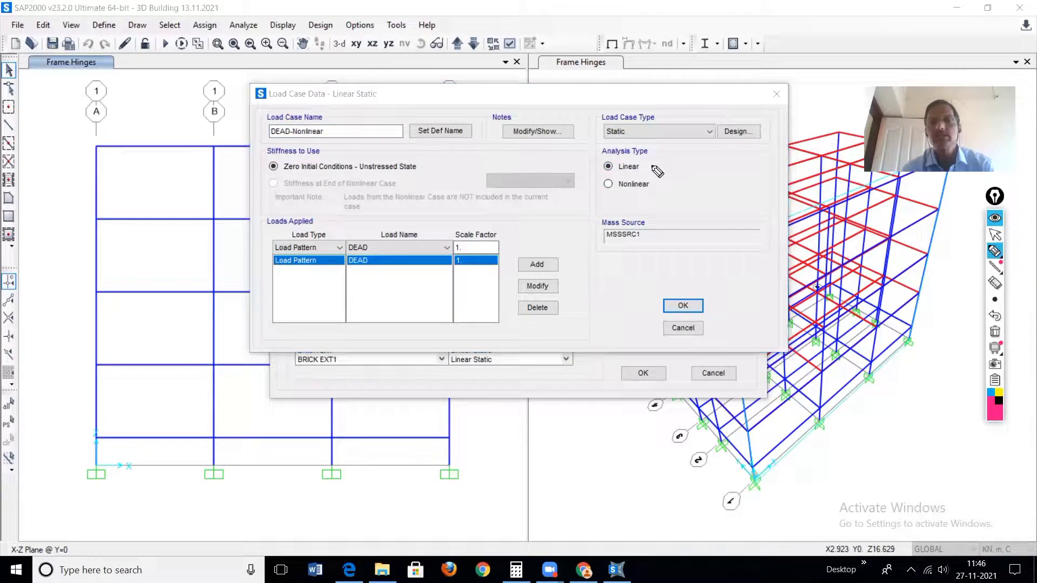
pyautogui.moveTo(652, 169); pyautogui.dragTo(674, 168)
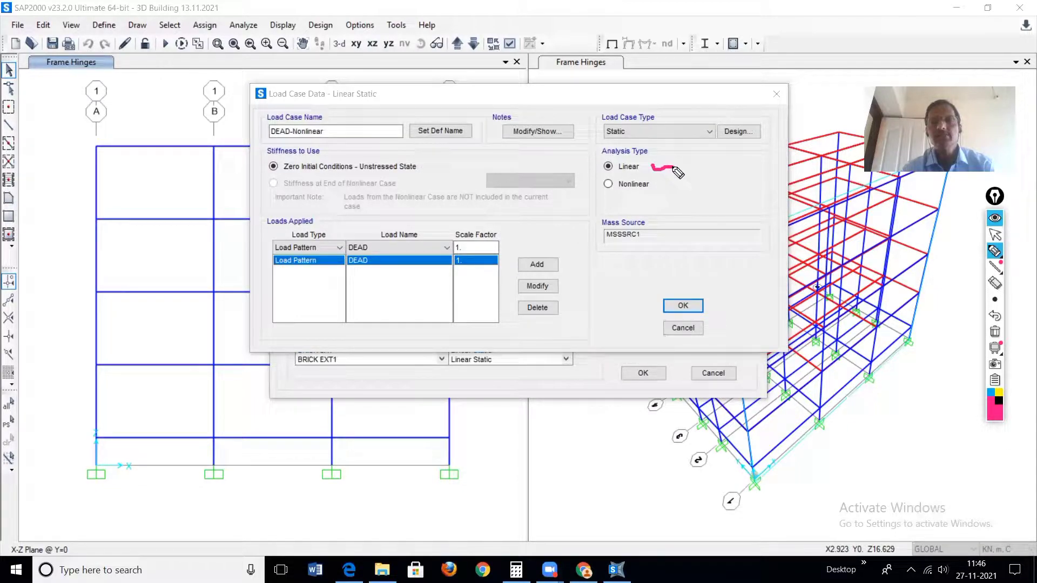
pyautogui.moveTo(659, 185)
pyautogui.mouseDown()
pyautogui.moveTo(682, 182)
pyautogui.moveTo(642, 189)
pyautogui.mouseUp()
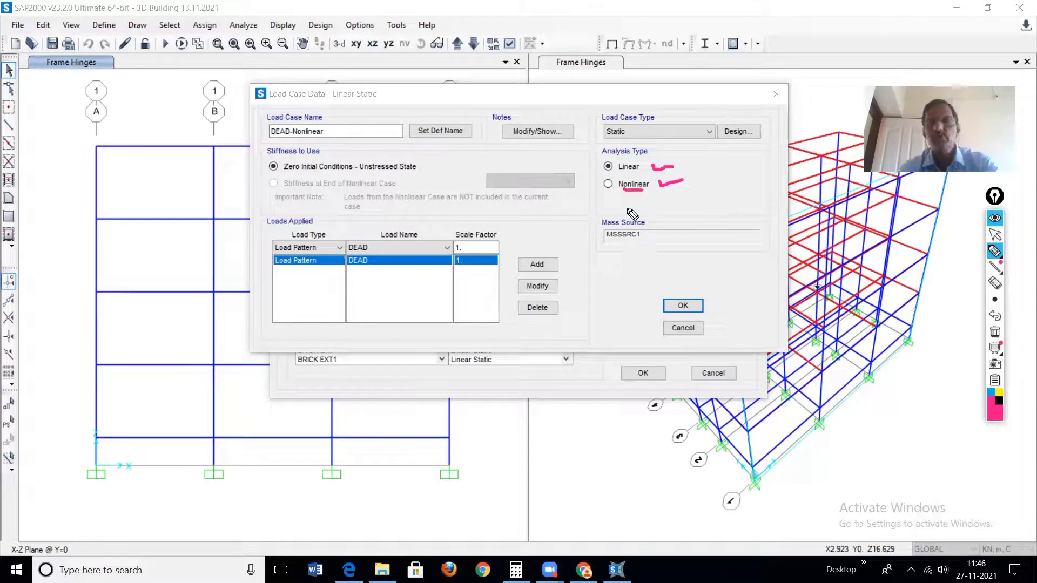
pyautogui.hotkey('ctrl', 'F1')
pyautogui.click(609, 184)
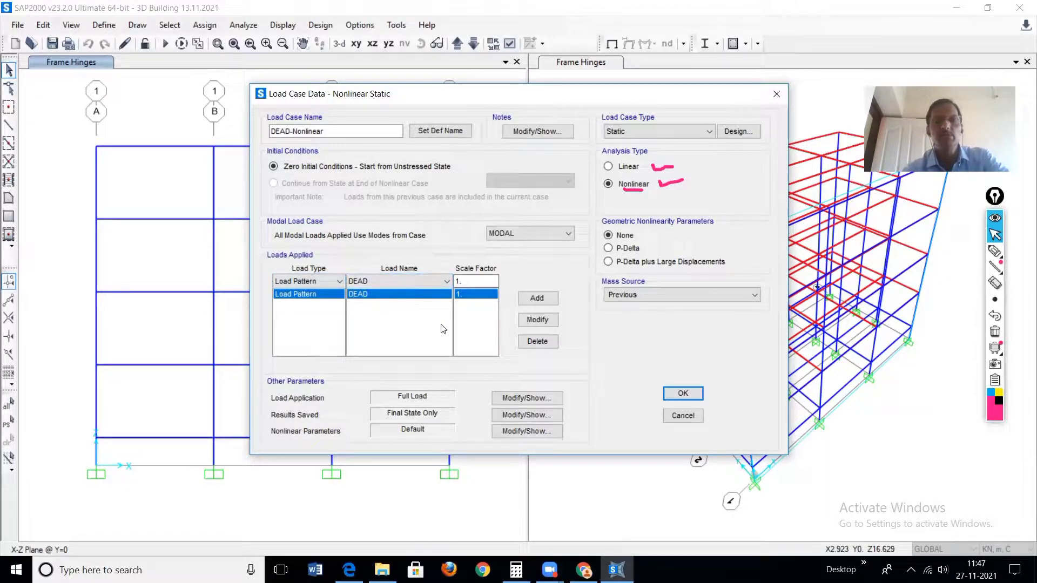
# Add the BRICK EXT and BRICK INT load patterns to the applied loads with a scale factor of 1.
pyautogui.click(447, 281)
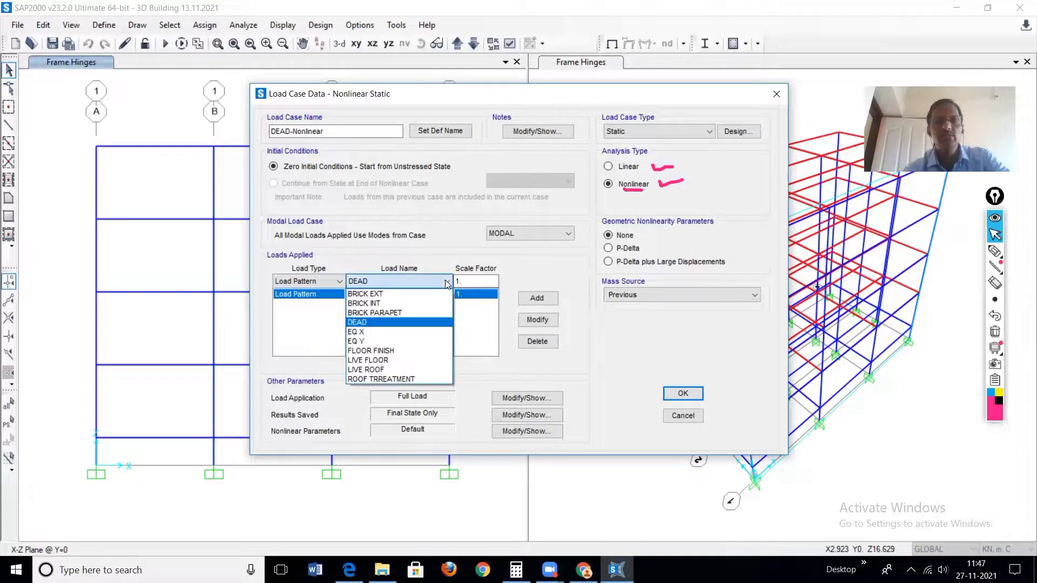
pyautogui.click(378, 294)
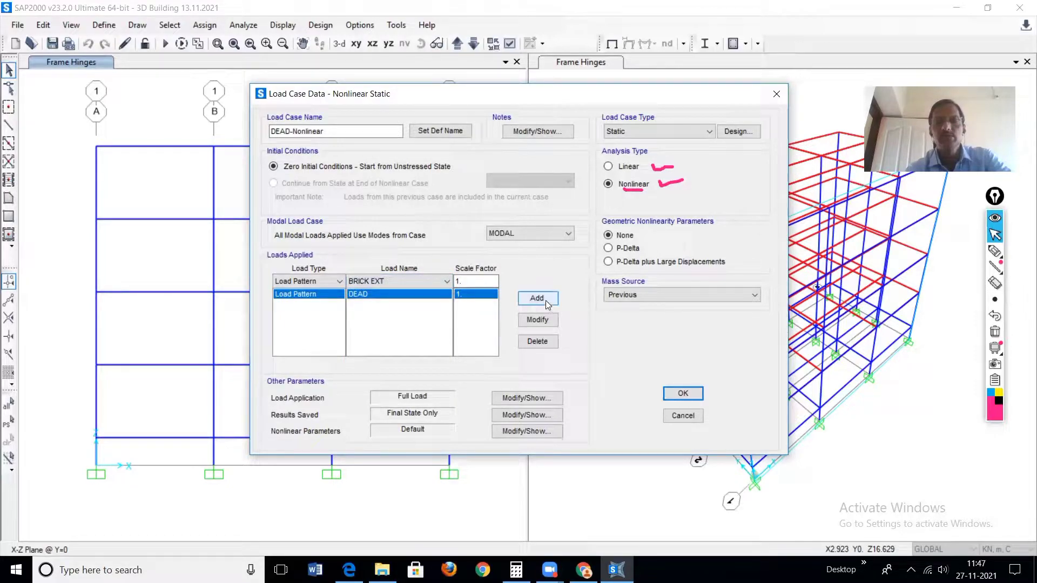
pyautogui.click(547, 303)
pyautogui.click(395, 280)
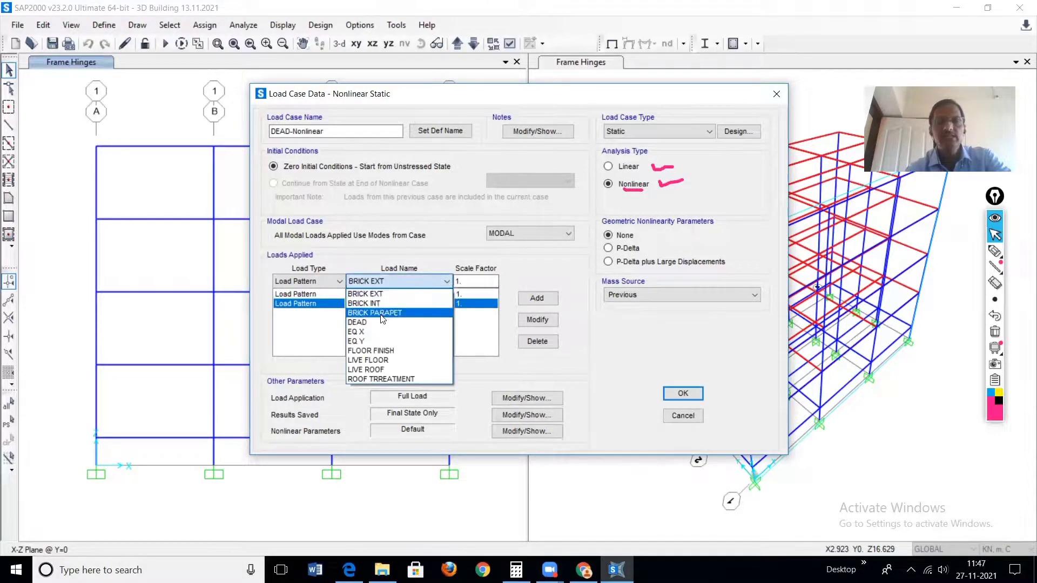
pyautogui.click(383, 304)
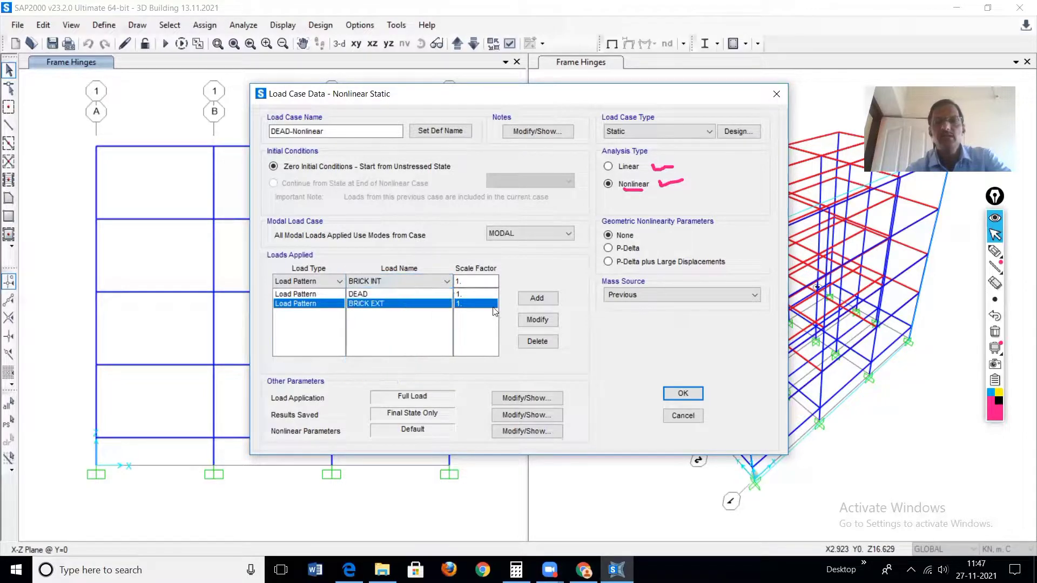
pyautogui.click(535, 298)
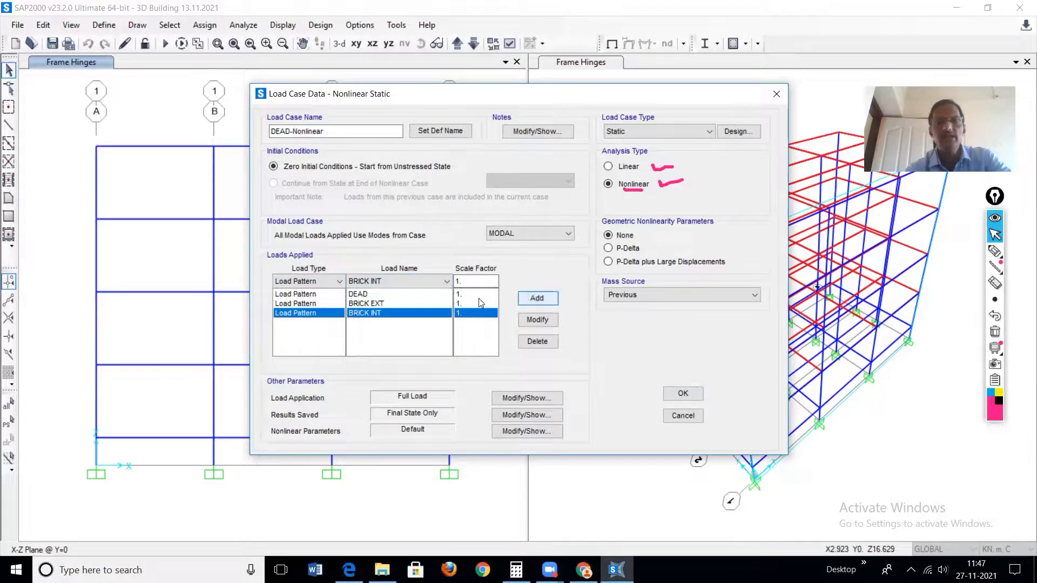
# Add the BRICK PARAPET and FLOOR FINISH load patterns to the applied loads with a scale factor of 1.
pyautogui.click(447, 281)
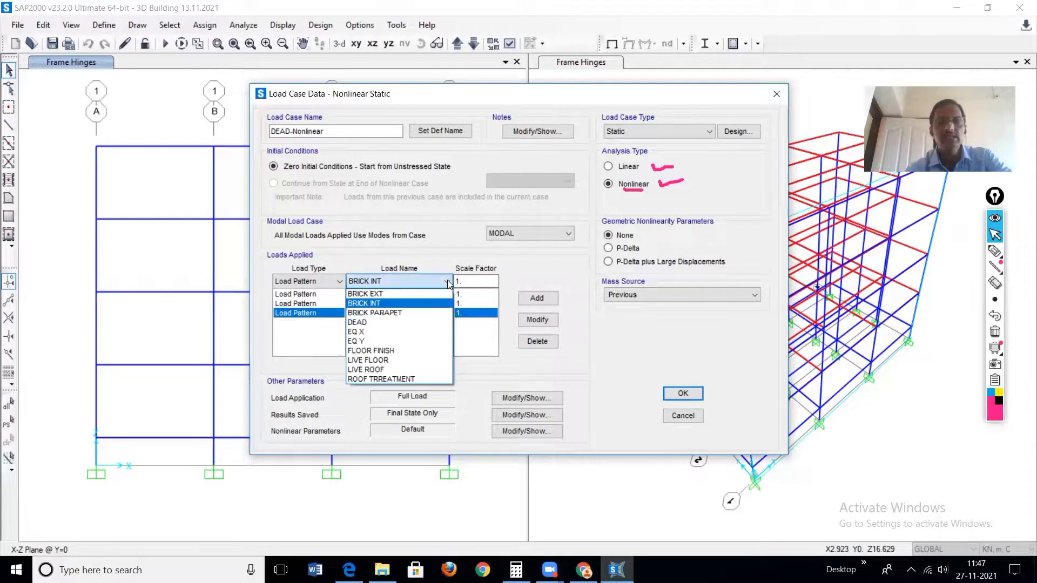
pyautogui.click(382, 313)
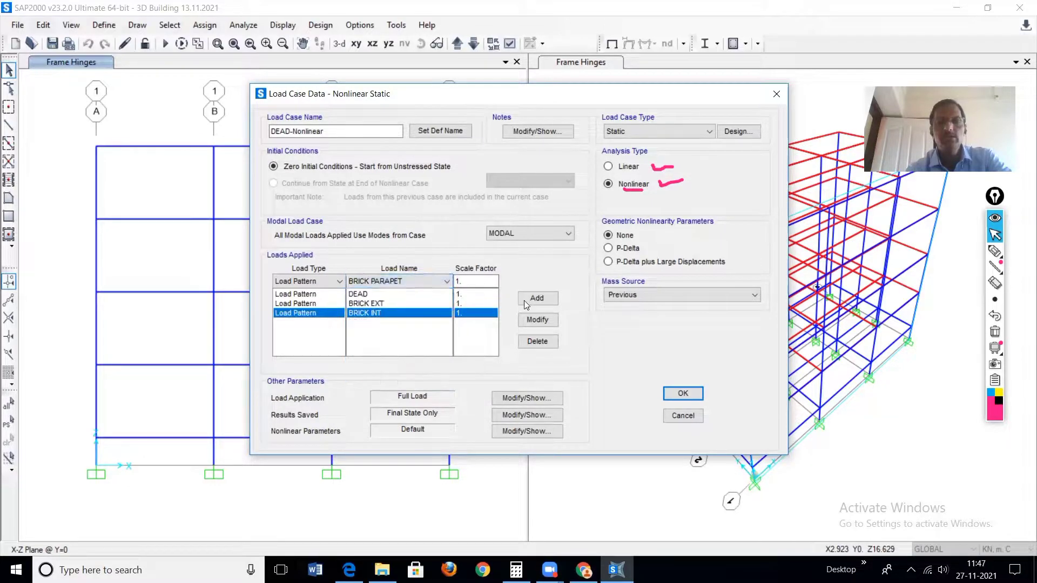
pyautogui.click(527, 298)
pyautogui.click(446, 281)
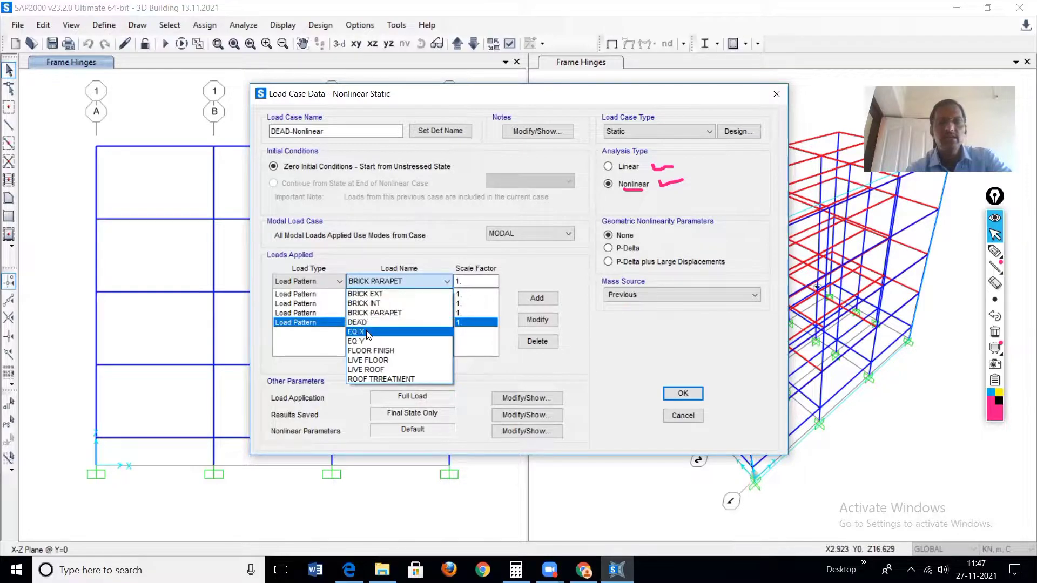
pyautogui.click(388, 351)
pyautogui.click(540, 298)
# Add the LIVE FLOOR load pattern to the applied loads with a scale factor of 0.25.
pyautogui.click(445, 280)
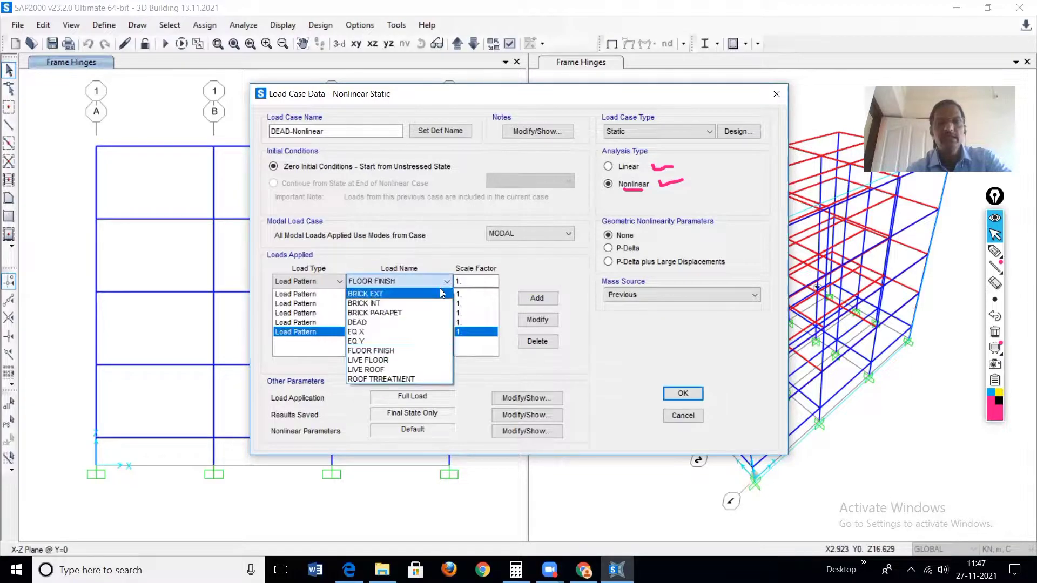
pyautogui.click(390, 360)
pyautogui.click(473, 283)
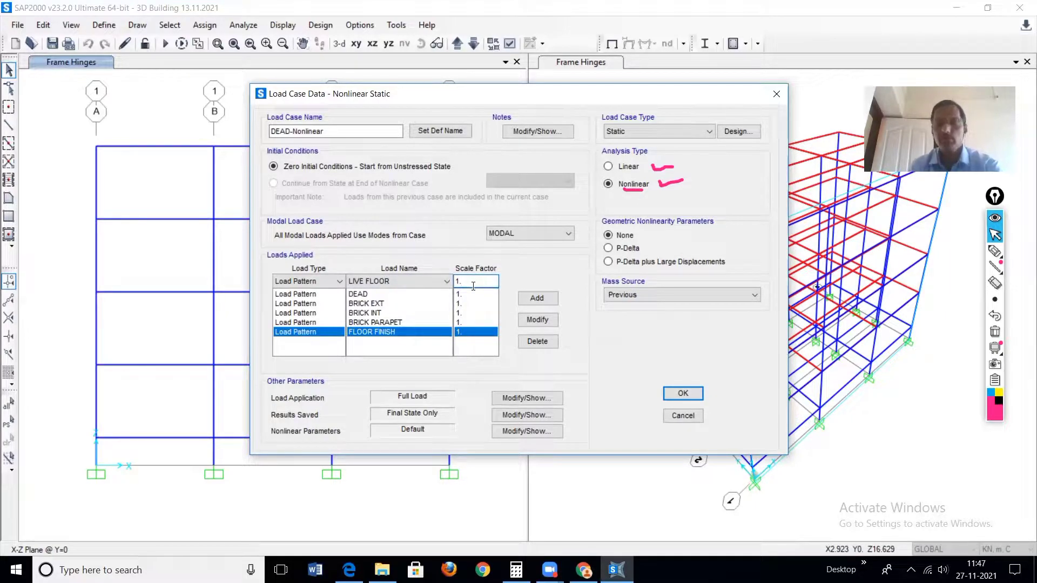
pyautogui.press('BackSpace')
pyautogui.write('0.25')
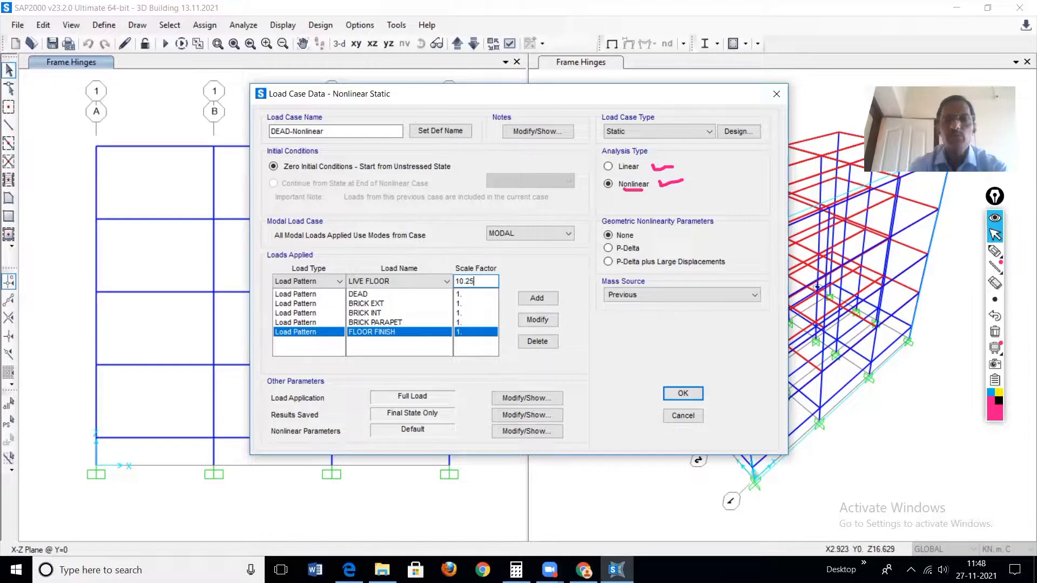
pyautogui.press('BackSpace')
pyautogui.press('BackSpace')
pyautogui.press('BackSpace')
pyautogui.press('BackSpace')
pyautogui.press('BackSpace')
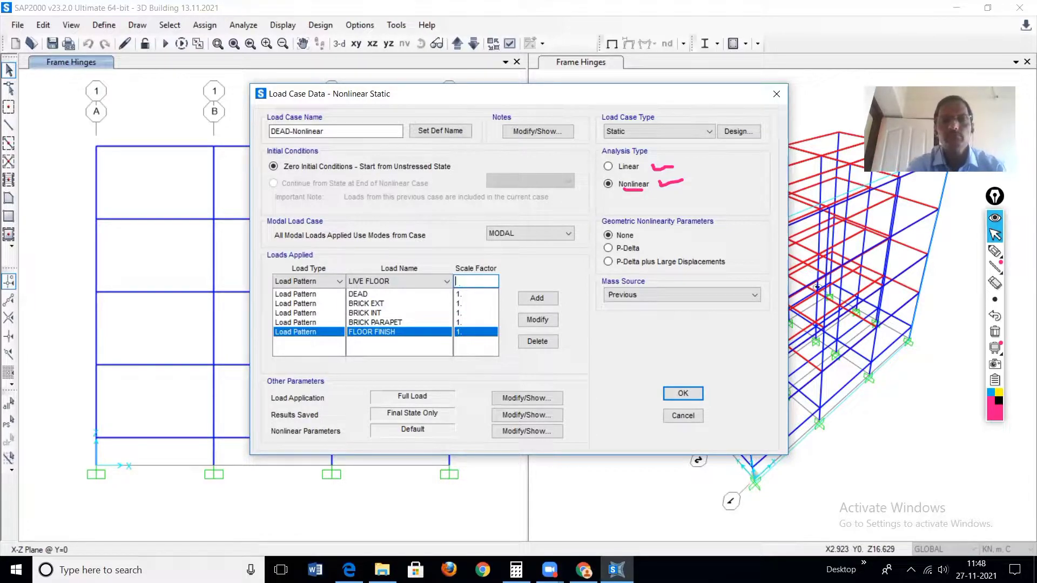
pyautogui.write('0.25')
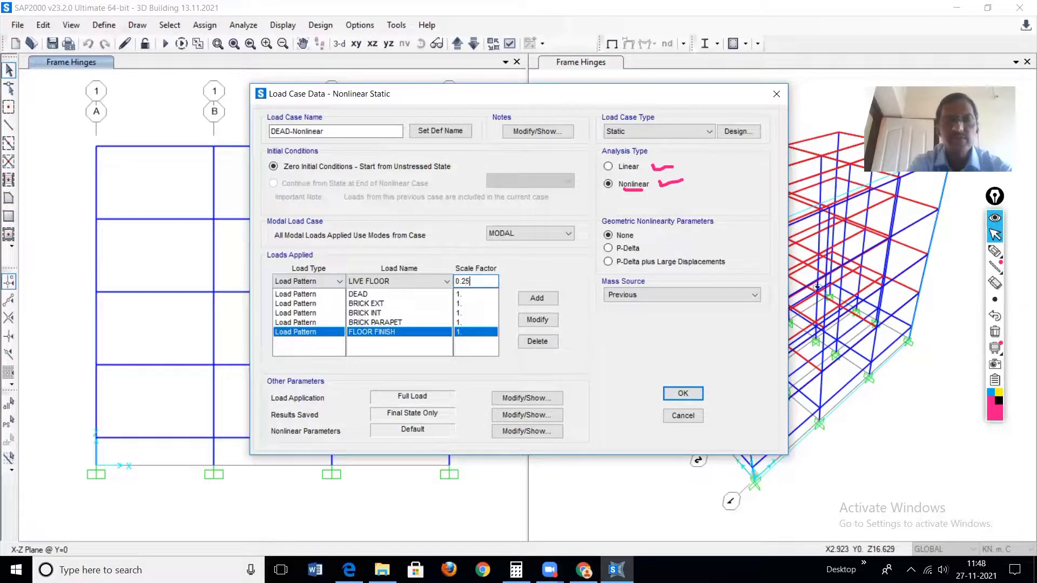
pyautogui.click(535, 300)
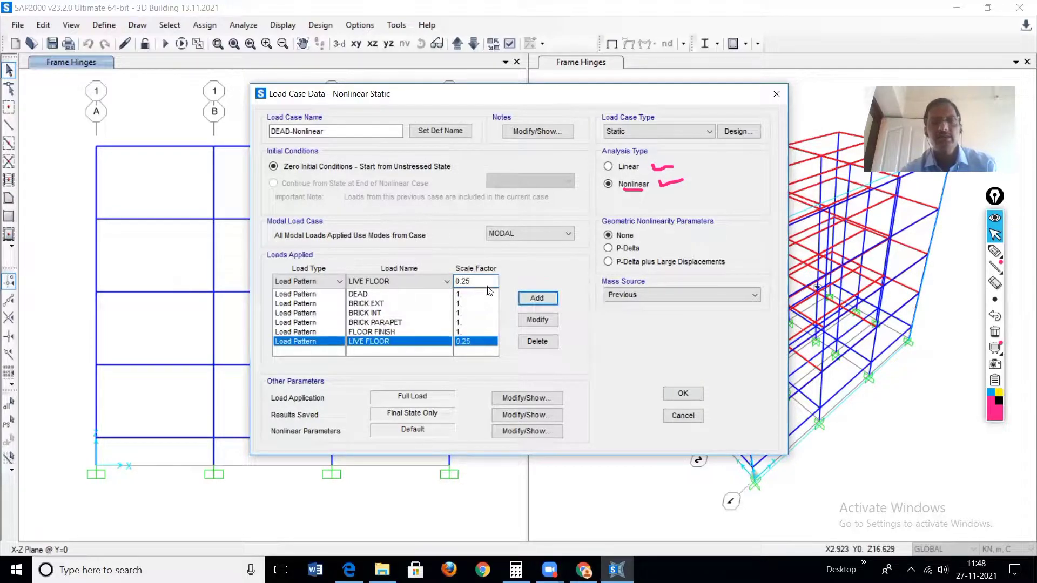
# Add the LIVE ROOF load pattern to the applied loads with a scale factor of 0.25.
pyautogui.click(447, 282)
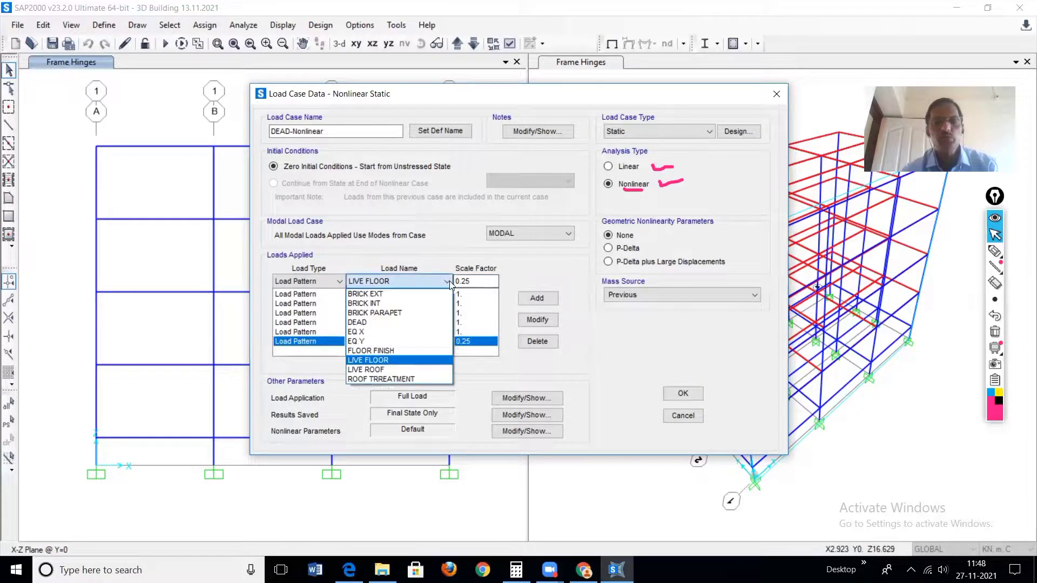
pyautogui.click(372, 370)
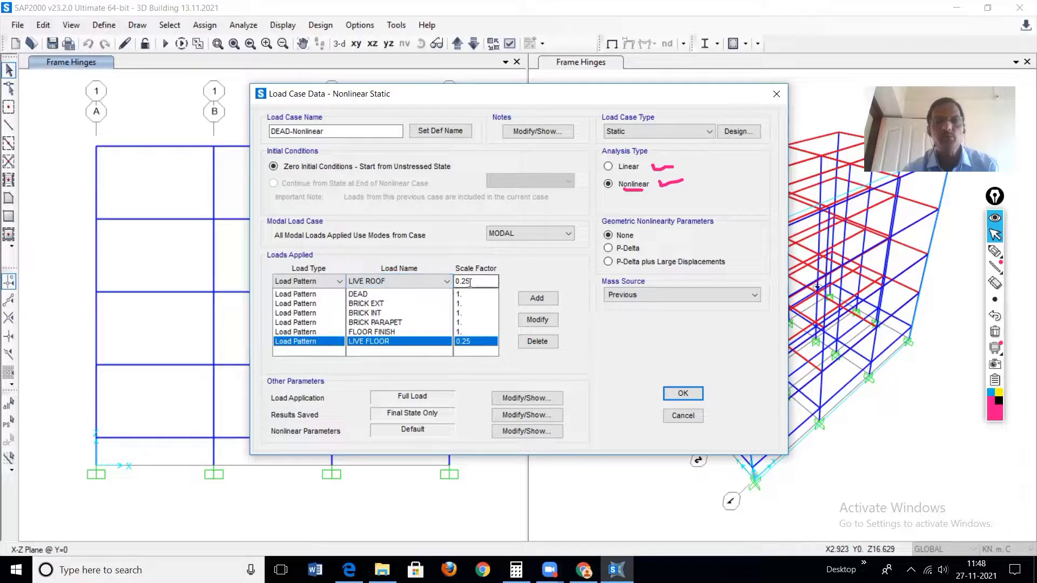
pyautogui.click(542, 299)
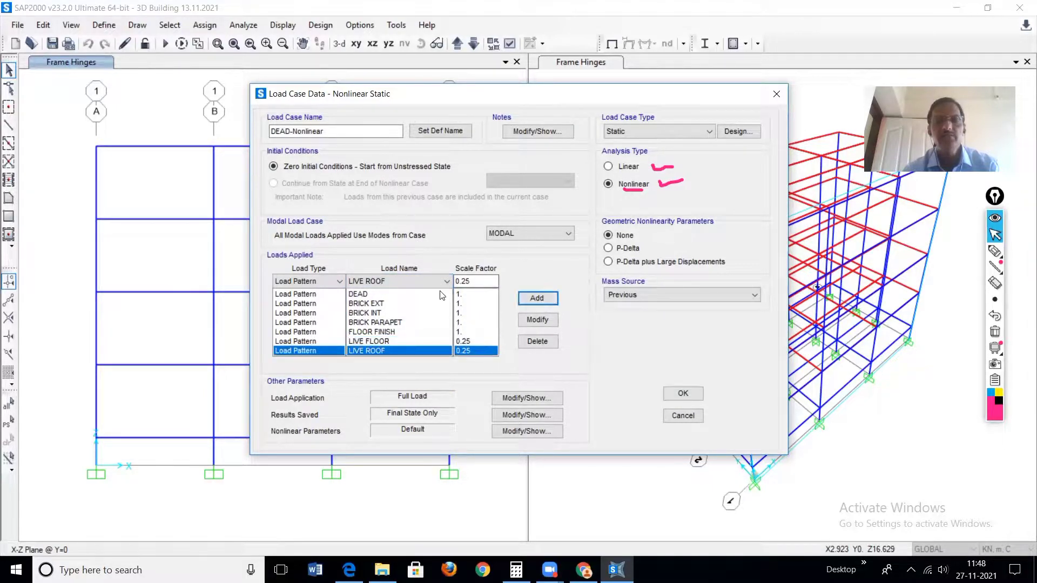
# Add the ROOF TRREATMENT load pattern to the applied loads with a scale factor of 1, and save the DEAD-Nonlinear load case.
pyautogui.click(446, 282)
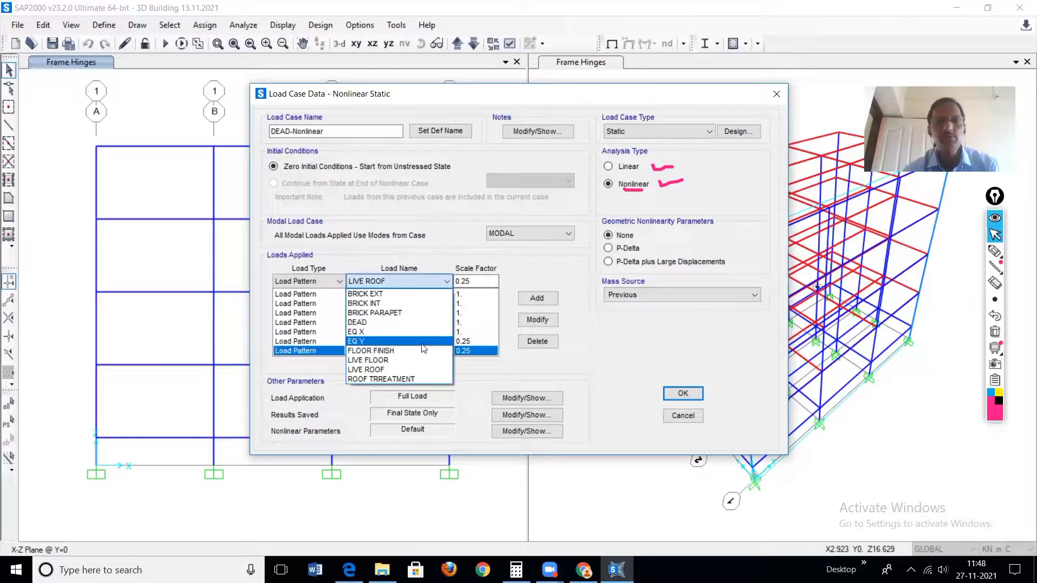
pyautogui.click(370, 381)
pyautogui.click(478, 284)
pyautogui.press('BackSpace')
pyautogui.press('BackSpace')
pyautogui.press('BackSpace')
pyautogui.press('BackSpace')
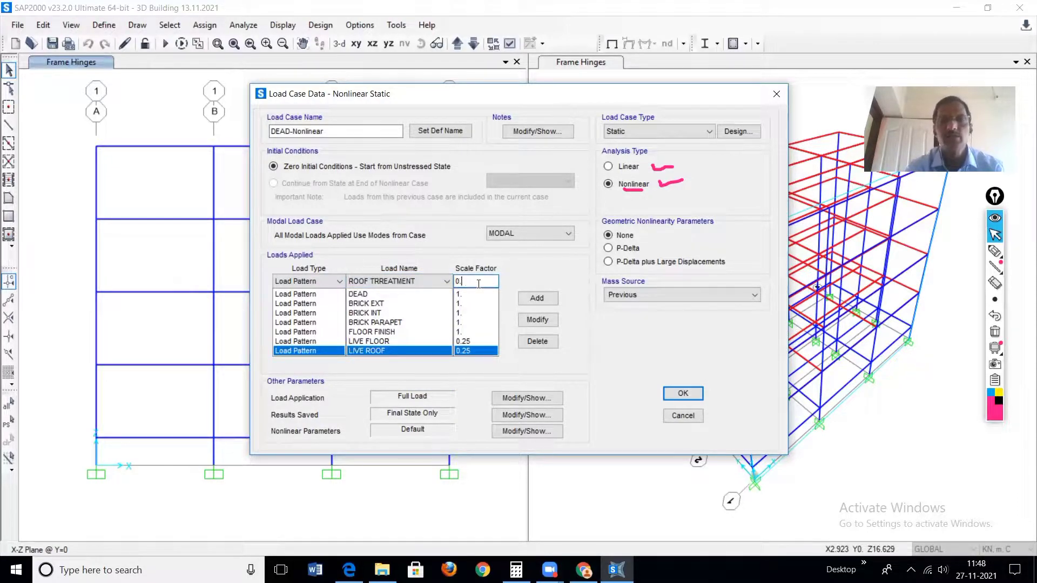
pyautogui.write('1')
pyautogui.click(536, 298)
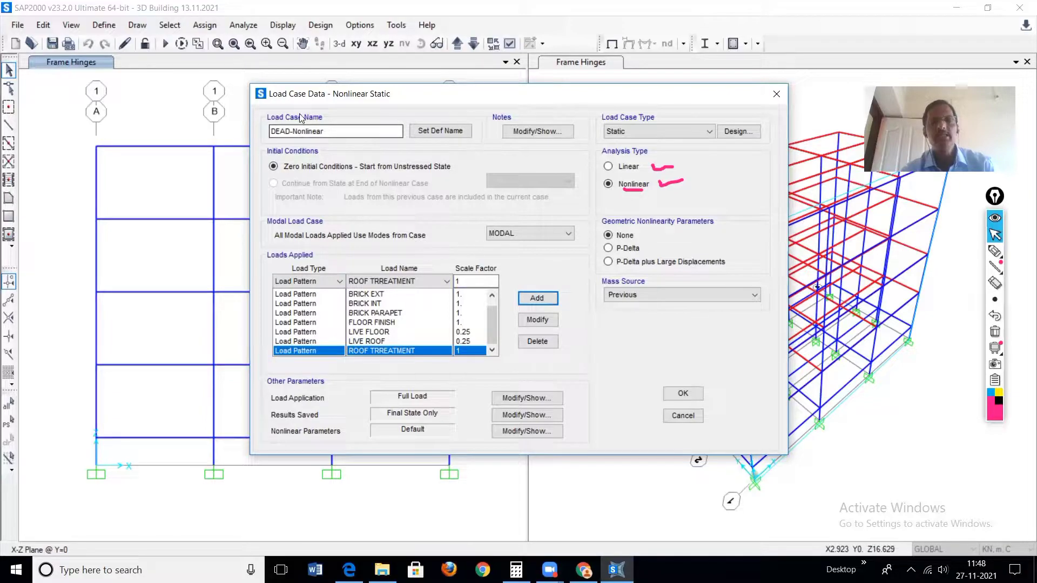
pyautogui.click(695, 395)
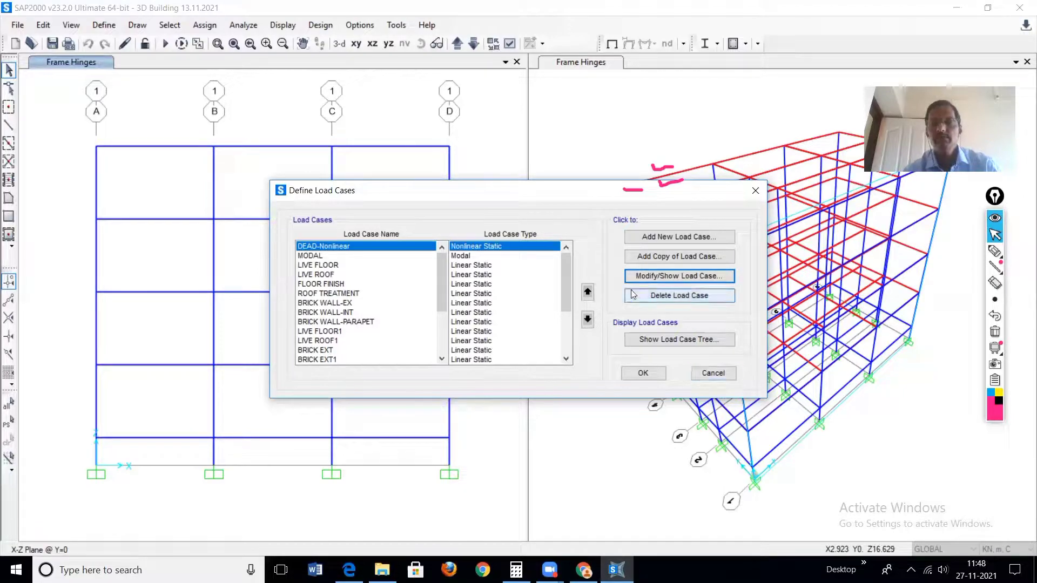
# Add a nonlinear static load case named PUSH-X that continues from the state at the end of DEAD-Nonlinear.
pyautogui.click(675, 236)
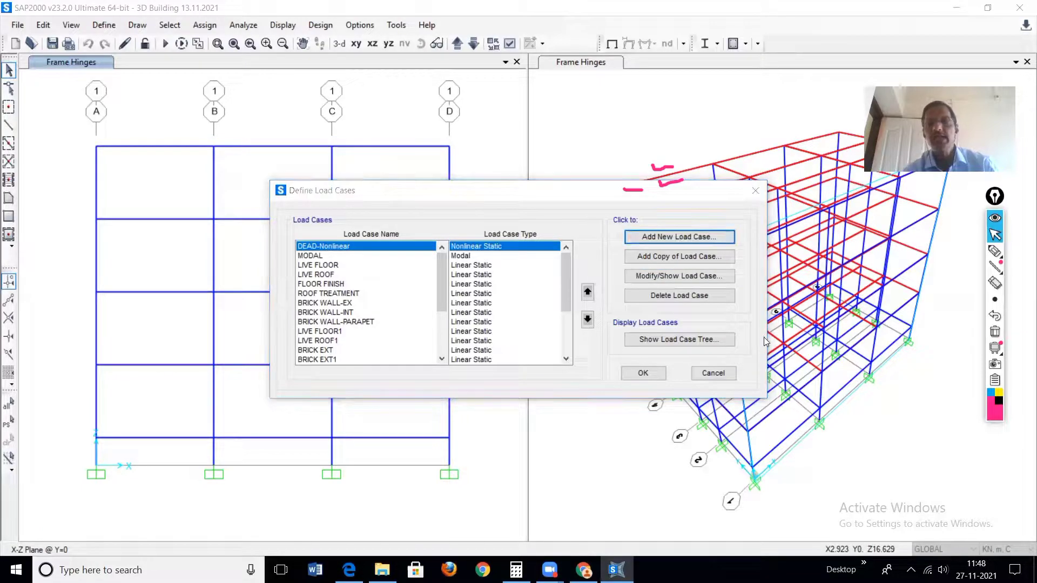
pyautogui.click(333, 130)
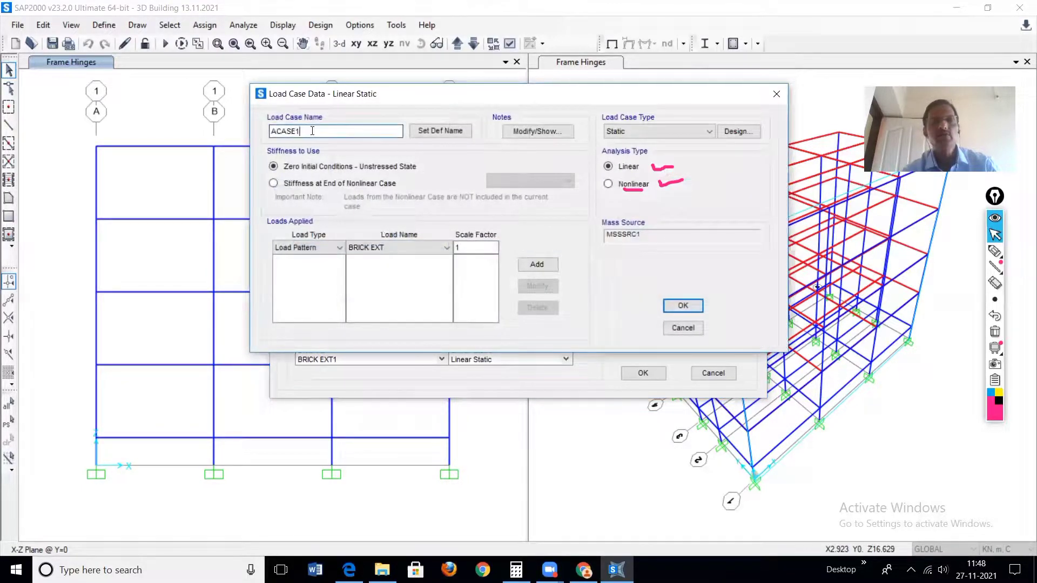
pyautogui.press('BackSpace')
pyautogui.press('BackSpace')
pyautogui.press('BackSpace')
pyautogui.press('BackSpace')
pyautogui.press('BackSpace')
pyautogui.press('BackSpace')
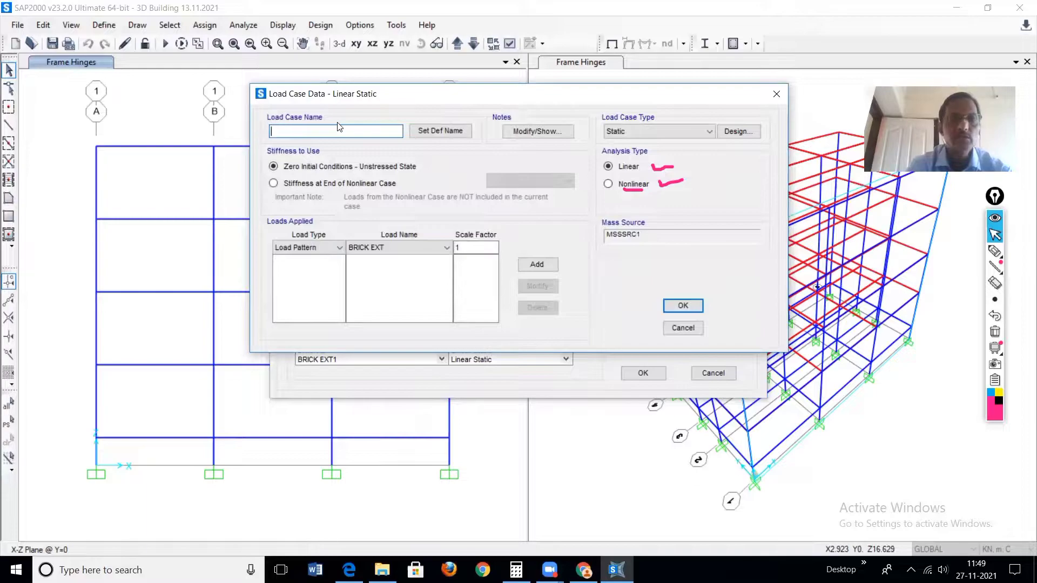
pyautogui.write('PUS')
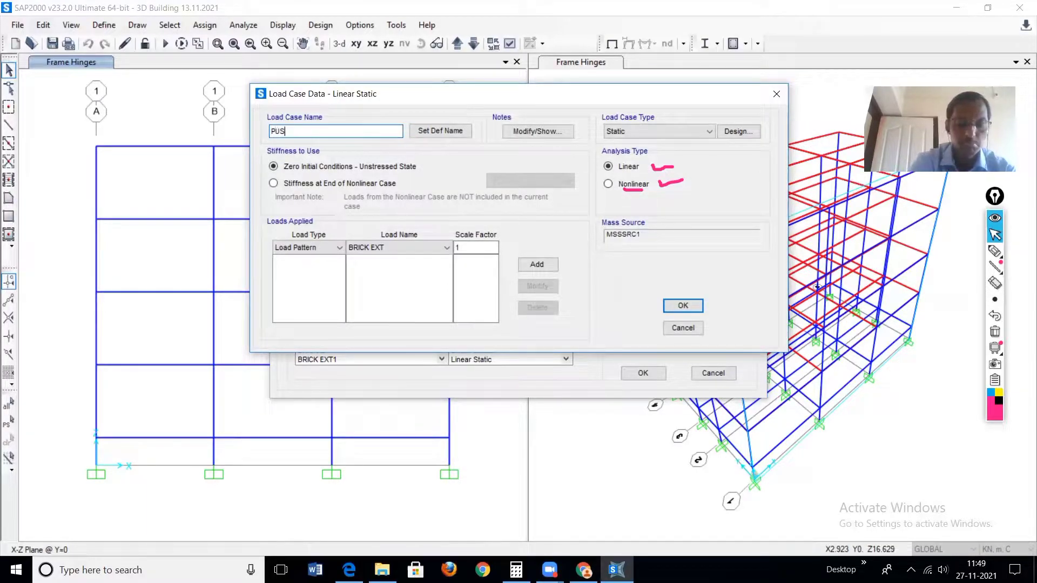
pyautogui.write('H-X')
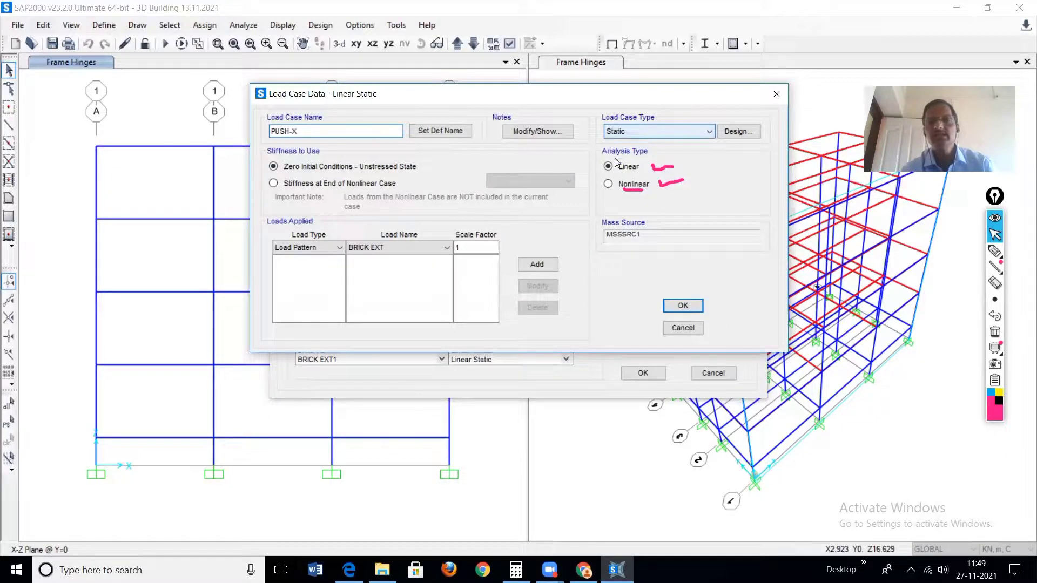
pyautogui.click(609, 185)
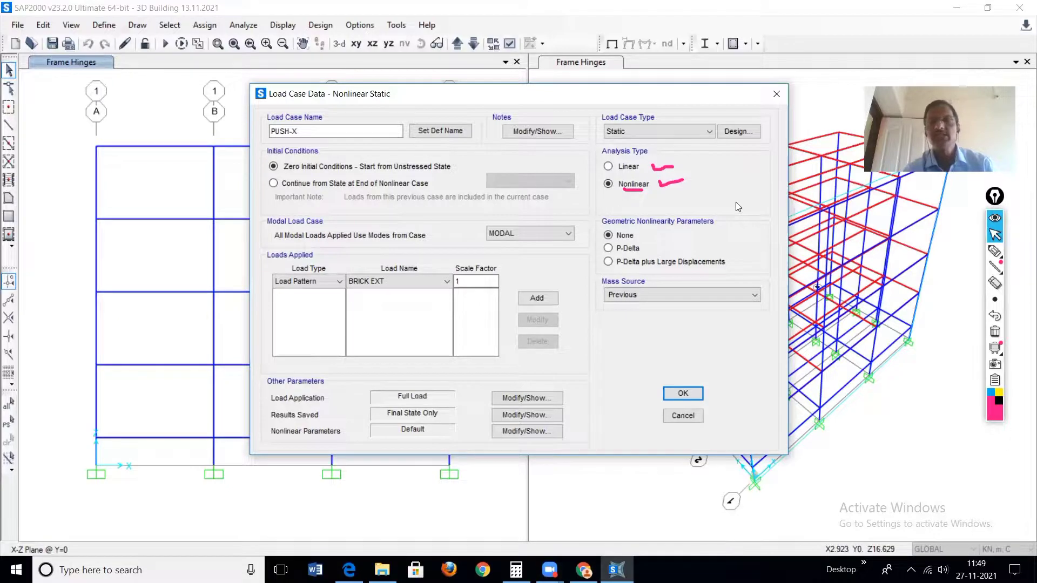
pyautogui.click(277, 184)
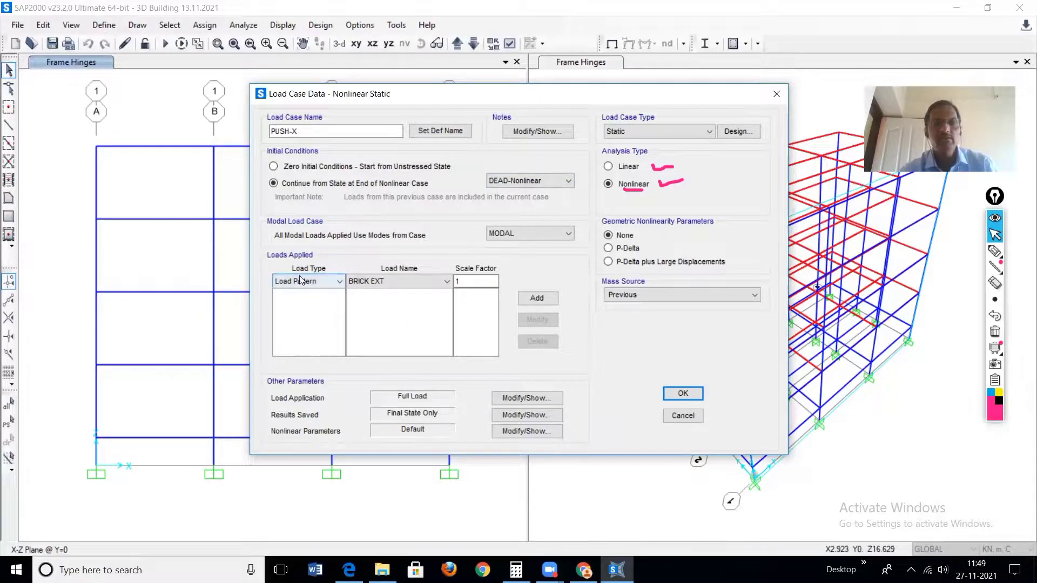
# Set the load type for PUSH-X to Accel with the load name UX.
pyautogui.click(339, 283)
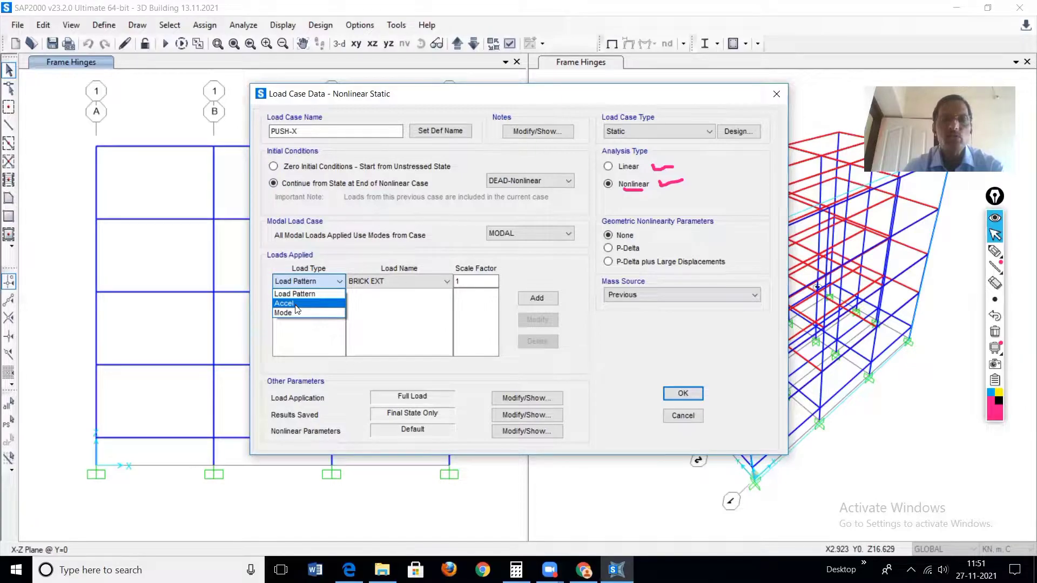
pyautogui.click(295, 304)
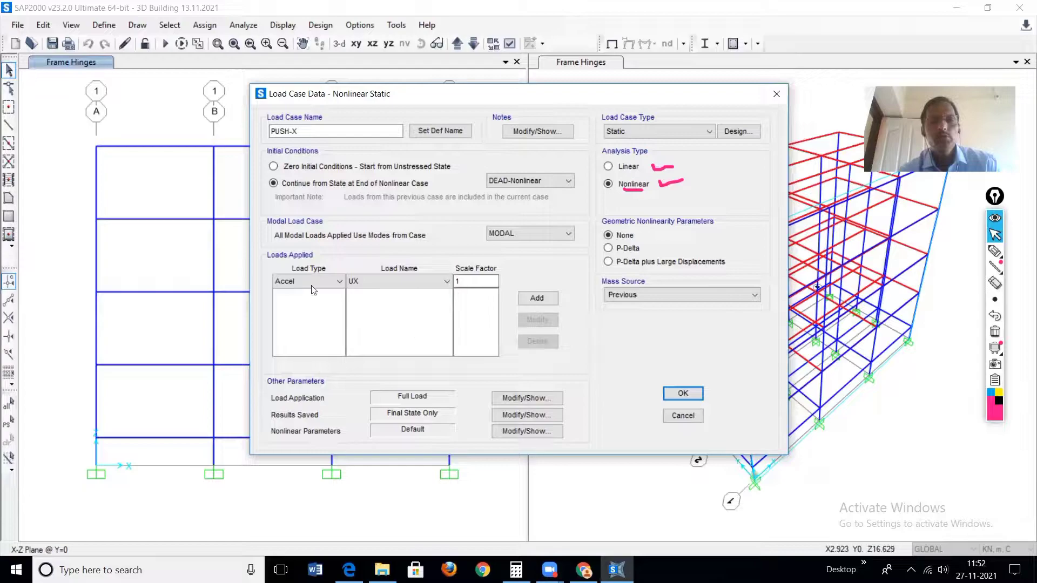
pyautogui.click(478, 281)
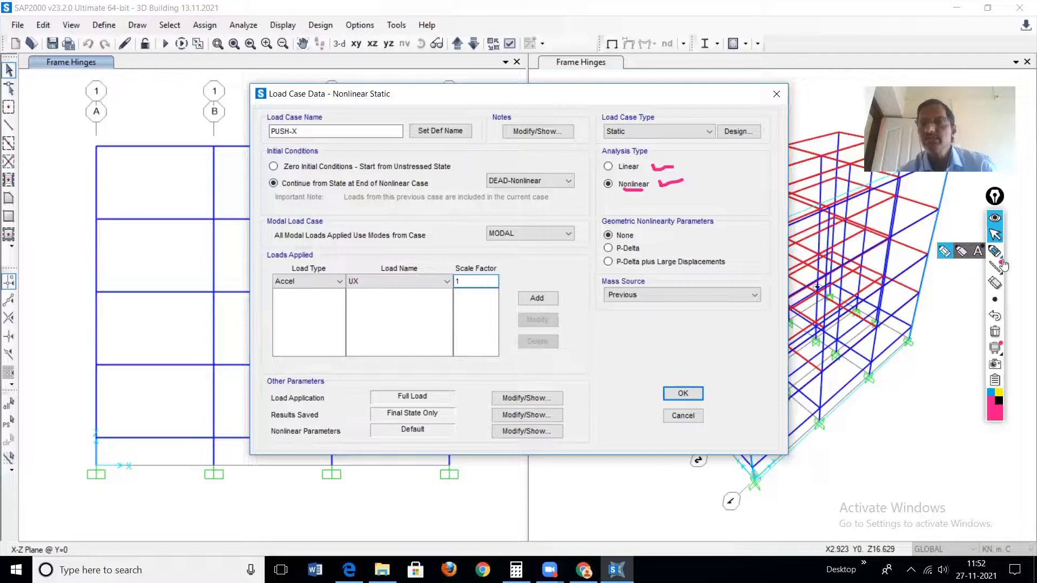
# Sketch a rising and a falling curve with axes and check marks over the elevation view, and clear all screen annotations.
pyautogui.moveTo(995, 253)
pyautogui.click(943, 252)
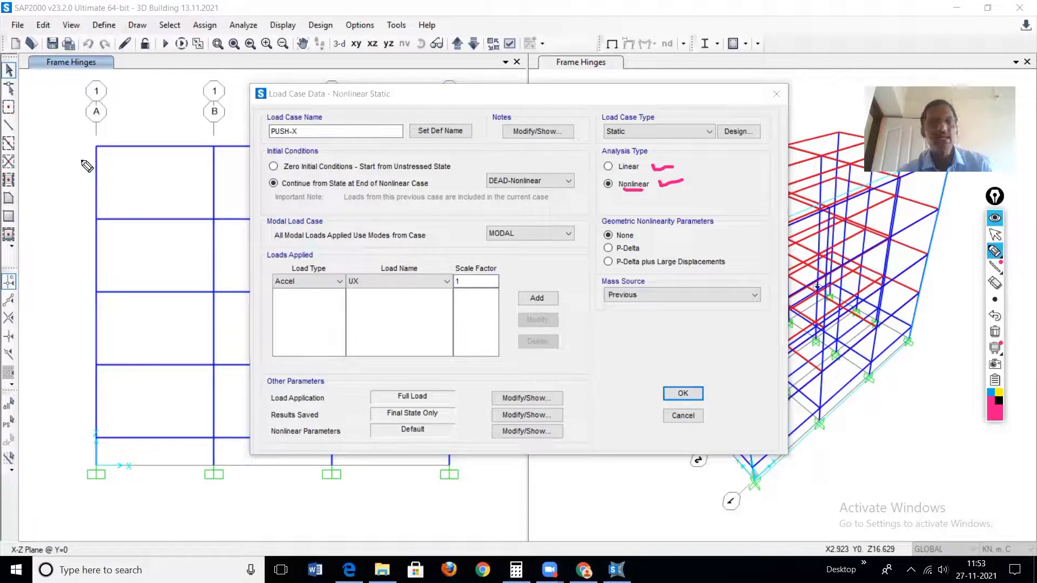
pyautogui.moveTo(81, 147)
pyautogui.mouseDown()
pyautogui.moveTo(97, 281)
pyautogui.moveTo(120, 303)
pyautogui.moveTo(239, 304)
pyautogui.mouseUp()
pyautogui.moveTo(97, 300)
pyautogui.mouseDown()
pyautogui.moveTo(199, 165)
pyautogui.moveTo(225, 166)
pyautogui.moveTo(220, 159)
pyautogui.mouseUp()
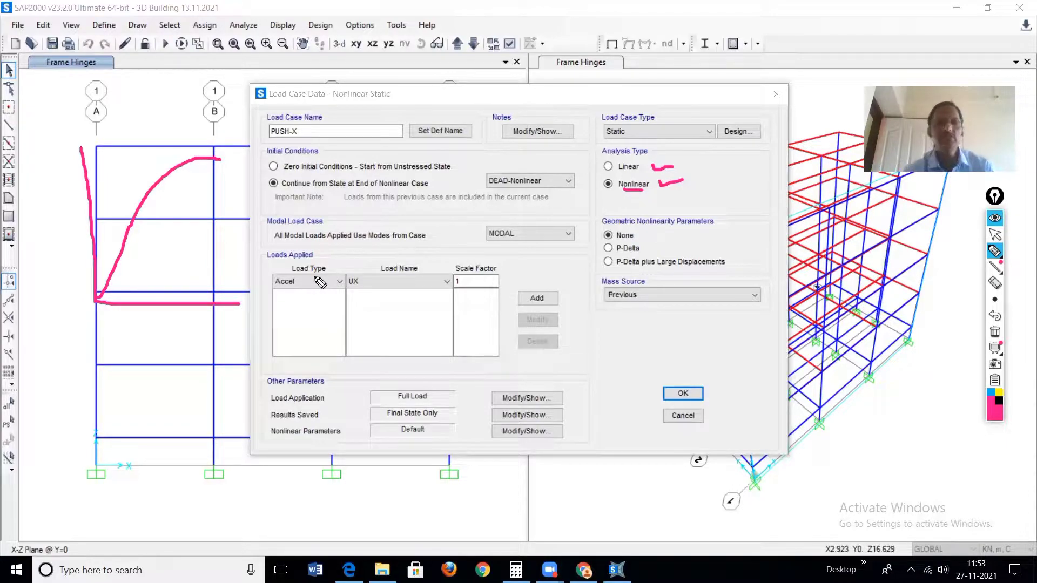
pyautogui.moveTo(99, 329)
pyautogui.mouseDown()
pyautogui.moveTo(105, 451)
pyautogui.moveTo(231, 453)
pyautogui.moveTo(195, 333)
pyautogui.moveTo(131, 323)
pyautogui.mouseUp()
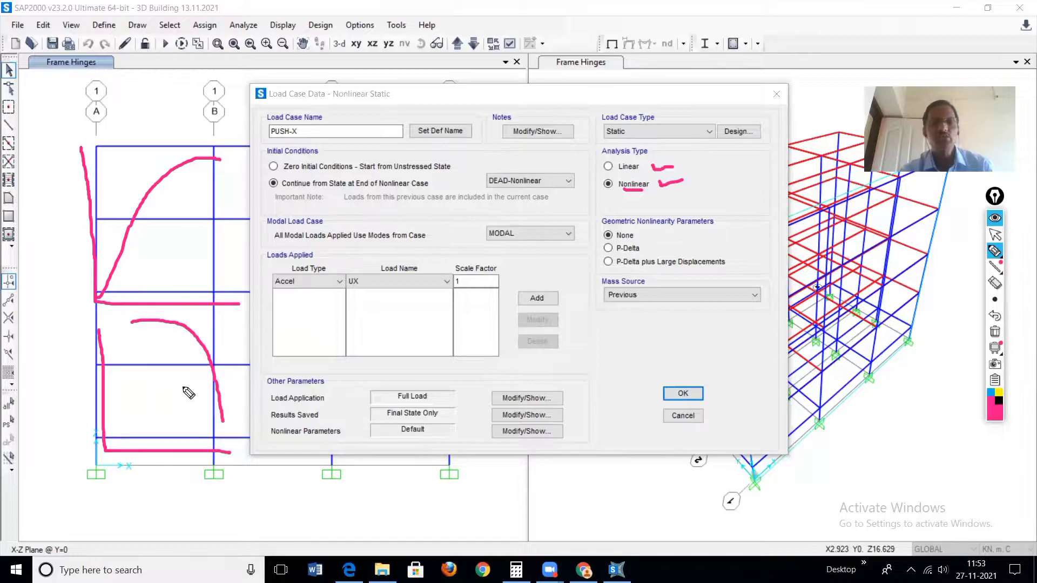
pyautogui.moveTo(176, 345); pyautogui.dragTo(211, 330)
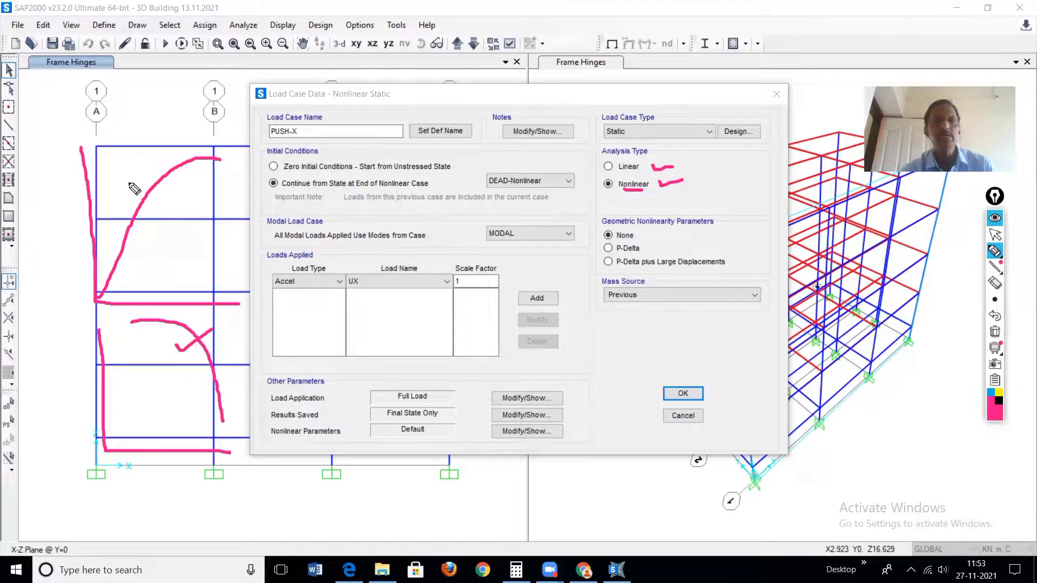
pyautogui.moveTo(132, 183); pyautogui.dragTo(155, 164)
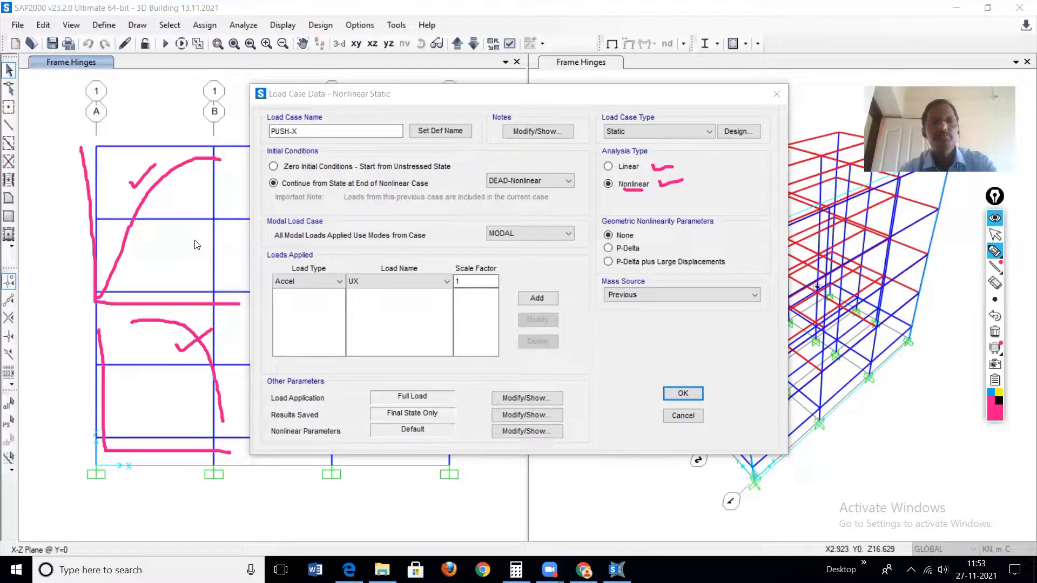
pyautogui.click(994, 234)
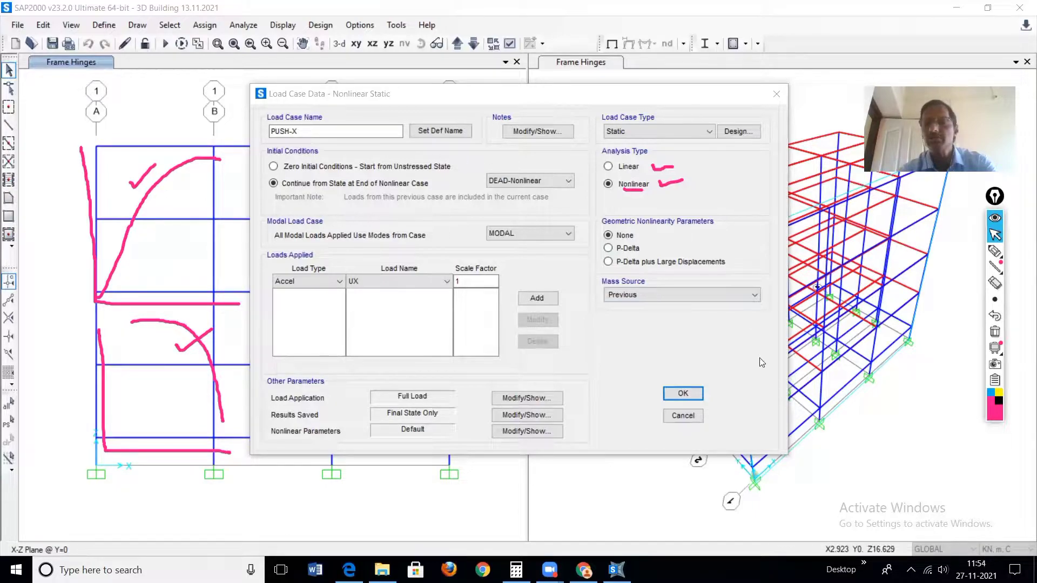
pyautogui.click(994, 332)
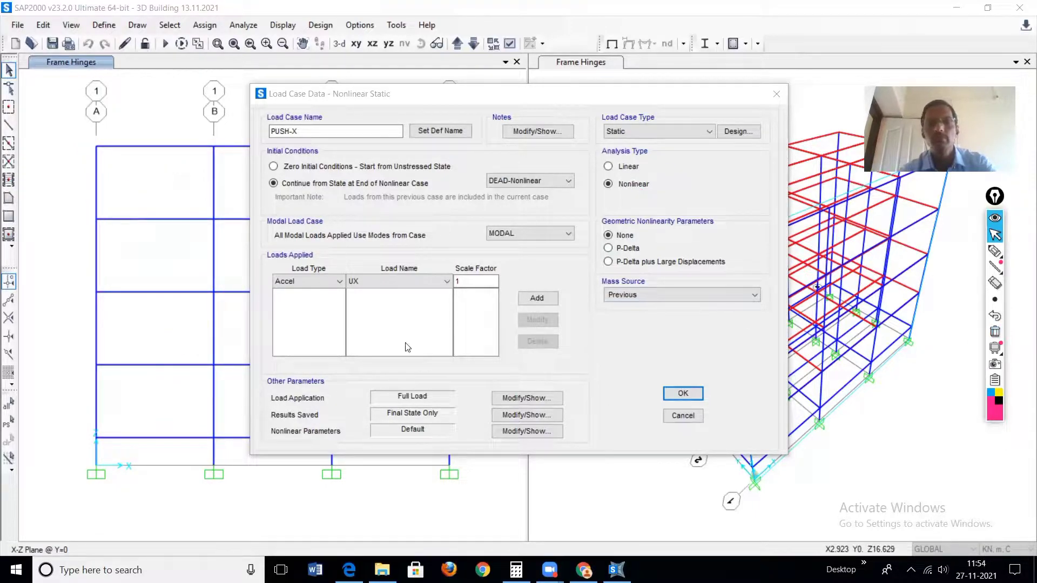
# Add the UX acceleration load with a scale factor of 1, and mark the Full Load and Displacement Control options in the load application settings.
pyautogui.click(538, 299)
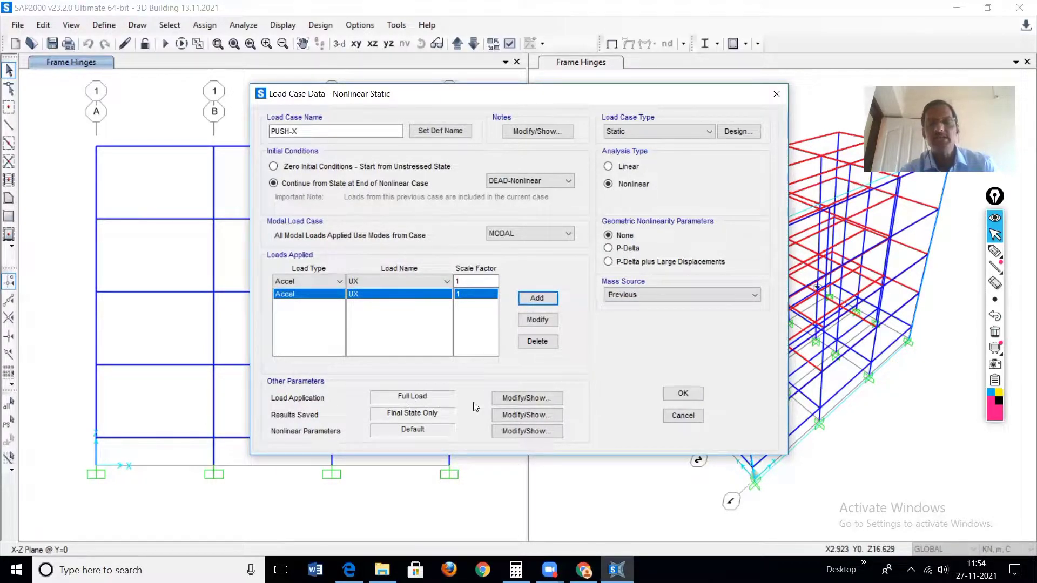
pyautogui.click(510, 400)
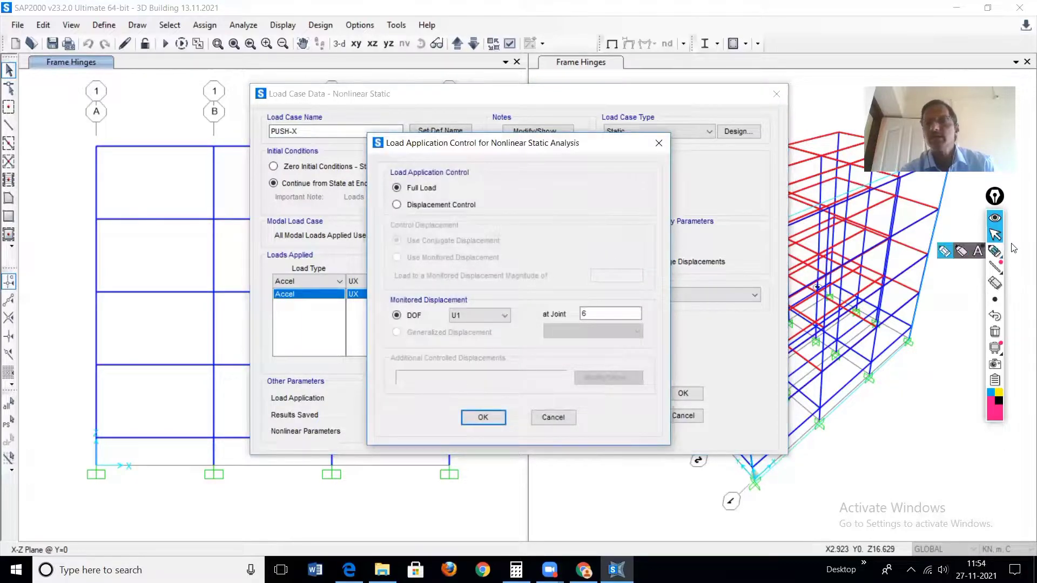
pyautogui.click(944, 253)
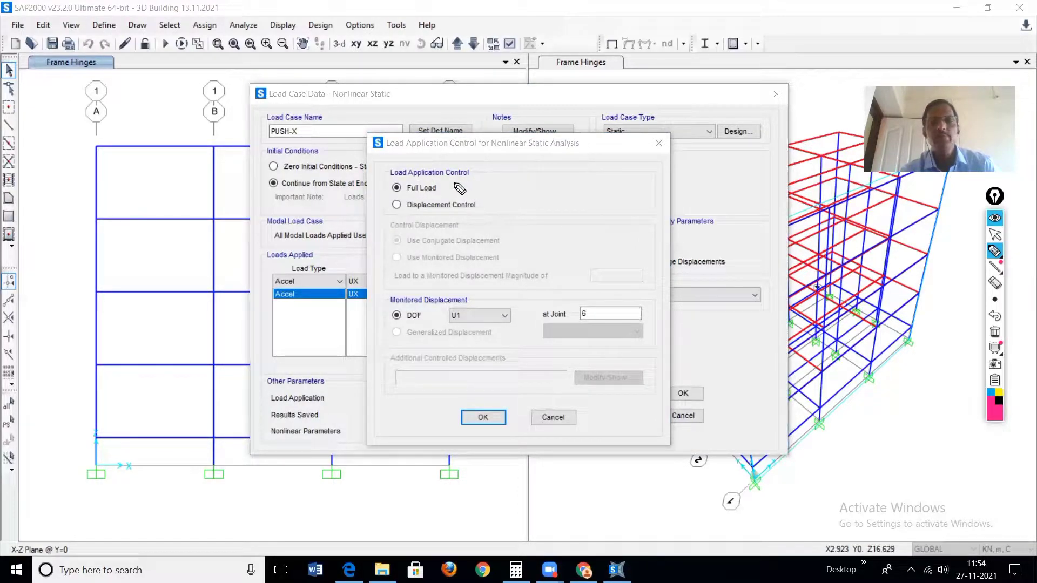
pyautogui.moveTo(455, 185); pyautogui.dragTo(500, 199)
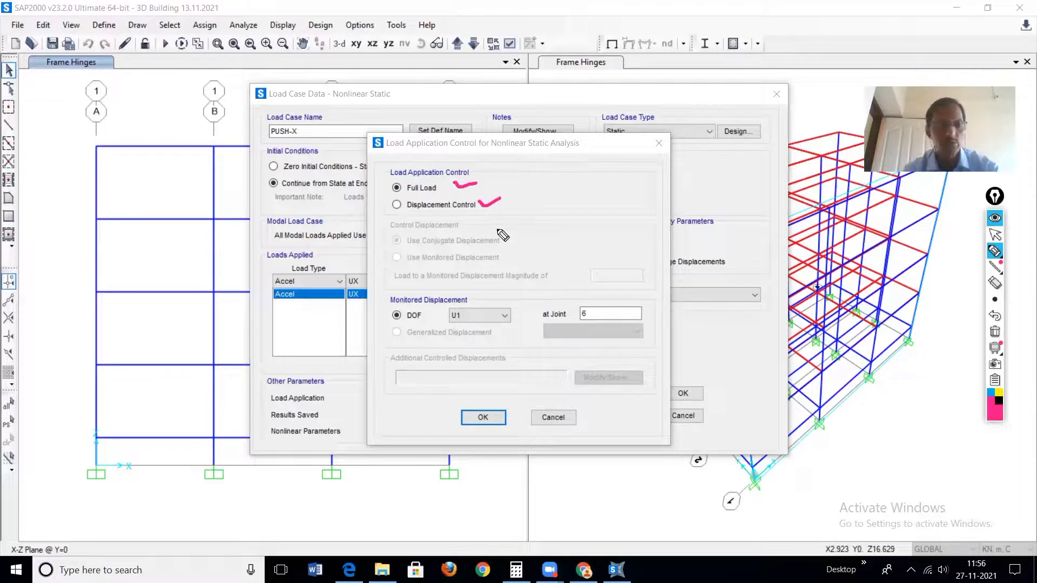
# Switch the load application to Displacement Control using the monitored displacement, and select its magnitude value.
pyautogui.click(398, 205)
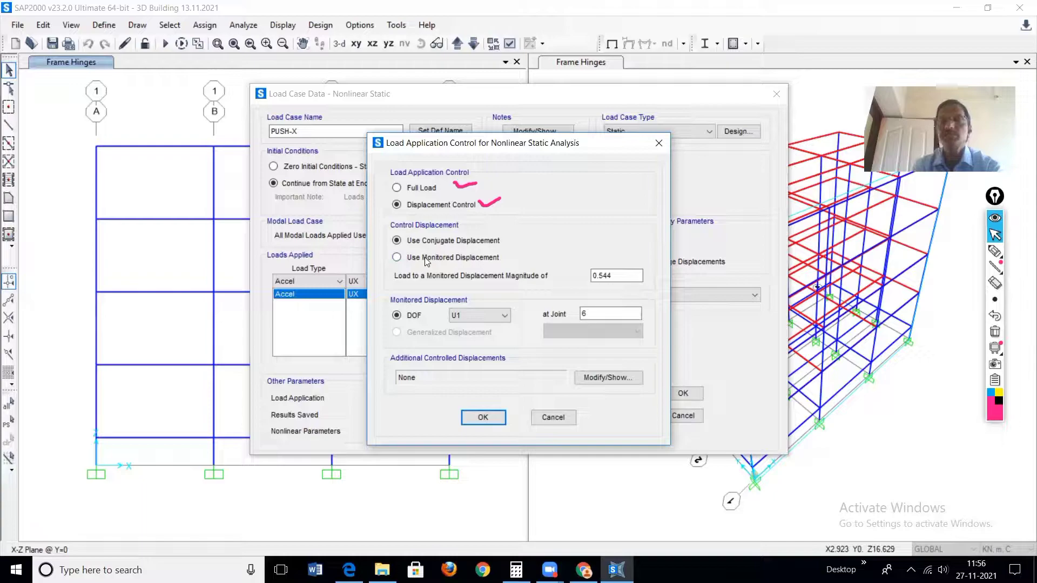
pyautogui.click(397, 258)
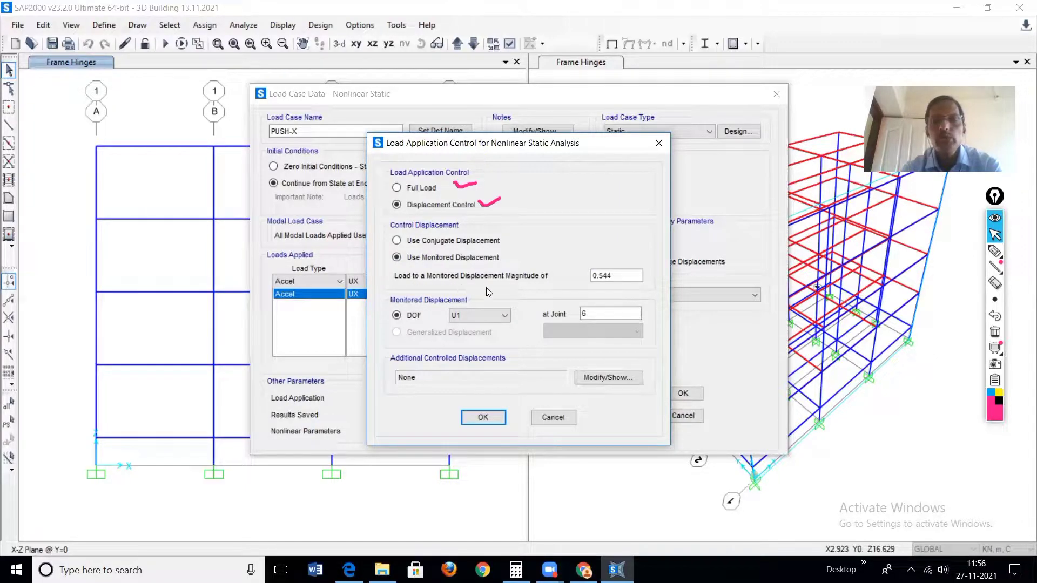
pyautogui.moveTo(617, 277); pyautogui.dragTo(582, 285)
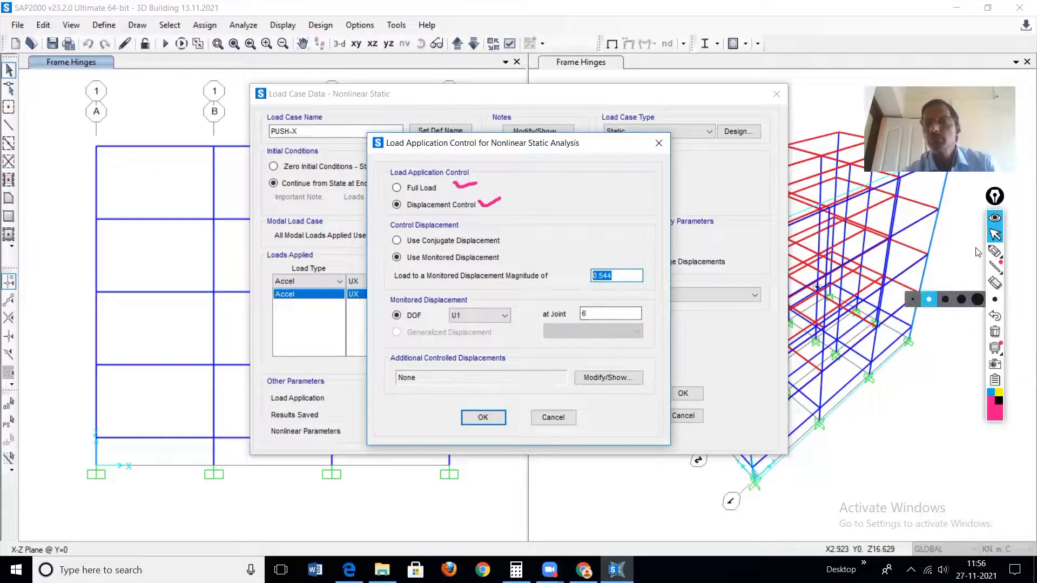
# Sketch the frame's deflected shape and roof displacement over the elevation view, and circle the monitored displacement magnitude.
pyautogui.click(995, 251)
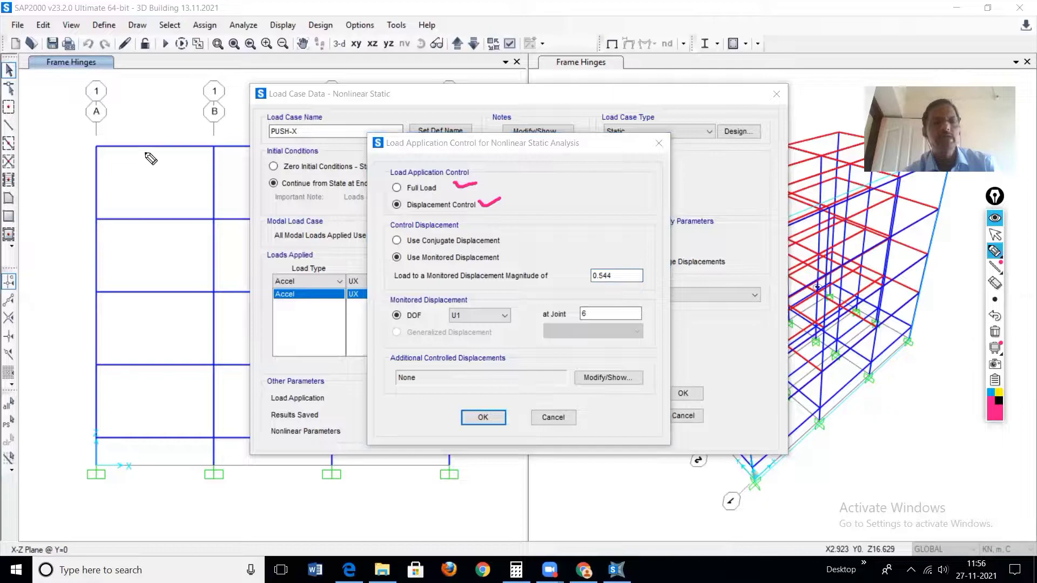
pyautogui.moveTo(142, 146)
pyautogui.mouseDown()
pyautogui.moveTo(128, 179)
pyautogui.moveTo(99, 440)
pyautogui.mouseUp()
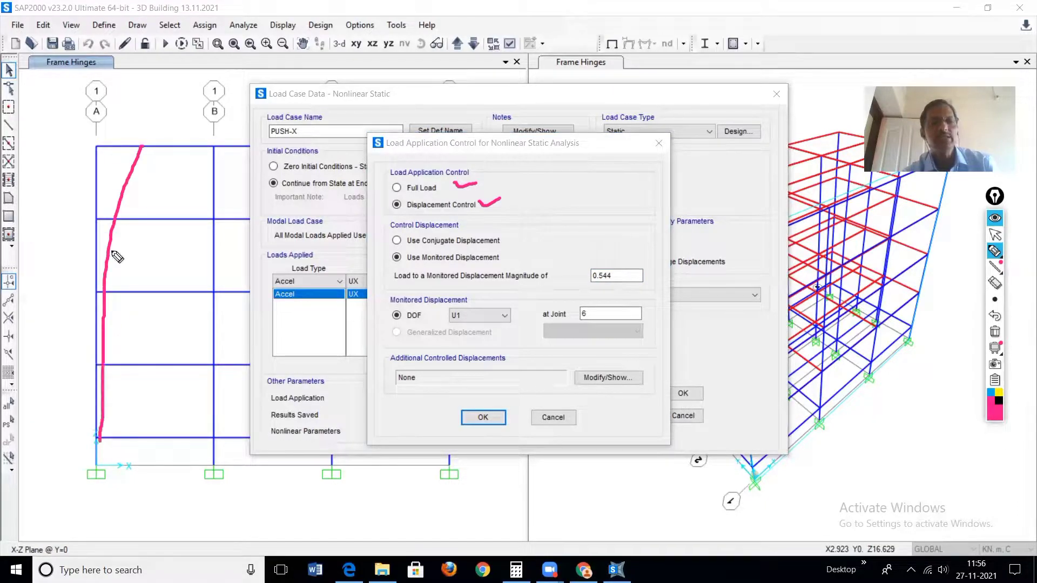
pyautogui.moveTo(93, 122)
pyautogui.mouseDown()
pyautogui.moveTo(92, 146)
pyautogui.moveTo(148, 124)
pyautogui.moveTo(141, 142)
pyautogui.mouseUp()
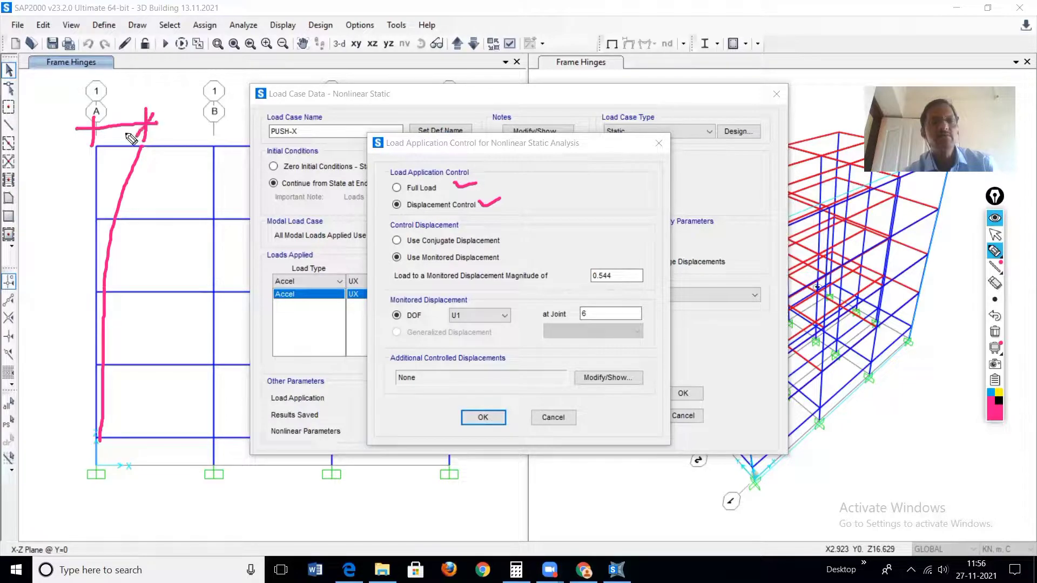
pyautogui.moveTo(613, 261)
pyautogui.mouseDown()
pyautogui.moveTo(601, 262)
pyautogui.moveTo(598, 294)
pyautogui.moveTo(620, 268)
pyautogui.moveTo(612, 259)
pyautogui.mouseUp()
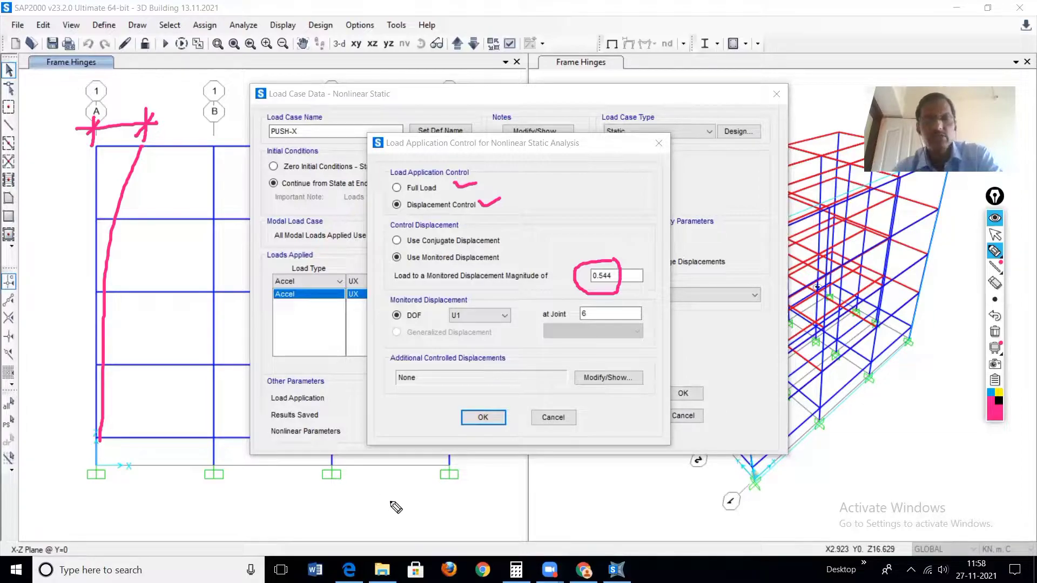
# Discard the load application settings and the new PUSH-X load case.
pyautogui.hotkey('ctrl', 'shift', '2')
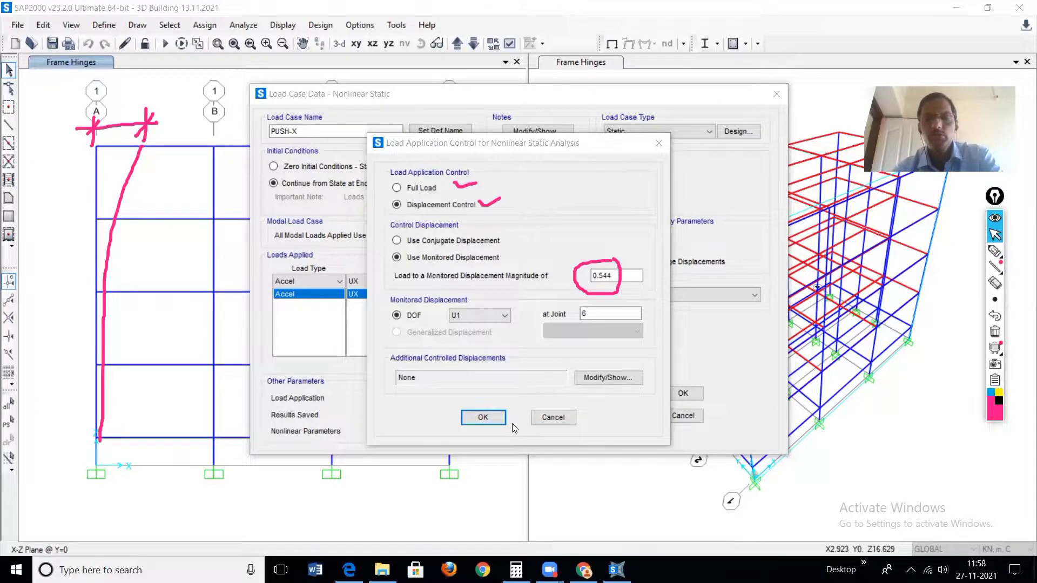
pyautogui.click(551, 417)
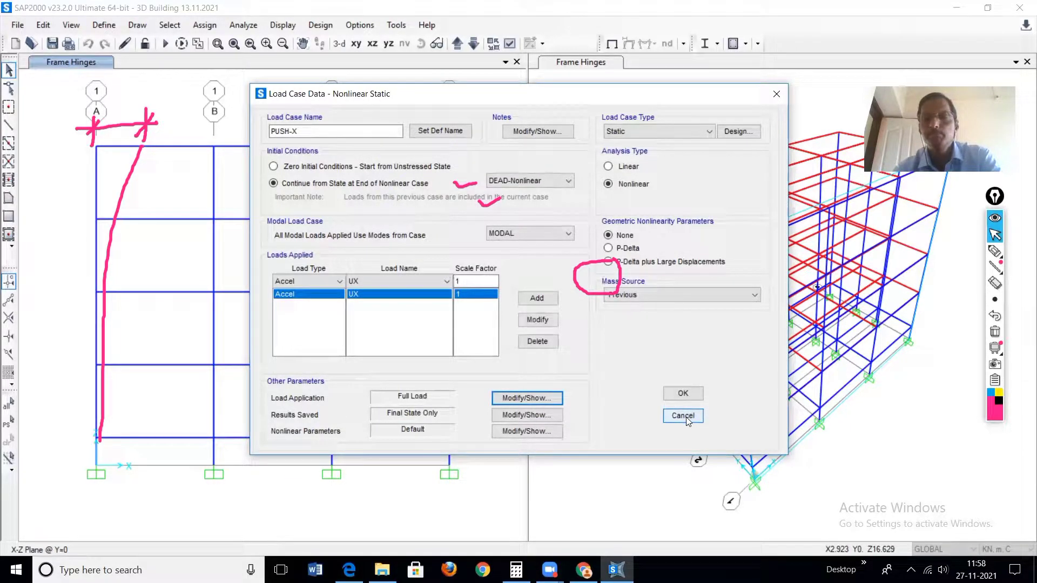
pyautogui.click(682, 416)
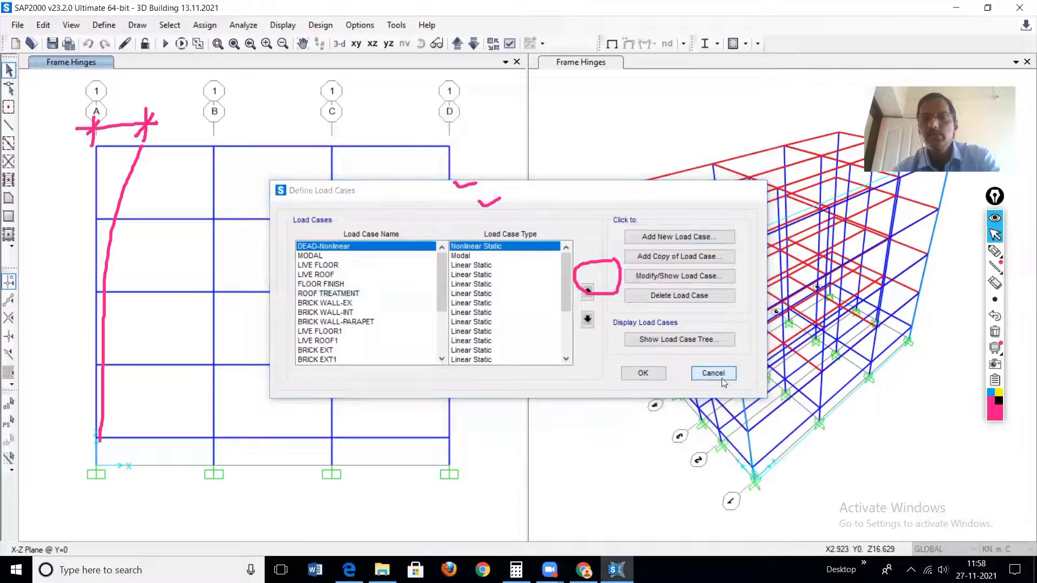
# Discard the load case changes, then erase the pink annotations and bring up a cleared Calculator.
pyautogui.click(712, 373)
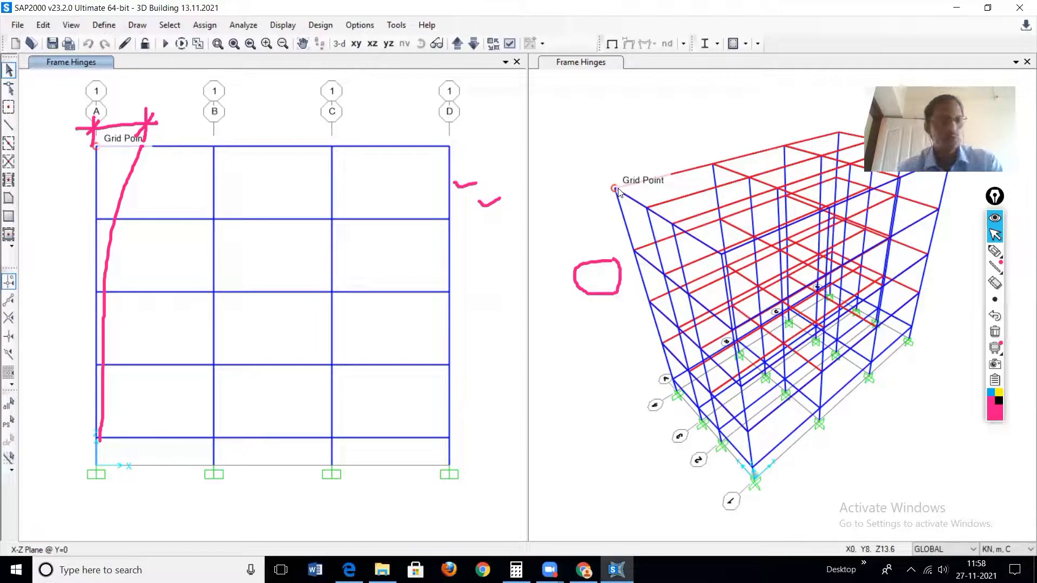
pyautogui.click(516, 570)
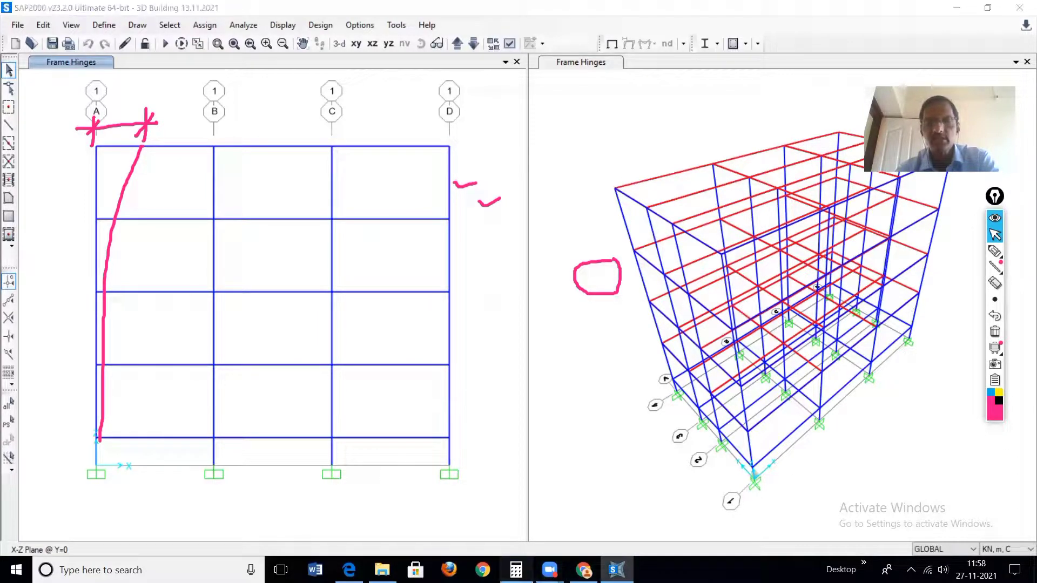
pyautogui.click(471, 283)
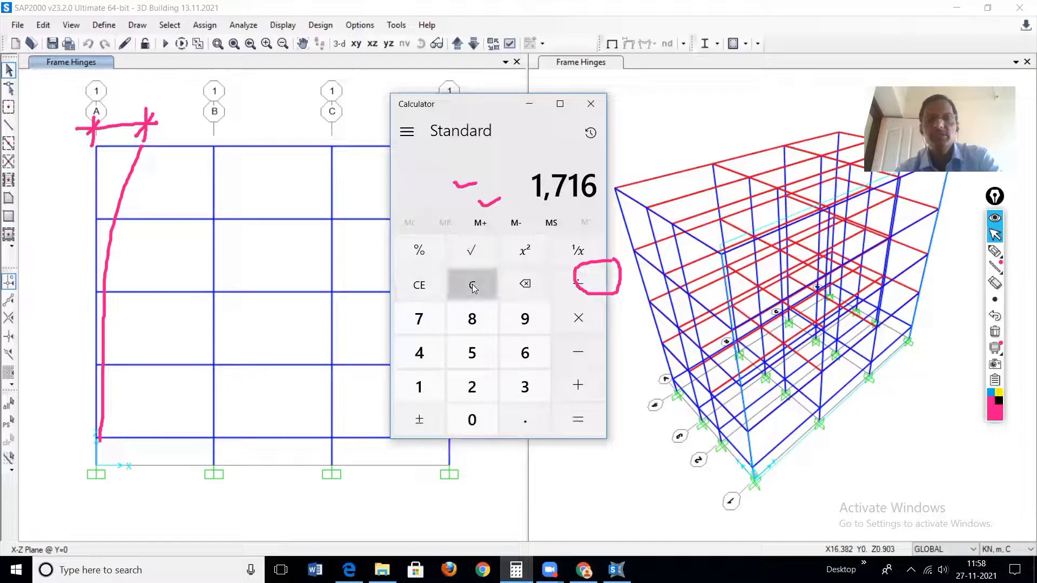
pyautogui.click(995, 331)
# Compute 4% of the building height as 0.04 × 13.6 in the Calculator, and return to the SAP2000 model.
pyautogui.click(521, 417)
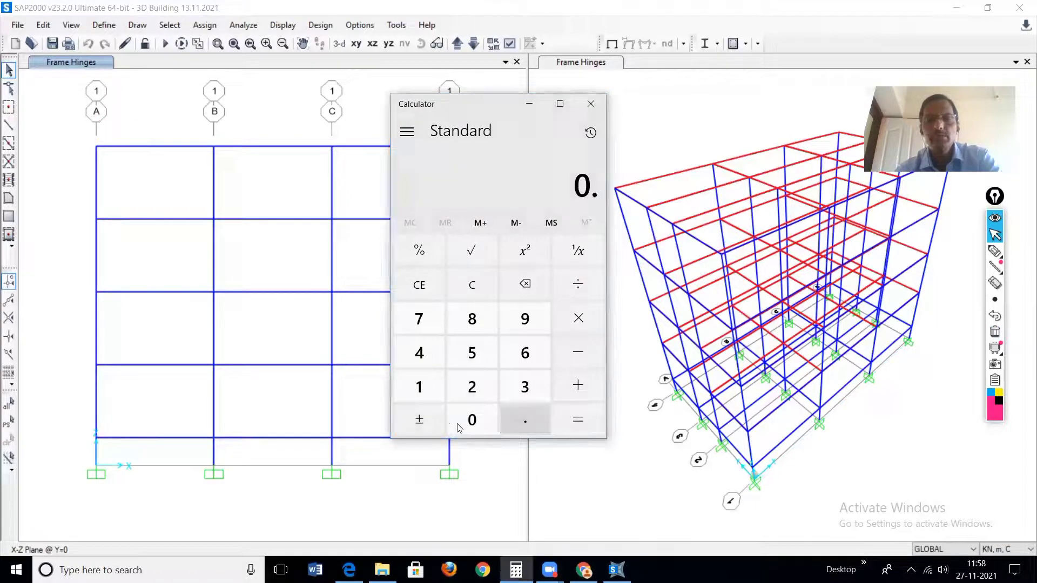
pyautogui.click(472, 421)
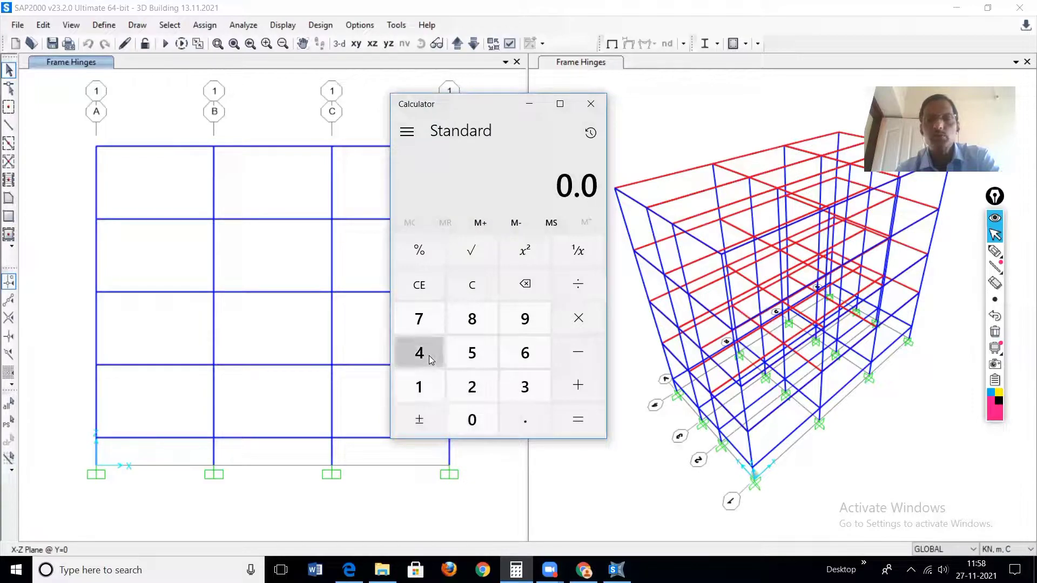
pyautogui.click(419, 352)
pyautogui.click(594, 319)
pyautogui.click(423, 389)
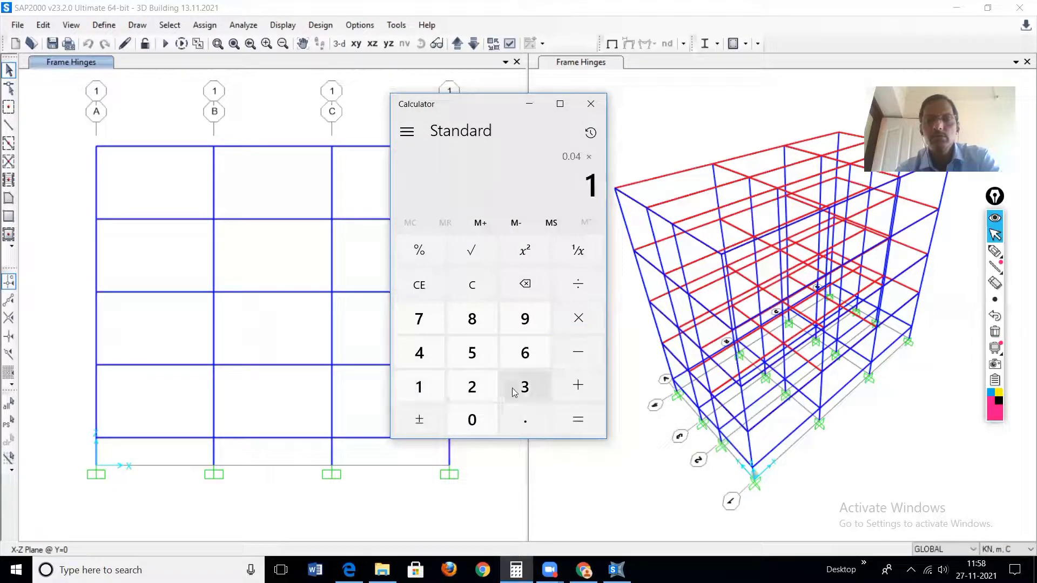
pyautogui.click(515, 387)
pyautogui.click(524, 419)
pyautogui.click(525, 354)
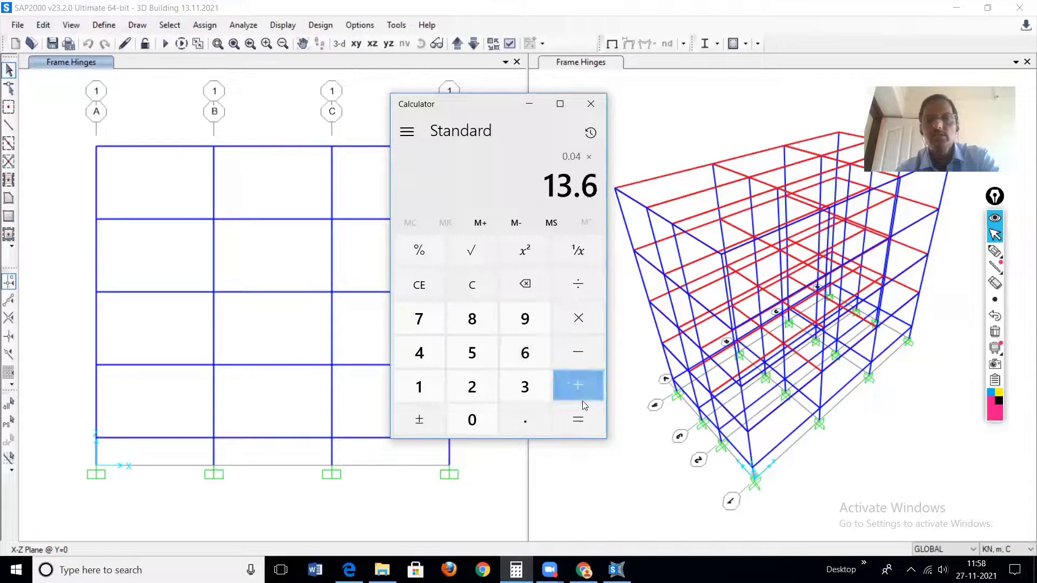
pyautogui.click(580, 421)
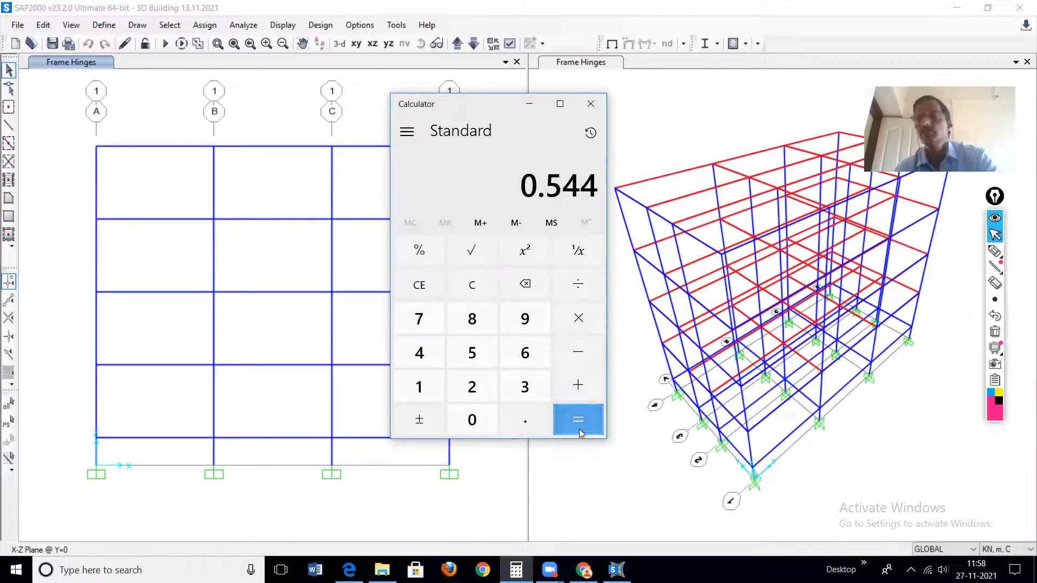
pyautogui.click(529, 103)
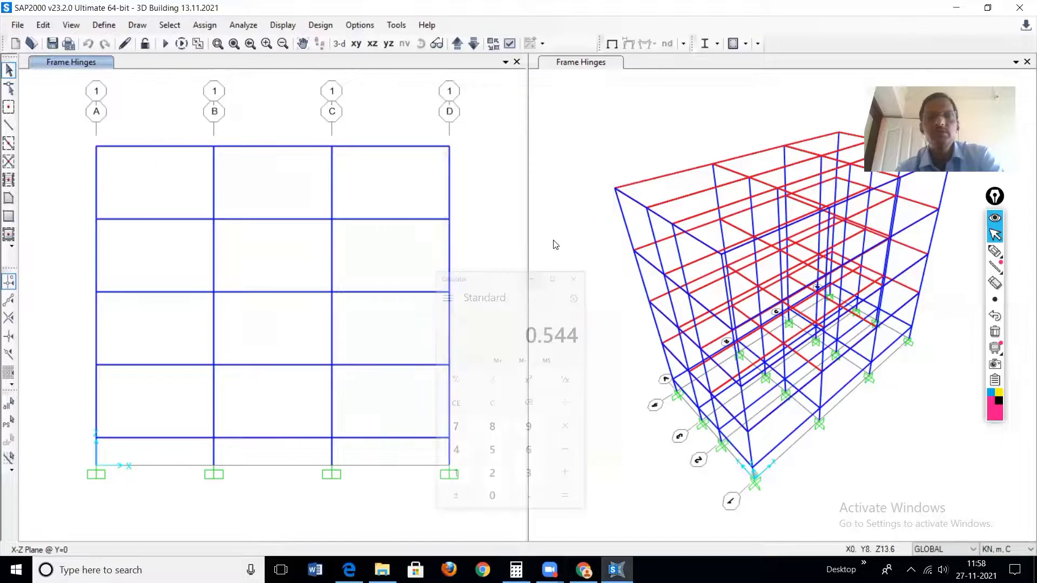
# Open the list of load case definitions.
pyautogui.click(101, 25)
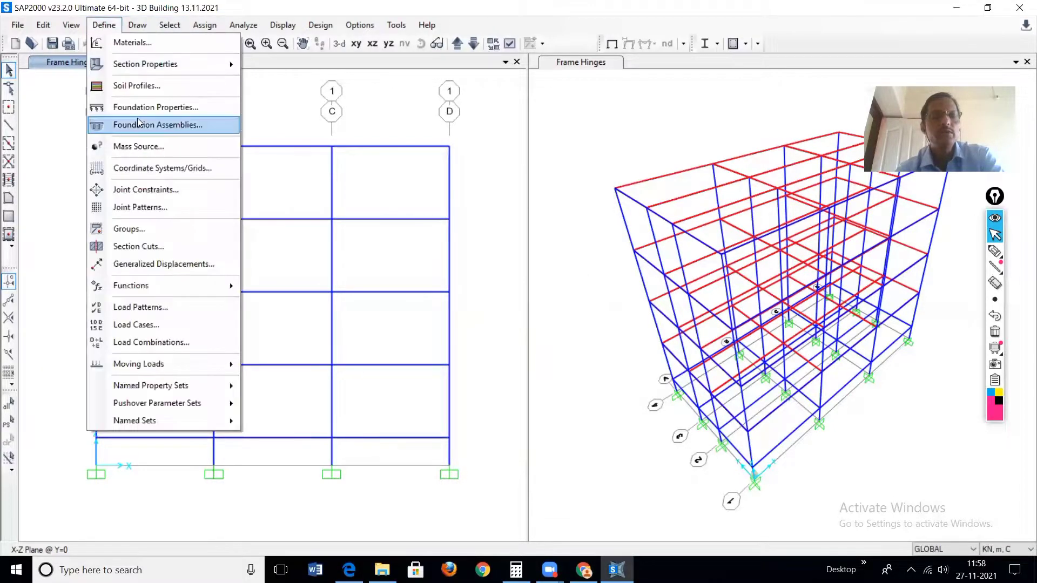
pyautogui.click(174, 327)
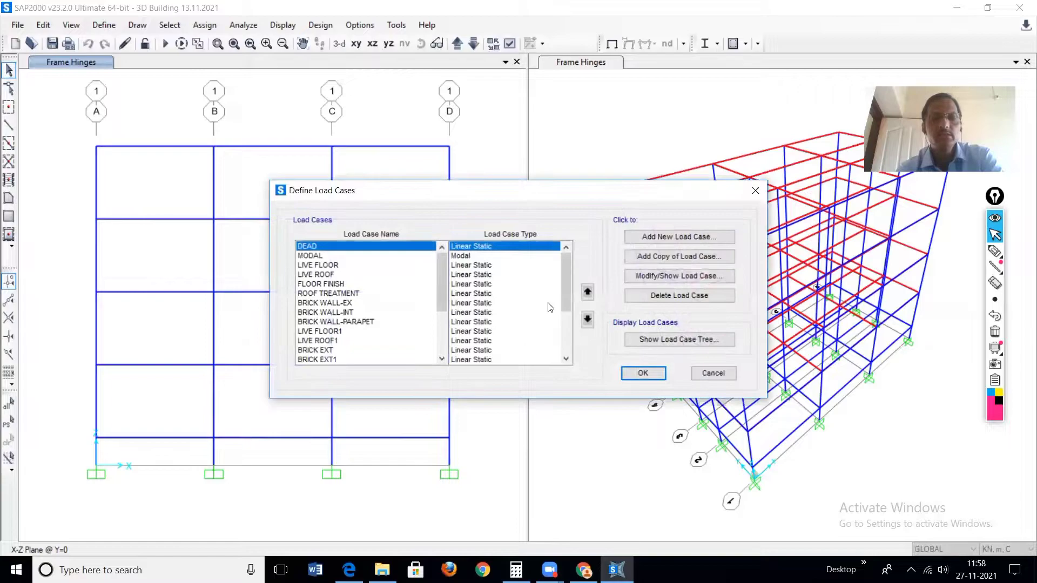
pyautogui.click(671, 236)
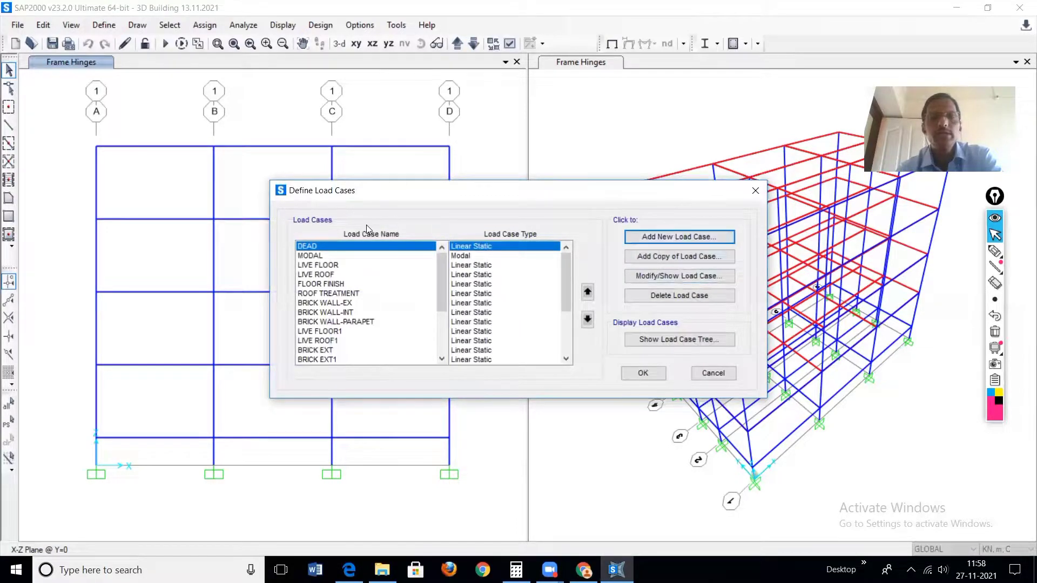
pyautogui.doubleClick(285, 131)
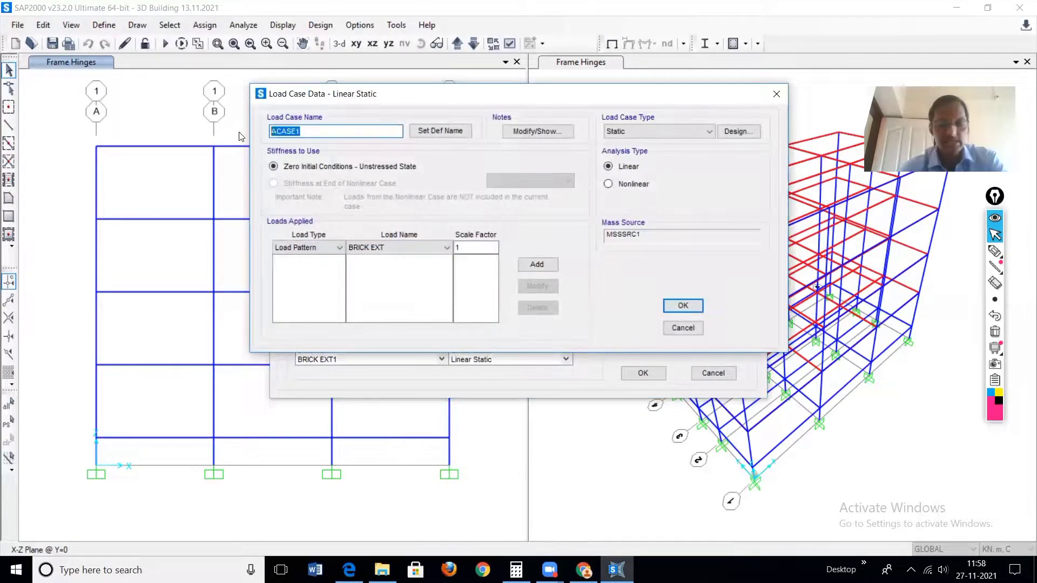
pyautogui.write('PUSH X')
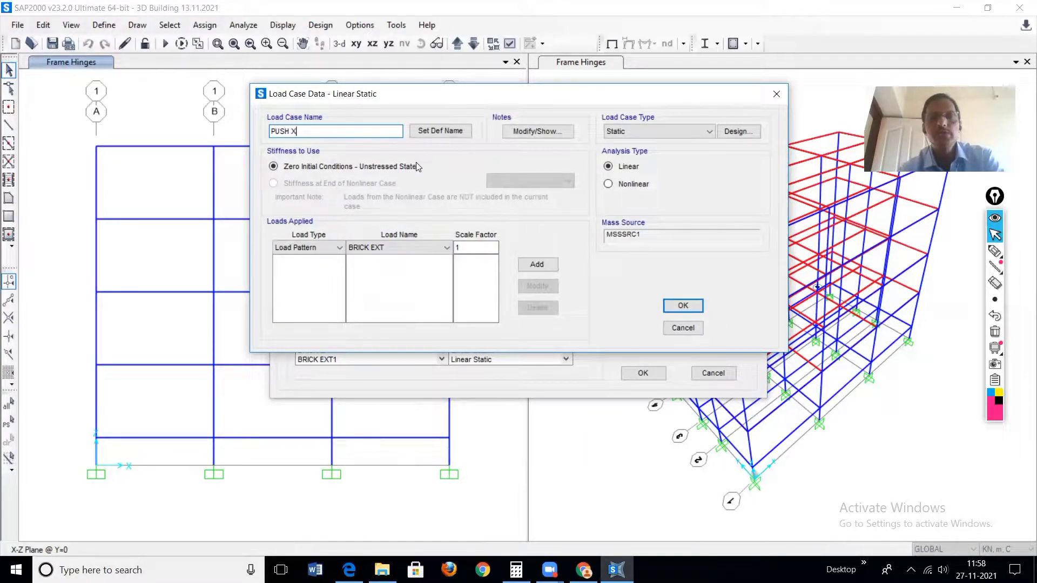
pyautogui.click(626, 184)
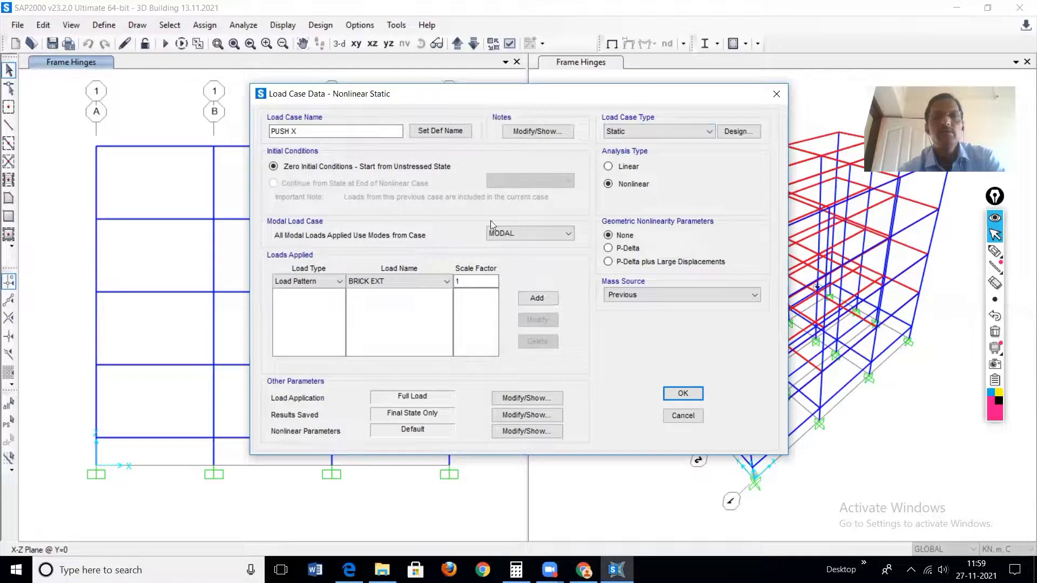
pyautogui.click(682, 417)
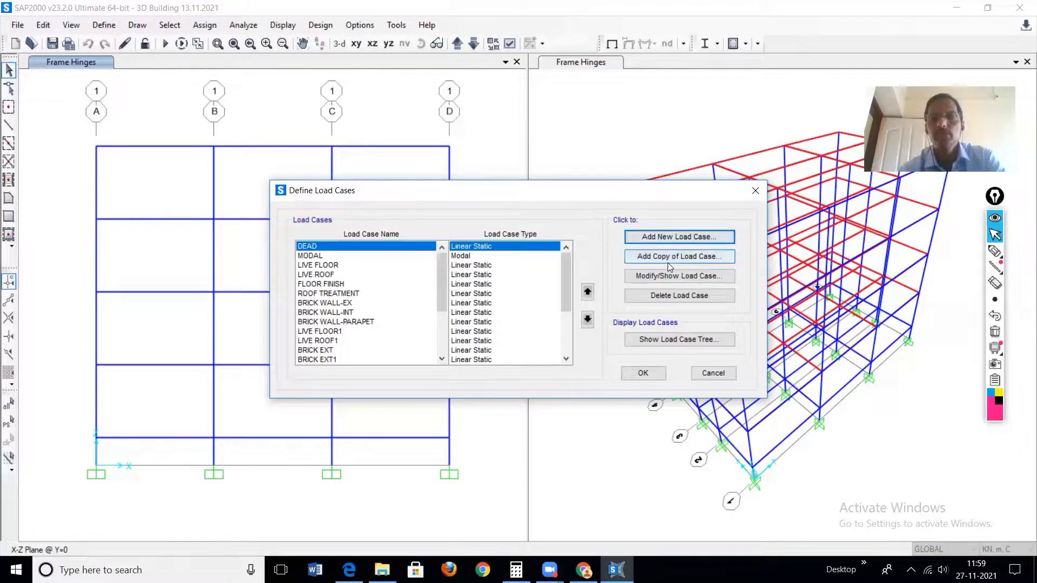
# Switch the DEAD load case to nonlinear analysis and add the BRICK EXT load pattern with a scale factor of 1.
pyautogui.click(668, 276)
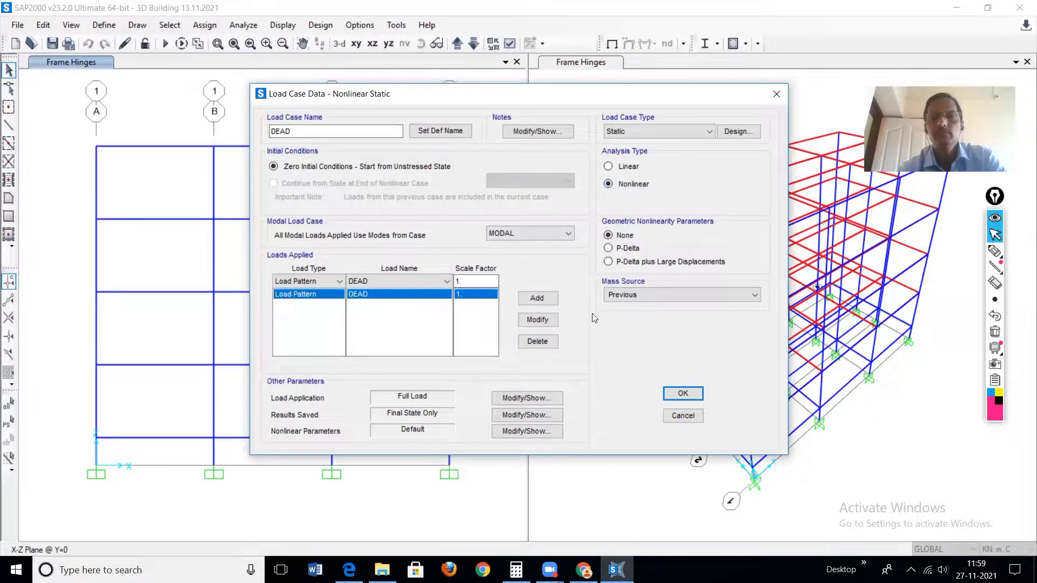
pyautogui.click(447, 281)
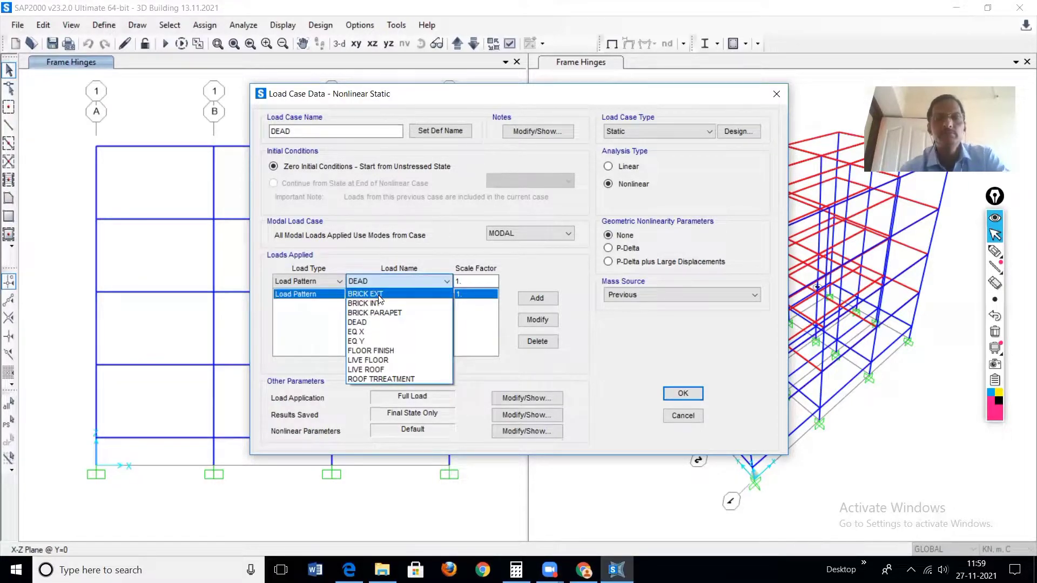
pyautogui.click(379, 295)
pyautogui.click(529, 299)
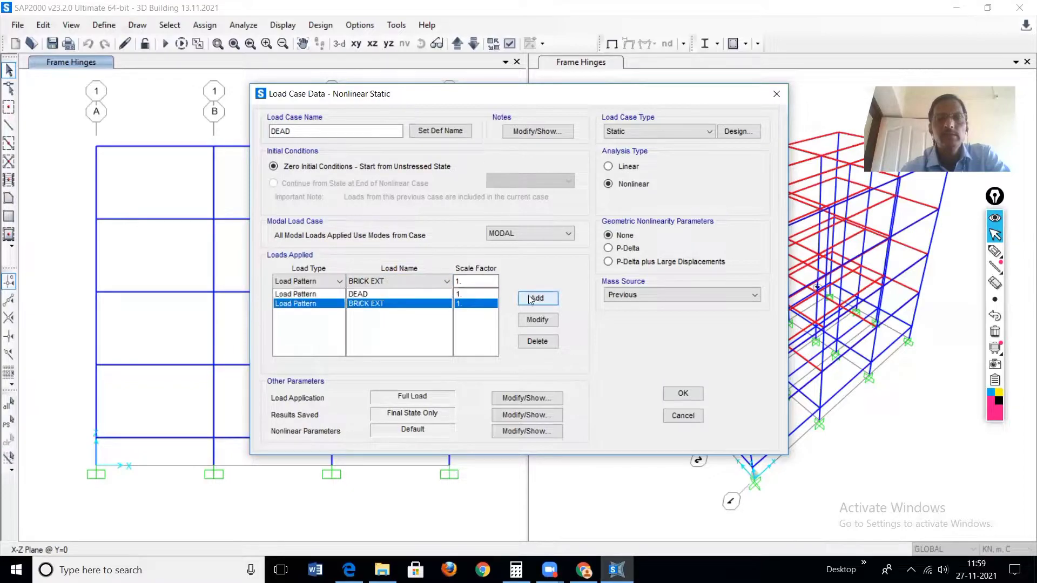
# Add the BRICK INT and BRICK PARAPET load patterns to the DEAD case, each with a scale factor of 1.
pyautogui.click(447, 281)
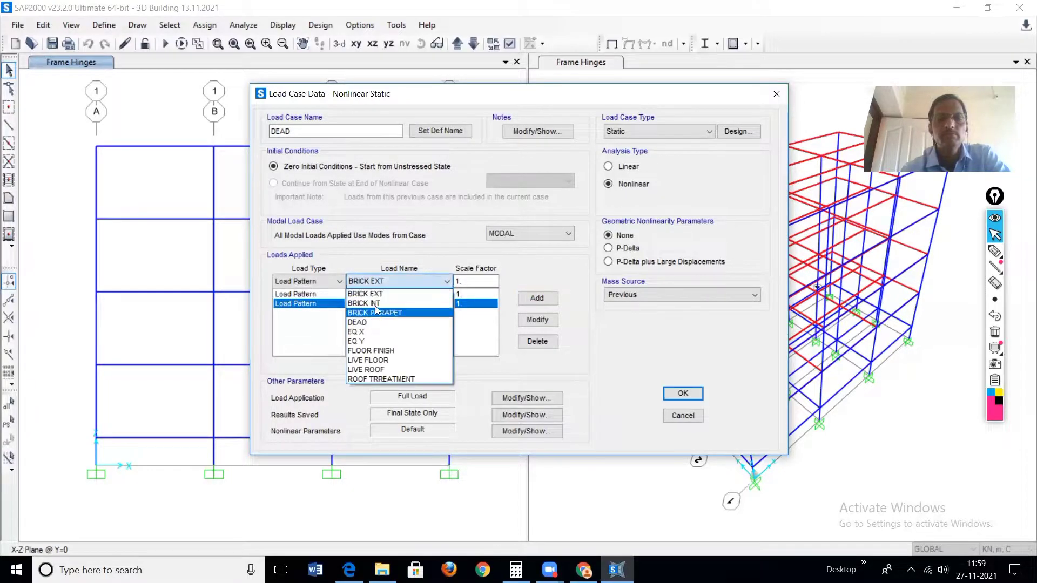
pyautogui.click(416, 315)
pyautogui.click(536, 298)
pyautogui.click(448, 282)
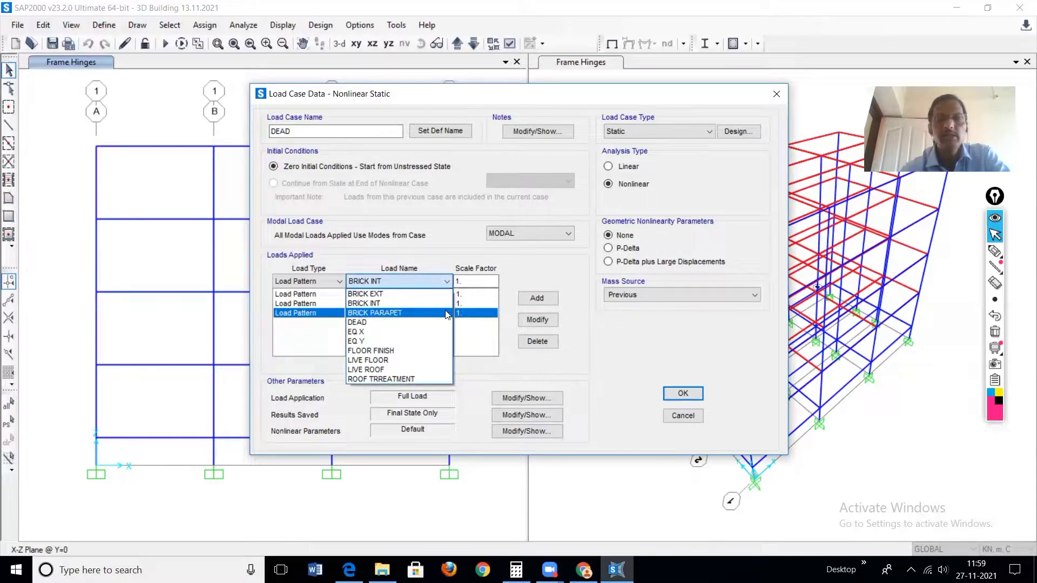
pyautogui.click(400, 314)
pyautogui.click(542, 300)
# Add the FLOOR FINISH and LIVE FLOOR load patterns to the DEAD case, each with a scale factor of 1.
pyautogui.click(447, 281)
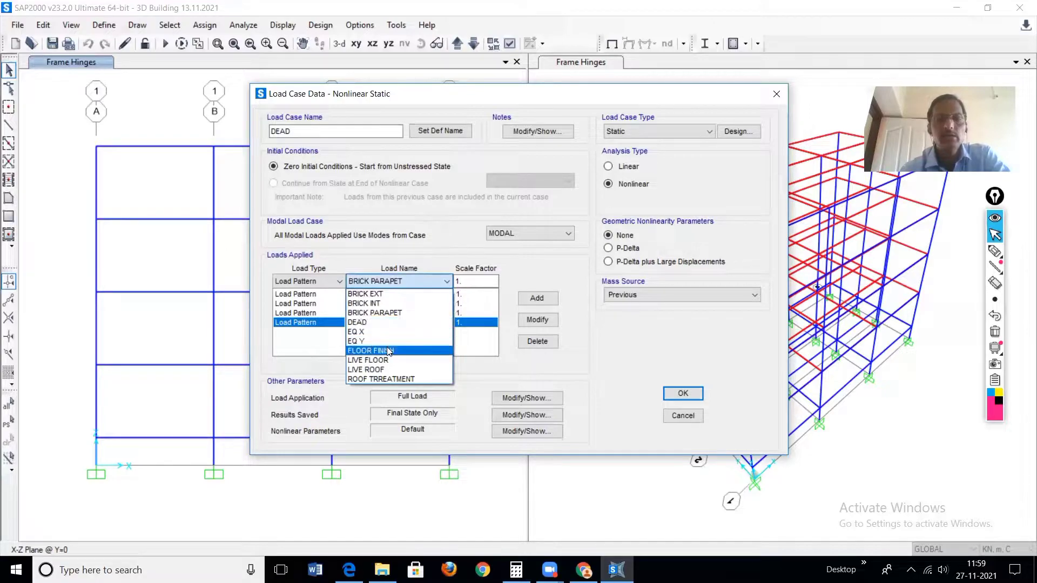
pyautogui.click(389, 351)
pyautogui.click(542, 299)
pyautogui.click(446, 282)
pyautogui.click(389, 360)
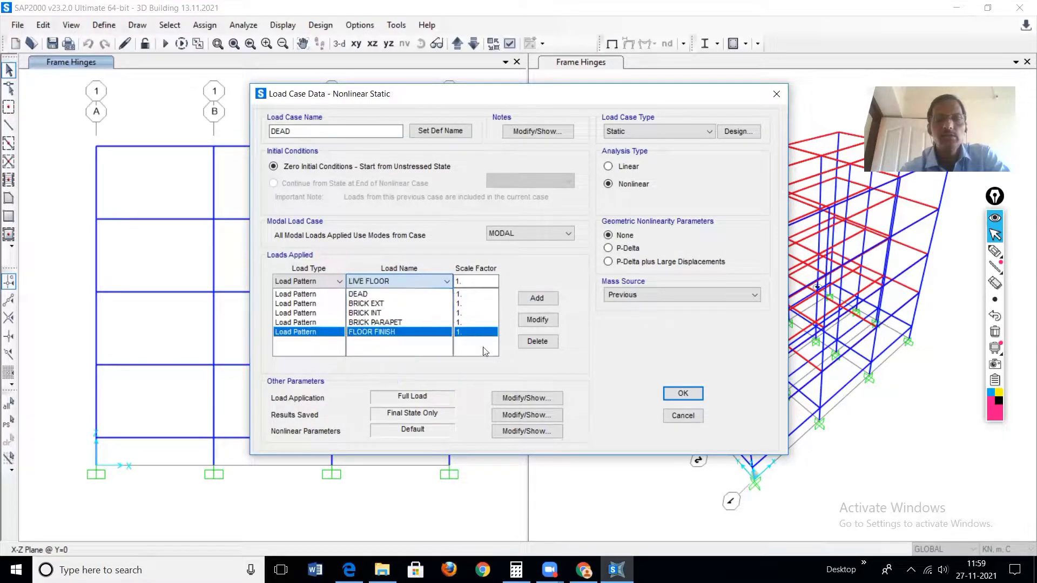
pyautogui.click(537, 298)
# Add a second LIVE FLOOR load with a scale factor of 0.25, postponing the Windows update by an hour.
pyautogui.click(446, 282)
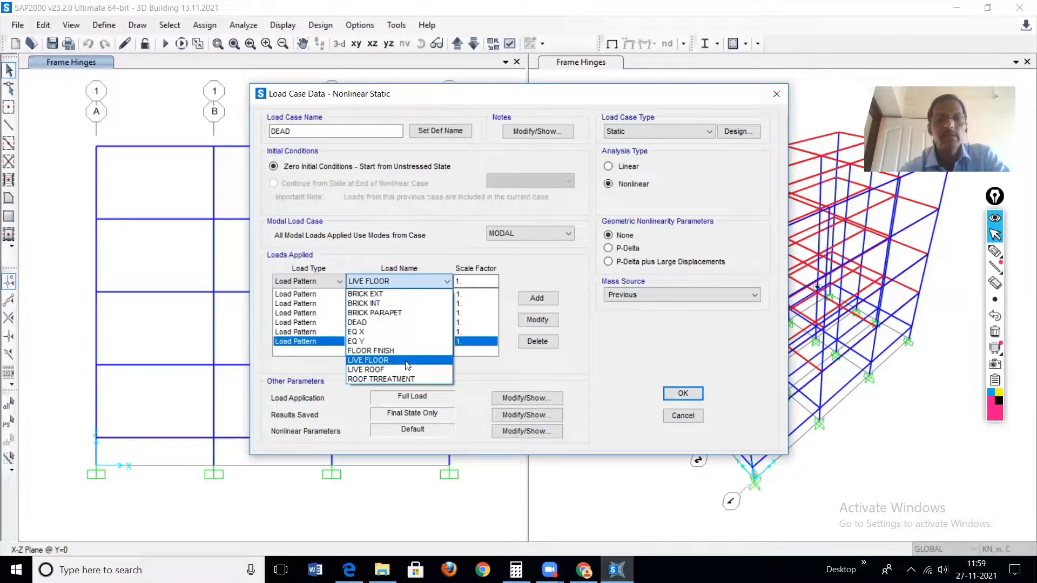
pyautogui.click(388, 360)
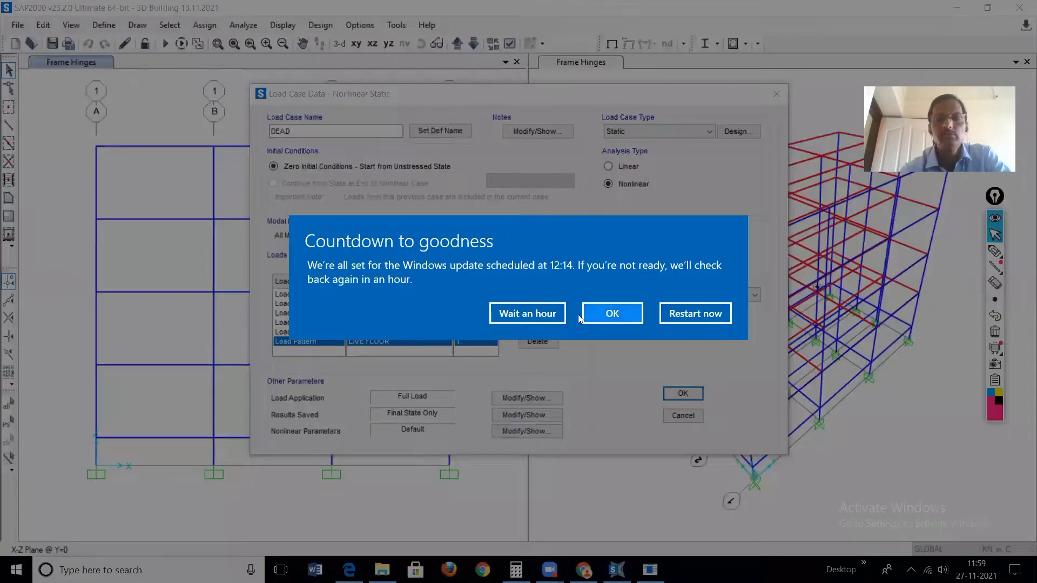
pyautogui.click(533, 312)
pyautogui.press('BackSpace')
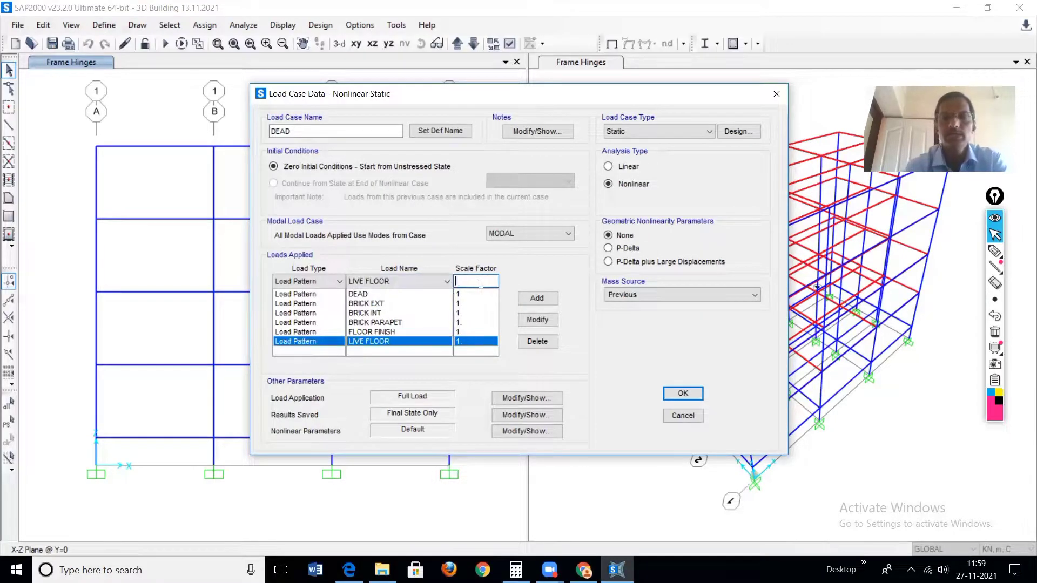
pyautogui.write('0.25')
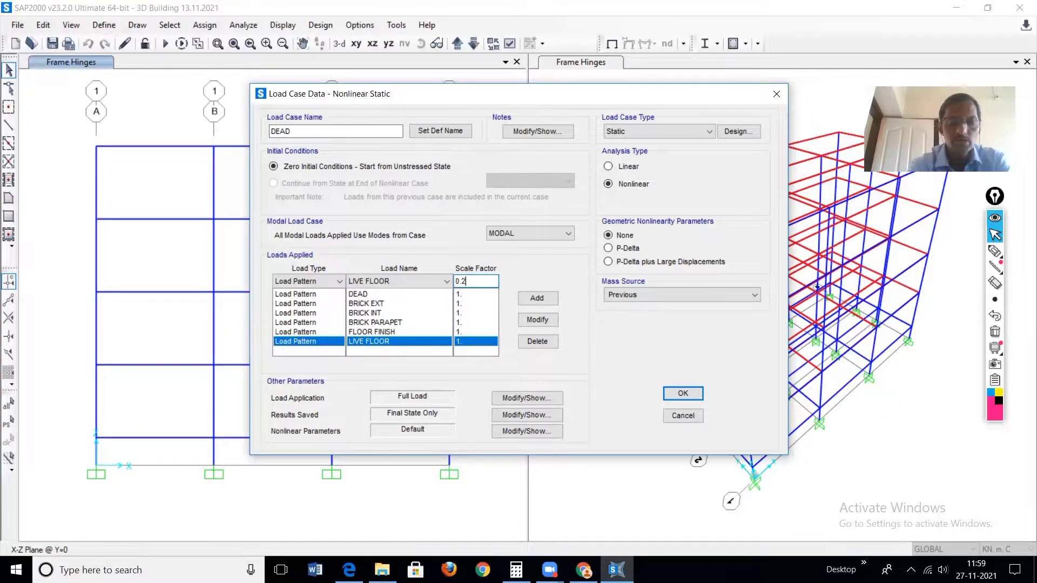
pyautogui.click(538, 300)
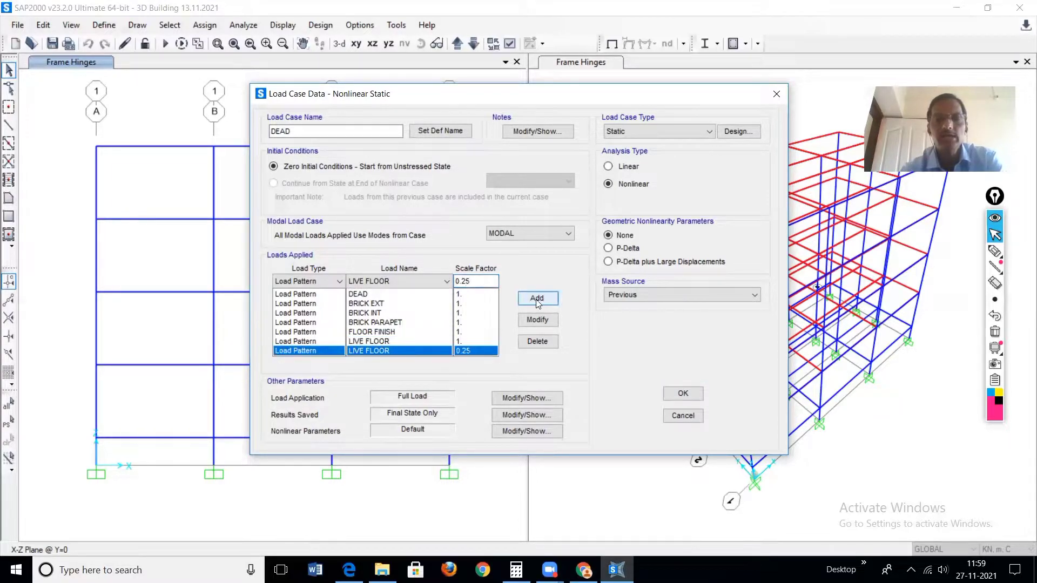
# Change the scale factor of the first LIVE FLOOR entry in the applied loads to 0.25.
pyautogui.click(386, 342)
pyautogui.click(475, 281)
pyautogui.press('BackSpace')
pyautogui.press('BackSpace')
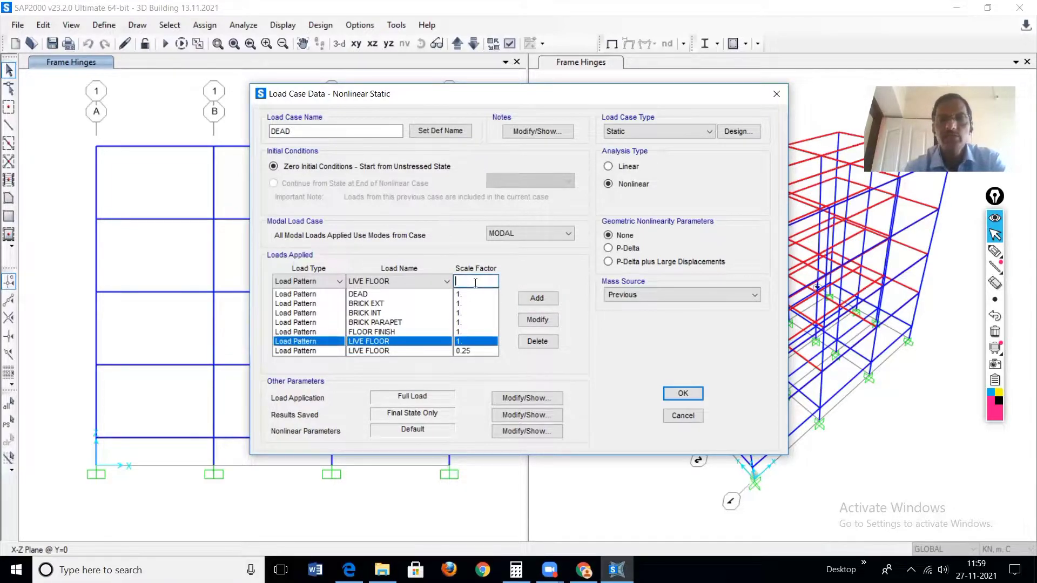
pyautogui.write('0.25')
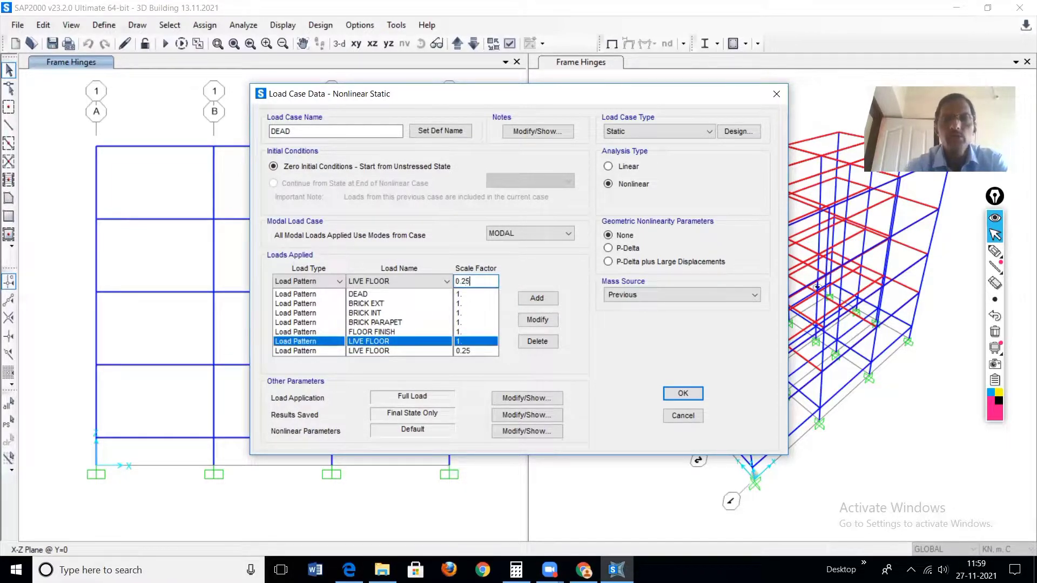
pyautogui.click(544, 321)
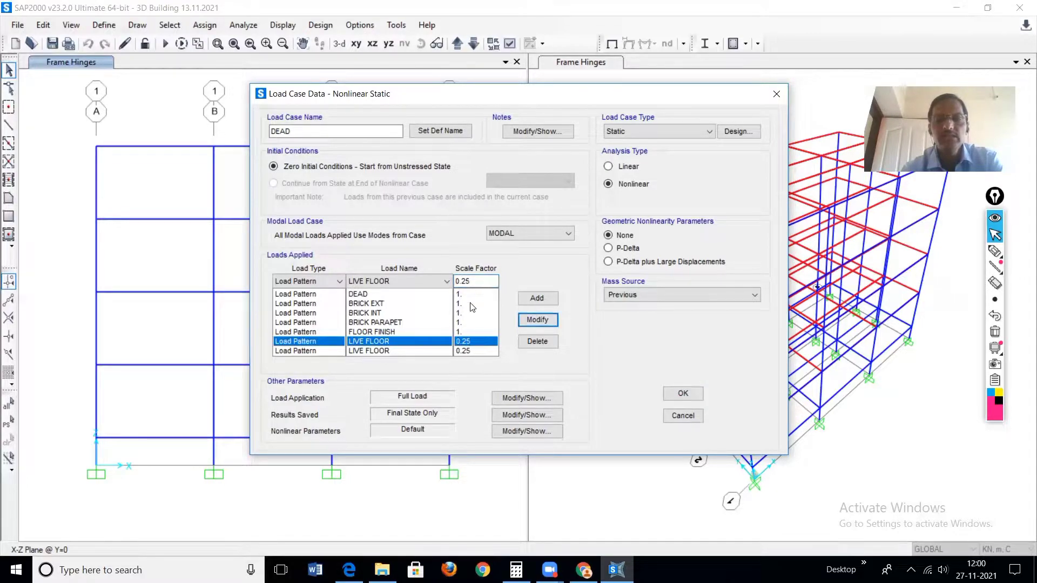
# Add the ROOF TRREATMENT load pattern to the DEAD case with a scale factor of 1.
pyautogui.click(449, 280)
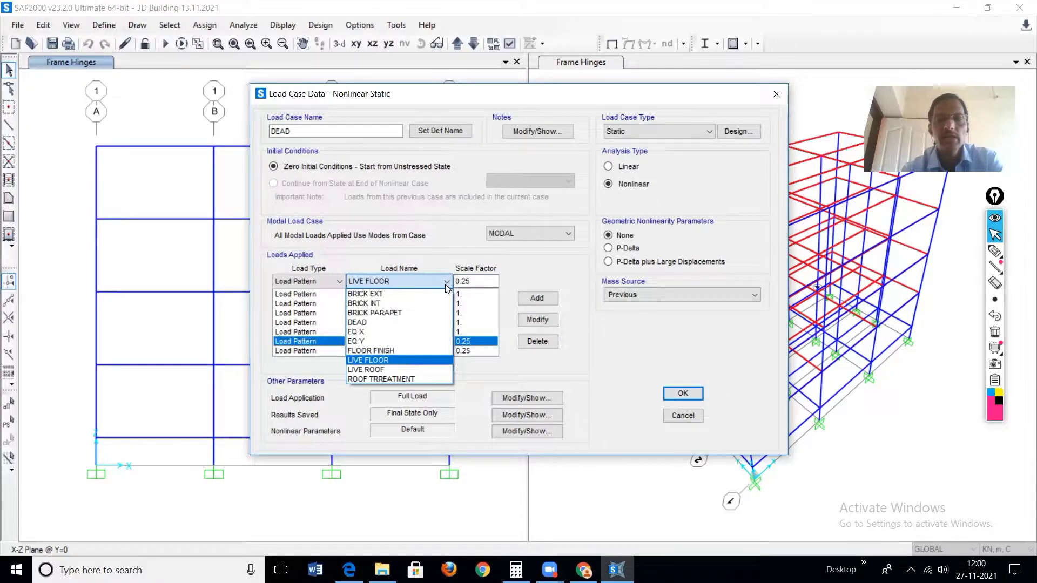
pyautogui.click(394, 379)
pyautogui.doubleClick(478, 281)
pyautogui.write('0.')
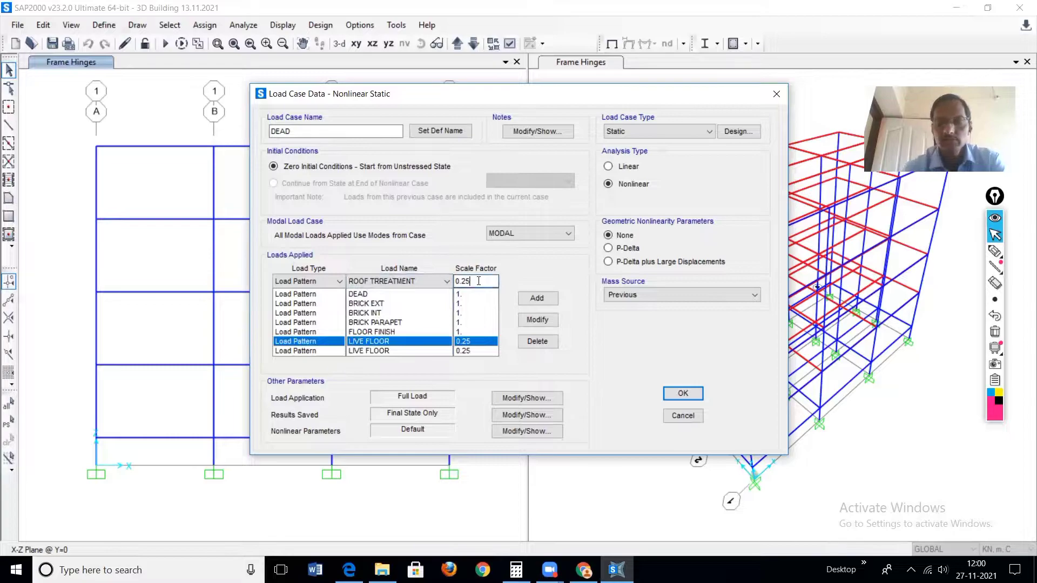
pyautogui.press('BackSpace')
pyautogui.press('BackSpace')
pyautogui.write('1')
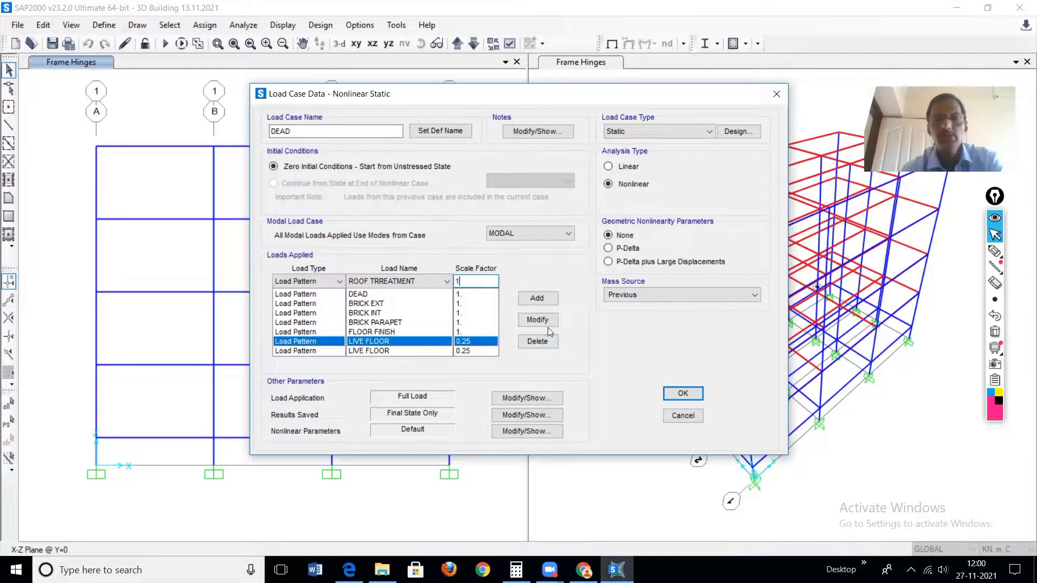
pyautogui.click(531, 299)
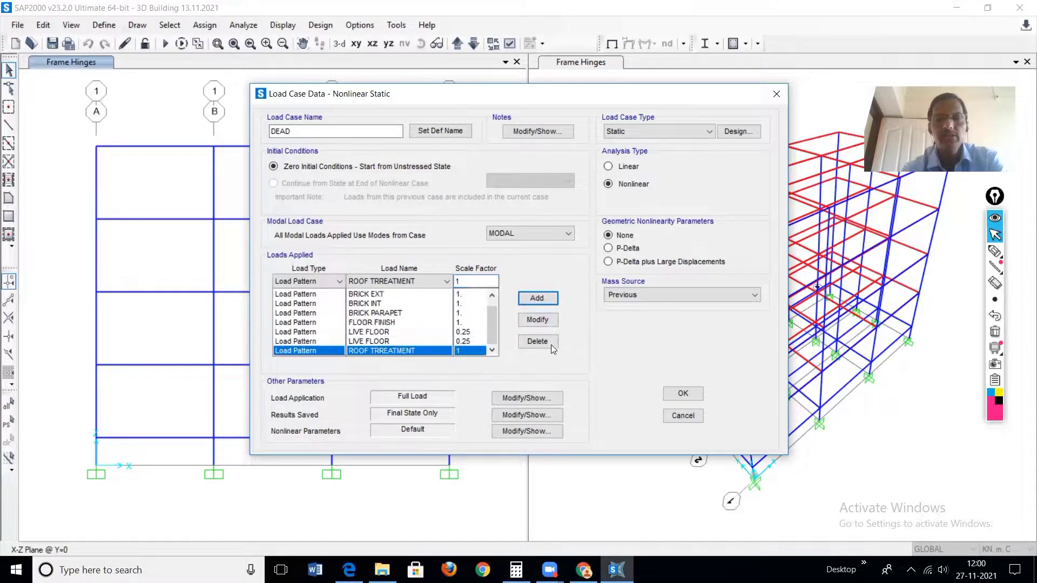
# Rename the DEAD load case as DEAD- Nonlinear and save its definition.
pyautogui.click(303, 133)
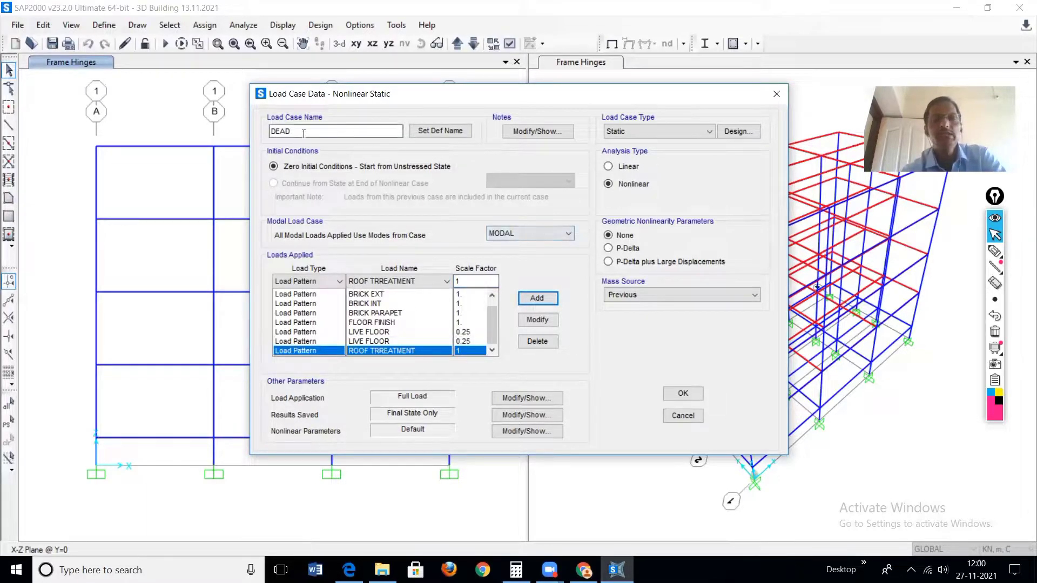
pyautogui.write('- Nonlinear')
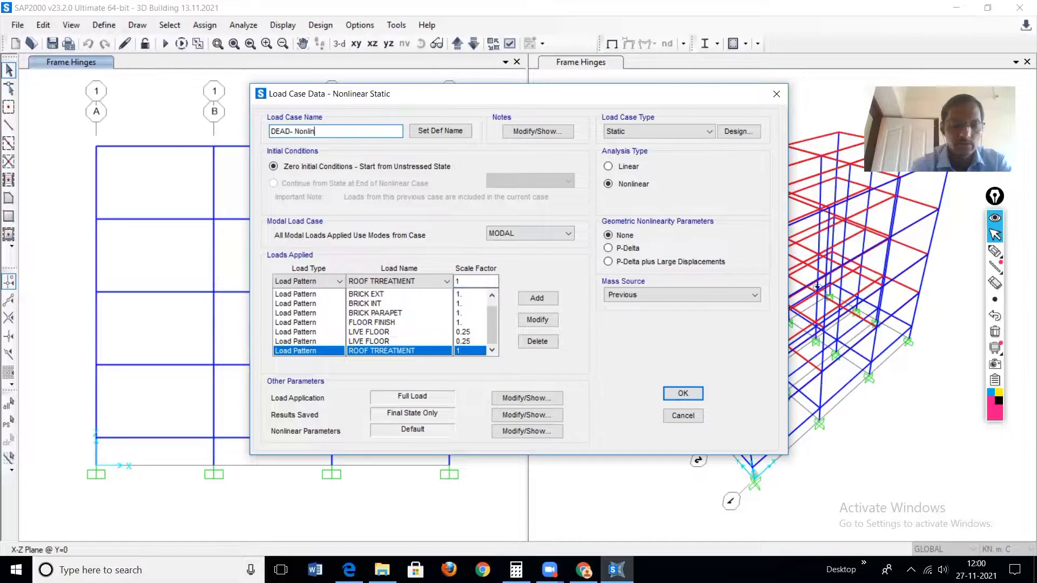
pyautogui.click(684, 394)
pyautogui.scroll(-2, 407, 351)
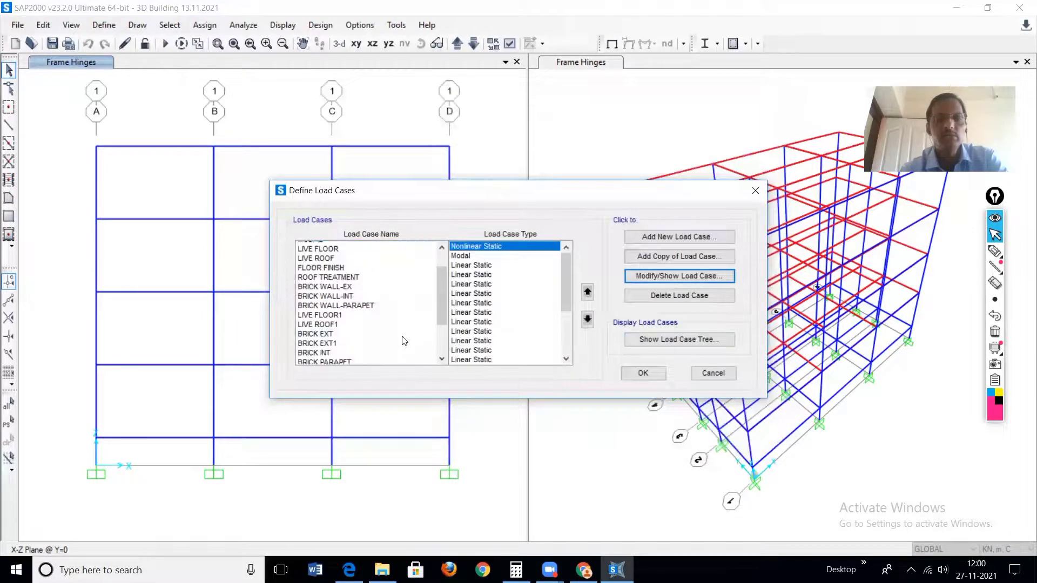
pyautogui.scroll(2, 405, 324)
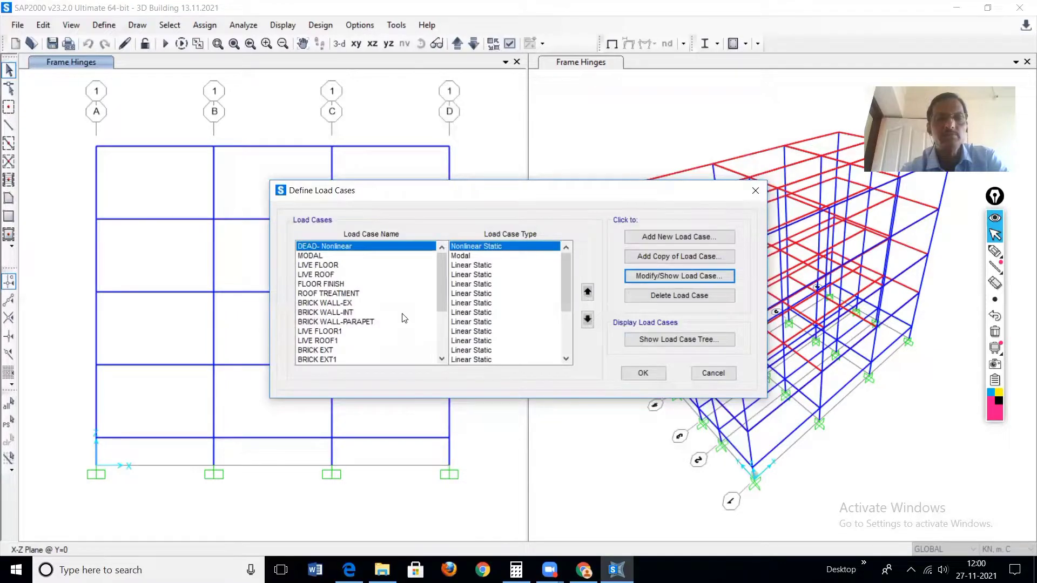
# Add a nonlinear static load case named PUSH X that continues from the end state of DEAD- Nonlinear.
pyautogui.click(648, 235)
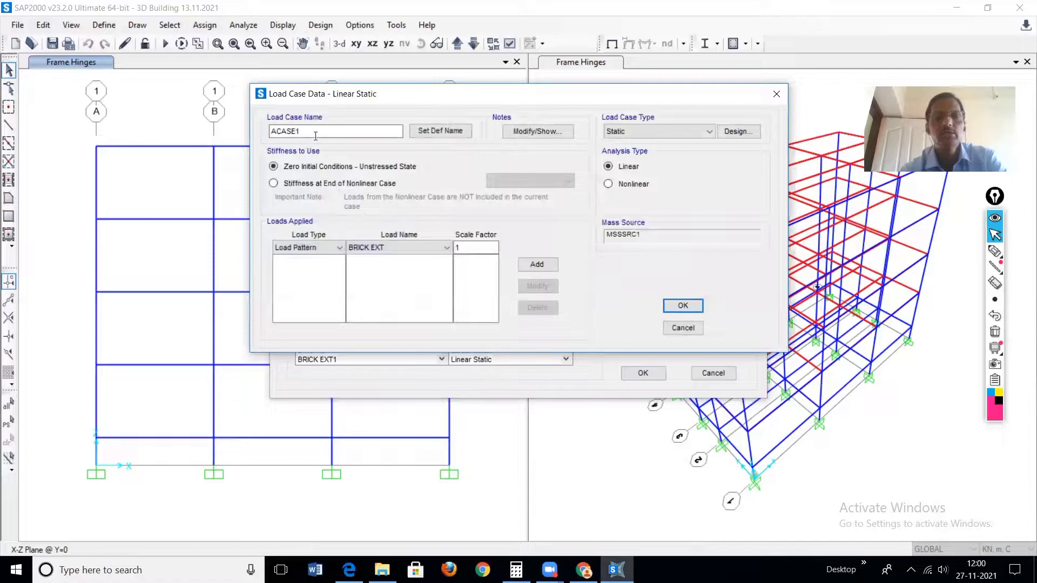
pyautogui.moveTo(310, 131); pyautogui.dragTo(261, 139)
pyautogui.write('Pus')
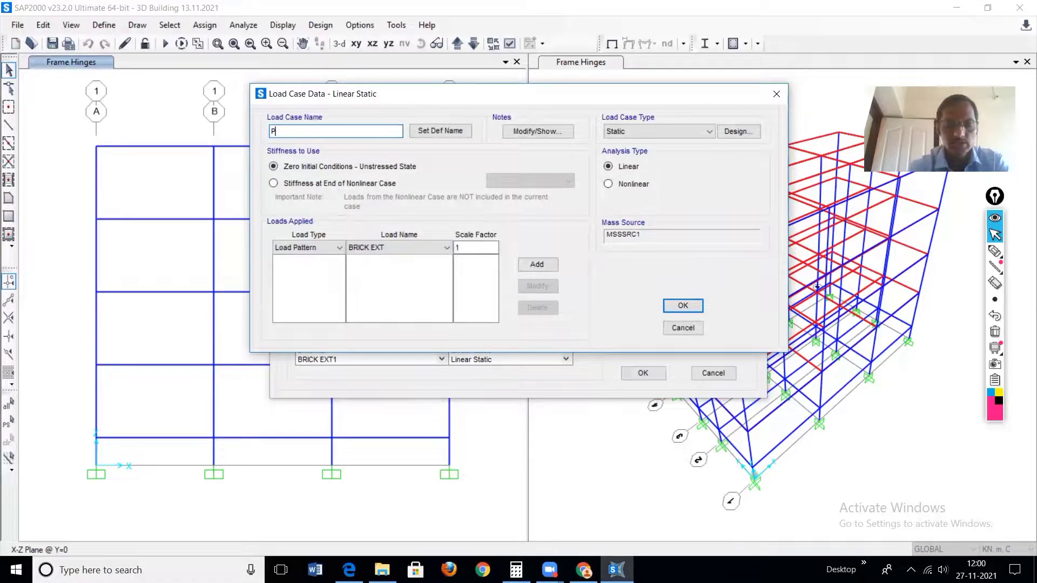
pyautogui.press('BackSpace')
pyautogui.press('BackSpace')
pyautogui.write('US')
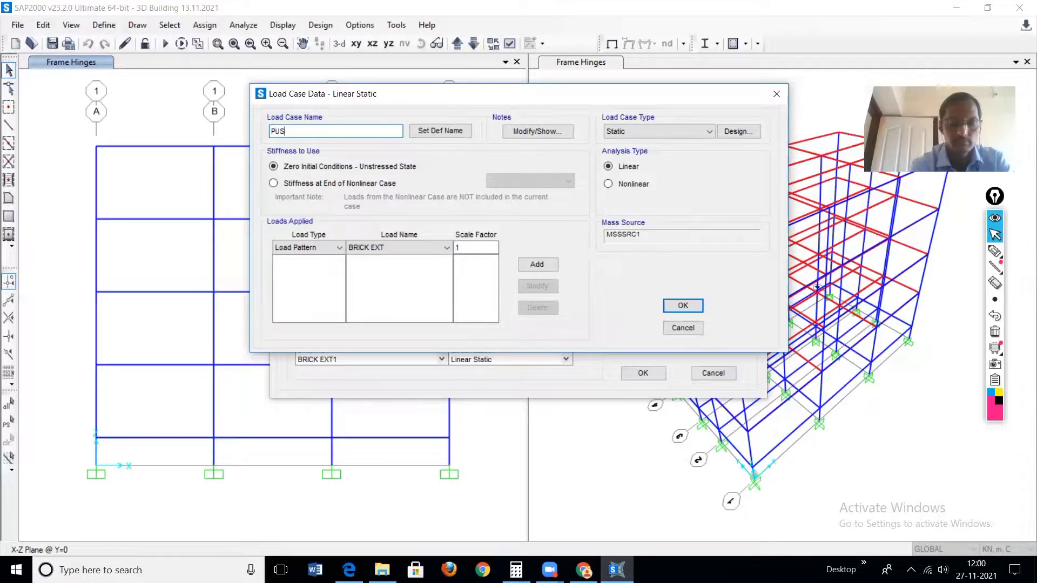
pyautogui.write('H X')
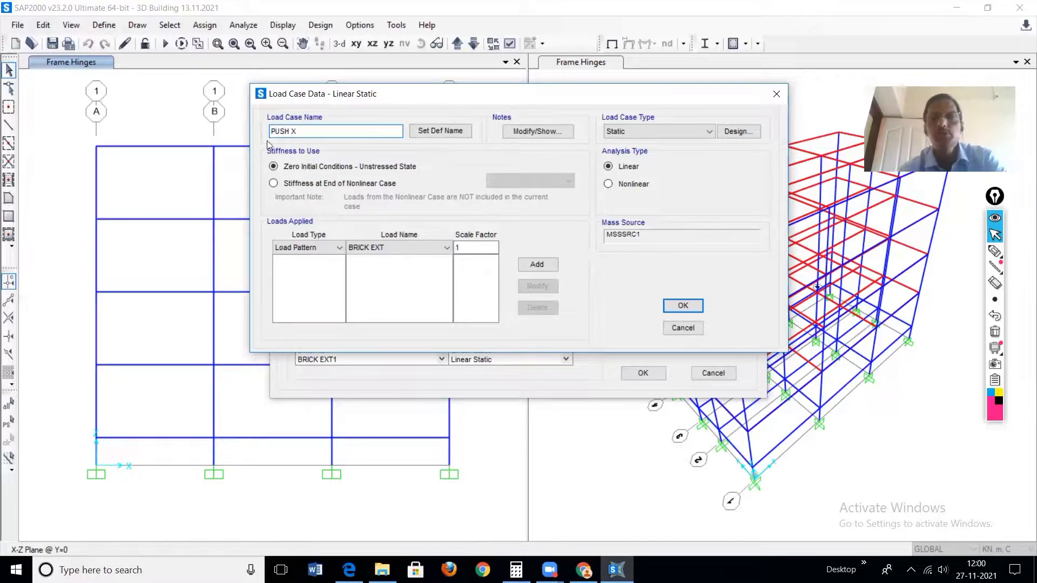
pyautogui.click(610, 184)
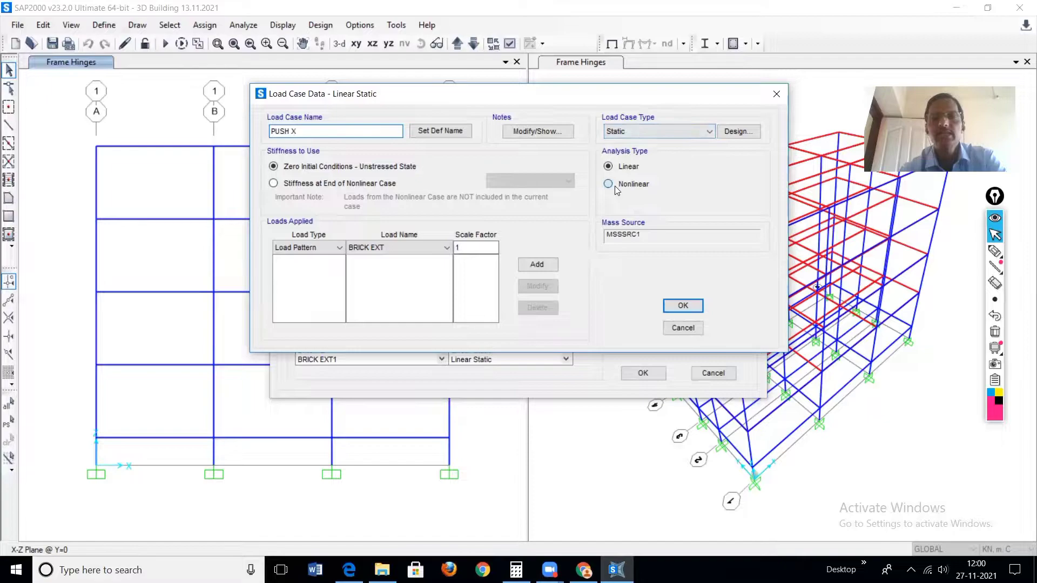
pyautogui.click(288, 184)
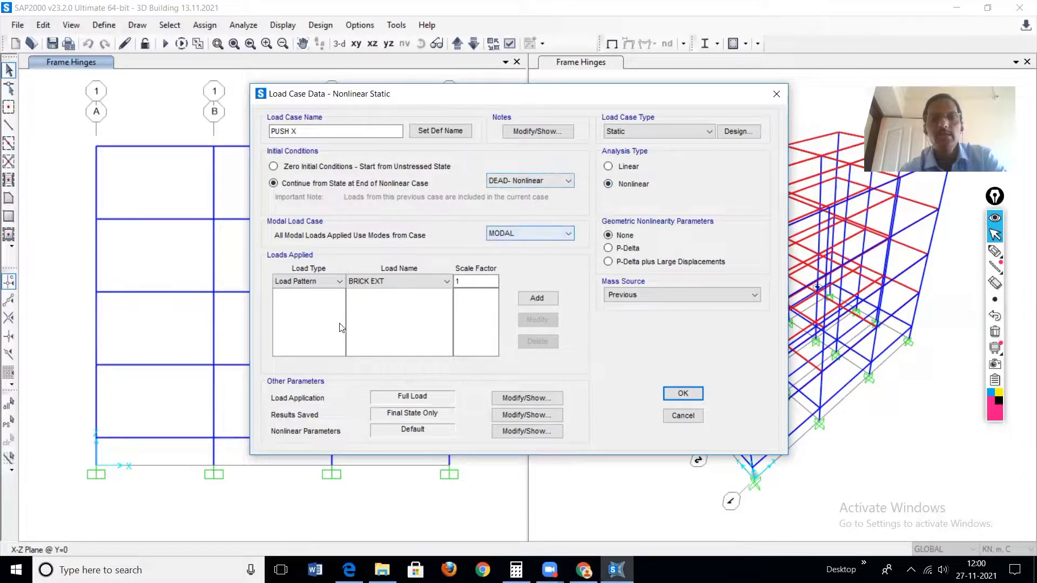
# Apply an acceleration load in the UX direction to PUSH X with a scale factor of 1.
pyautogui.click(344, 280)
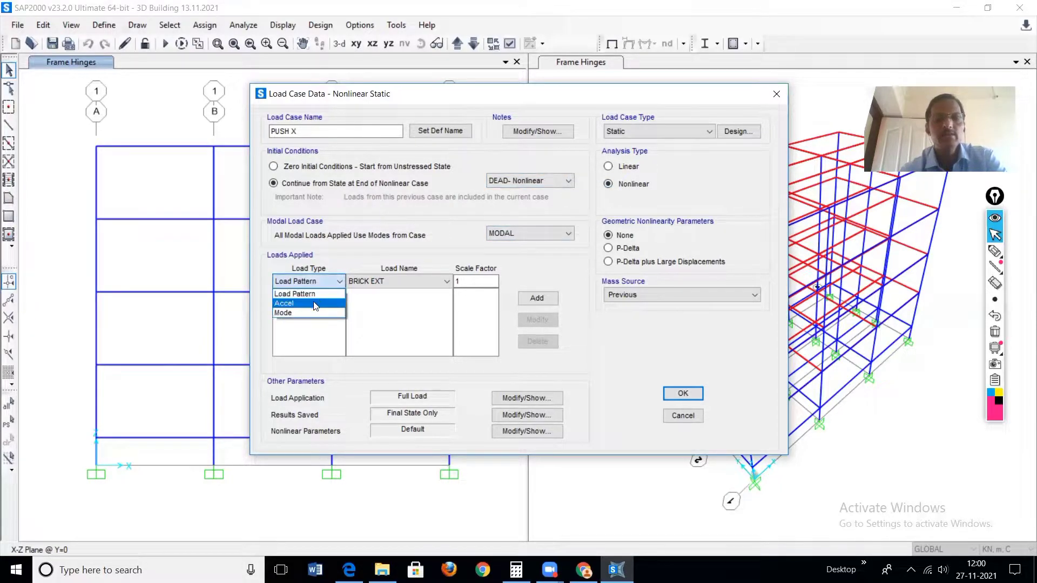
pyautogui.click(302, 299)
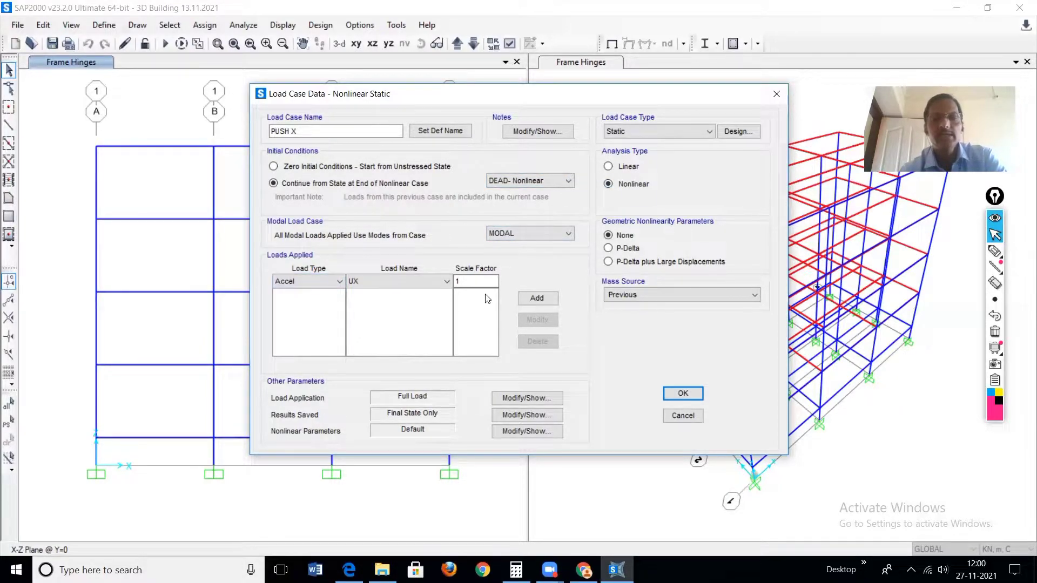
pyautogui.click(541, 297)
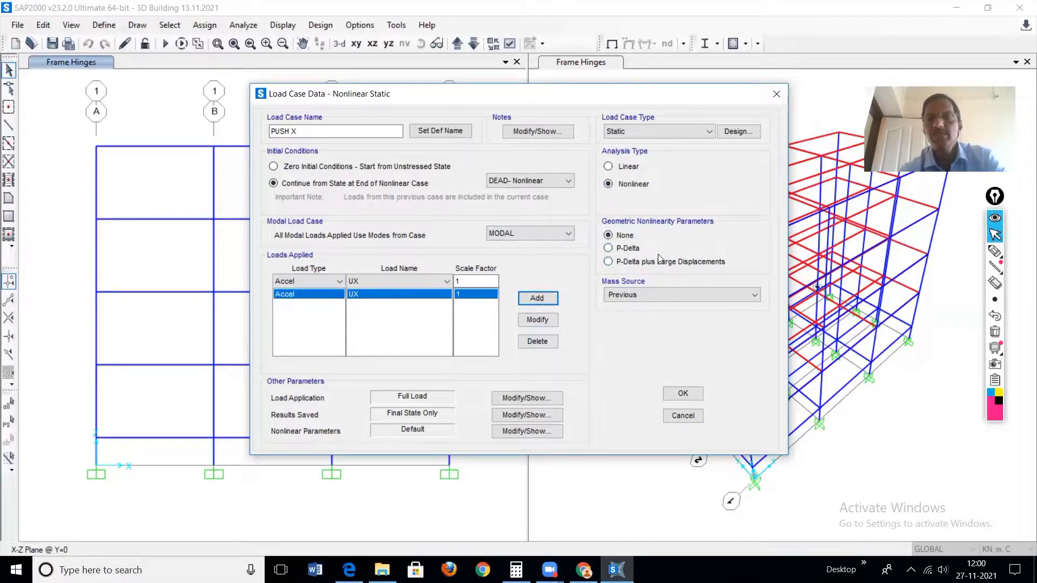
# Underline the geometric nonlinearity options with the annotation pen and select P-Delta for PUSH X.
pyautogui.moveTo(993, 252)
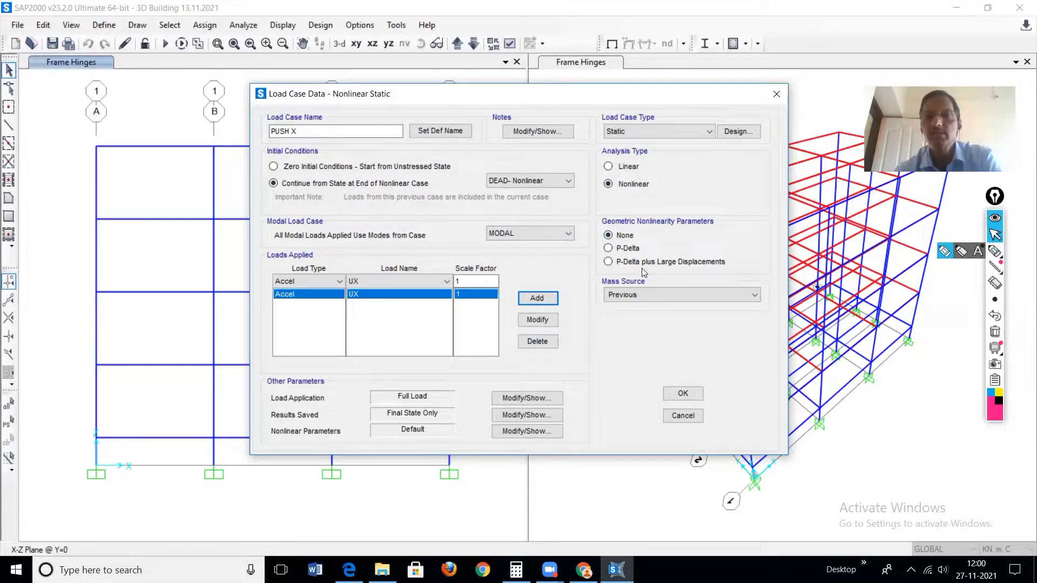
pyautogui.click(949, 255)
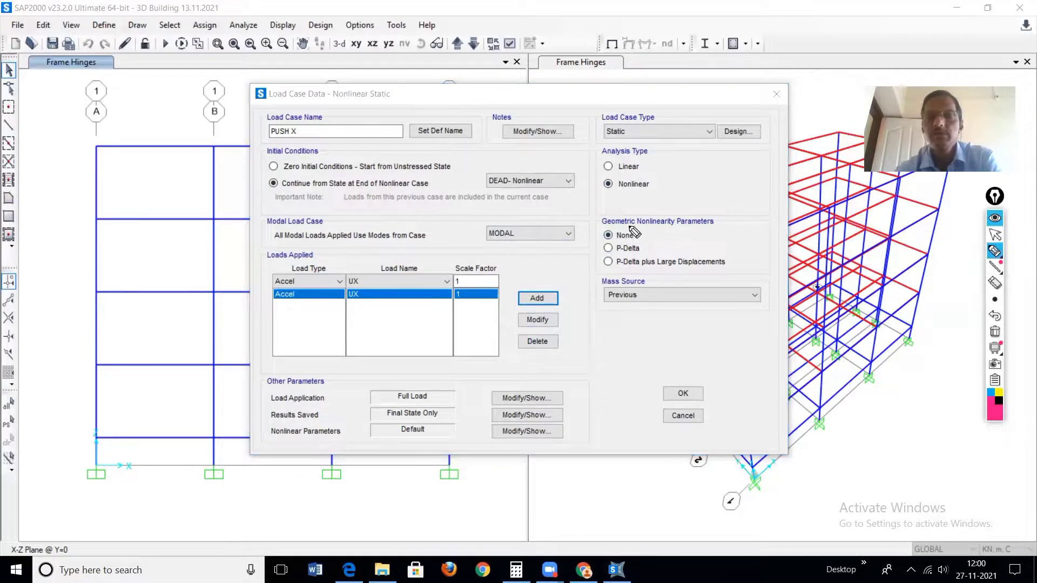
pyautogui.moveTo(603, 229); pyautogui.dragTo(704, 229)
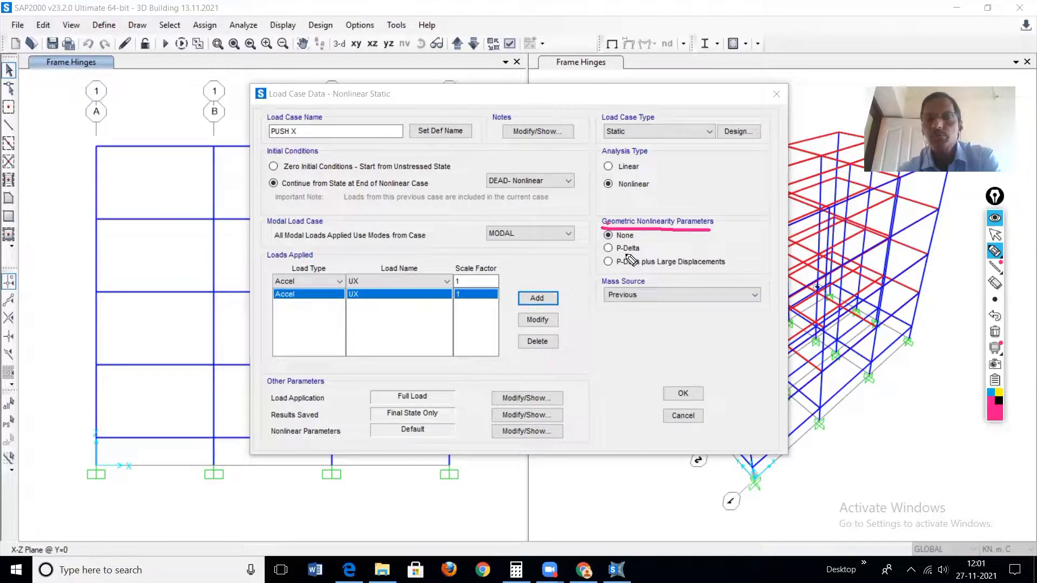
pyautogui.moveTo(626, 250); pyautogui.dragTo(674, 271)
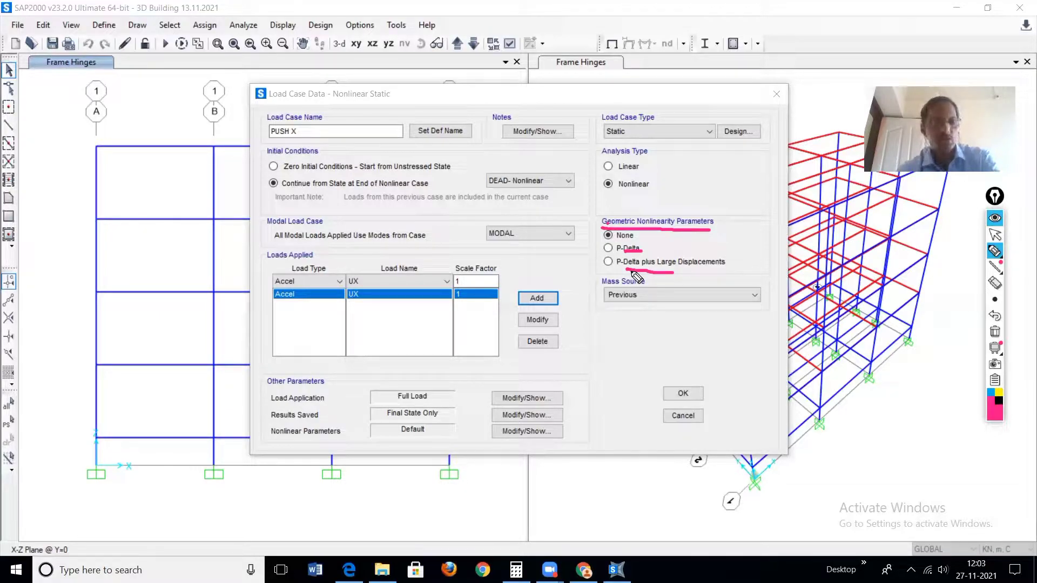
pyautogui.click(608, 248)
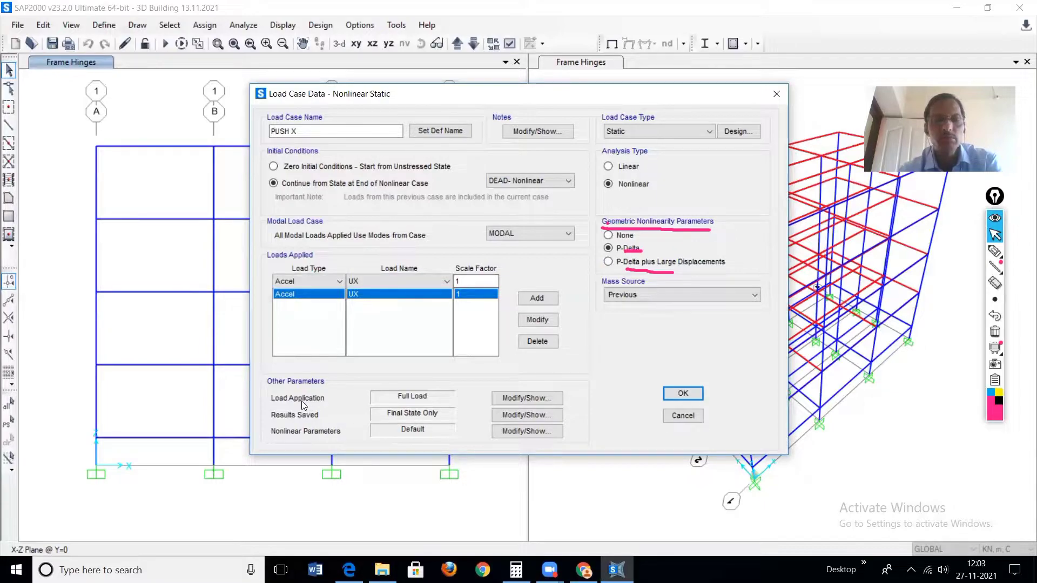
# Set the load application of PUSH X to displacement control, using the monitored displacement in U1 at joint 6.
pyautogui.click(503, 399)
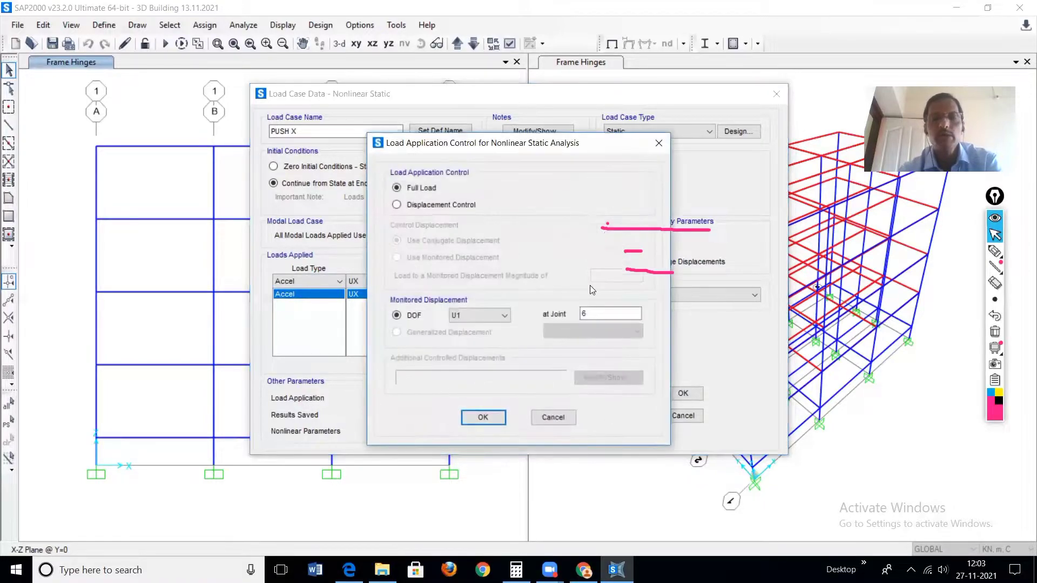
pyautogui.click(430, 204)
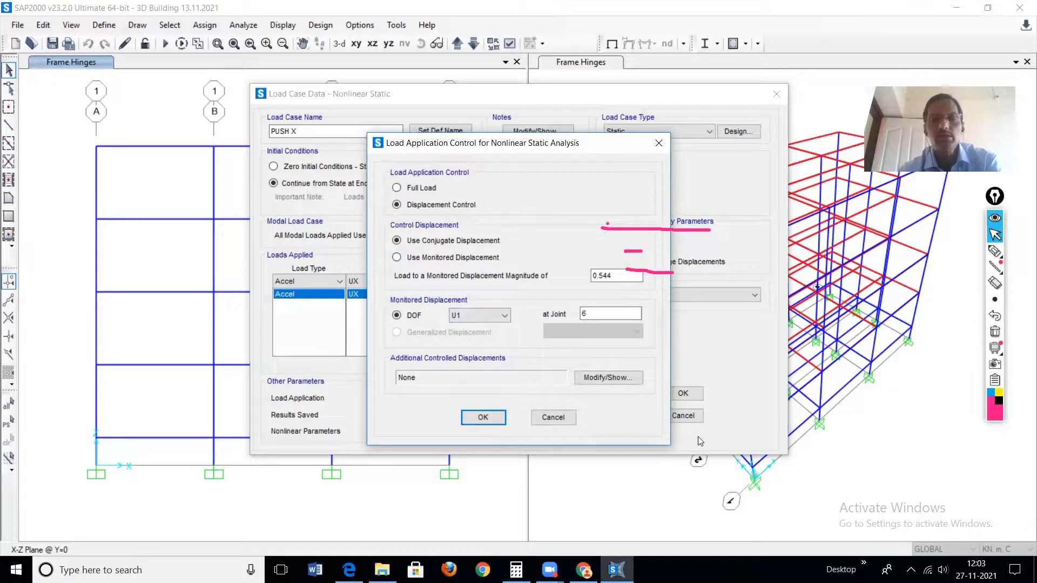
pyautogui.click(432, 261)
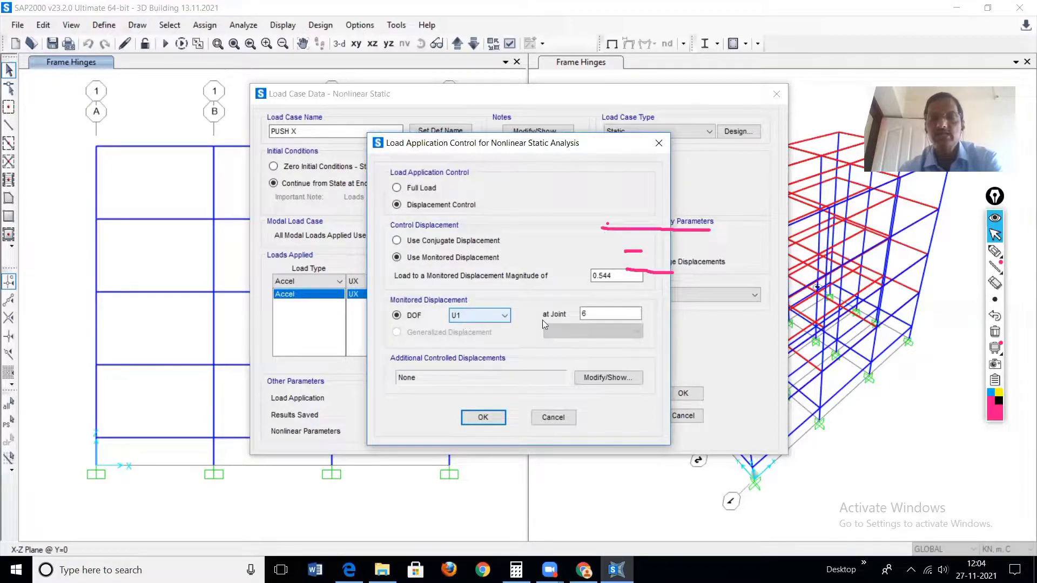
pyautogui.click(583, 316)
pyautogui.write('6')
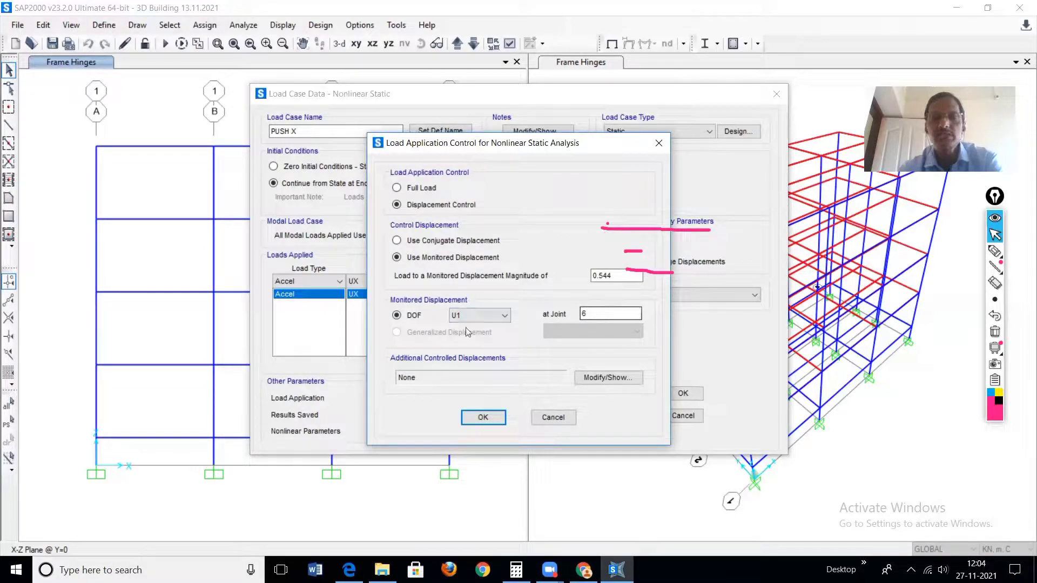
# Mark the Monitored Displacement heading and the roof joint on grid A with the pen, and accept the load application settings.
pyautogui.moveTo(994, 253)
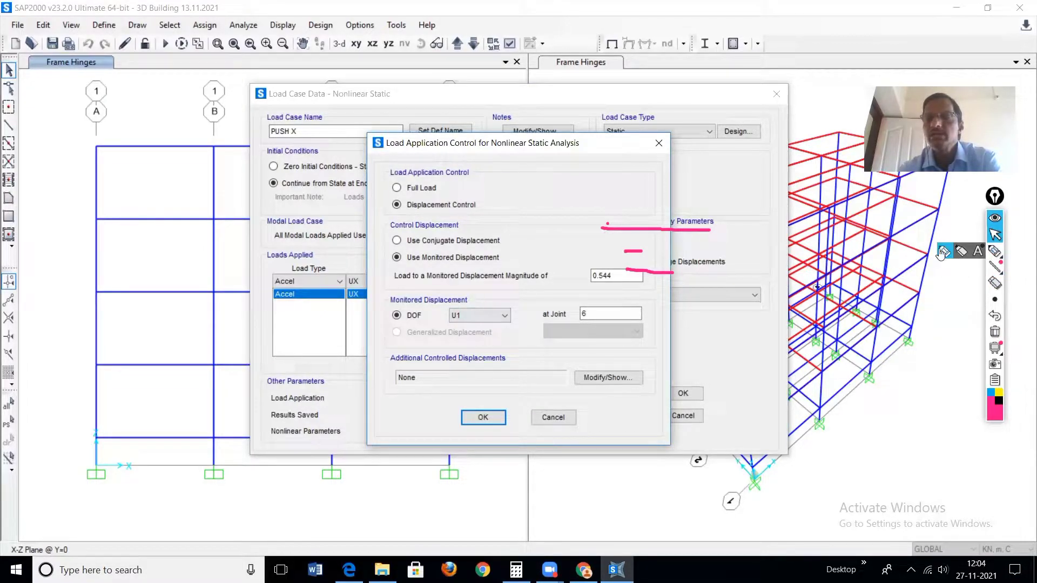
pyautogui.click(943, 252)
pyautogui.moveTo(408, 307); pyautogui.dragTo(460, 304)
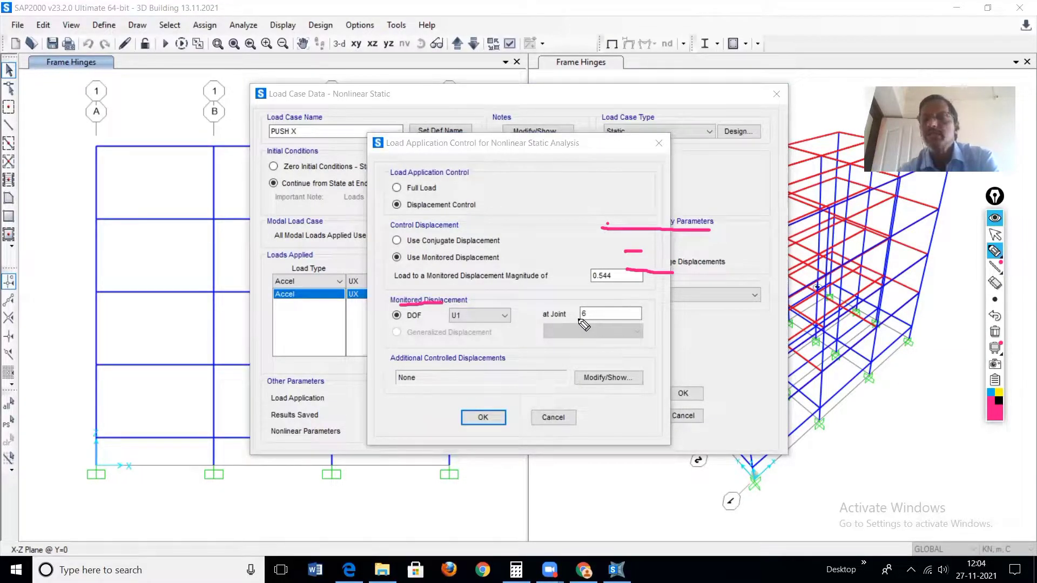
pyautogui.moveTo(108, 136)
pyautogui.mouseDown()
pyautogui.moveTo(114, 161)
pyautogui.moveTo(107, 130)
pyautogui.mouseUp()
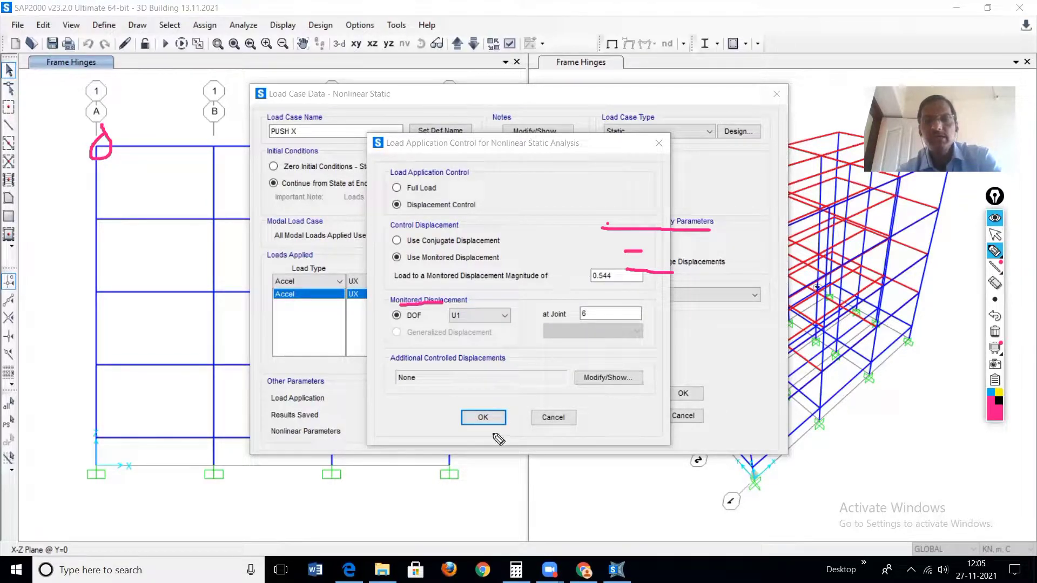
pyautogui.hotkey('ctrl', 'shift', '2')
pyautogui.click(484, 418)
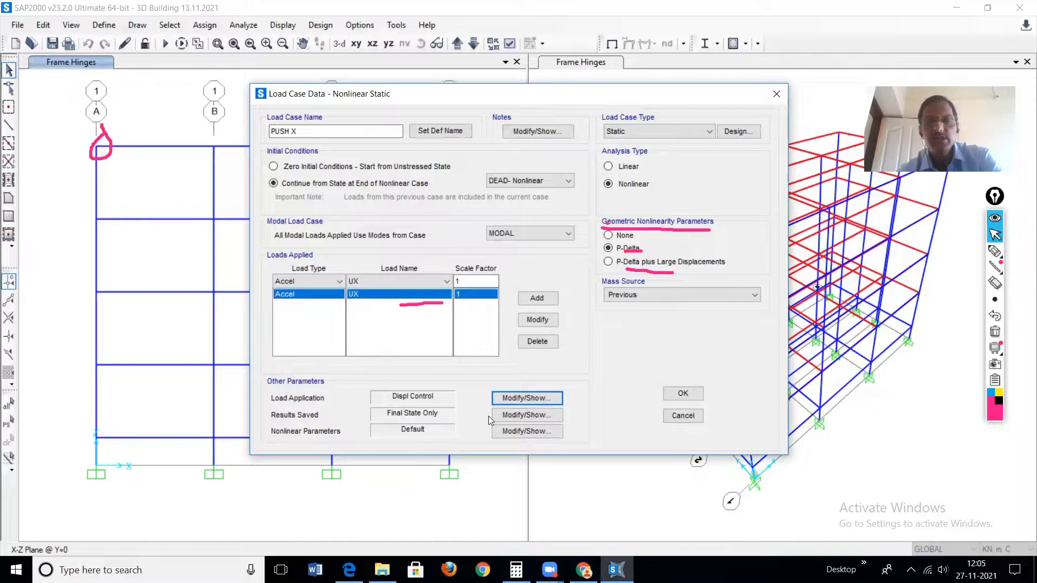
# Clear the pen marks and save results for PUSH X at multiple states, with a minimum of 25 saved states.
pyautogui.click(510, 416)
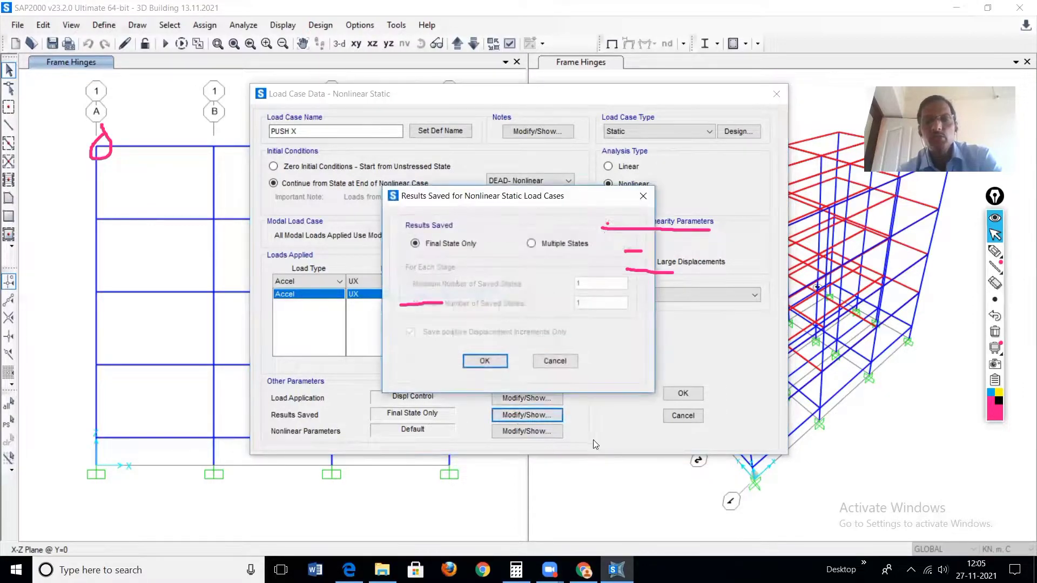
pyautogui.click(995, 332)
pyautogui.moveTo(997, 253)
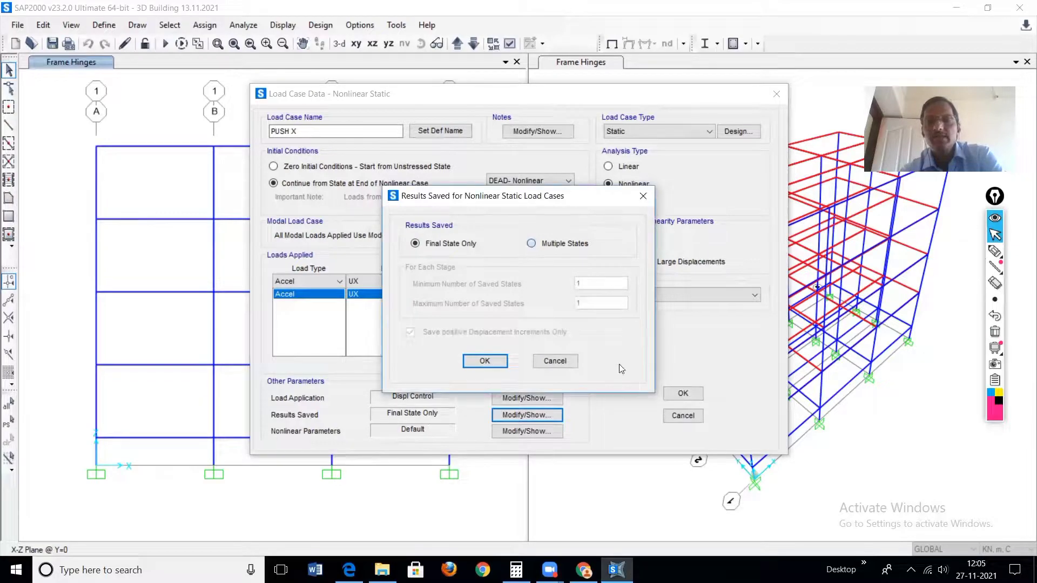
pyautogui.click(531, 244)
pyautogui.moveTo(594, 284); pyautogui.dragTo(576, 285)
pyautogui.write('25')
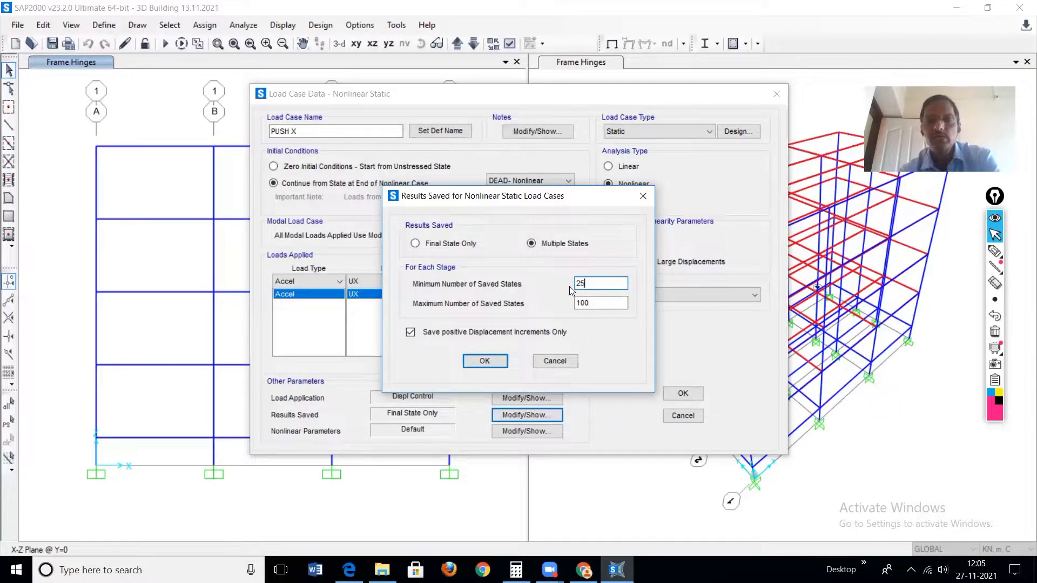
pyautogui.click(485, 361)
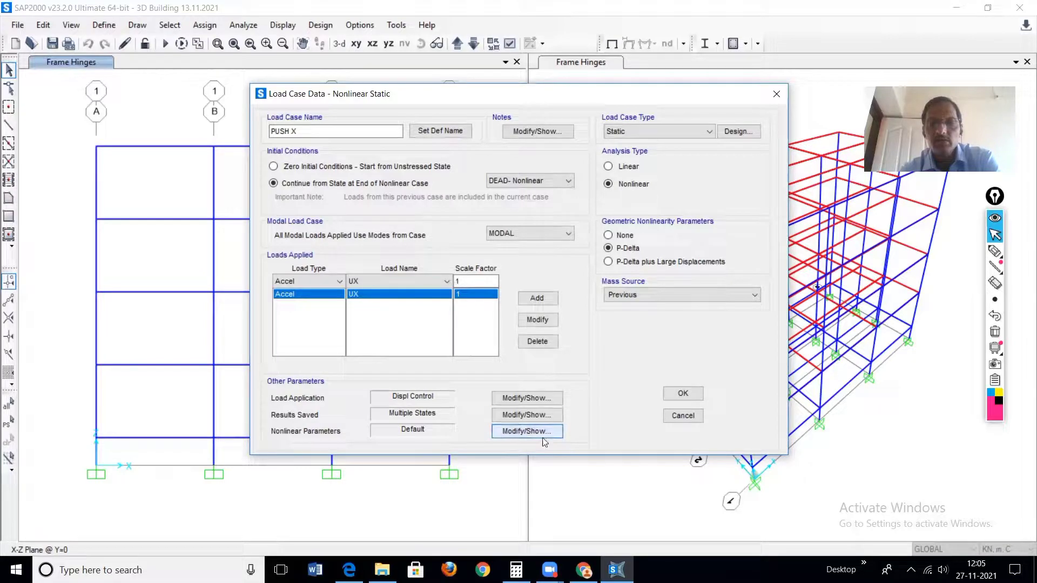
# Review the nonlinear solution parameters of PUSH X, keep the defaults and save the load case.
pyautogui.click(526, 431)
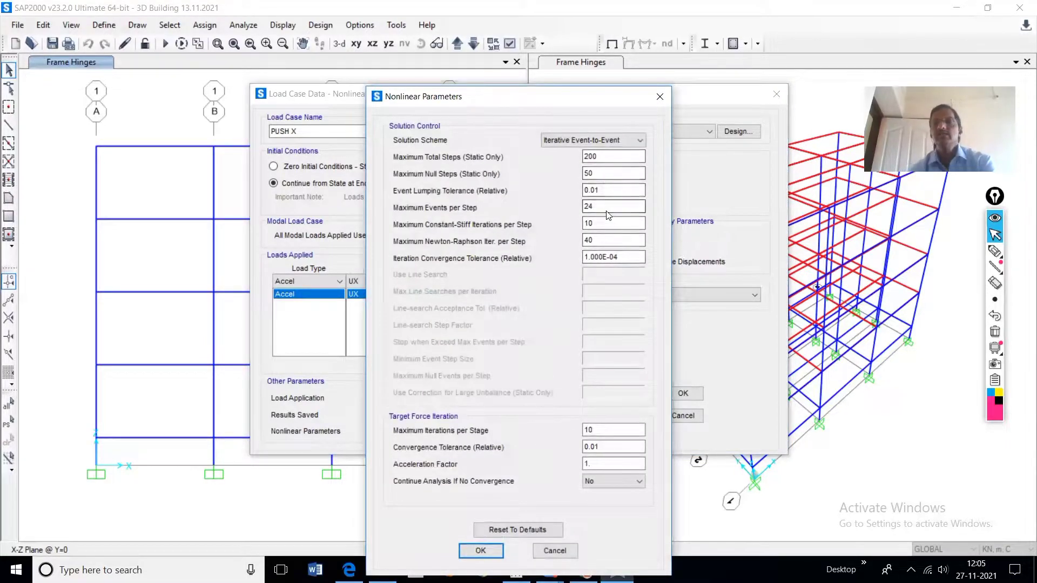
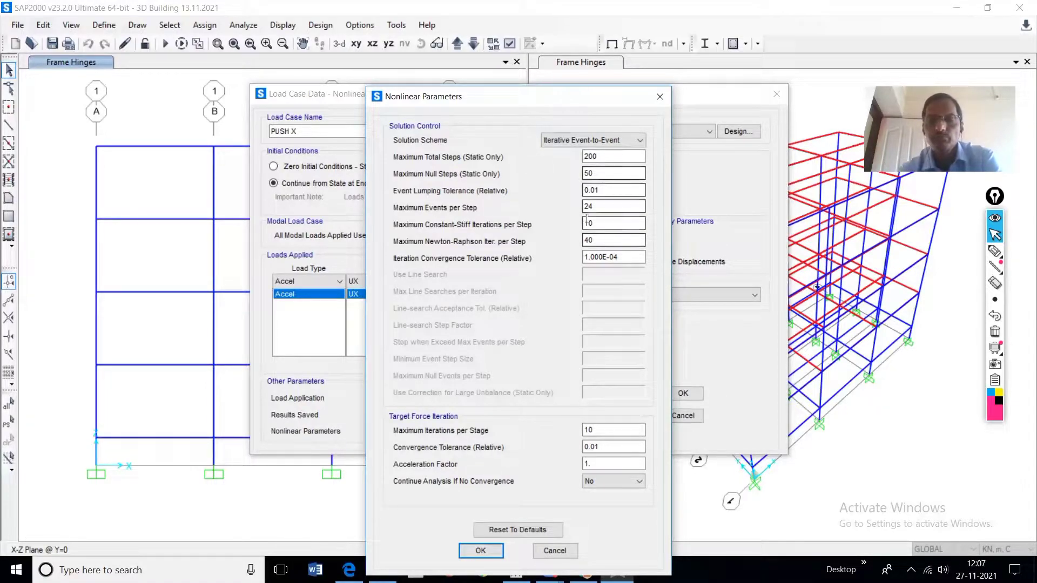
pyautogui.click(484, 553)
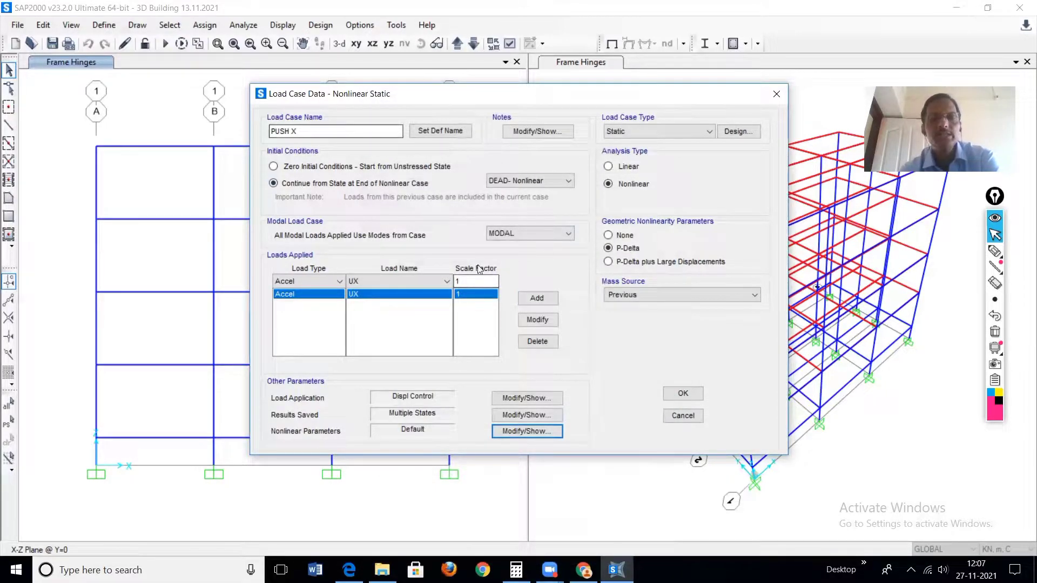
pyautogui.click(686, 393)
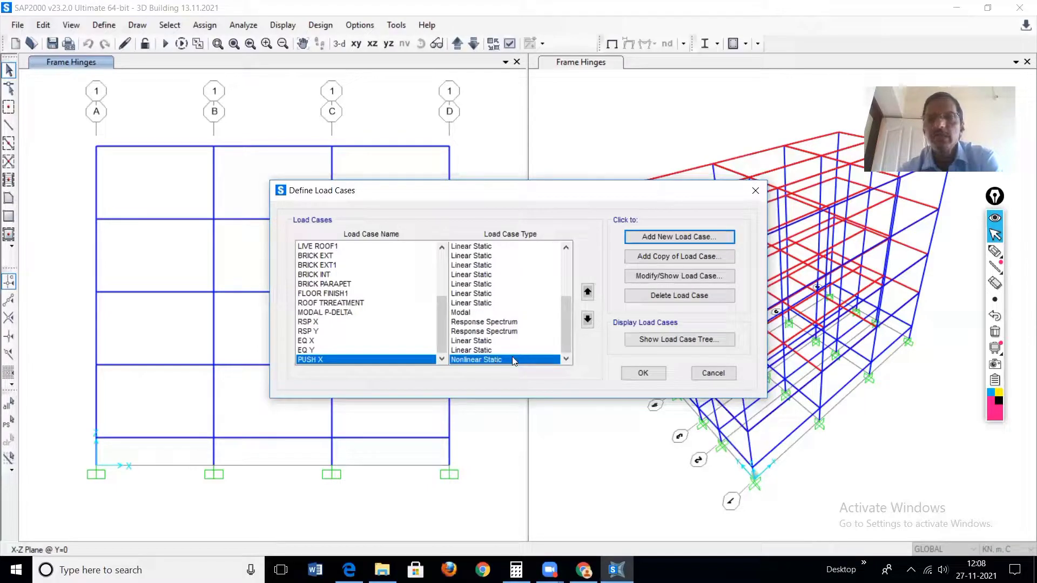
# Add a copy of the PUSH X load case and name it PUSH Y.
pyautogui.click(651, 257)
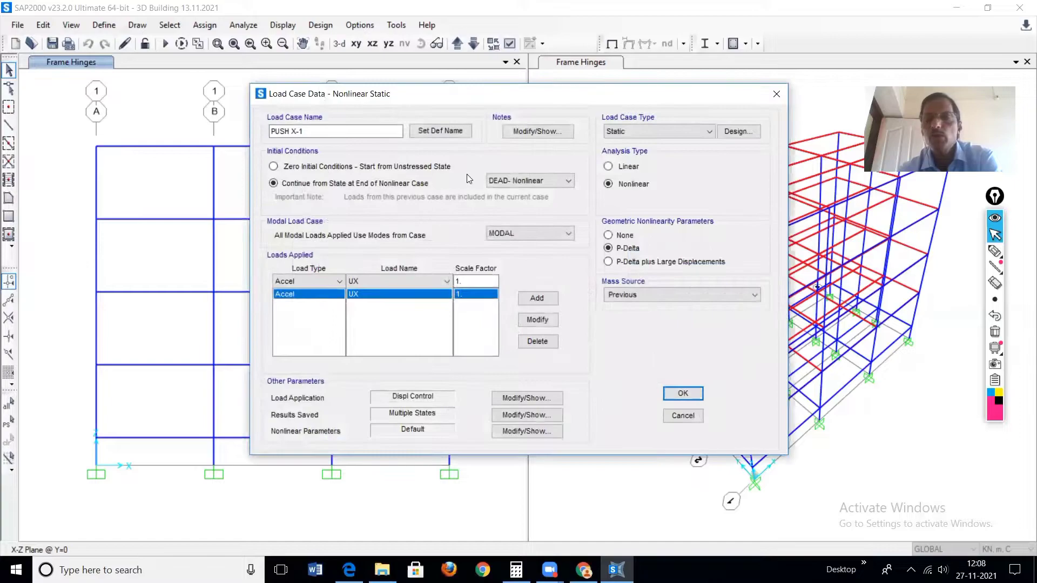
pyautogui.press('BackSpace')
pyautogui.write('Y')
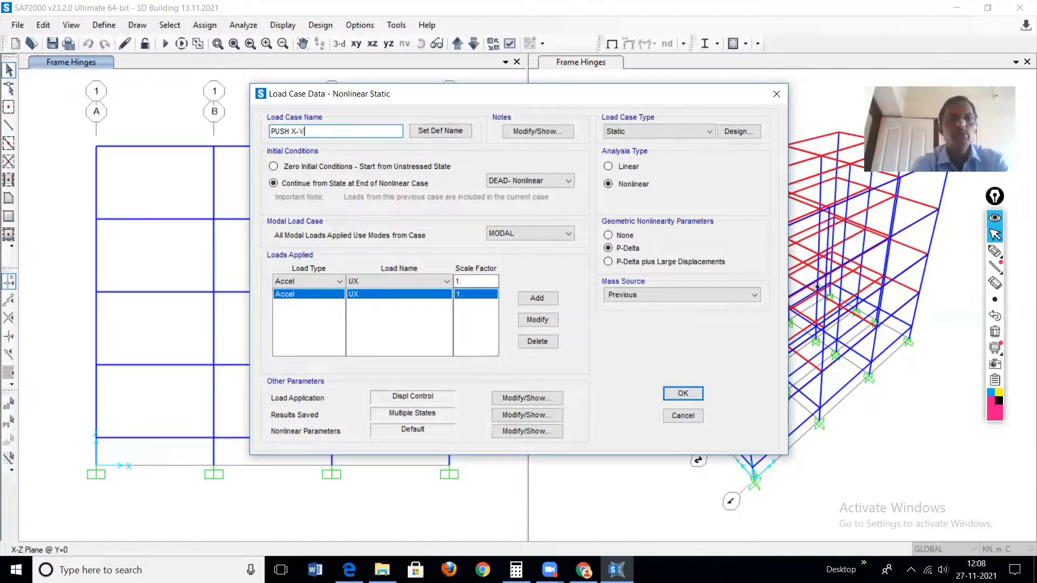
pyautogui.press('BackSpace')
pyautogui.press('BackSpace')
pyautogui.press('BackSpace')
pyautogui.press('BackSpace')
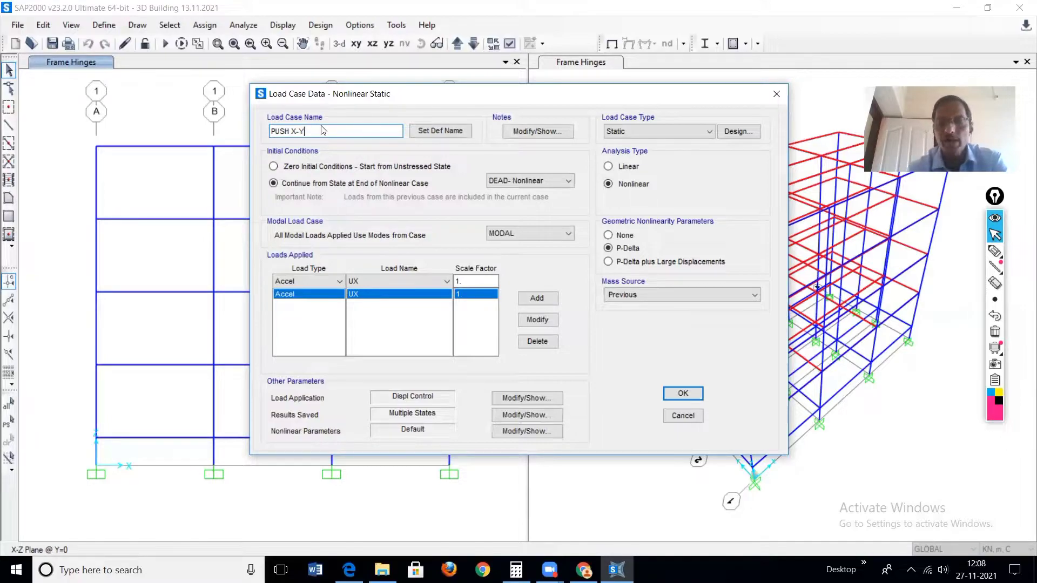
pyautogui.write('Y')
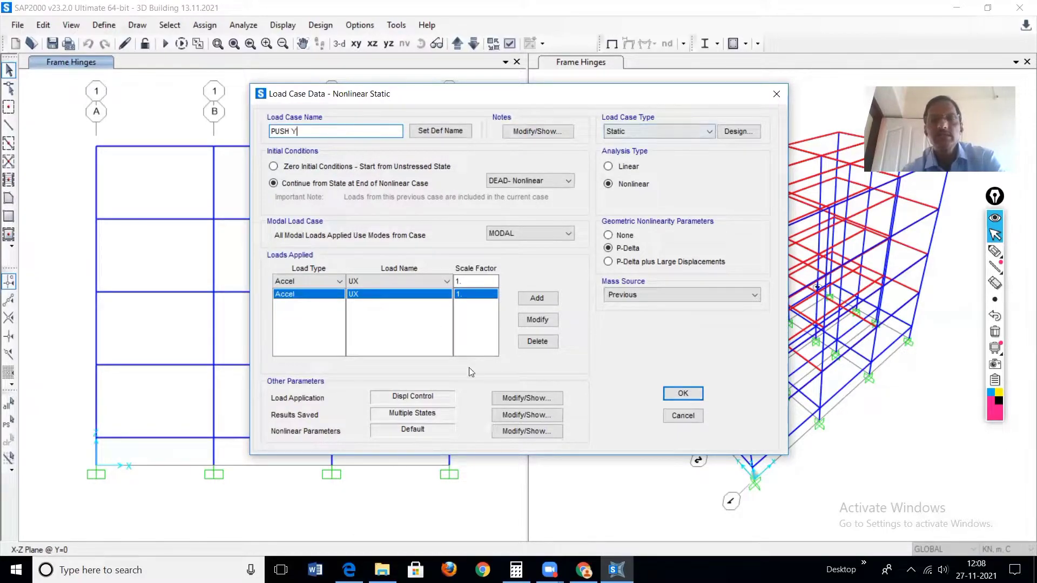
# Change the acceleration load applied in PUSH Y to the UY direction.
pyautogui.click(448, 282)
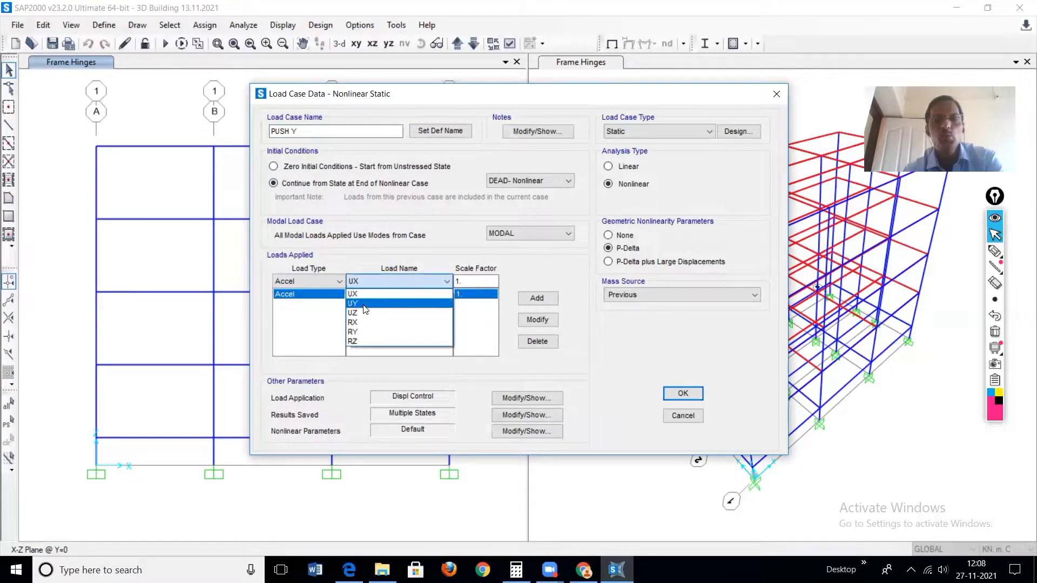
pyautogui.click(365, 303)
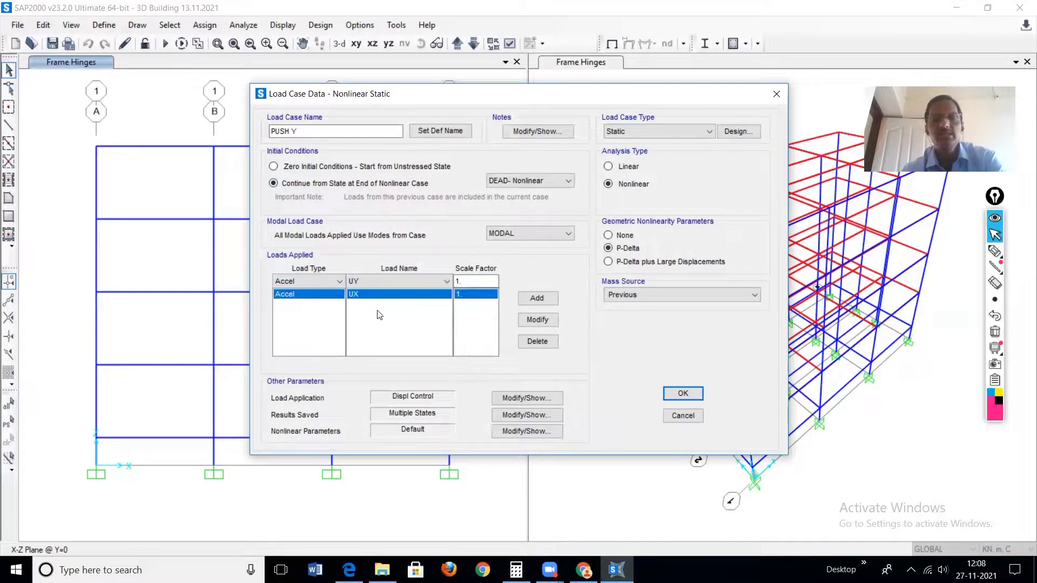
pyautogui.click(528, 323)
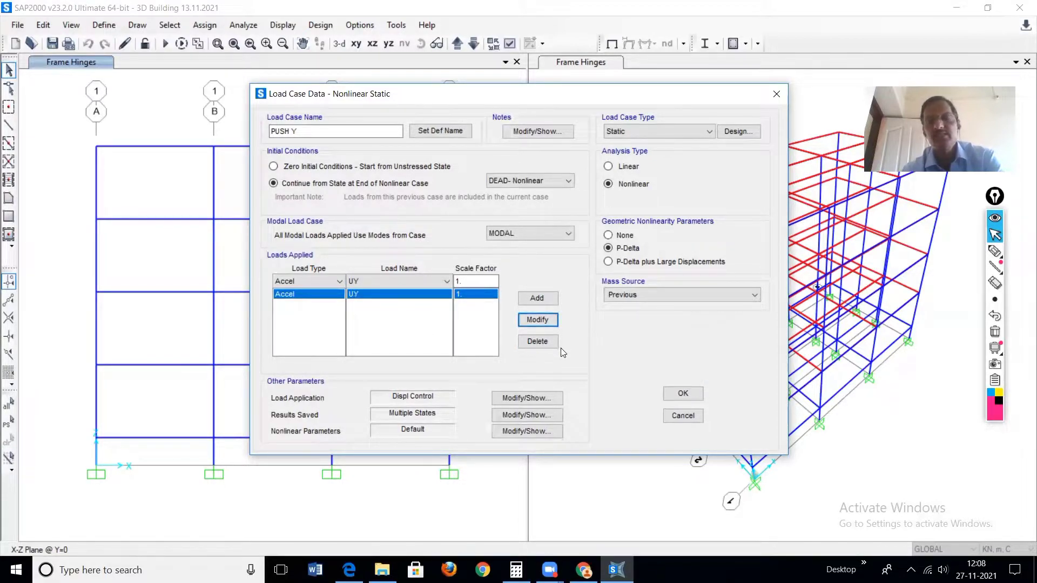
# Set the monitored displacement of PUSH Y to U2 at joint 6, then save the load case and accept the load case definitions.
pyautogui.click(513, 400)
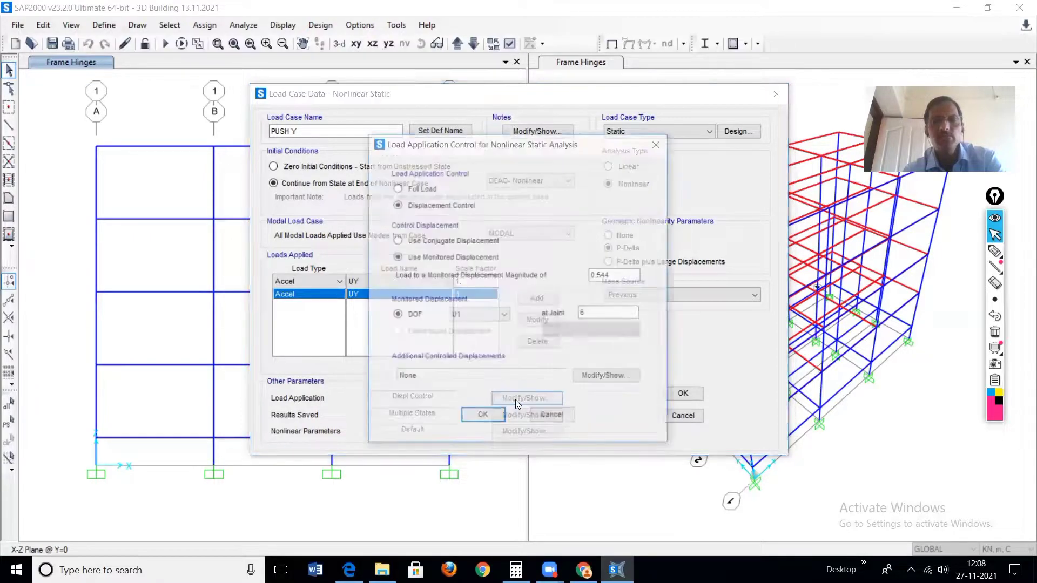
pyautogui.click(504, 317)
pyautogui.click(472, 337)
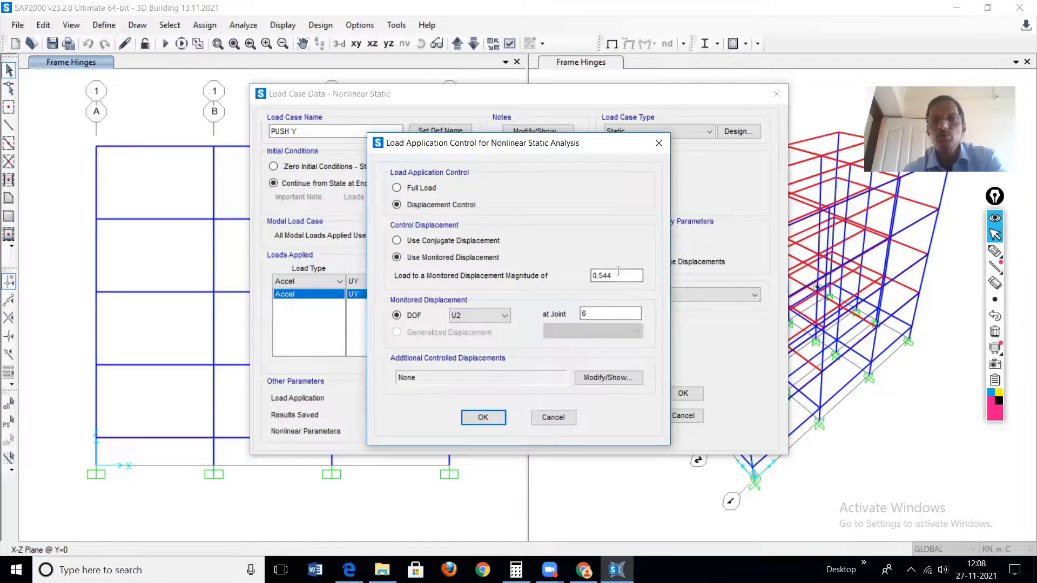
pyautogui.click(483, 418)
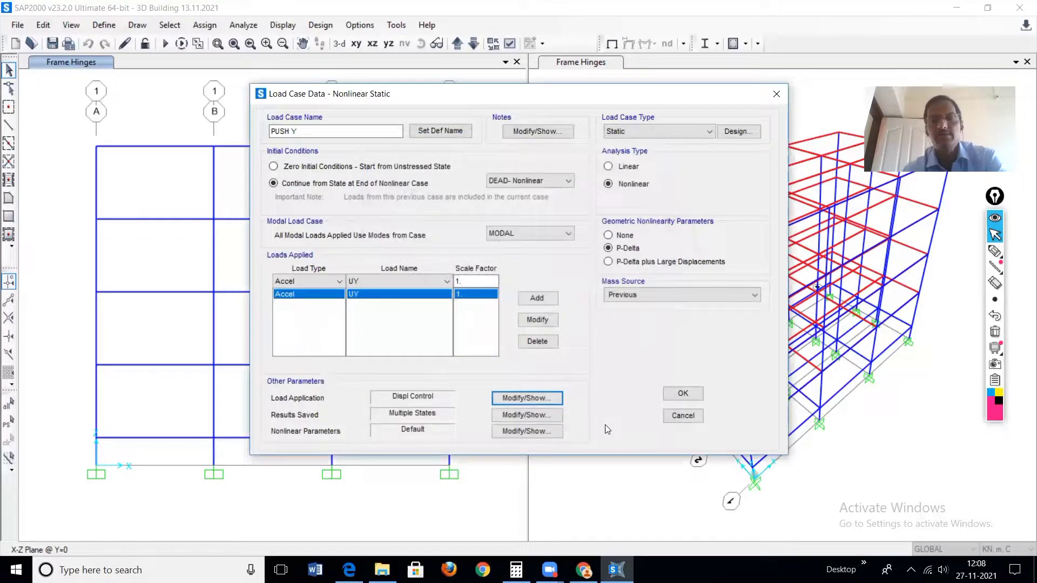
pyautogui.click(685, 395)
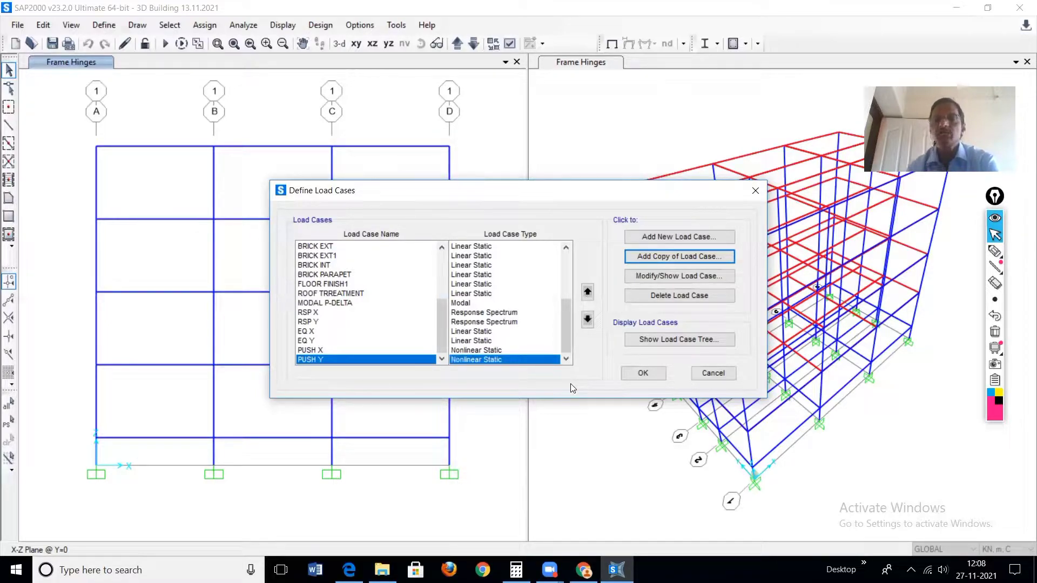
pyautogui.click(643, 374)
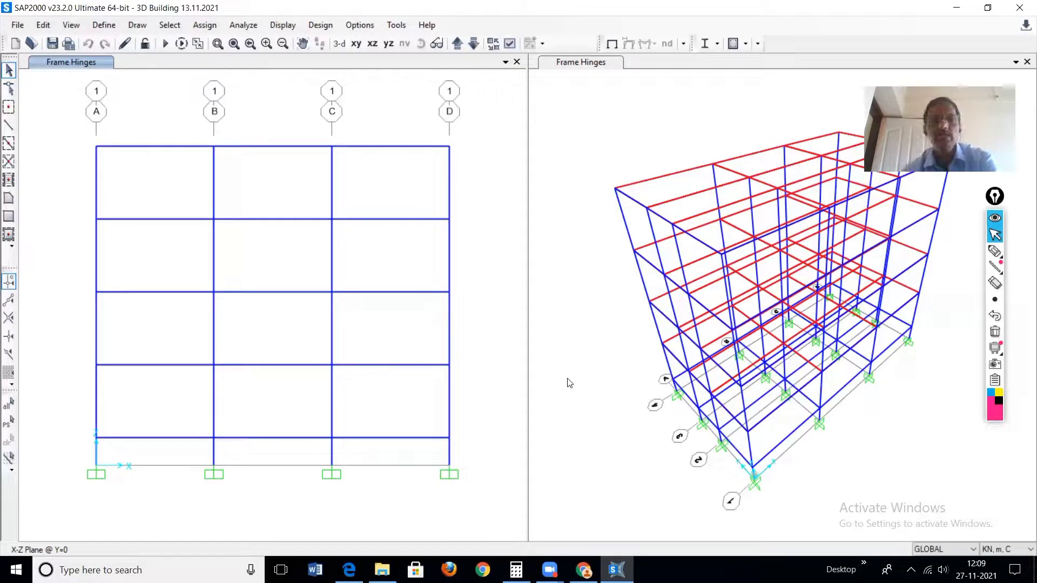
# Select the roof beam B–C and top-storey column on grid C, and pen-mark roof beams B–C and C–D, circling both ends of C–D.
pyautogui.click(278, 151)
pyautogui.click(332, 186)
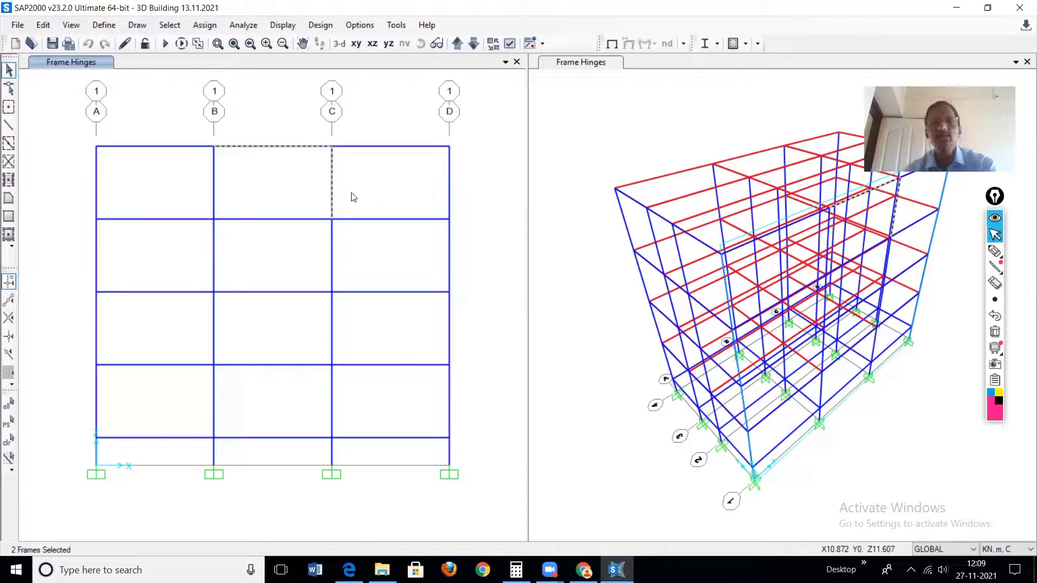
pyautogui.moveTo(993, 253)
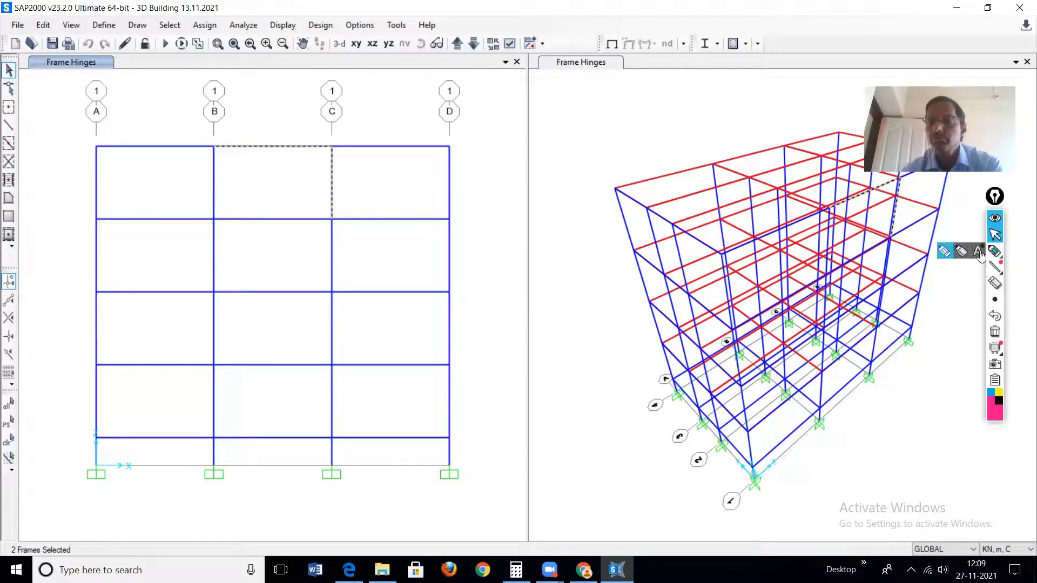
pyautogui.click(945, 251)
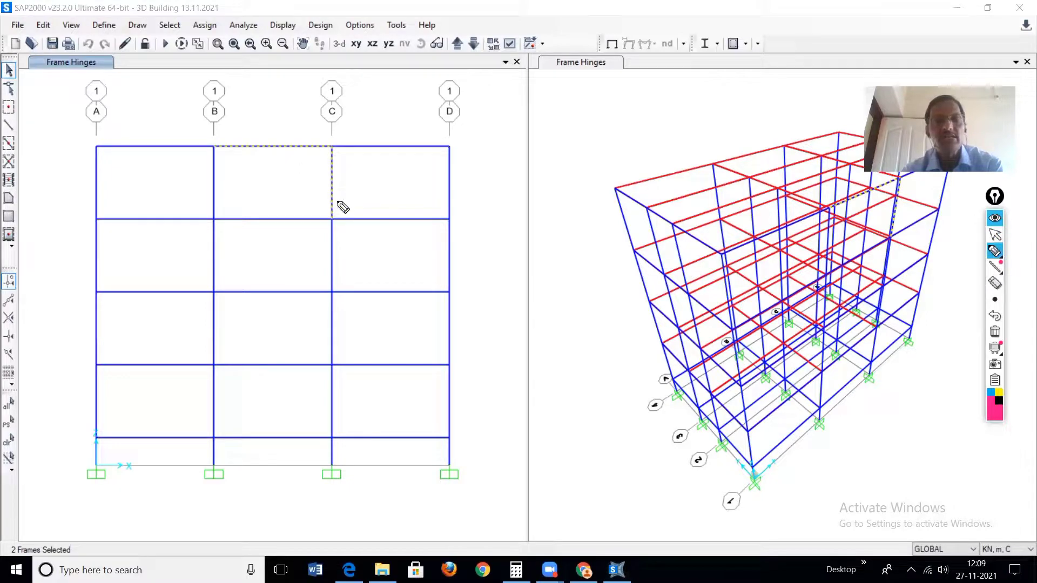
pyautogui.click(265, 182)
pyautogui.moveTo(215, 146); pyautogui.dragTo(328, 154)
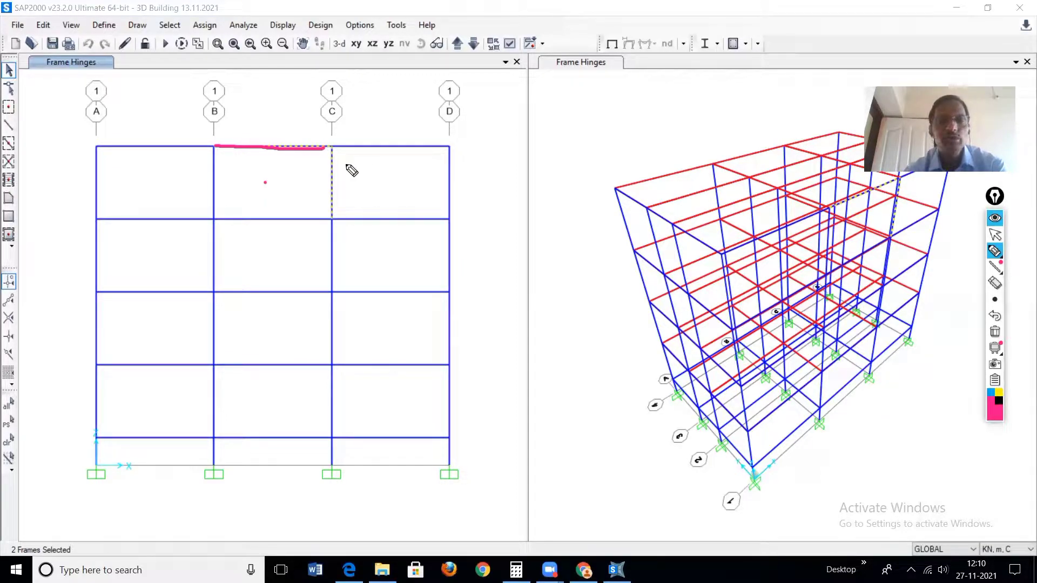
pyautogui.moveTo(335, 146); pyautogui.dragTo(437, 149)
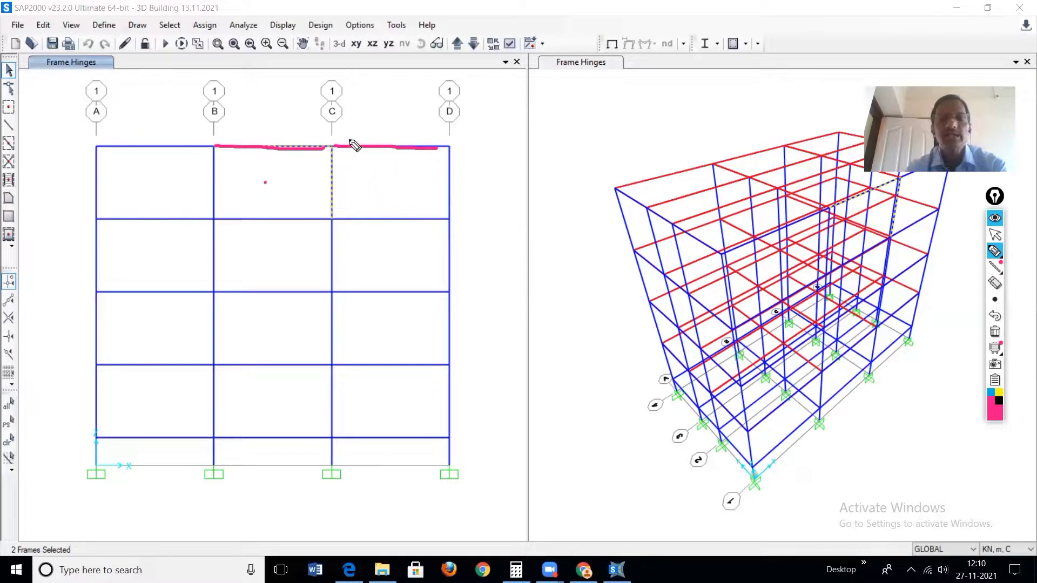
pyautogui.moveTo(349, 140)
pyautogui.mouseDown()
pyautogui.moveTo(343, 157)
pyautogui.moveTo(360, 151)
pyautogui.moveTo(350, 139)
pyautogui.mouseUp()
pyautogui.moveTo(436, 137)
pyautogui.mouseDown()
pyautogui.moveTo(424, 160)
pyautogui.moveTo(448, 154)
pyautogui.moveTo(440, 140)
pyautogui.mouseUp()
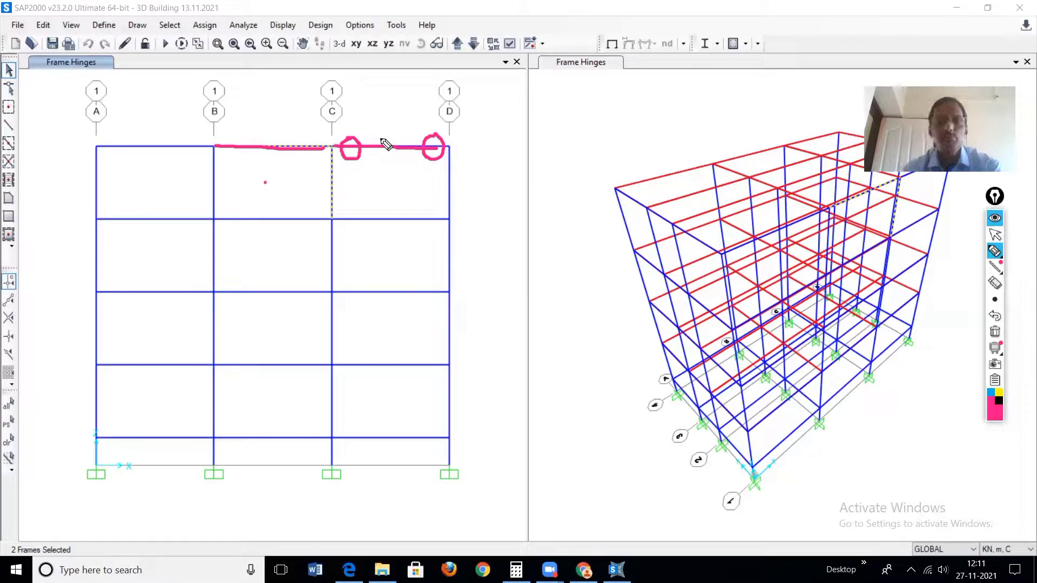
pyautogui.moveTo(361, 127); pyautogui.dragTo(393, 115)
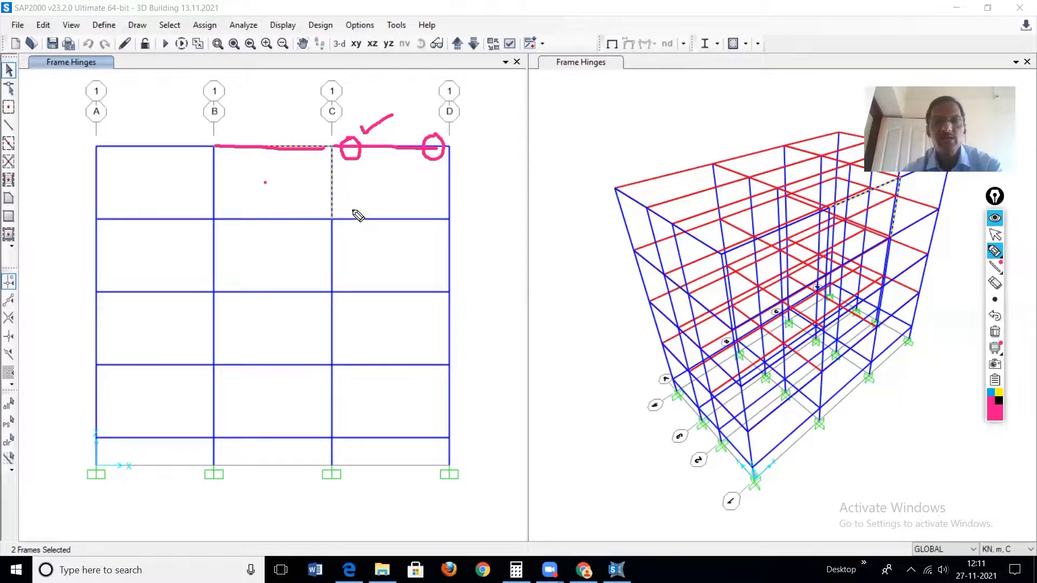
# Pen-mark beam ends on the floors below the roof and sketch moment diagrams on a C–D beam and a grid B column.
pyautogui.moveTo(351, 209); pyautogui.dragTo(352, 229)
pyautogui.moveTo(435, 213); pyautogui.dragTo(435, 222)
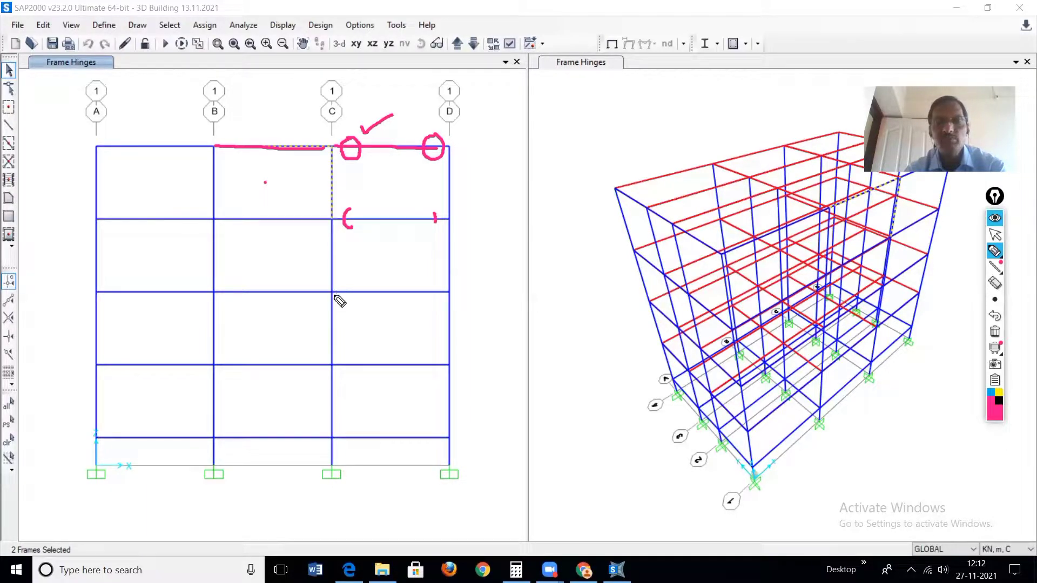
pyautogui.moveTo(332, 269)
pyautogui.mouseDown()
pyautogui.moveTo(332, 290)
pyautogui.moveTo(347, 270)
pyautogui.moveTo(448, 322)
pyautogui.moveTo(450, 295)
pyautogui.mouseUp()
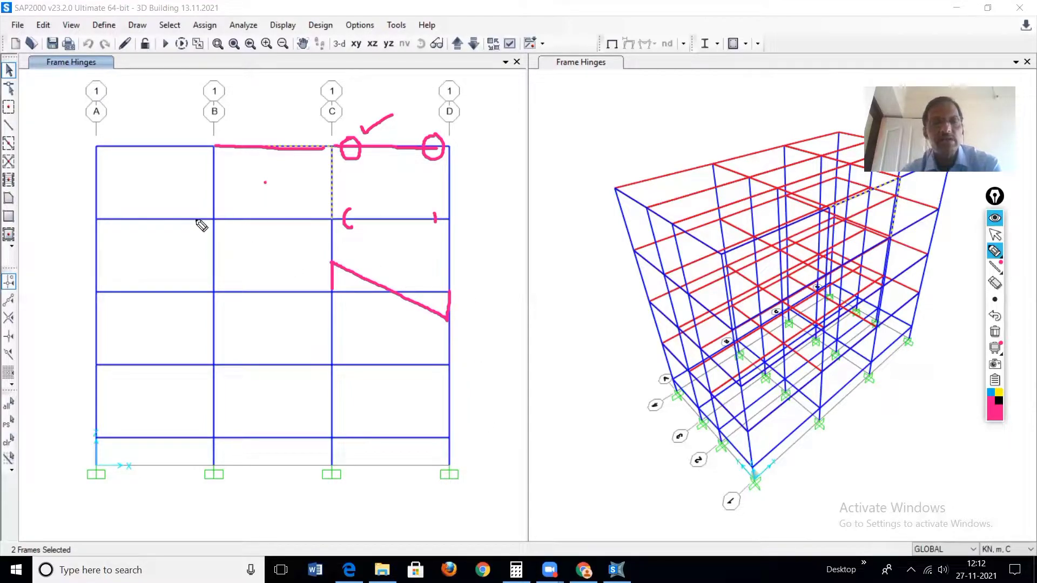
pyautogui.moveTo(213, 220)
pyautogui.mouseDown()
pyautogui.moveTo(243, 221)
pyautogui.moveTo(196, 291)
pyautogui.moveTo(218, 299)
pyautogui.mouseUp()
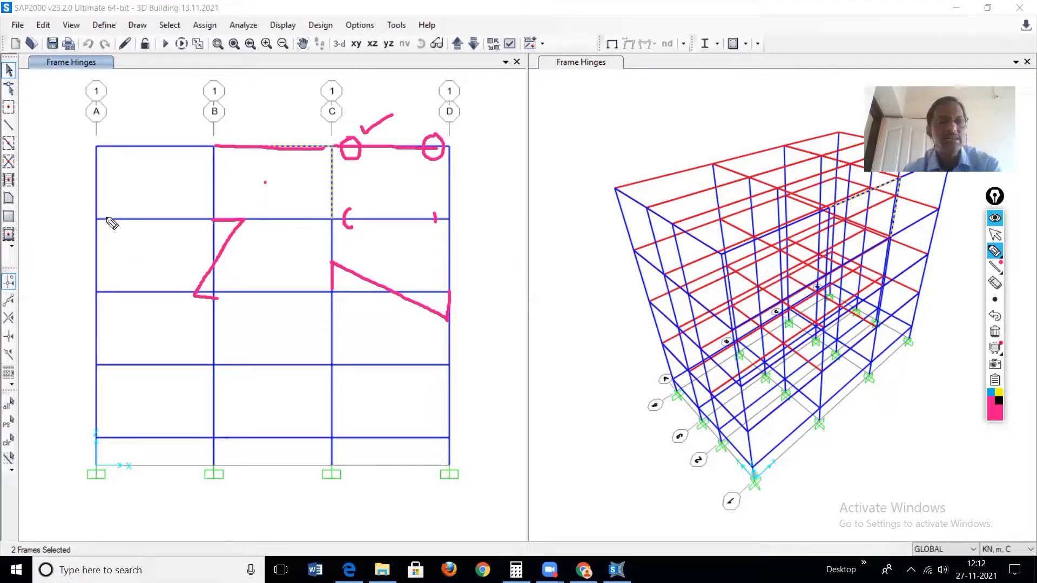
pyautogui.moveTo(105, 217); pyautogui.dragTo(115, 223)
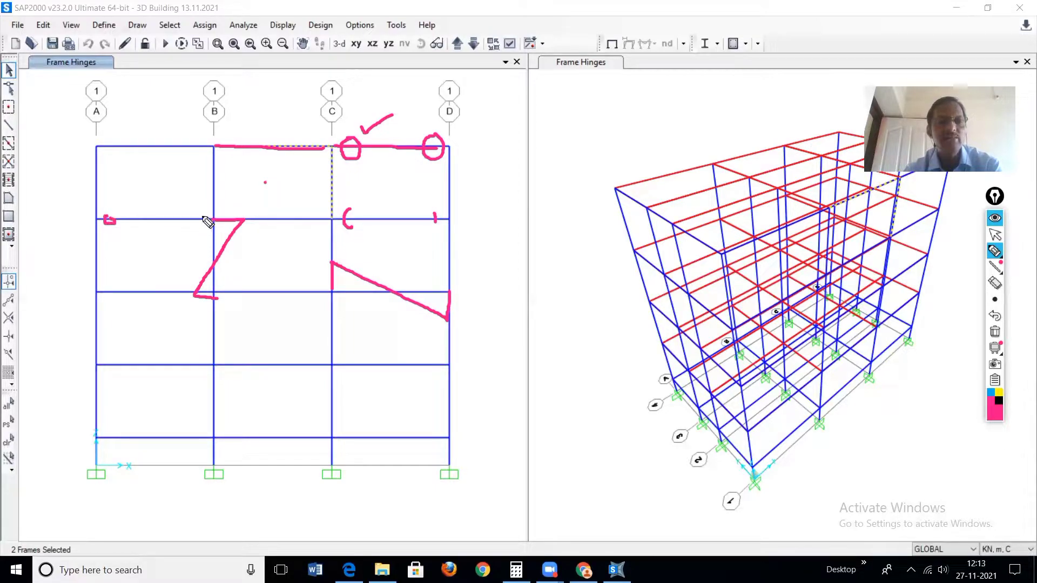
pyautogui.moveTo(197, 217); pyautogui.dragTo(207, 222)
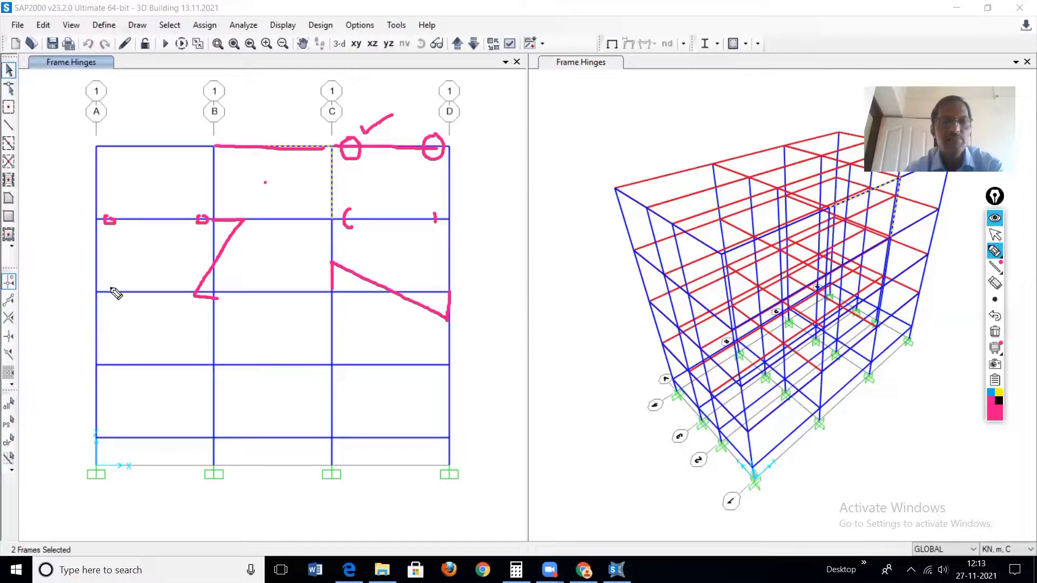
pyautogui.moveTo(111, 288); pyautogui.dragTo(111, 290)
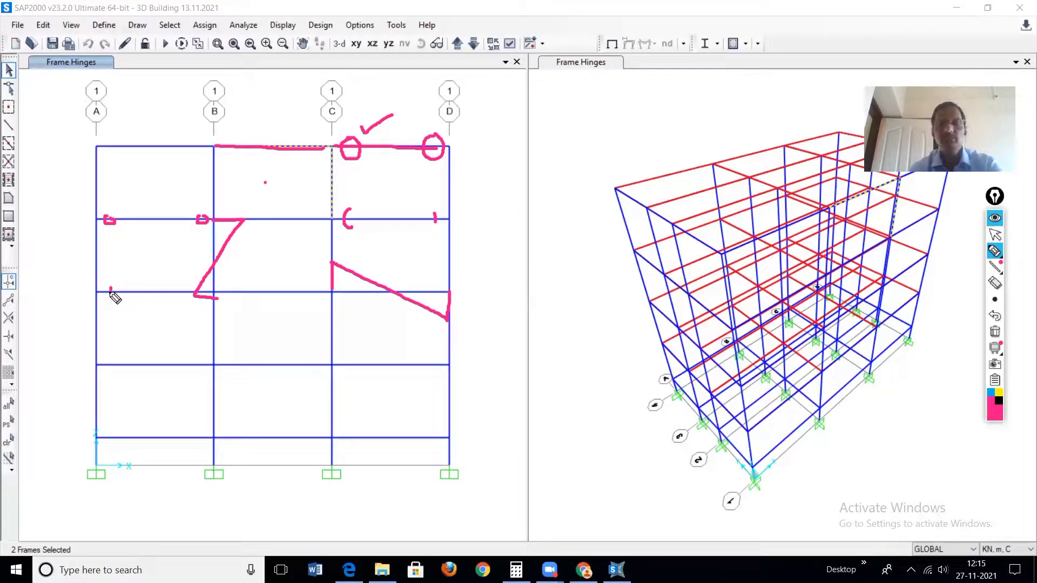
# Erase all pen marks and clear the frame selection.
pyautogui.click(995, 234)
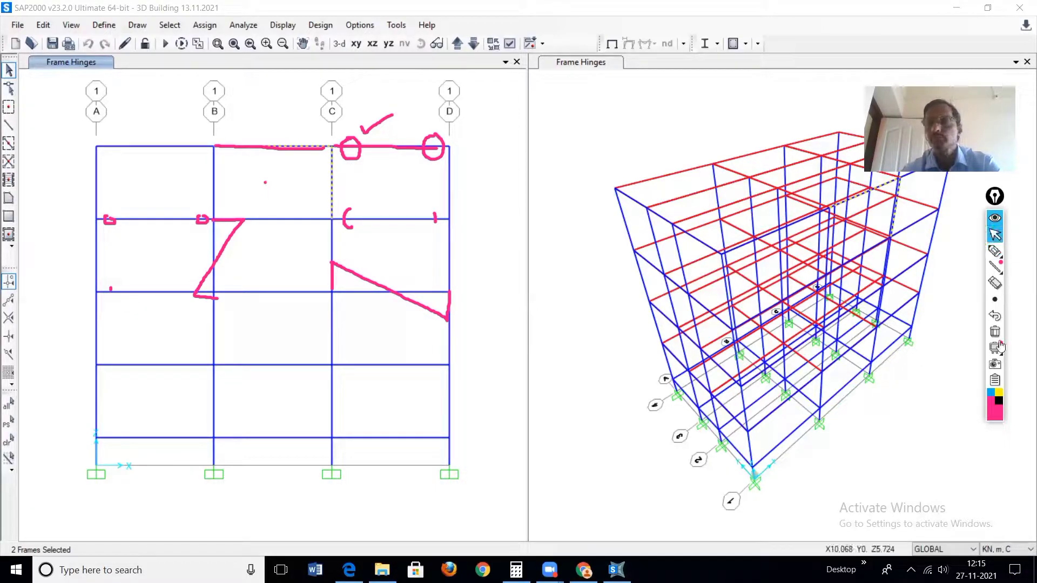
pyautogui.click(995, 331)
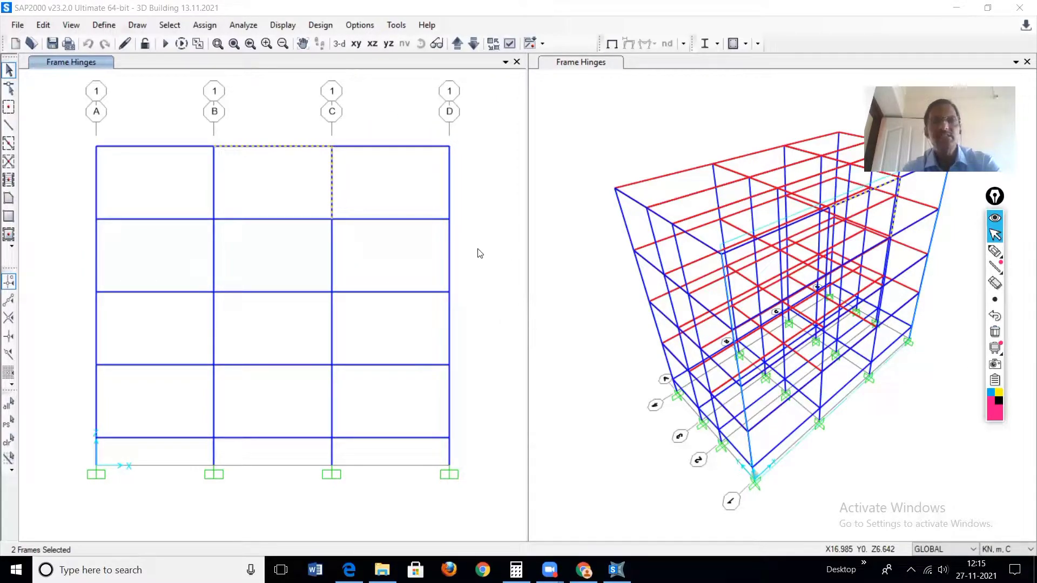
pyautogui.hotkey('ctrl', 'q')
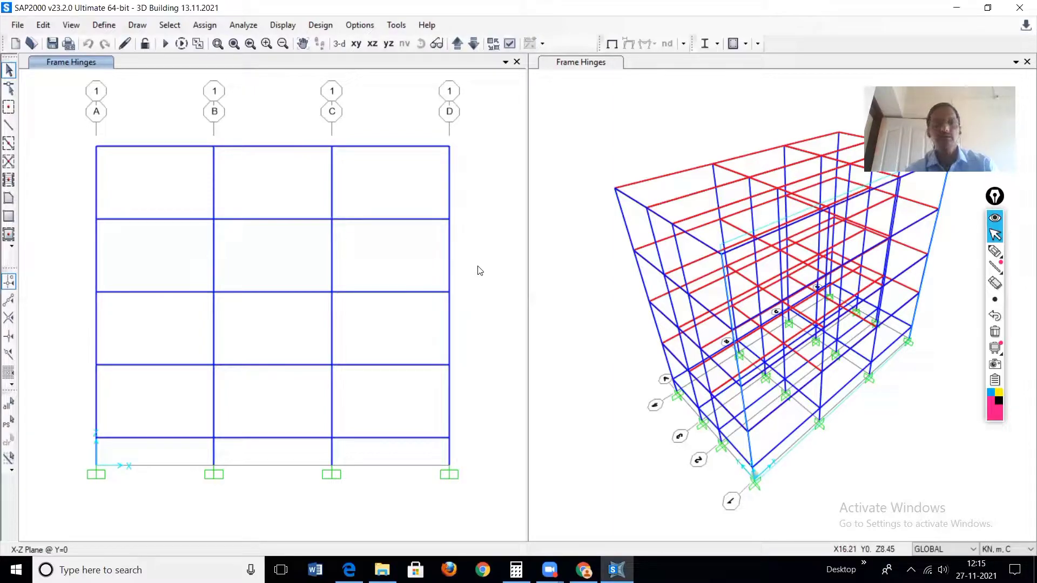
# Select all beams by their frame sections: BEAM- EXTERIOR, BEAM- INterior, BEAM- ITERRACE Exterior and BEAM- ITERRACE Interior.
pyautogui.click(170, 27)
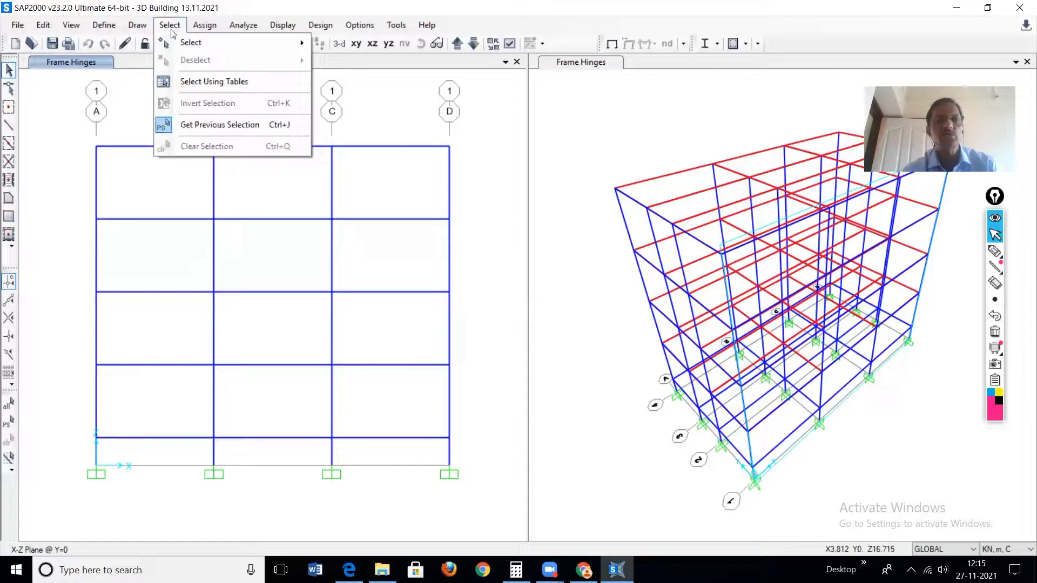
pyautogui.moveTo(190, 47)
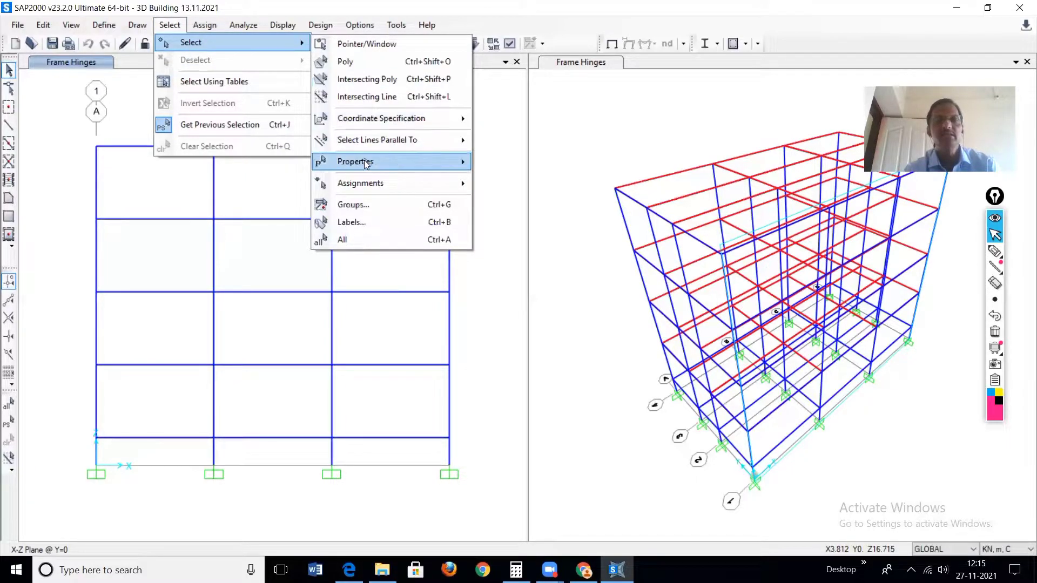
pyautogui.moveTo(364, 162)
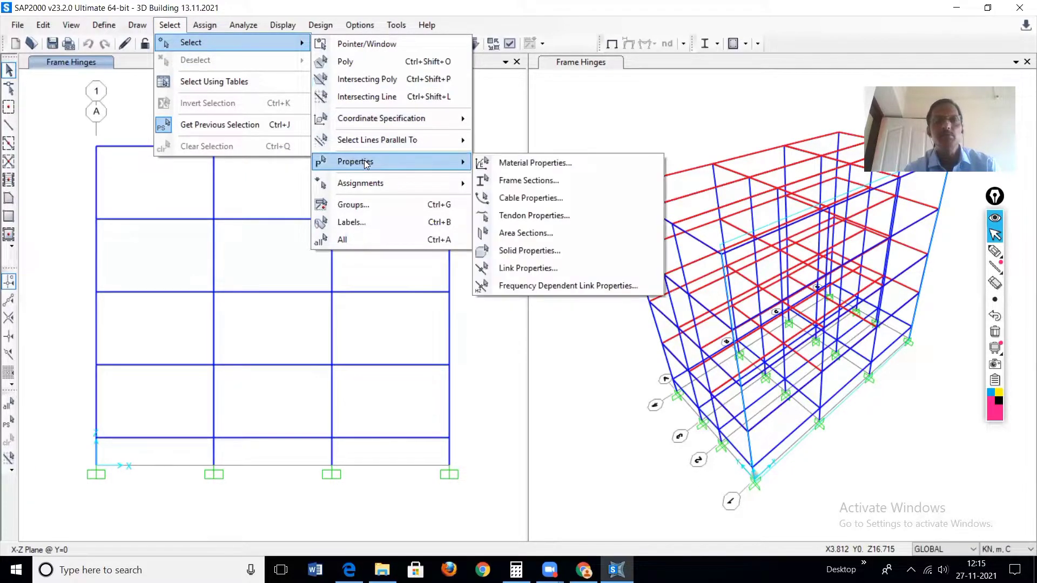
pyautogui.click(517, 183)
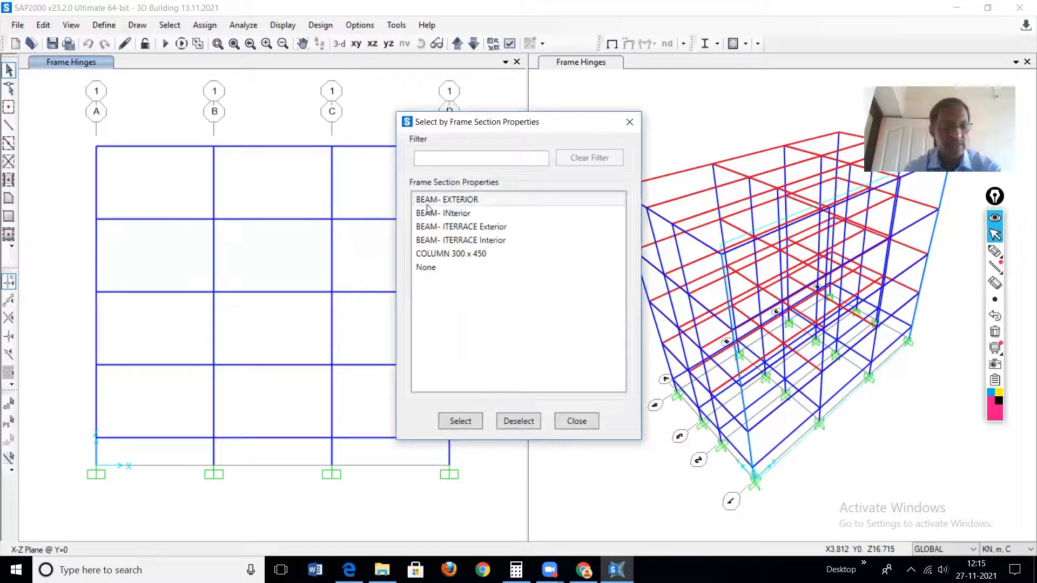
pyautogui.click(461, 204)
pyautogui.keyDown('ctrl'); pyautogui.click(455, 215); pyautogui.keyUp('ctrl')
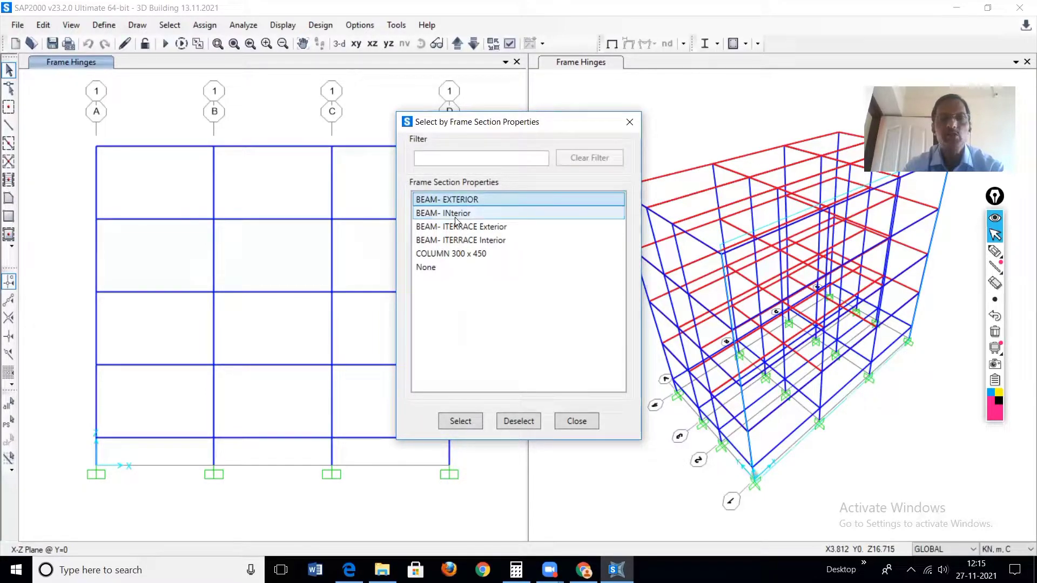
pyautogui.keyDown('ctrl'); pyautogui.click(469, 227); pyautogui.keyUp('ctrl')
pyautogui.keyDown('ctrl'); pyautogui.click(486, 241); pyautogui.keyUp('ctrl')
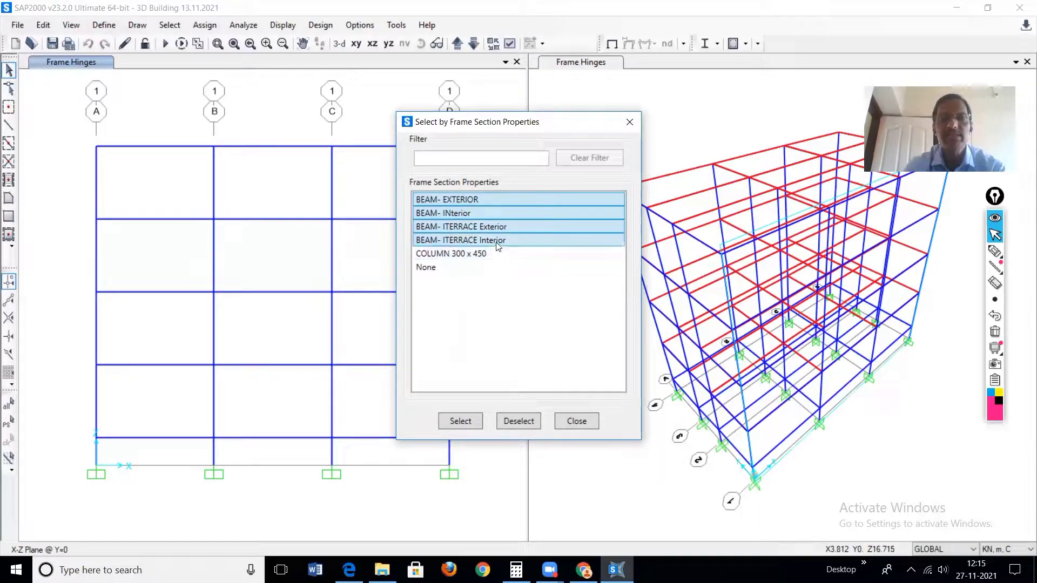
pyautogui.click(468, 421)
pyautogui.click(578, 421)
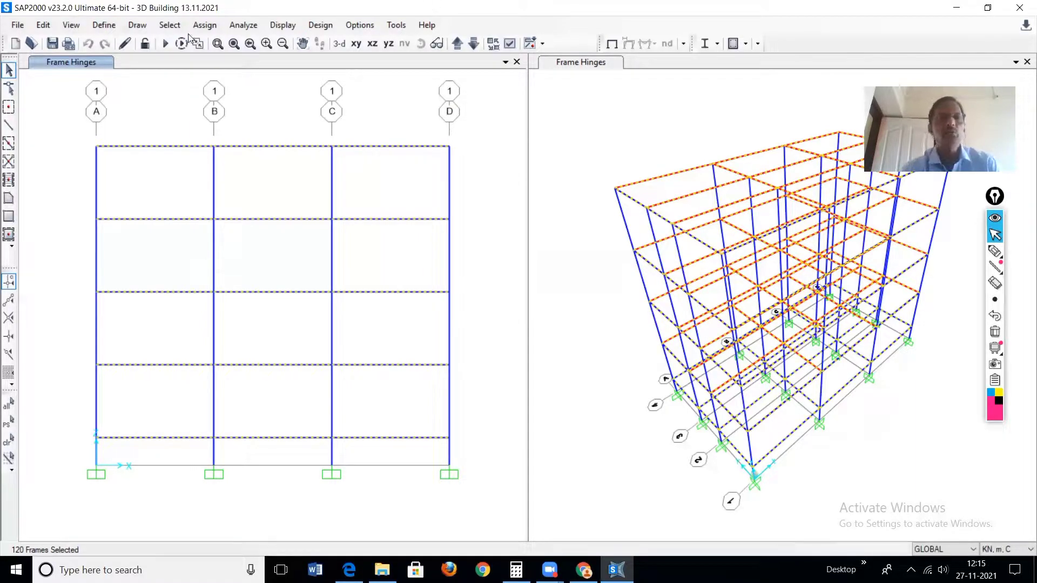
# Open the frame hinge assignment for the selected beams.
pyautogui.click(206, 31)
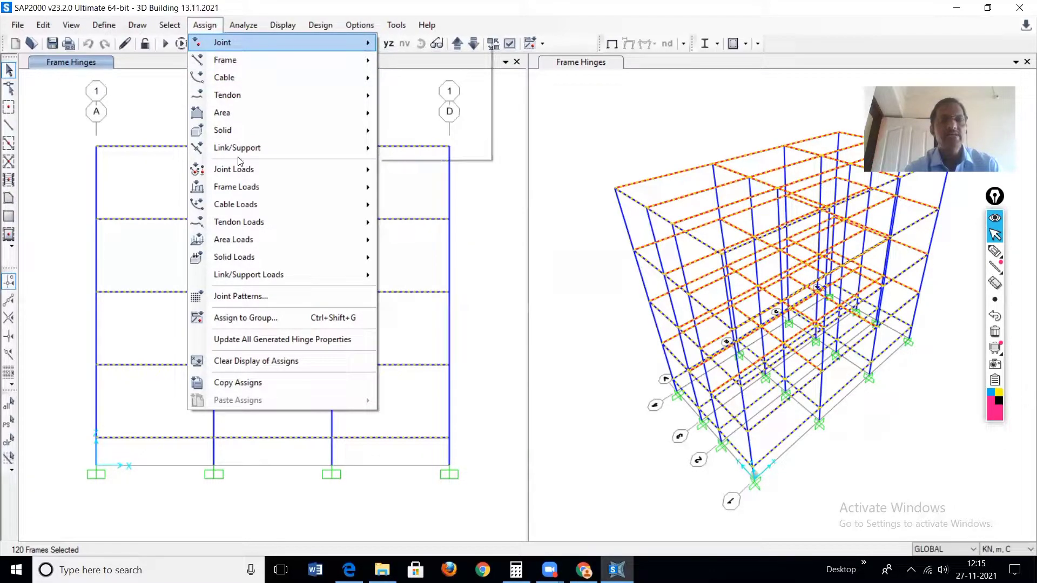
pyautogui.moveTo(243, 206)
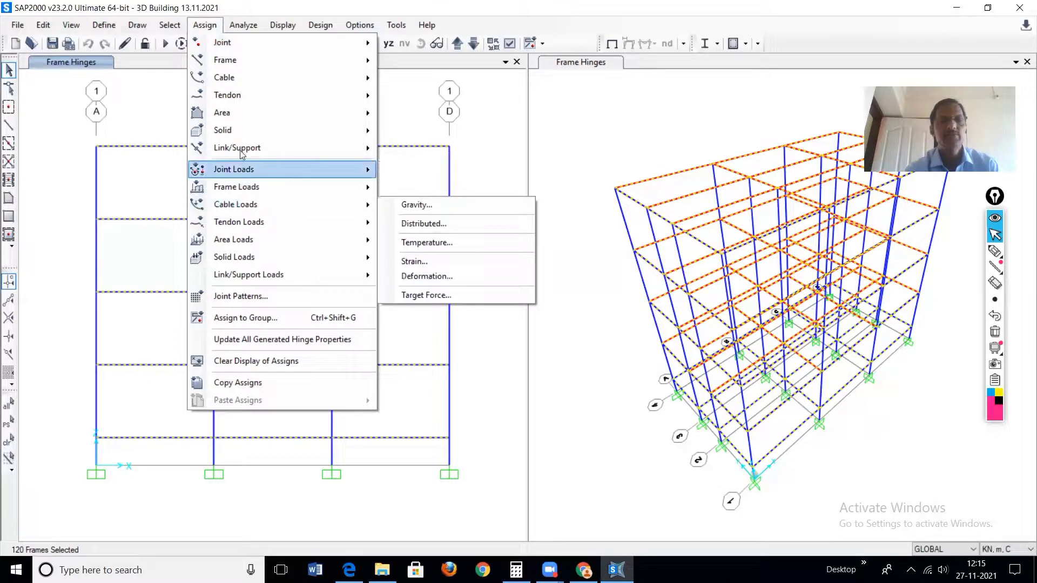
pyautogui.moveTo(241, 61)
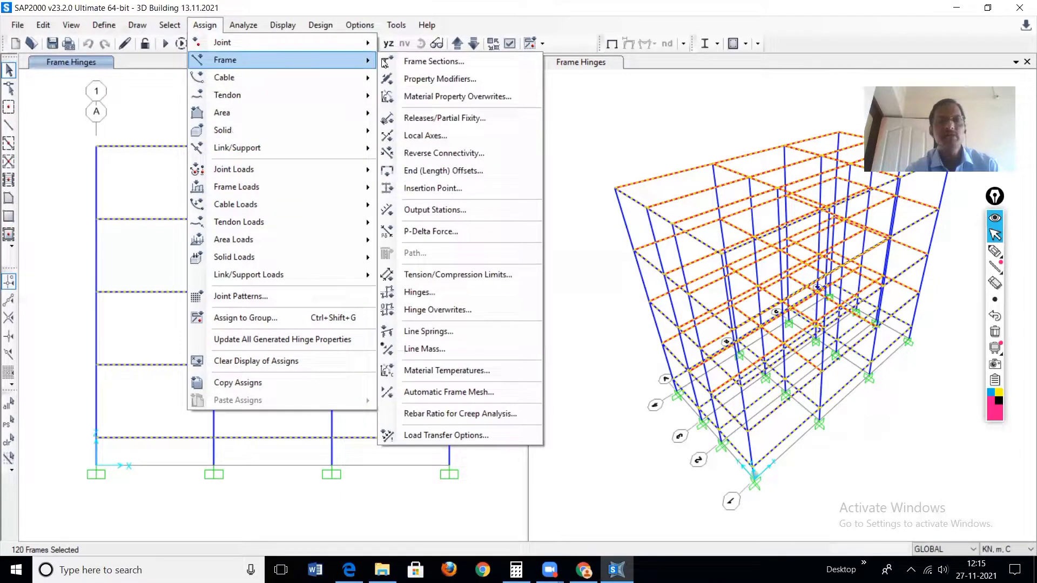
pyautogui.click(433, 293)
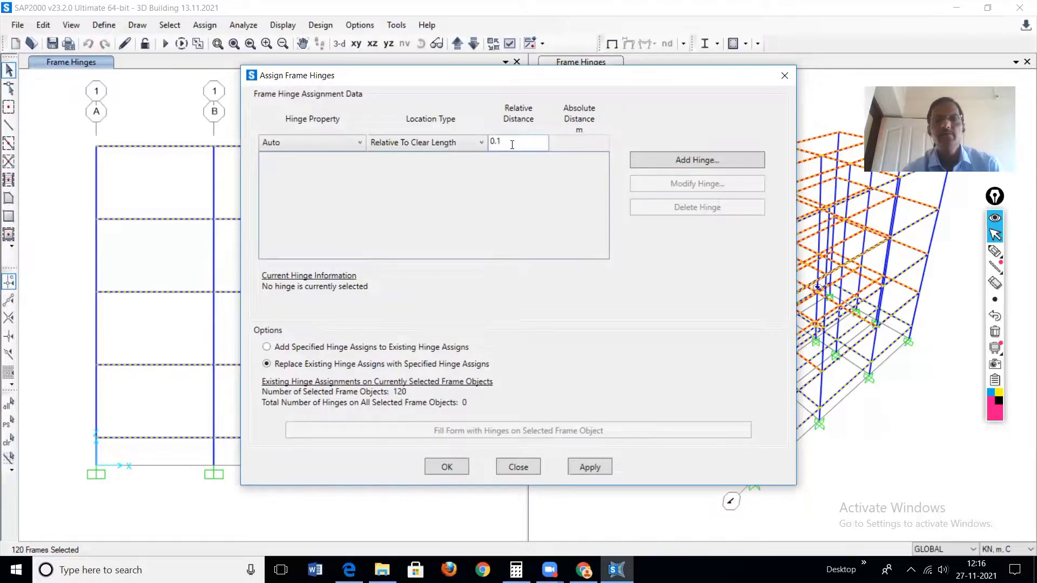
# Pen-sketch a beam line with ends labelled 0 and 1 and mark a hinge near each end.
pyautogui.click(995, 251)
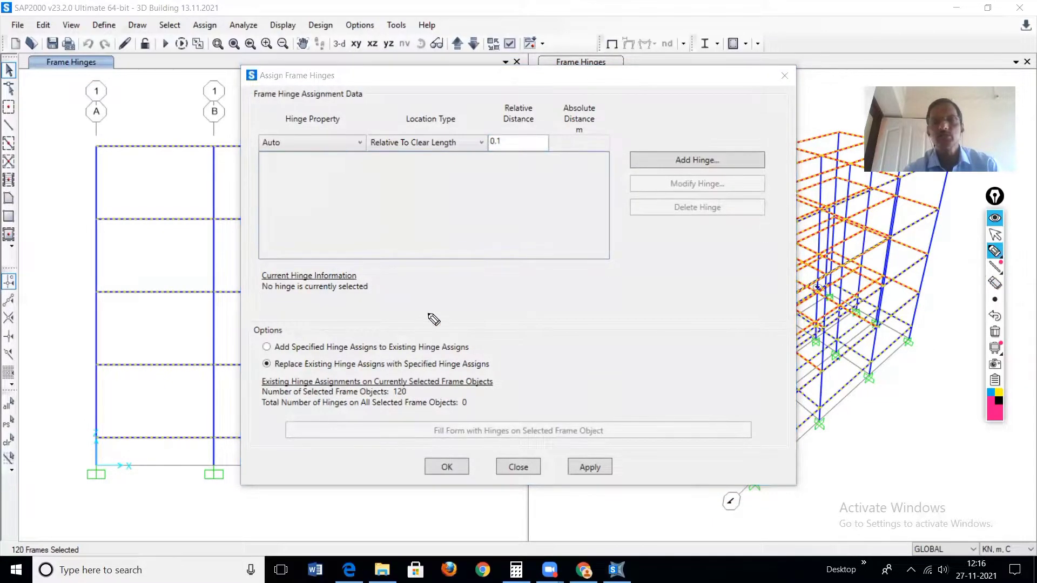
pyautogui.moveTo(429, 310); pyautogui.dragTo(633, 305)
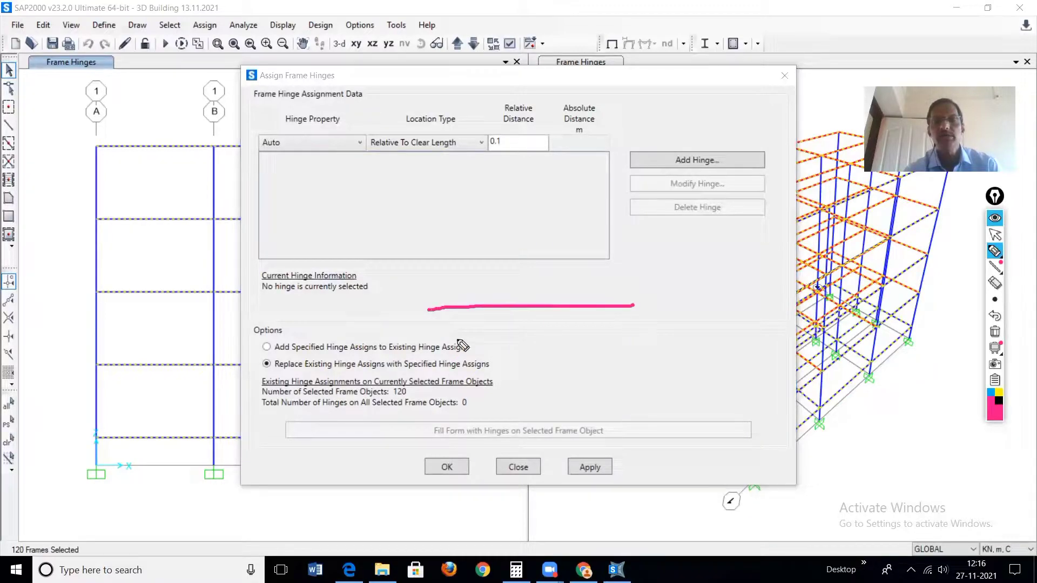
pyautogui.moveTo(441, 303); pyautogui.dragTo(429, 325)
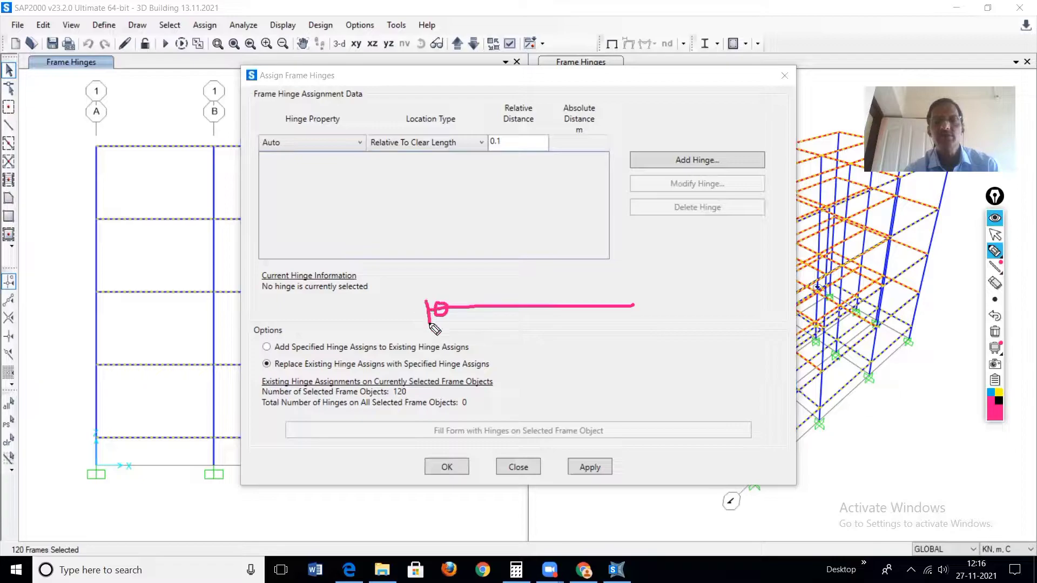
pyautogui.moveTo(417, 286); pyautogui.dragTo(417, 292)
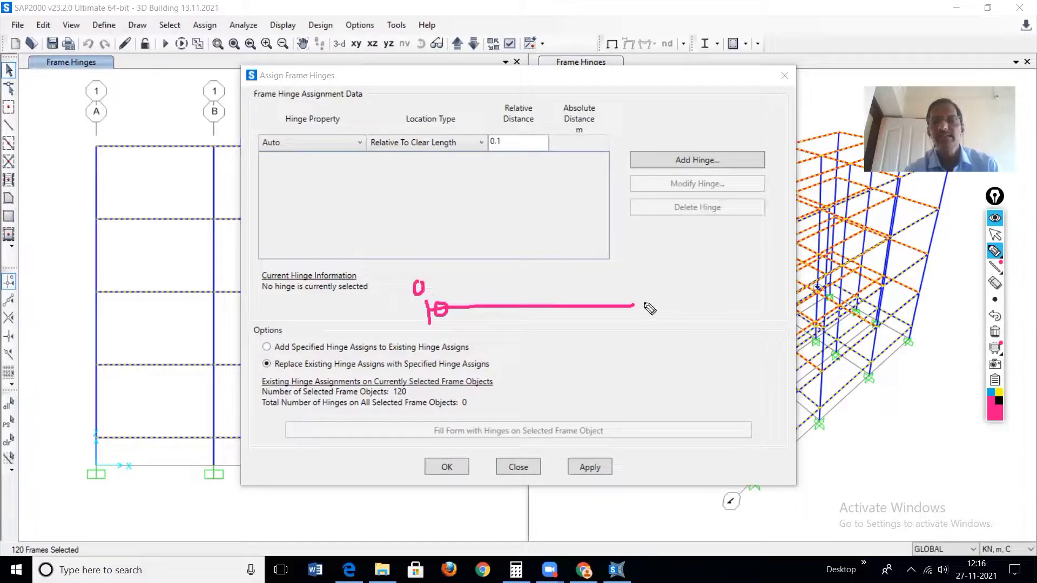
pyautogui.moveTo(635, 291)
pyautogui.mouseDown()
pyautogui.moveTo(635, 313)
pyautogui.moveTo(641, 290)
pyautogui.mouseUp()
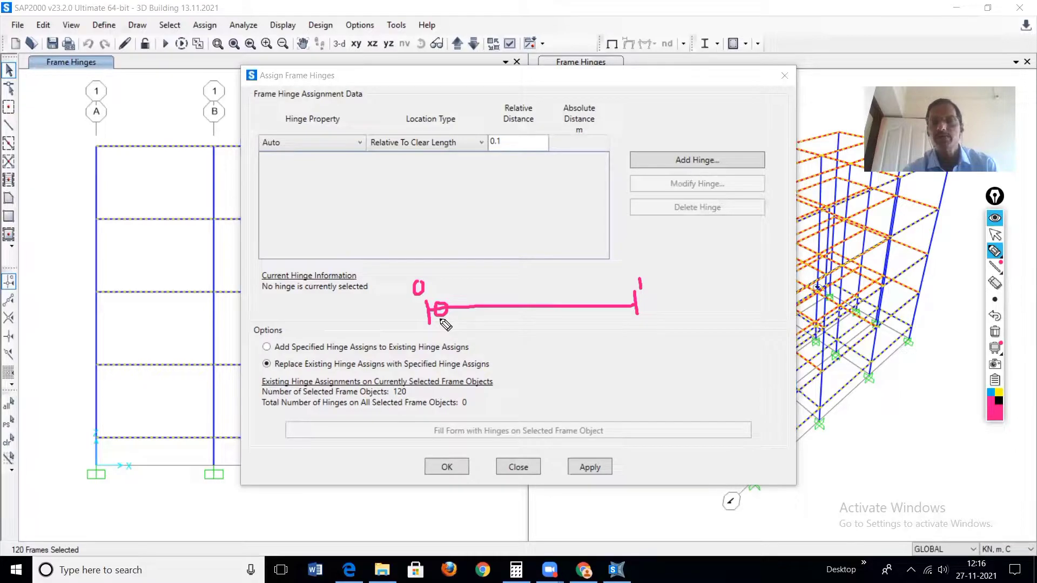
pyautogui.click(621, 298)
pyautogui.moveTo(621, 298); pyautogui.dragTo(629, 304)
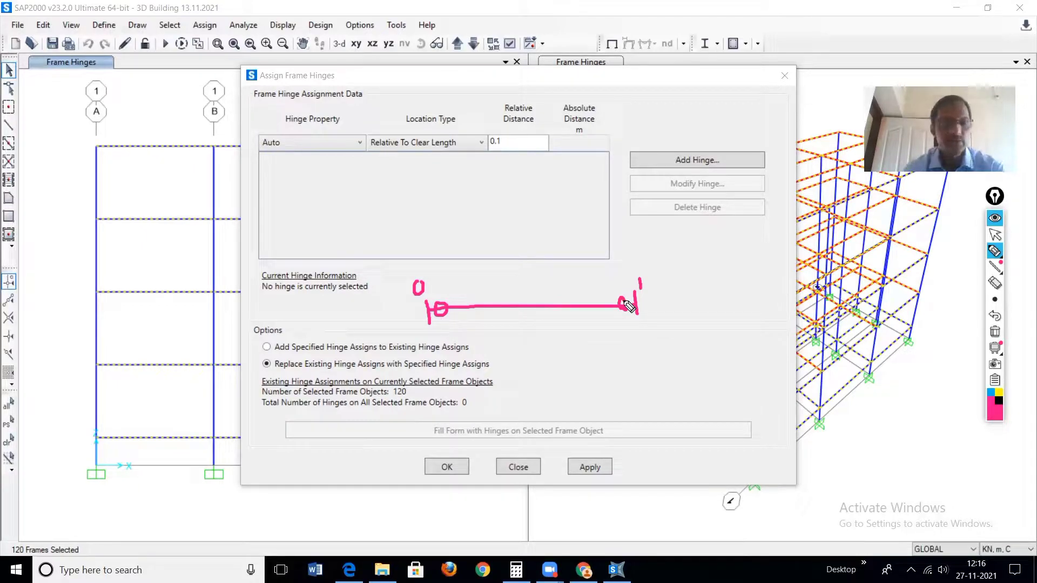
pyautogui.click(995, 234)
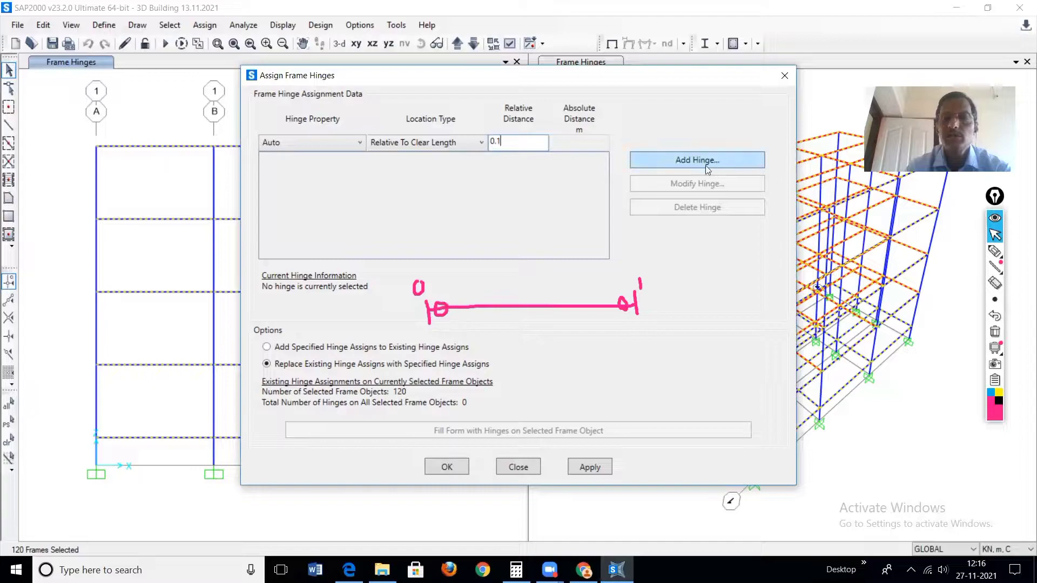
# Start an Auto hinge at relative distance 0.1 using ASCE 41-17 Table 10-7 (Concrete Beams - Flexure) Item i.
pyautogui.click(688, 163)
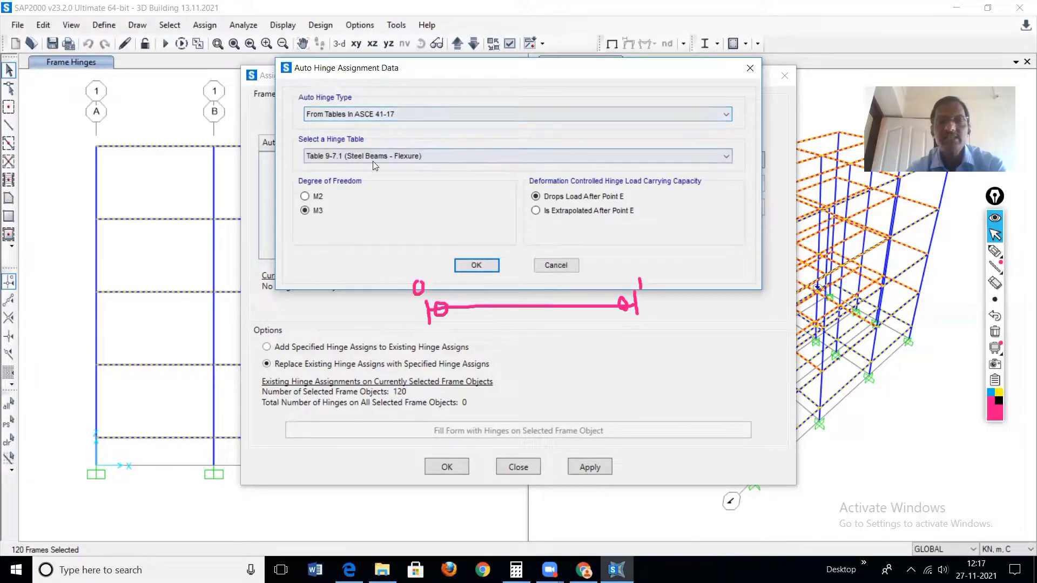
pyautogui.click(435, 156)
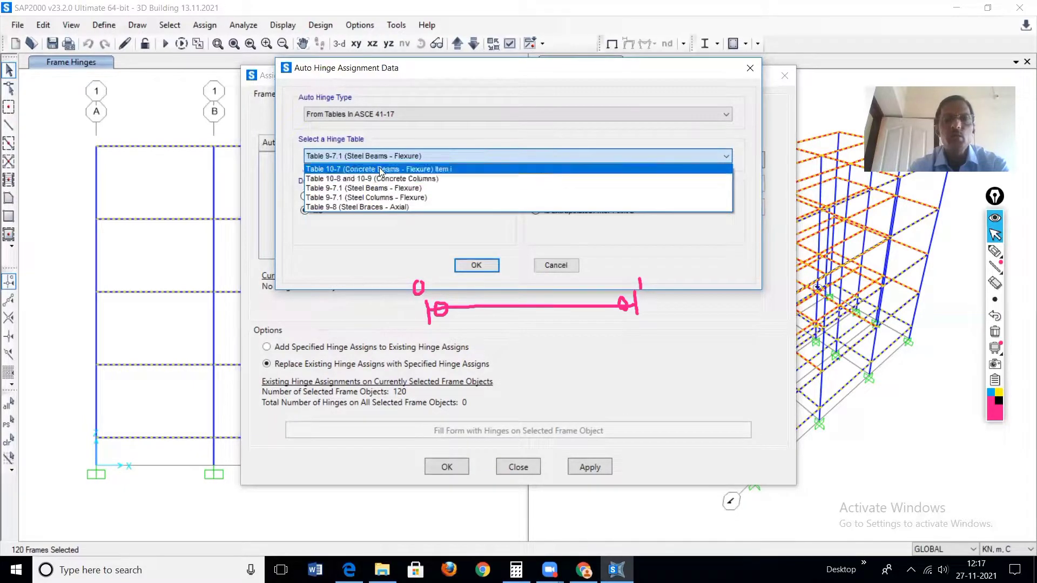
pyautogui.click(410, 169)
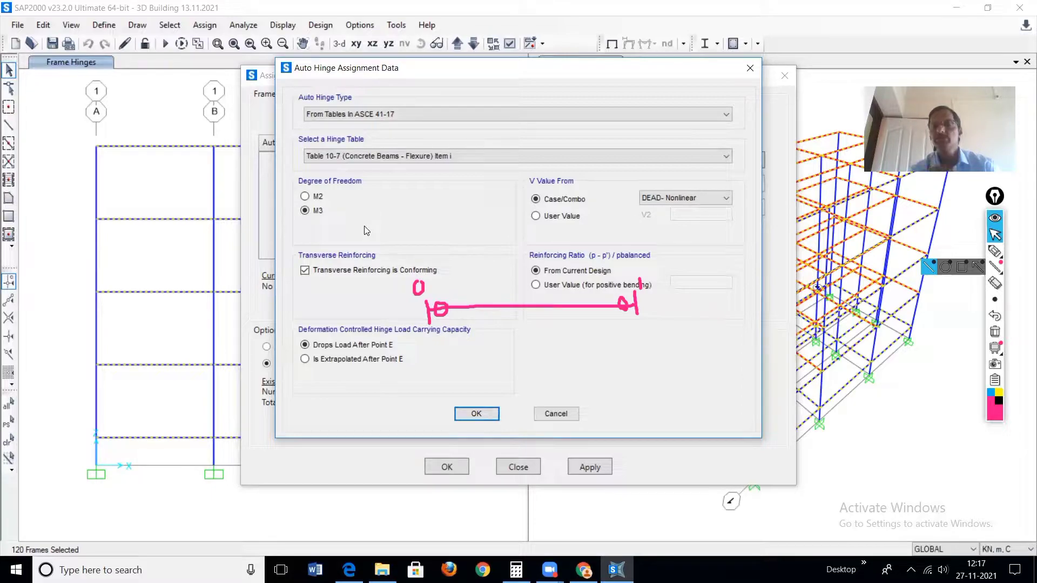
# Pen-sketch a sagging moment curve under the drawn beam line, then erase all pen marks.
pyautogui.moveTo(995, 252)
pyautogui.click(961, 251)
pyautogui.moveTo(431, 316)
pyautogui.mouseDown()
pyautogui.moveTo(474, 340)
pyautogui.moveTo(616, 334)
pyautogui.moveTo(630, 309)
pyautogui.mouseUp()
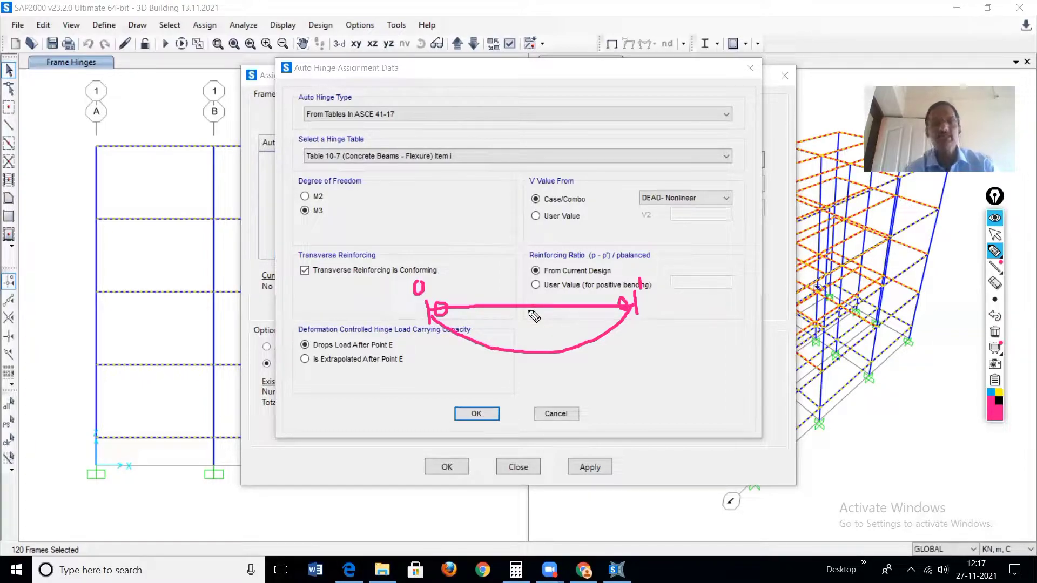
pyautogui.rightClick(323, 239)
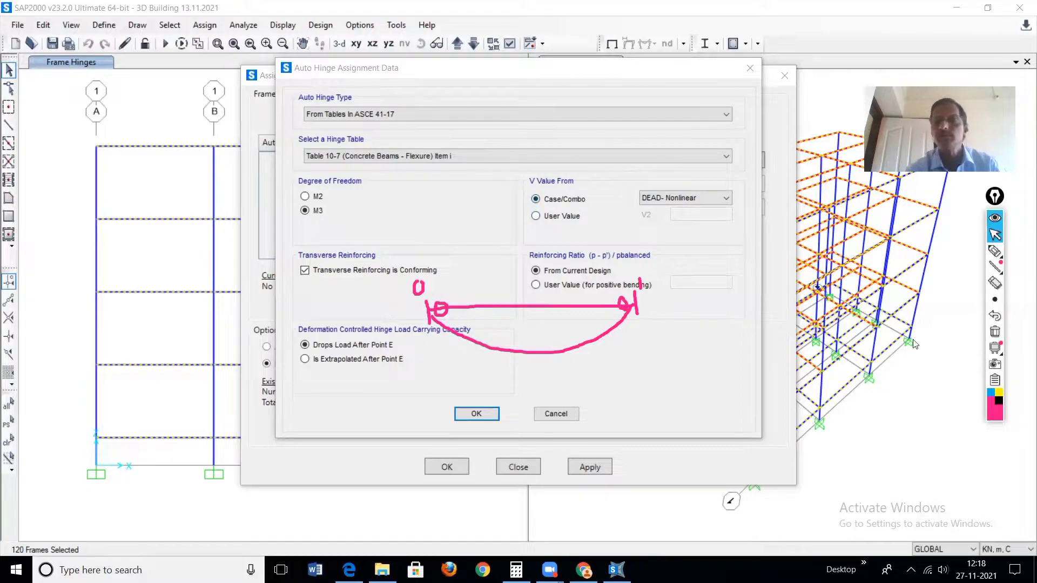
pyautogui.click(995, 331)
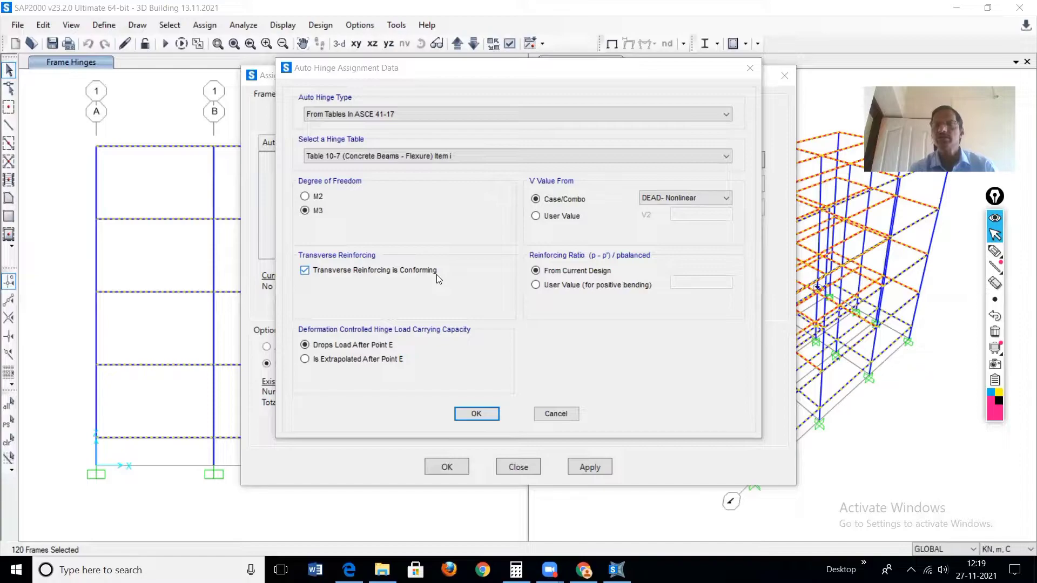
# Toggle the conforming transverse reinforcing option off and back on, and accept the M3 beam hinge at relative distance 0.1.
pyautogui.click(304, 270)
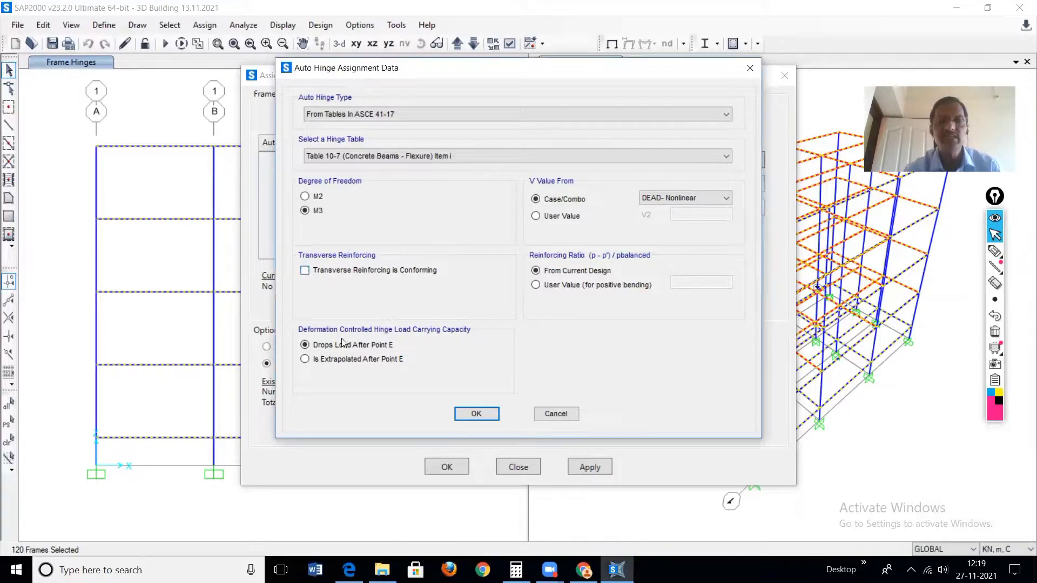
pyautogui.click(305, 271)
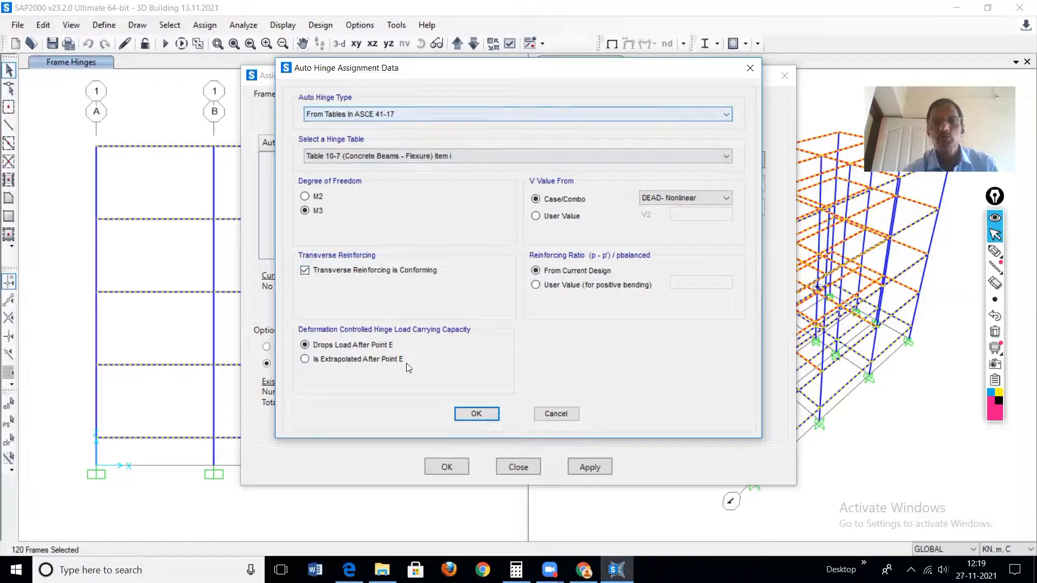
pyautogui.click(476, 414)
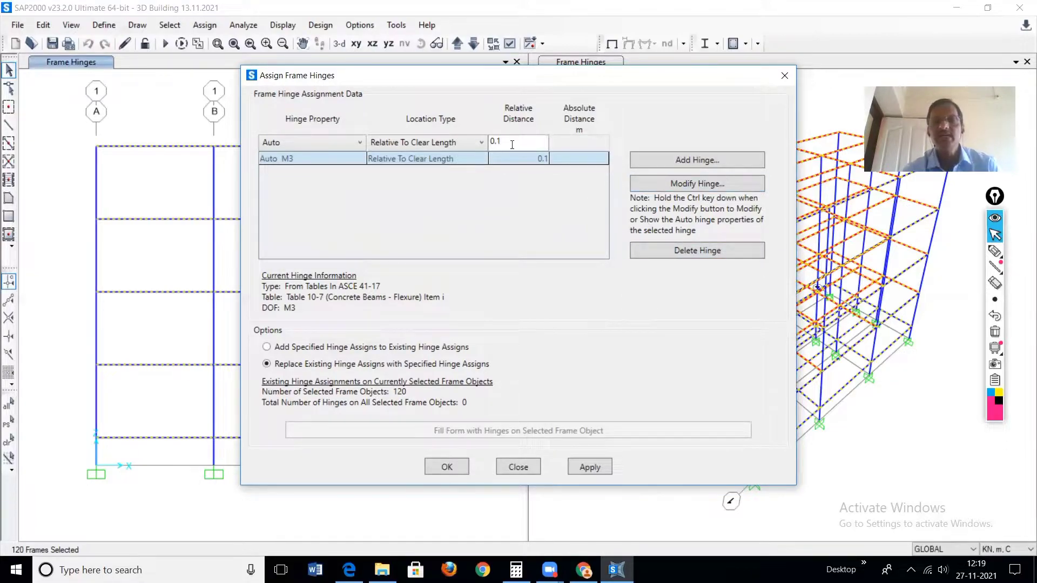
# Add a second Auto M3 hinge at relative distance 0.9 from Table 10-7 and apply both hinges to the selected beams.
pyautogui.press('BackSpace')
pyautogui.write('9')
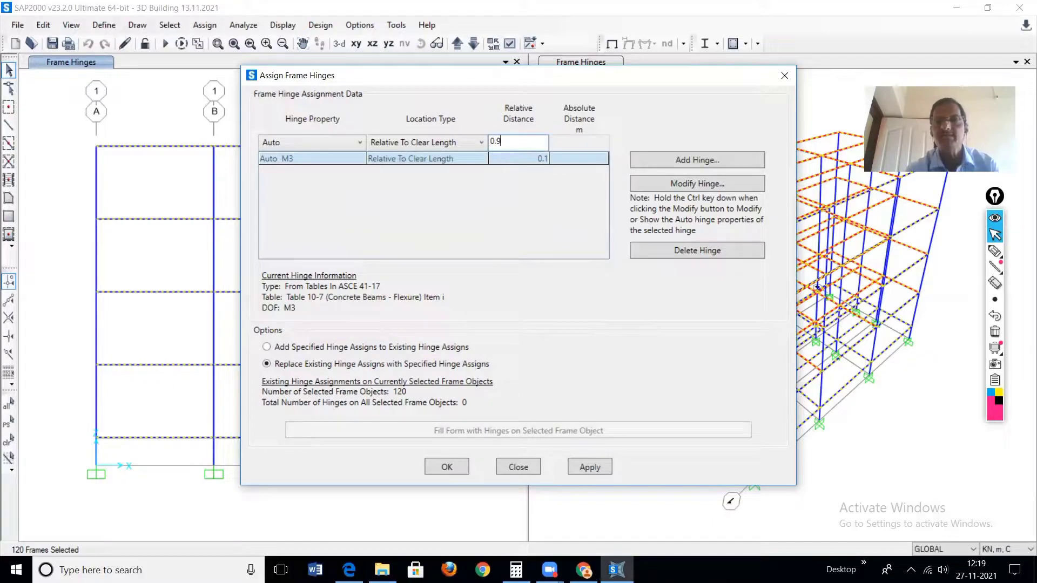
pyautogui.click(680, 159)
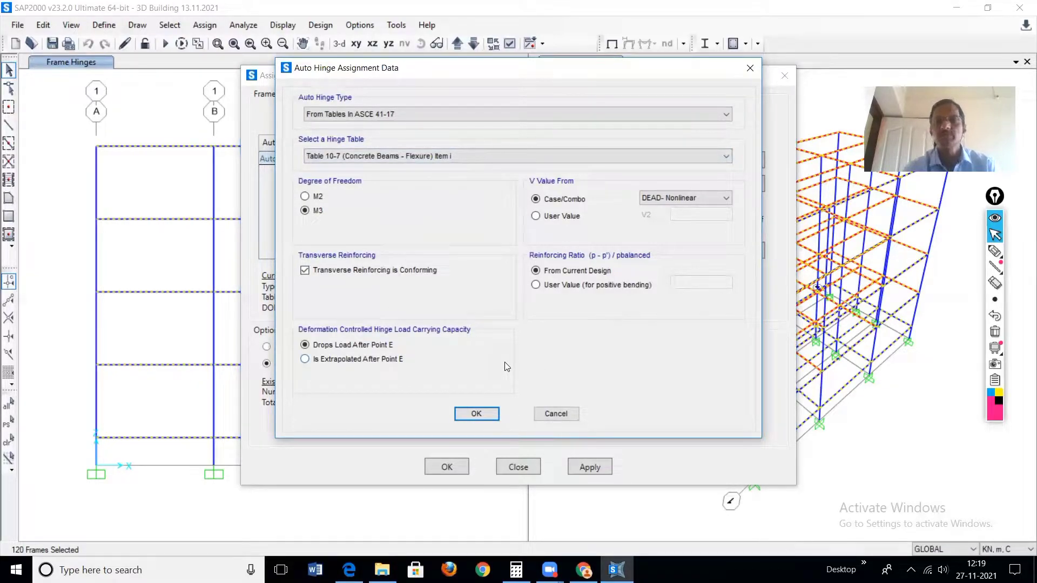
pyautogui.click(478, 414)
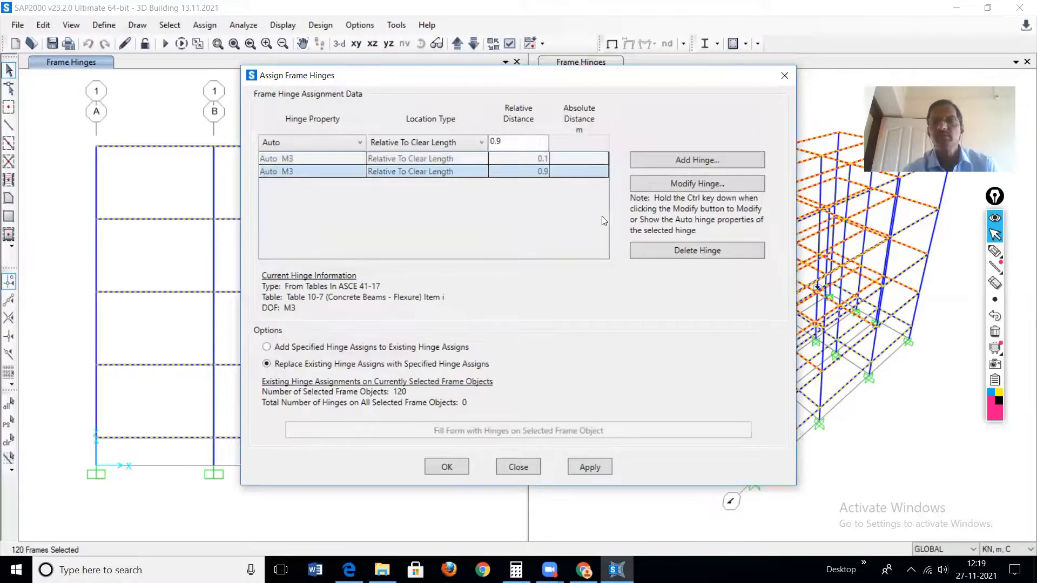
pyautogui.click(596, 467)
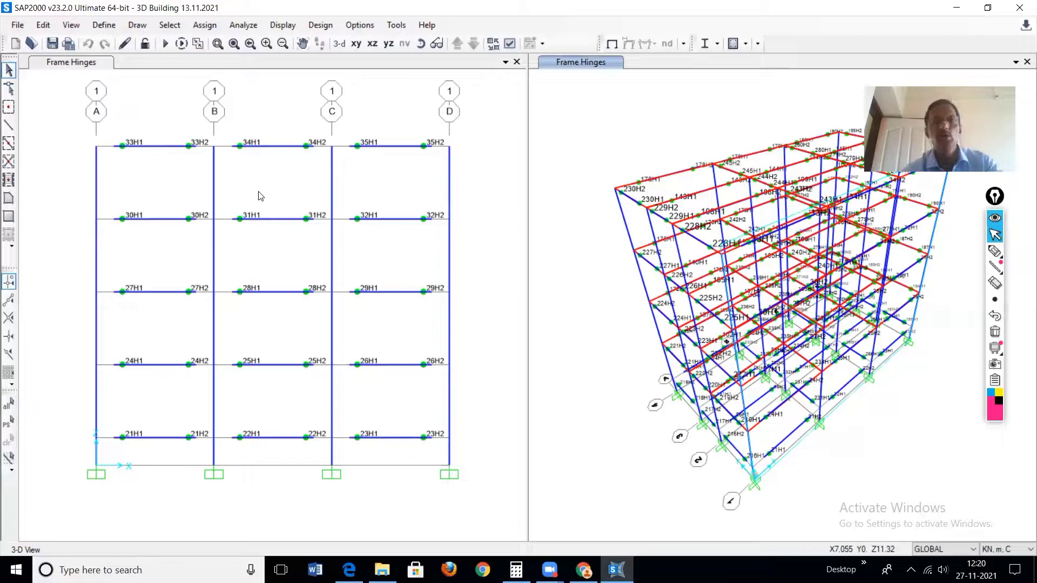
# Start a new Auto frame hinge at relative distance 0.1 using Table 10-8 and 10-9 (Concrete Columns).
pyautogui.click(204, 26)
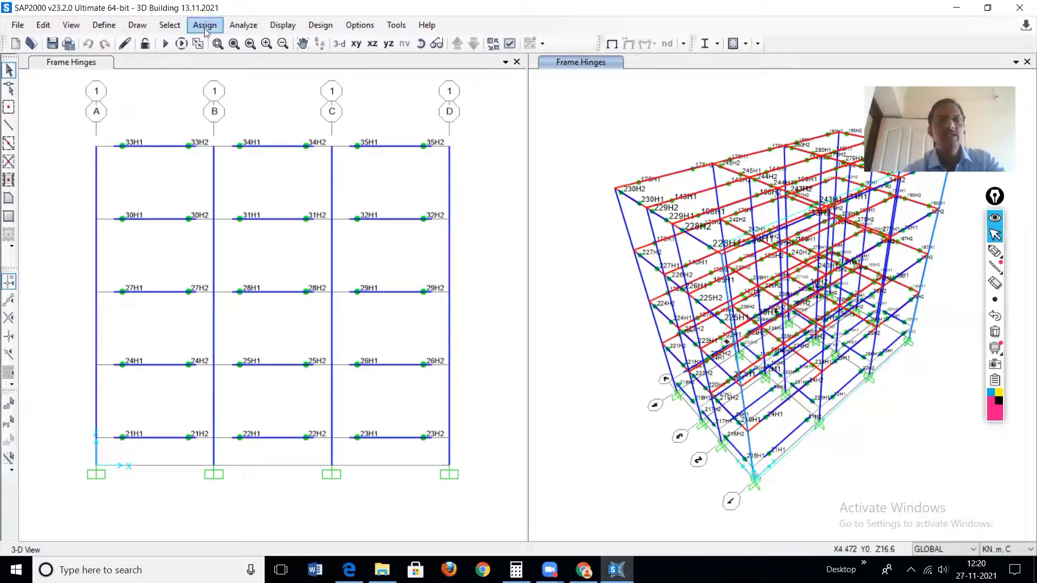
pyautogui.moveTo(215, 60)
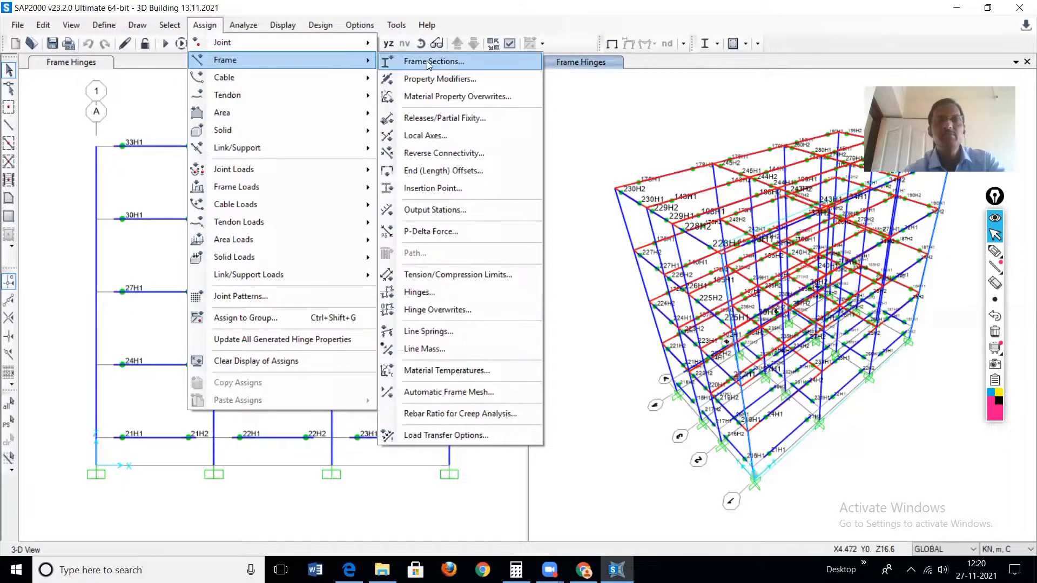
pyautogui.click(432, 295)
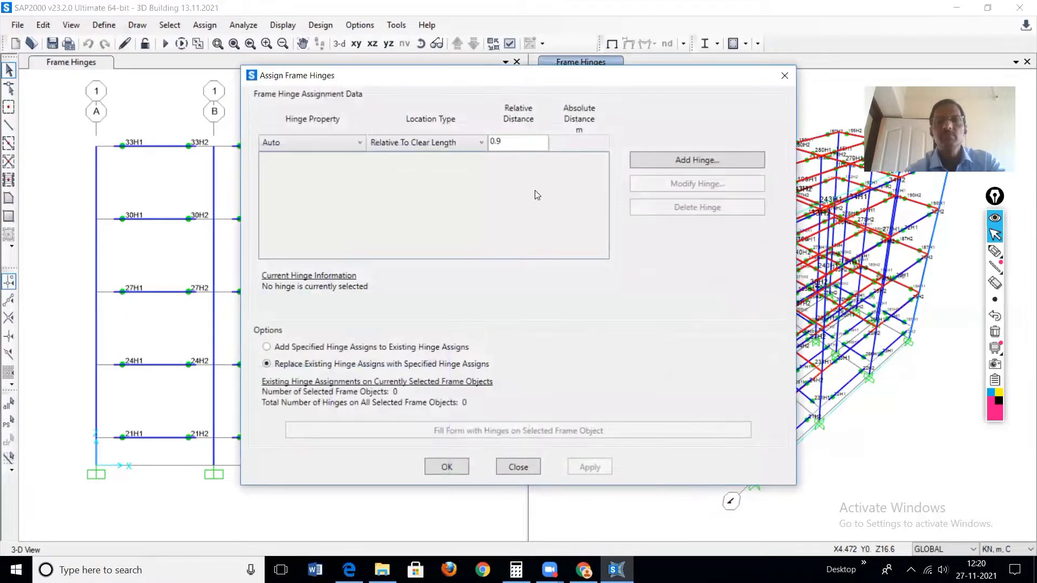
pyautogui.click(509, 142)
pyautogui.press('BackSpace')
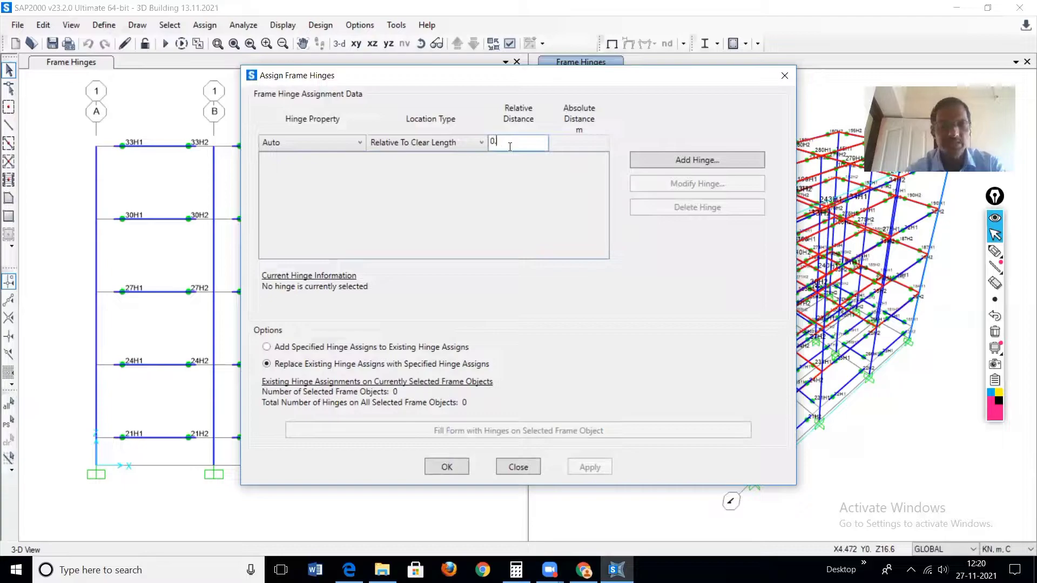
pyautogui.write('1')
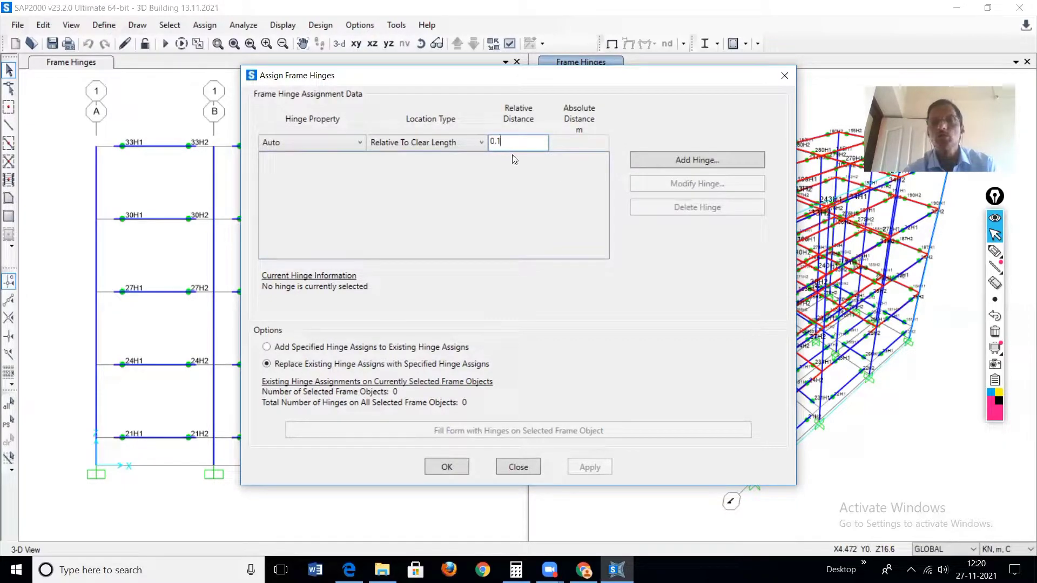
pyautogui.click(697, 160)
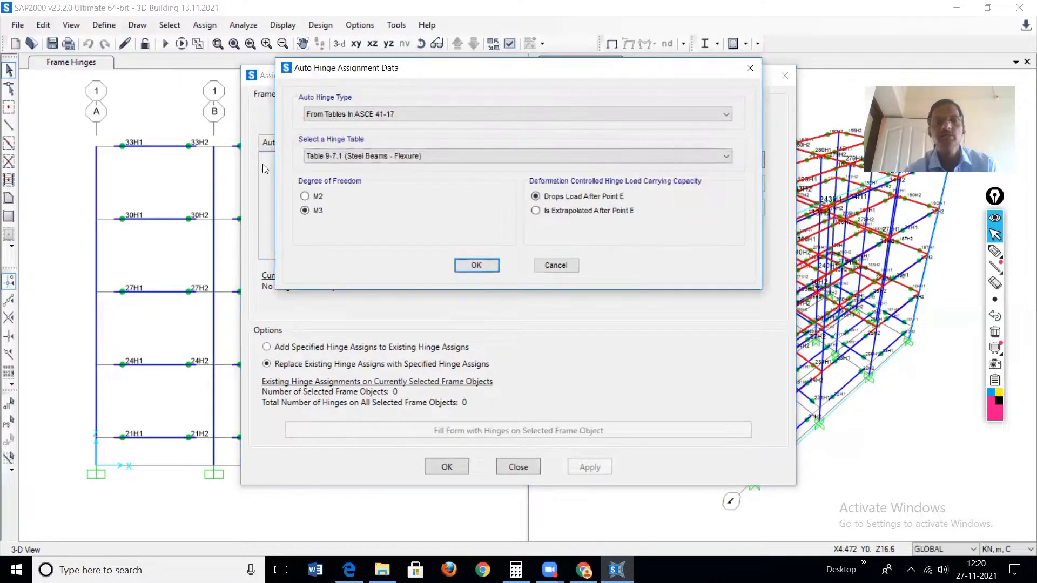
pyautogui.click(433, 156)
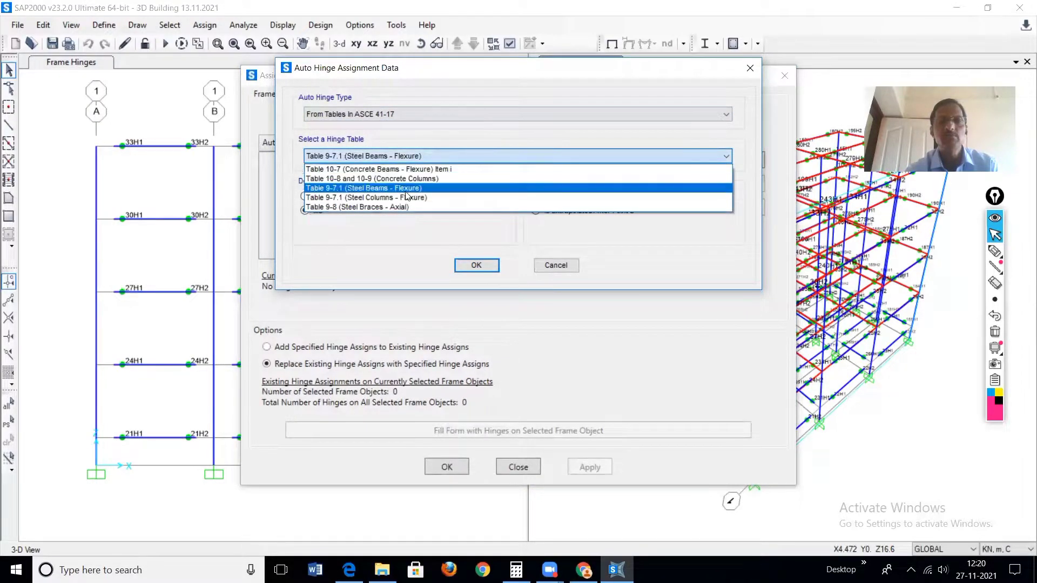
pyautogui.click(401, 179)
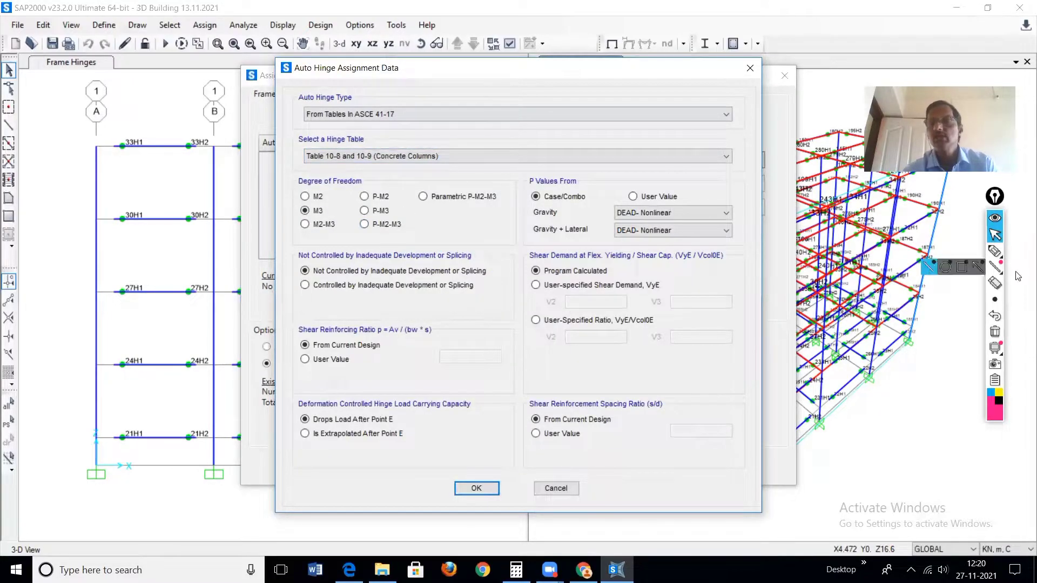
# Pen-underline the Degree of Freedom heading and circle the P-M2-M3 option.
pyautogui.moveTo(992, 252)
pyautogui.click(960, 254)
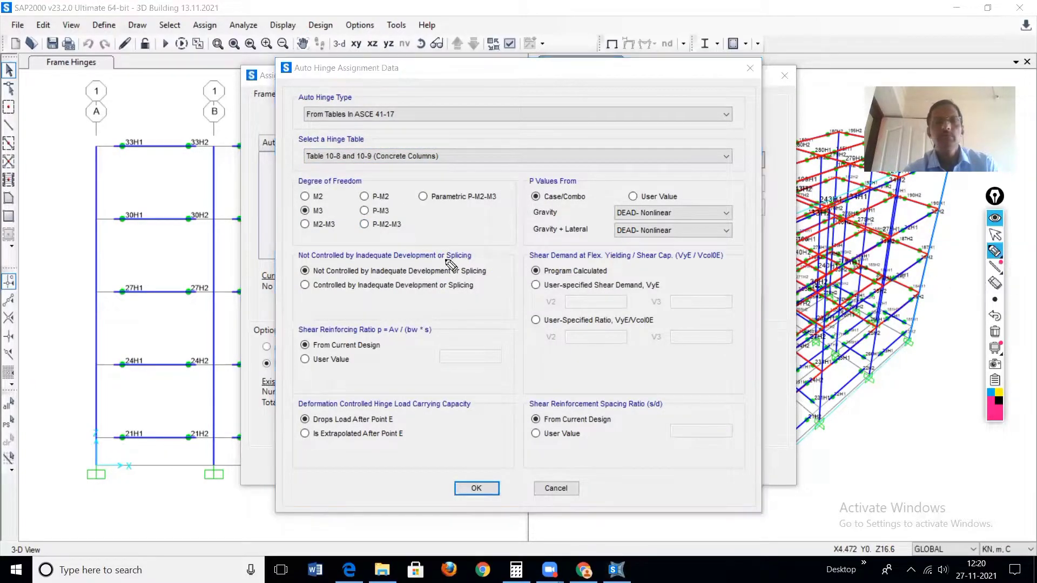
pyautogui.moveTo(299, 185); pyautogui.dragTo(346, 184)
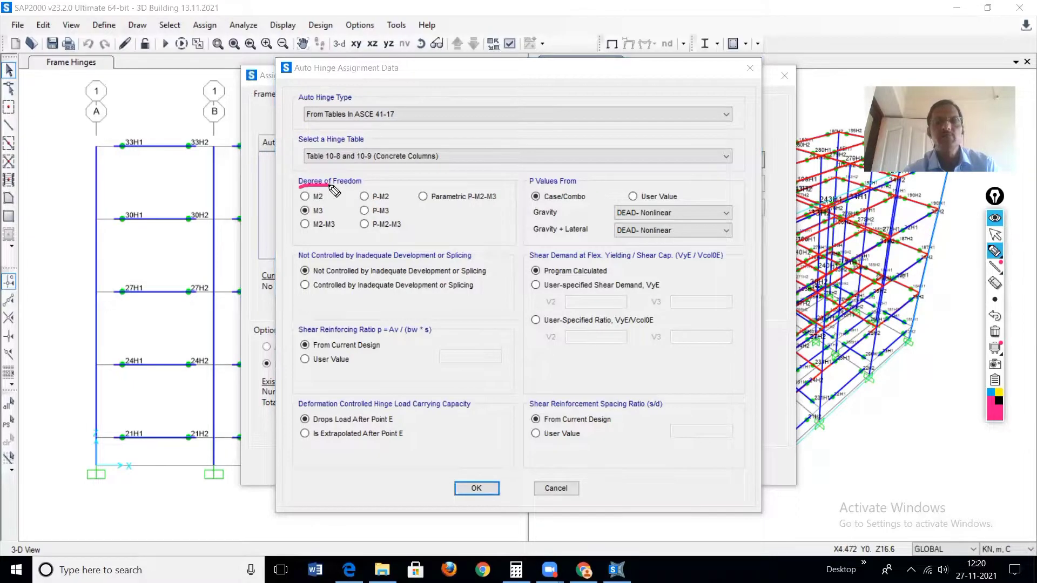
pyautogui.moveTo(409, 218)
pyautogui.mouseDown()
pyautogui.moveTo(377, 216)
pyautogui.moveTo(354, 231)
pyautogui.moveTo(397, 239)
pyautogui.moveTo(410, 227)
pyautogui.mouseUp()
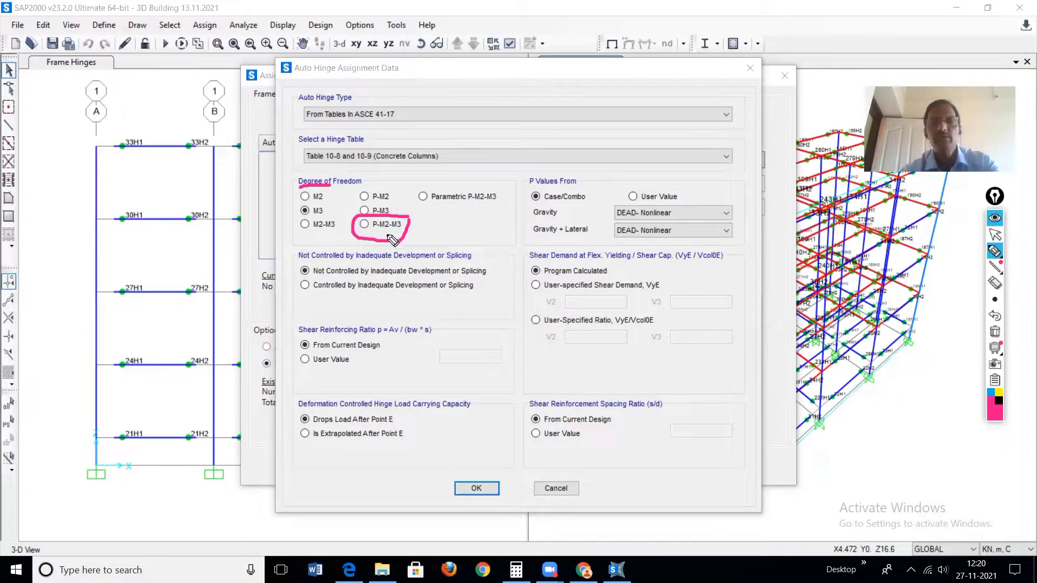
# Set the column hinge's degree of freedom to P-M2-M3 and accept the hinge at relative distance 0.1.
pyautogui.rightClick(364, 224)
pyautogui.click(364, 224)
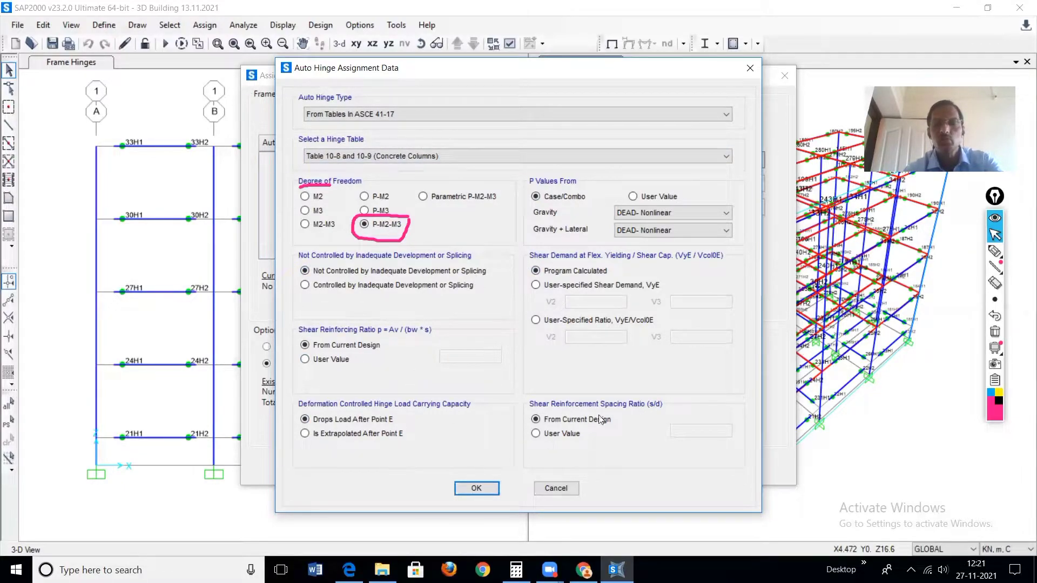
pyautogui.click(475, 488)
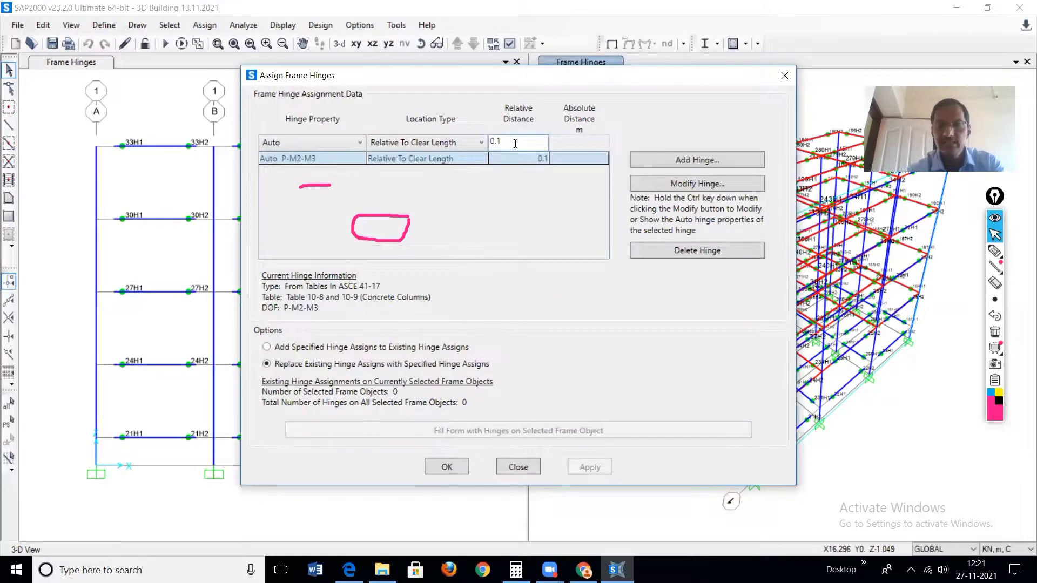
# Add a second Auto P-M2-M3 hinge at relative distance 0.9 and try to assign both hinges without a frame selection.
pyautogui.press('BackSpace')
pyautogui.write('9')
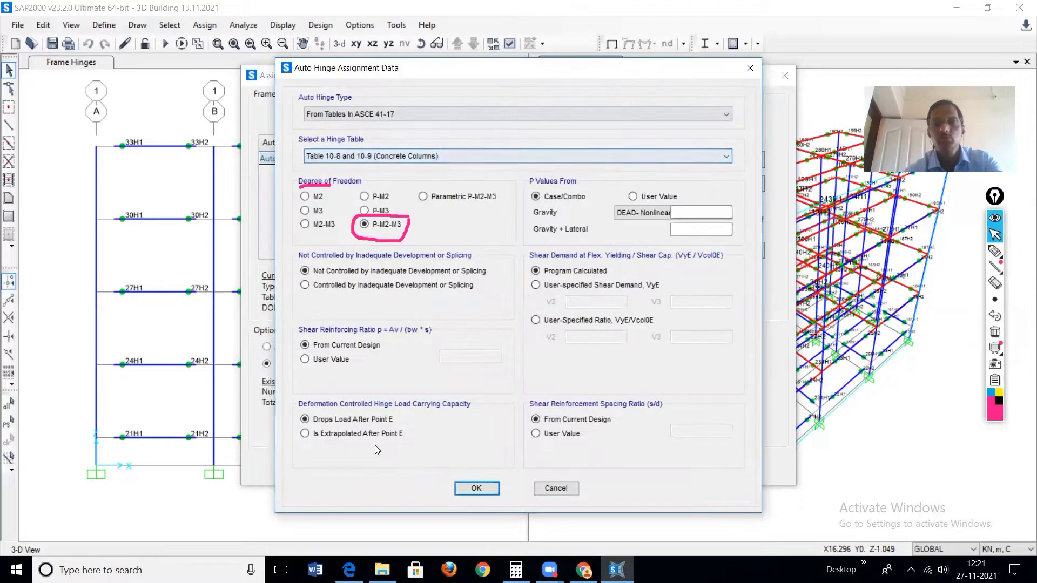
pyautogui.click(476, 488)
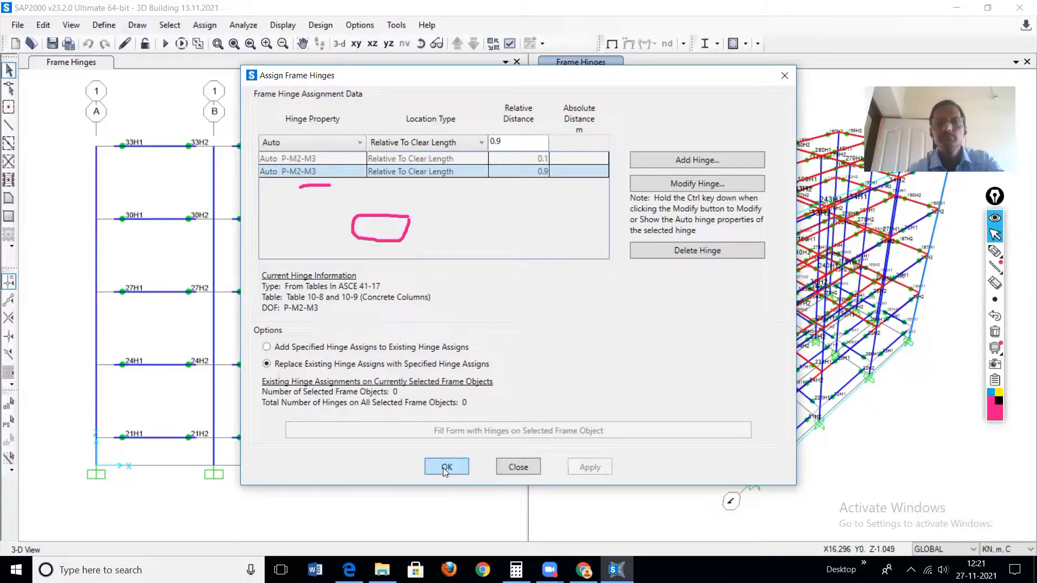
pyautogui.click(444, 471)
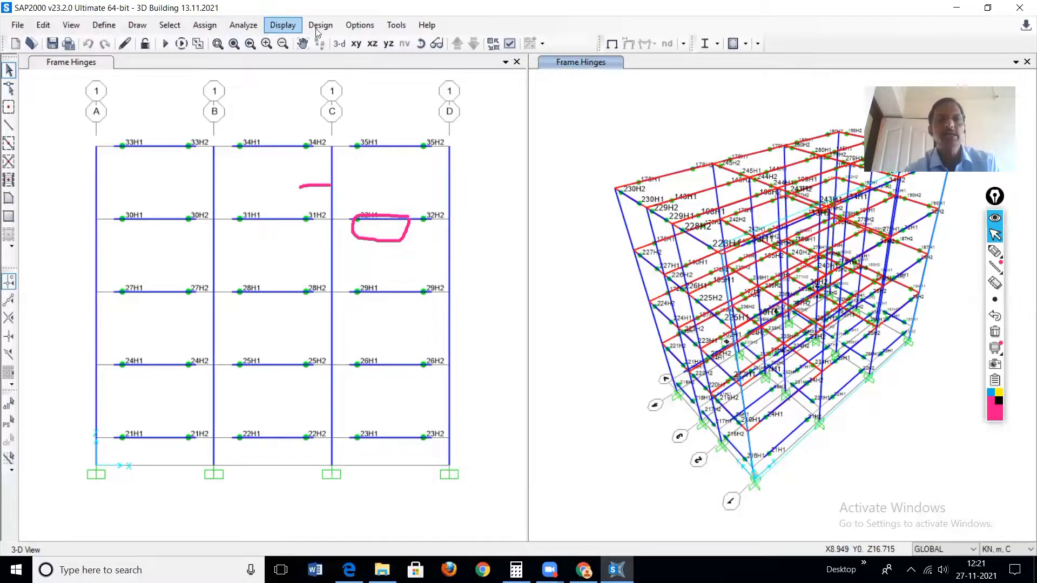
# Select all frames that use the COLUMN 300 x 450 section.
pyautogui.click(174, 25)
pyautogui.moveTo(195, 47)
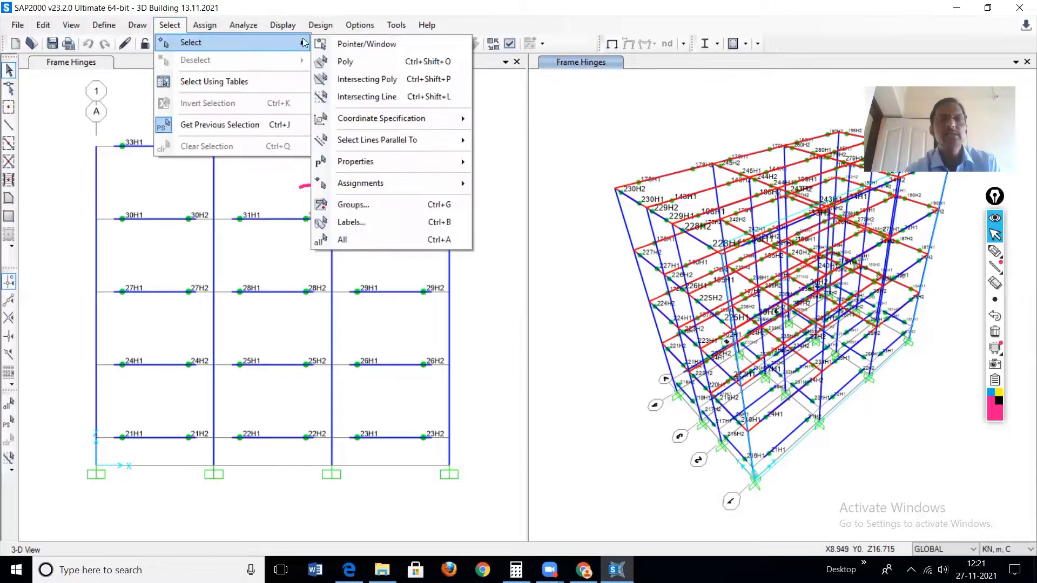
pyautogui.moveTo(365, 163)
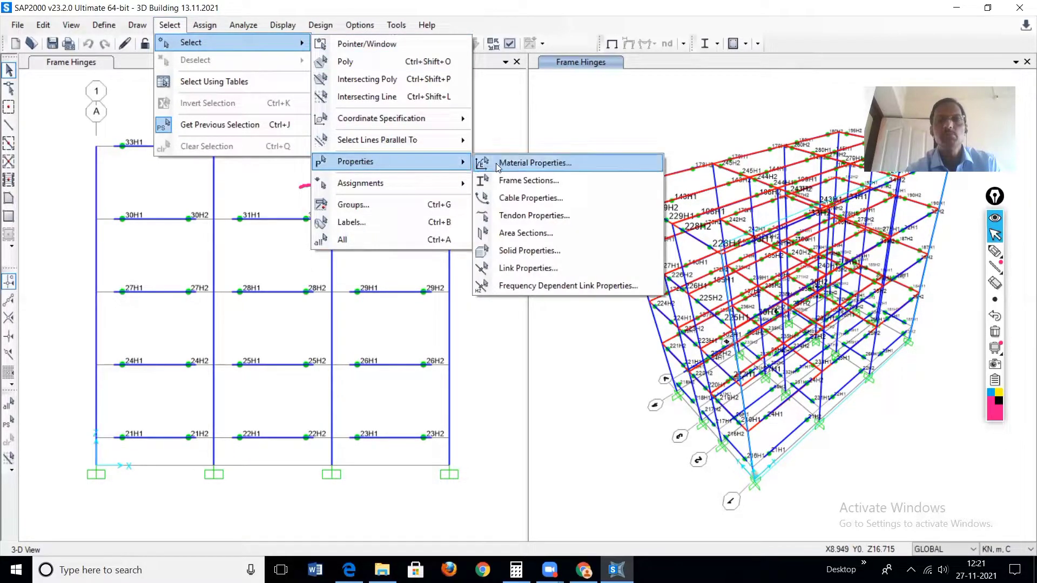
pyautogui.click(524, 181)
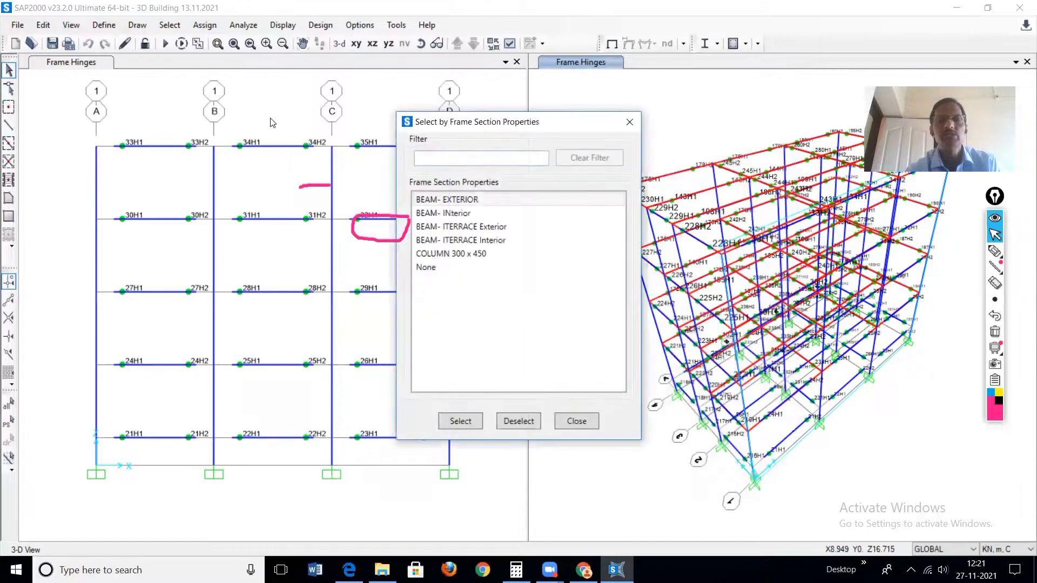
pyautogui.click(449, 254)
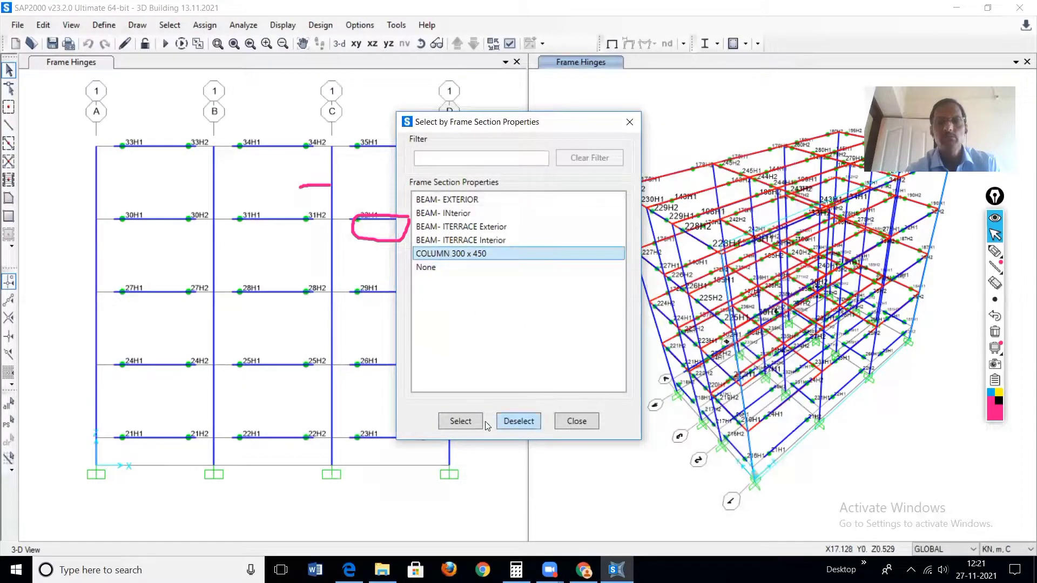
pyautogui.click(460, 421)
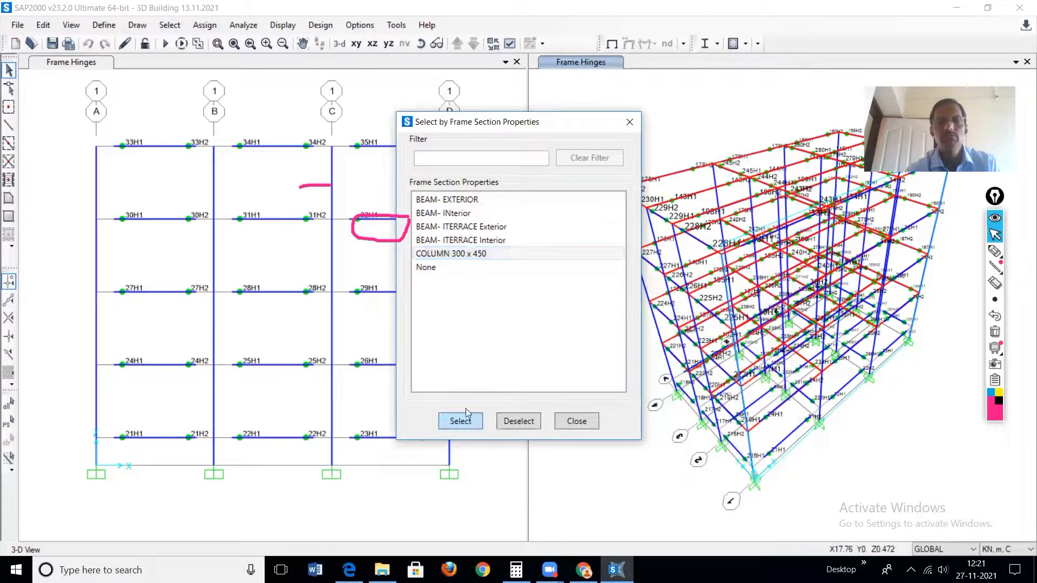
# Add an Auto P-M2-M3 hinge at relative distance 0.1 for the selected columns, using Table 10-8 and 10-9 (Concrete Columns).
pyautogui.click(207, 27)
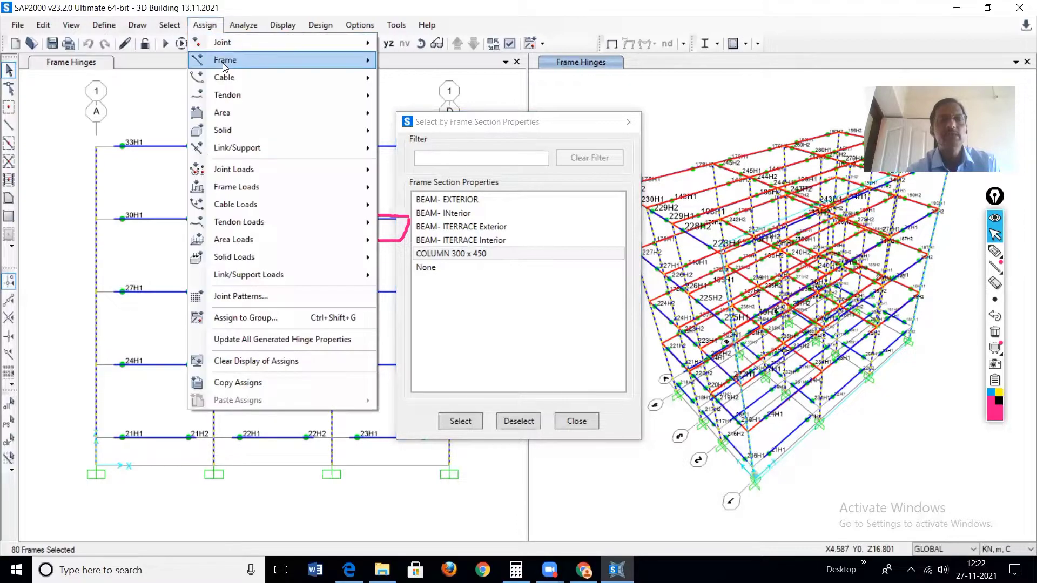
pyautogui.moveTo(353, 66)
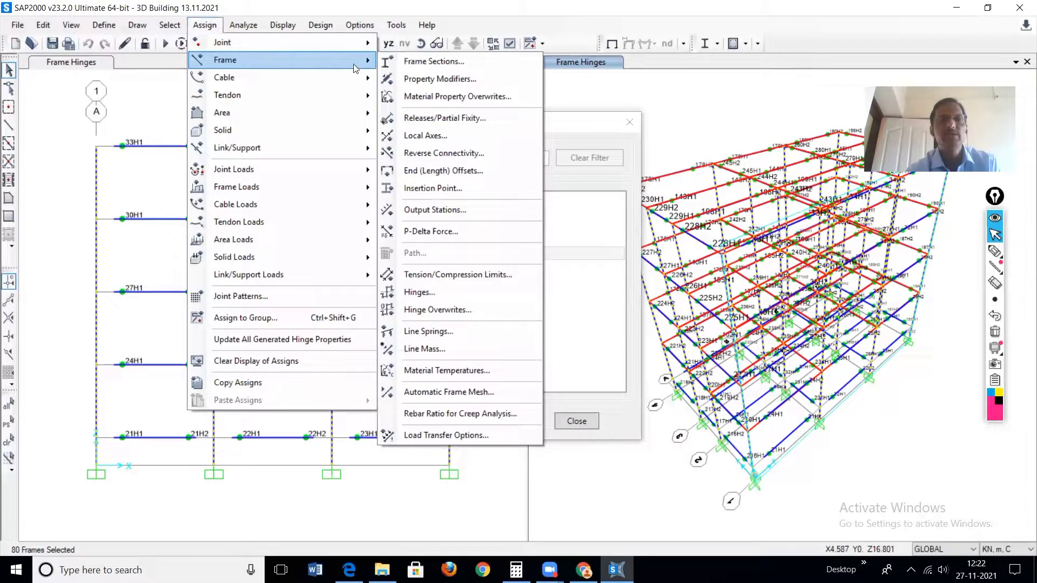
pyautogui.click(421, 292)
pyautogui.click(514, 139)
pyautogui.press('BackSpace')
pyautogui.write('1')
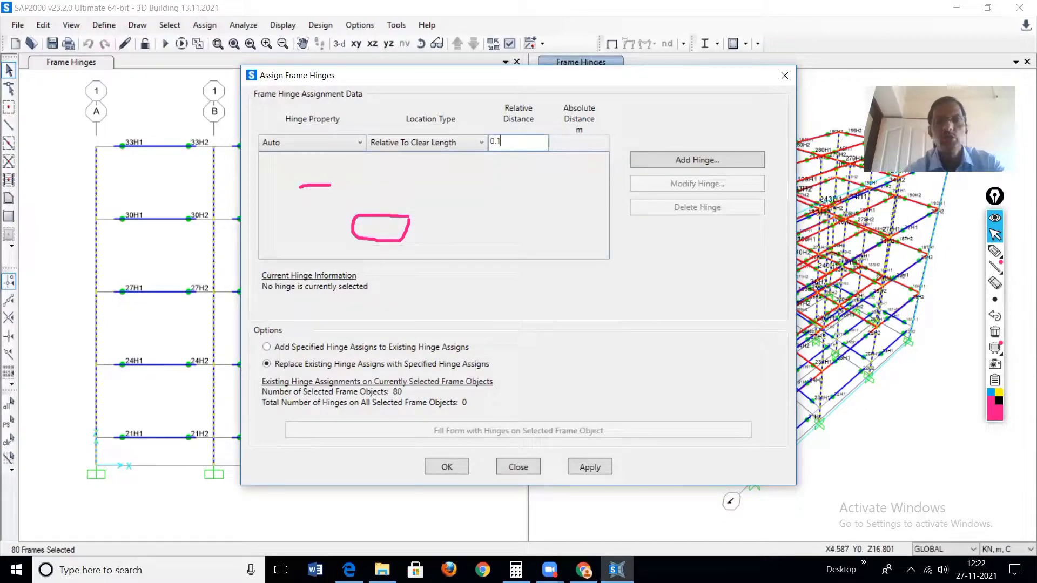
pyautogui.click(665, 161)
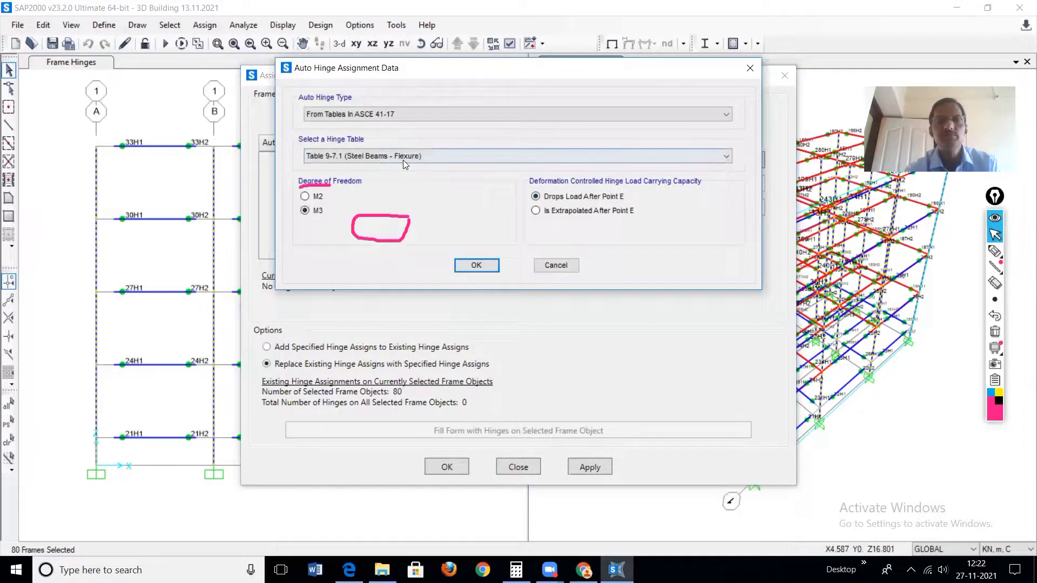
pyautogui.click(395, 156)
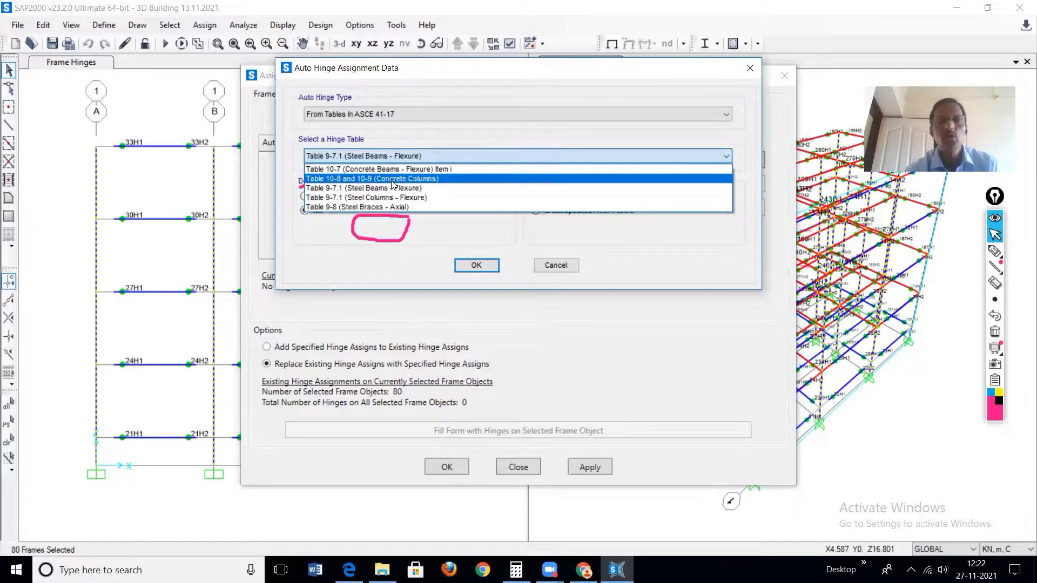
pyautogui.click(392, 179)
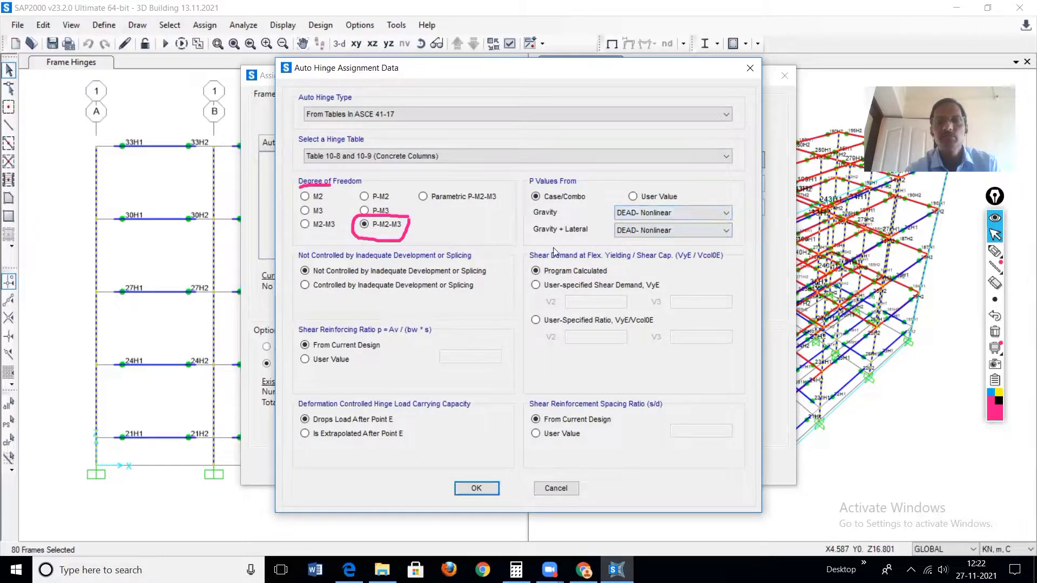
pyautogui.click(477, 488)
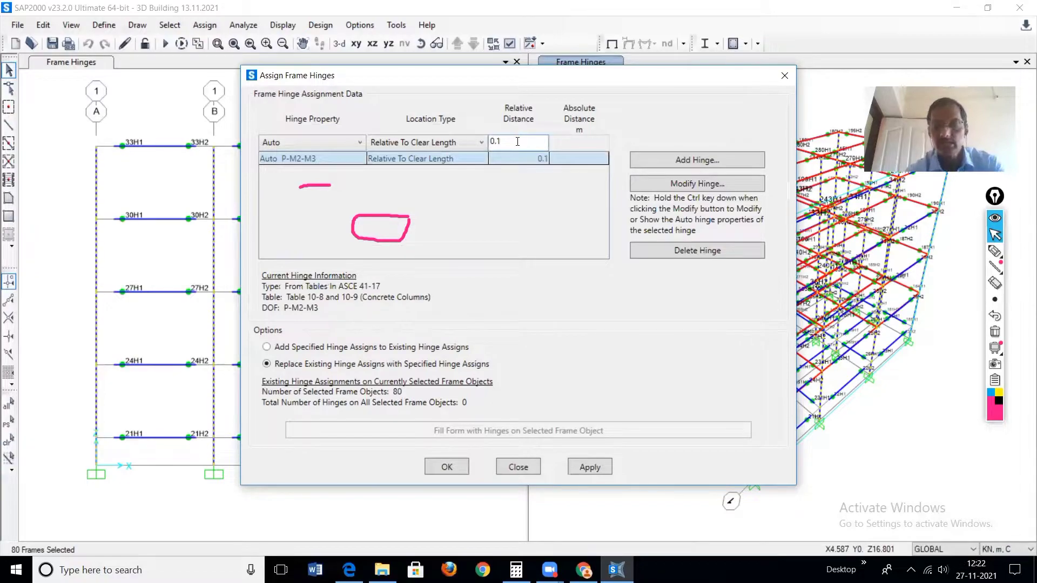
# Add a second Auto P-M2-M3 hinge at relative distance 0.9, assign both hinges to the selected columns, and close the section selection.
pyautogui.click(701, 161)
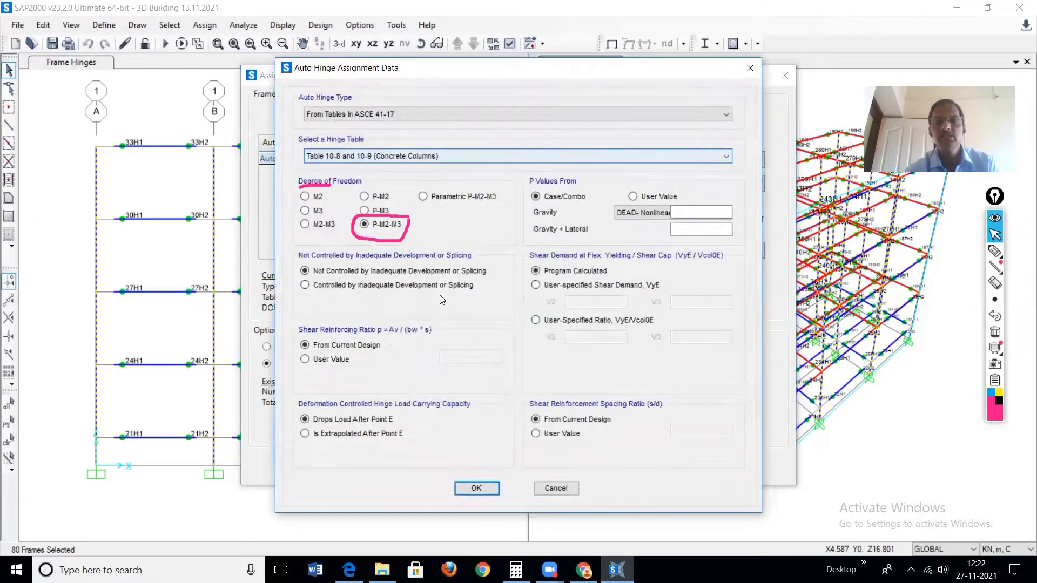
pyautogui.click(477, 489)
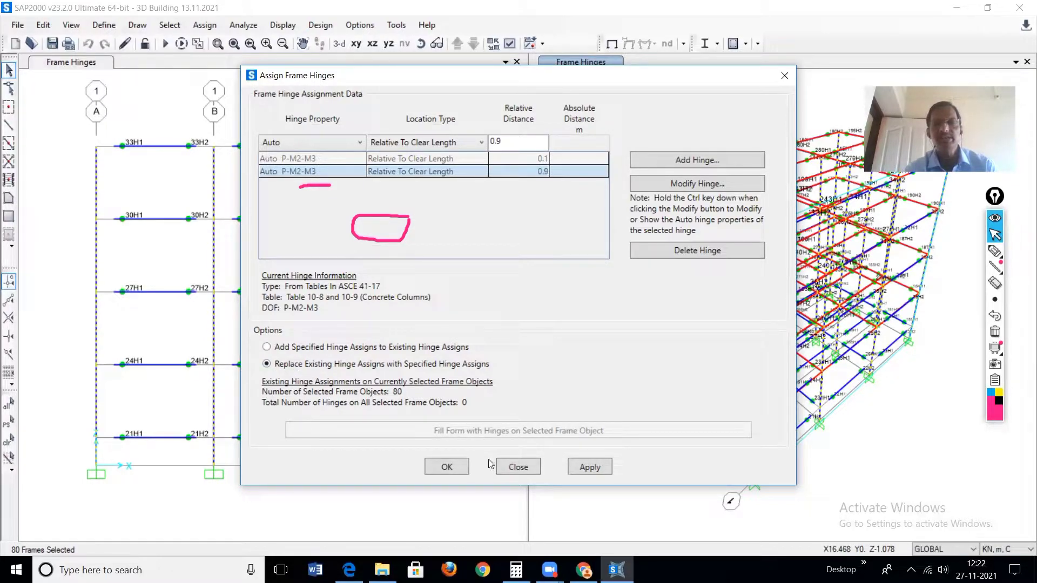
pyautogui.click(602, 473)
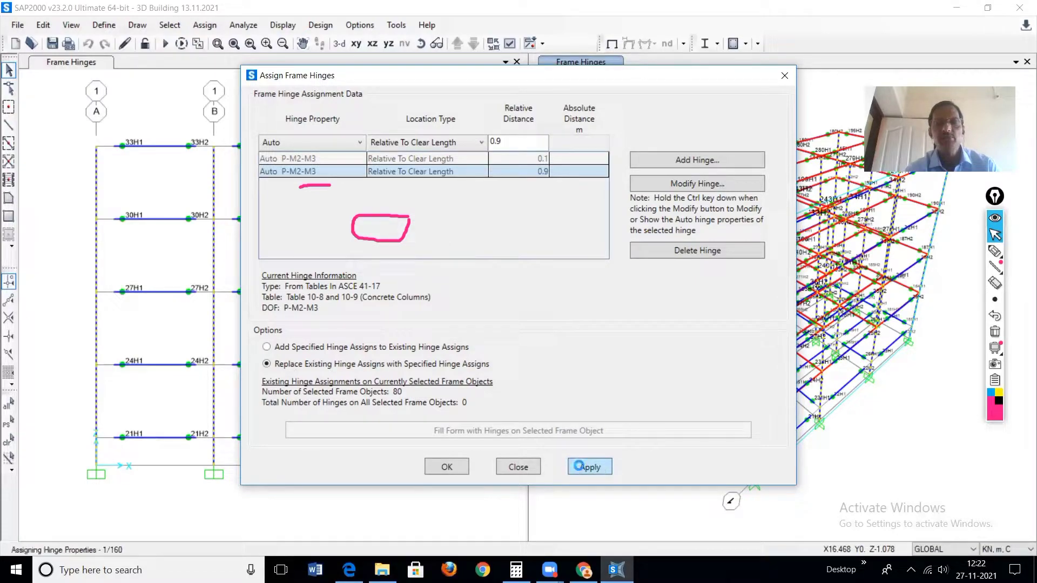
pyautogui.click(453, 467)
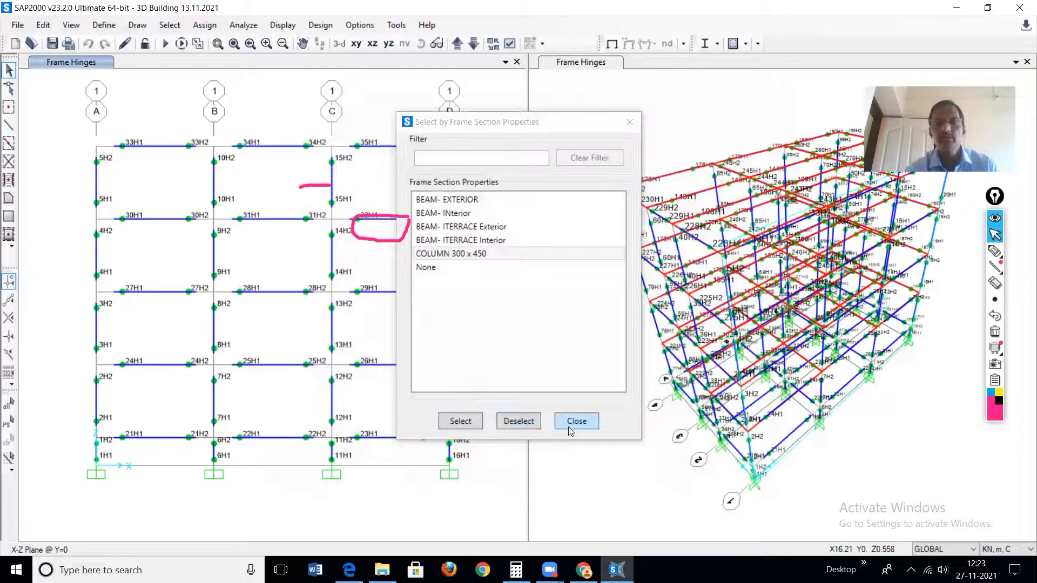
pyautogui.click(575, 422)
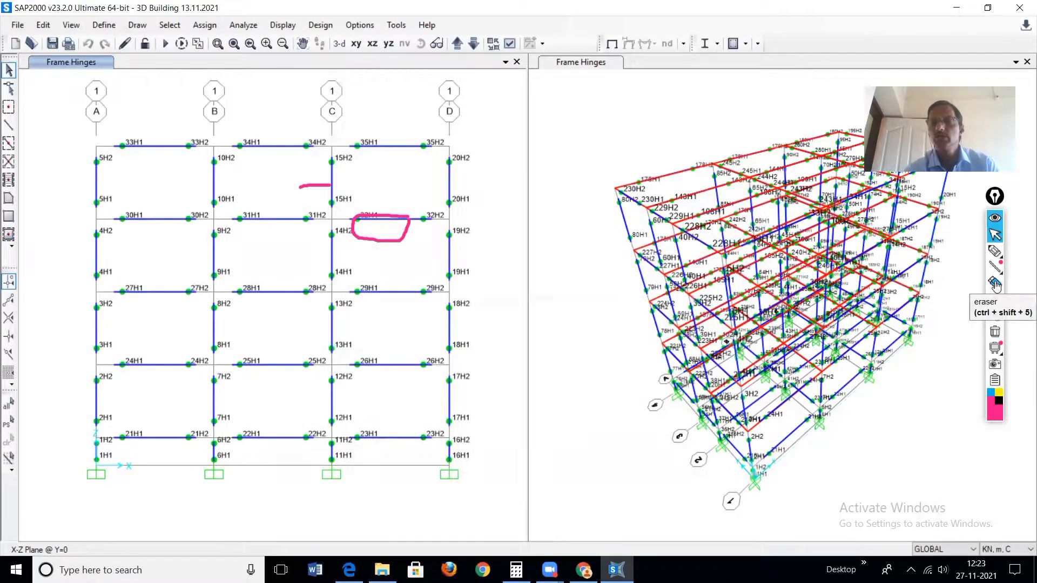
# Clear the pen annotations and restore the undeformed shape without hinge labels in the X-Z plane and 3-D views.
pyautogui.click(994, 332)
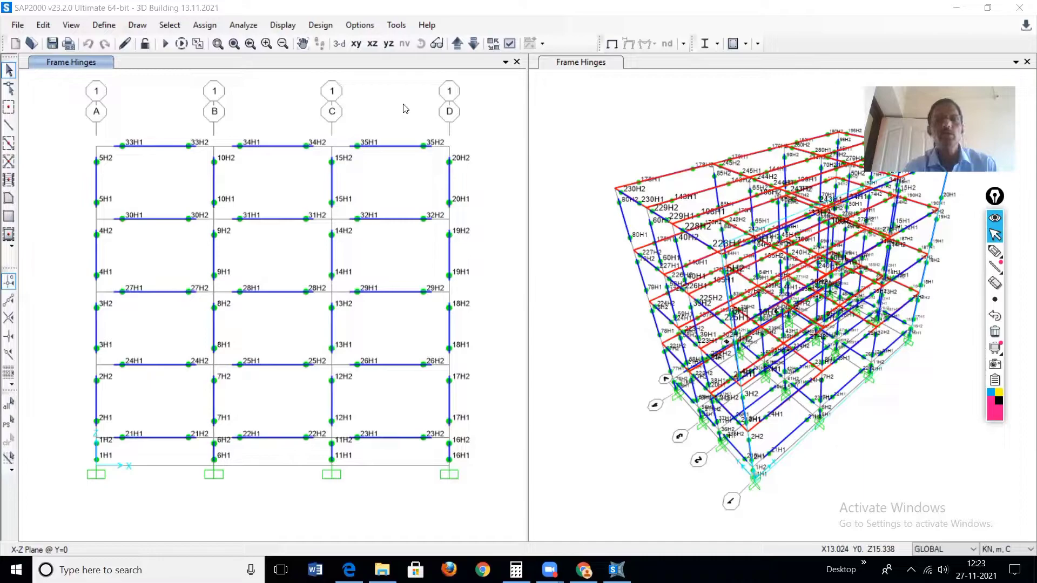
pyautogui.click(386, 119)
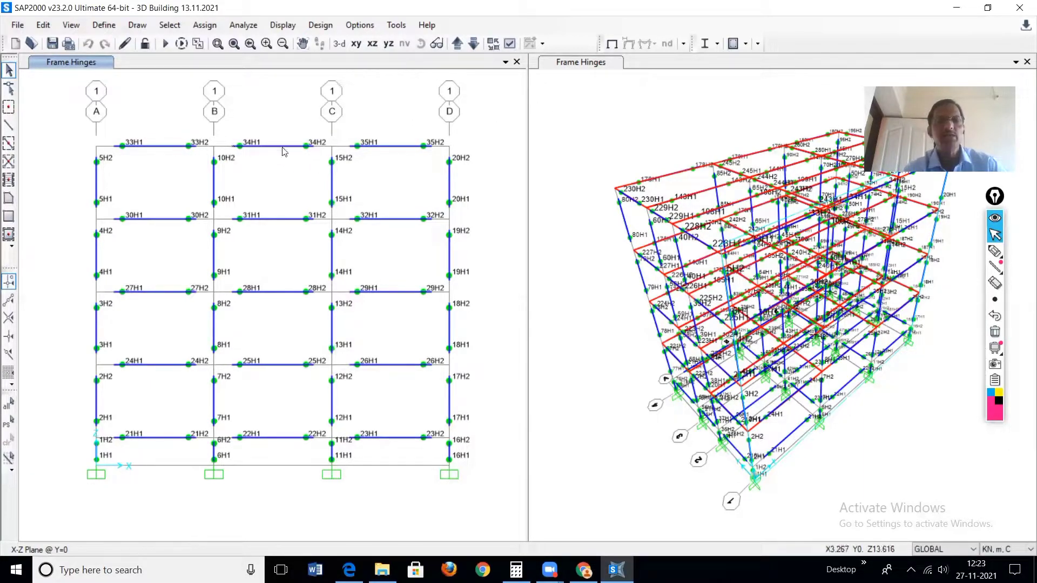
pyautogui.click(612, 44)
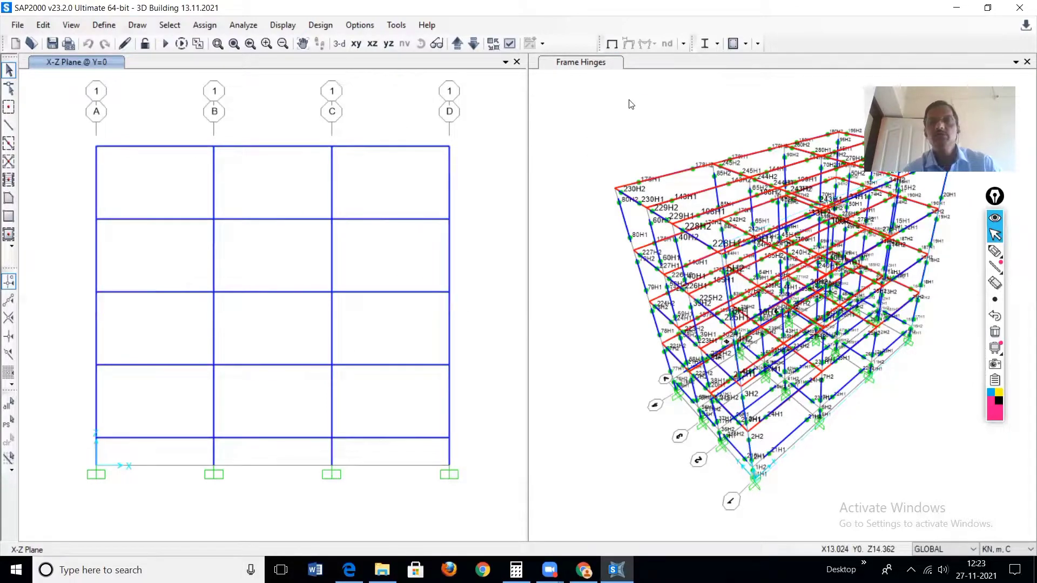
pyautogui.click(614, 64)
pyautogui.click(612, 43)
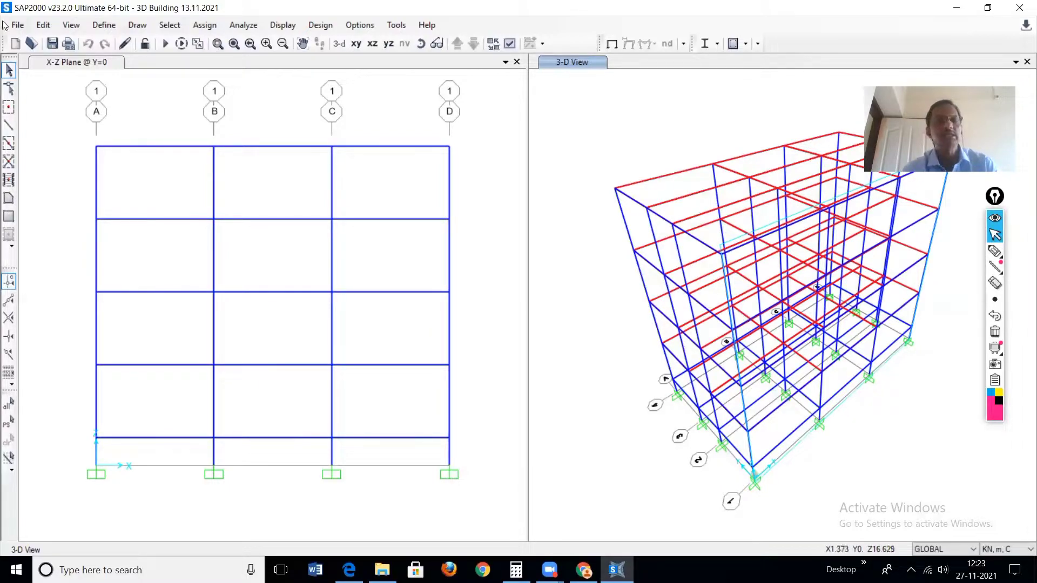
# Turn on the display of hinge details in the frame hinge property definitions and close them.
pyautogui.click(108, 26)
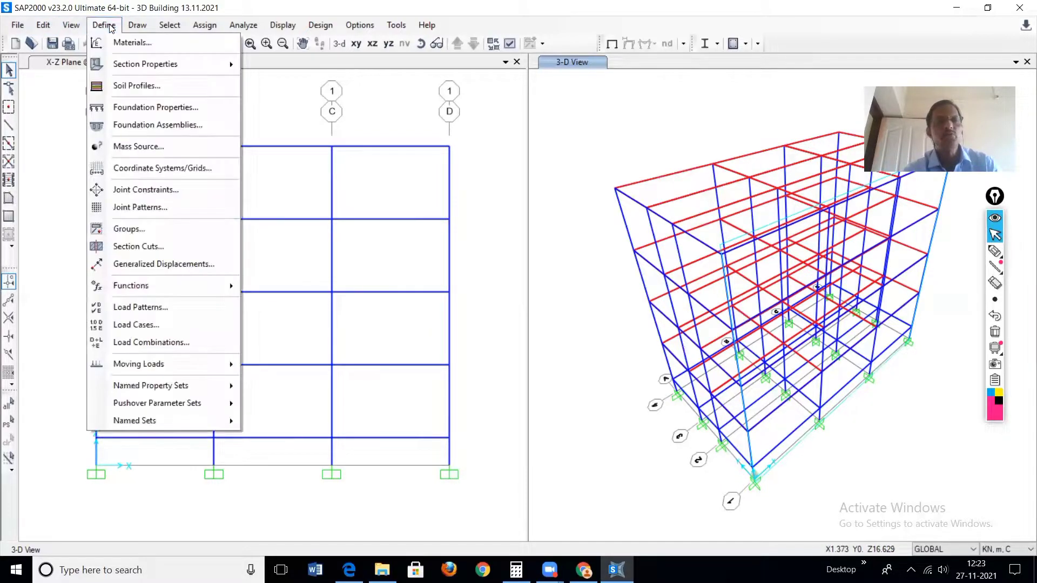
pyautogui.moveTo(118, 64)
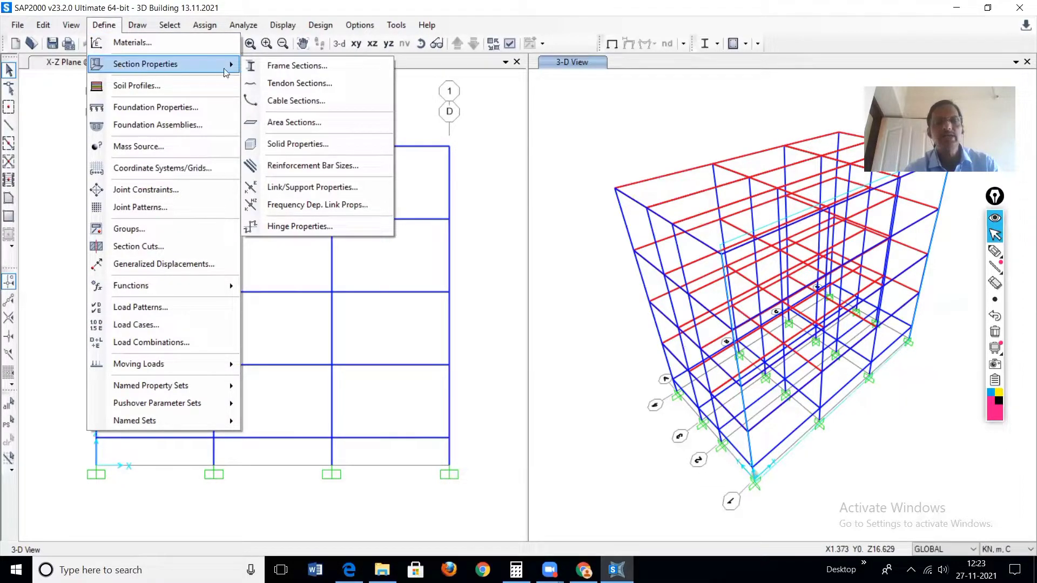
pyautogui.click(308, 227)
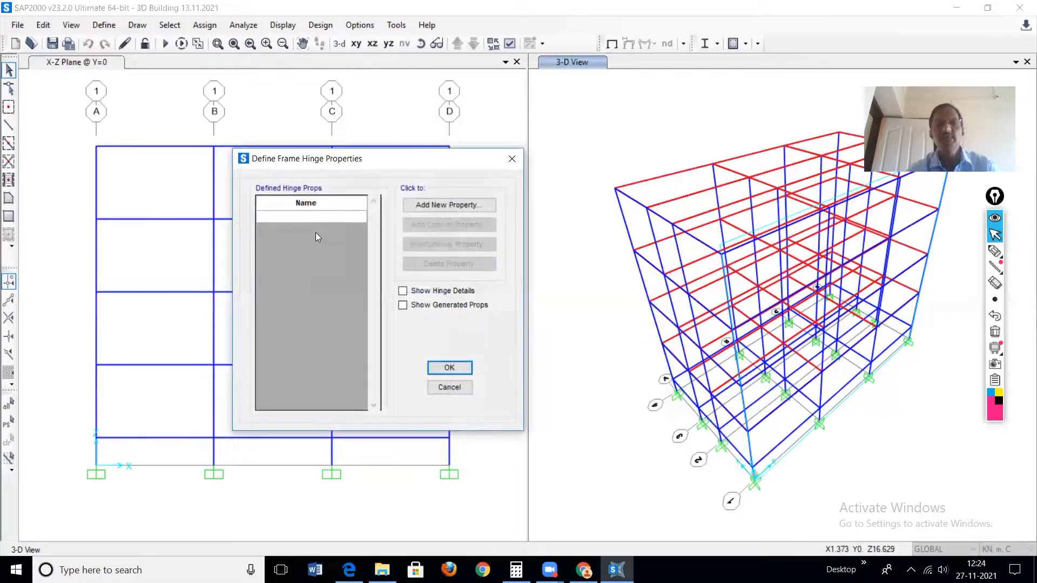
pyautogui.click(452, 292)
pyautogui.click(729, 387)
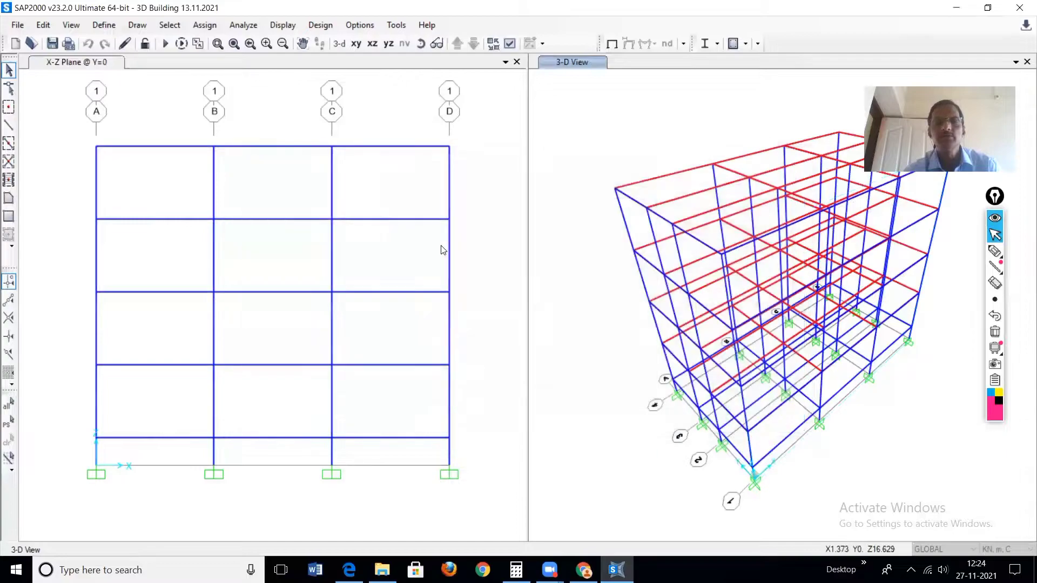
pyautogui.click(104, 25)
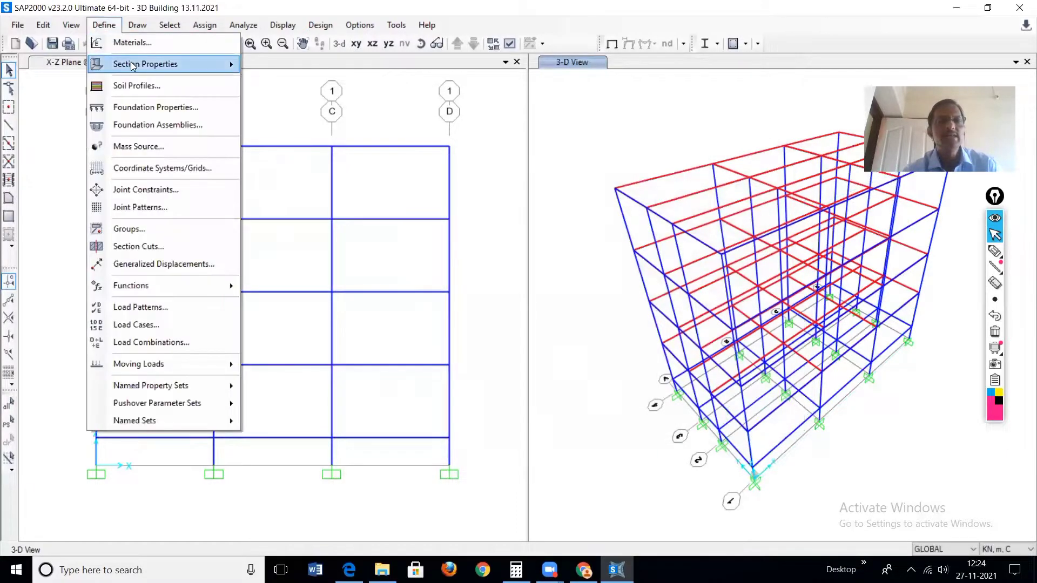
pyautogui.moveTo(132, 64)
pyautogui.click(309, 229)
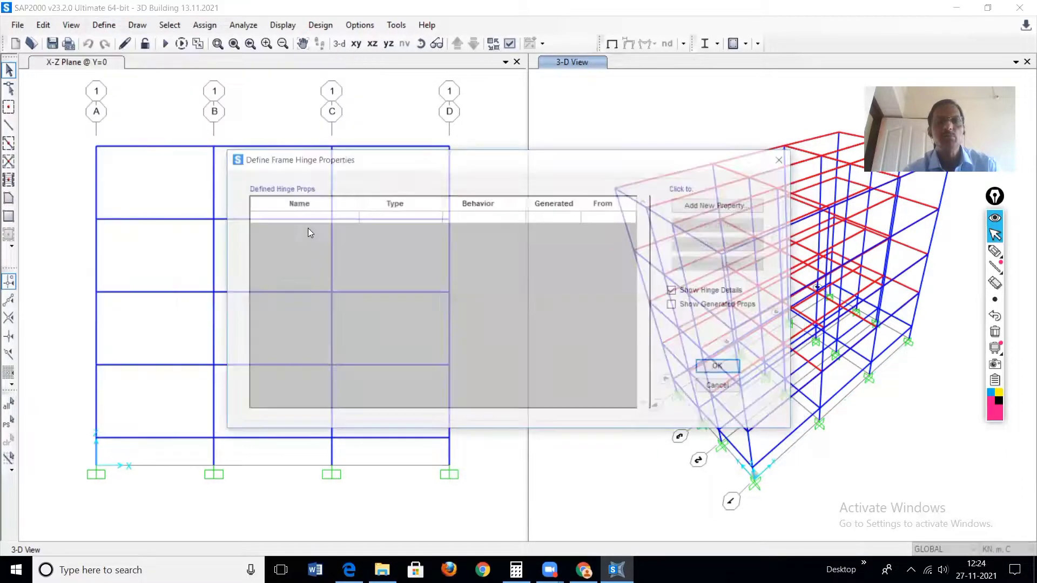
pyautogui.click(722, 387)
# Check the list of defined frame hinge properties and close it.
pyautogui.click(105, 26)
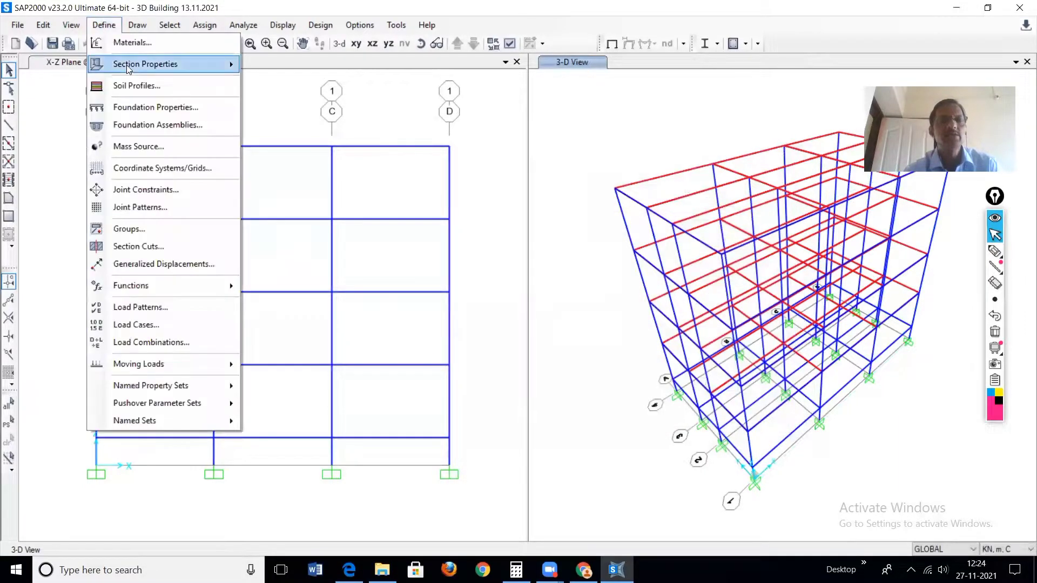
pyautogui.moveTo(127, 65)
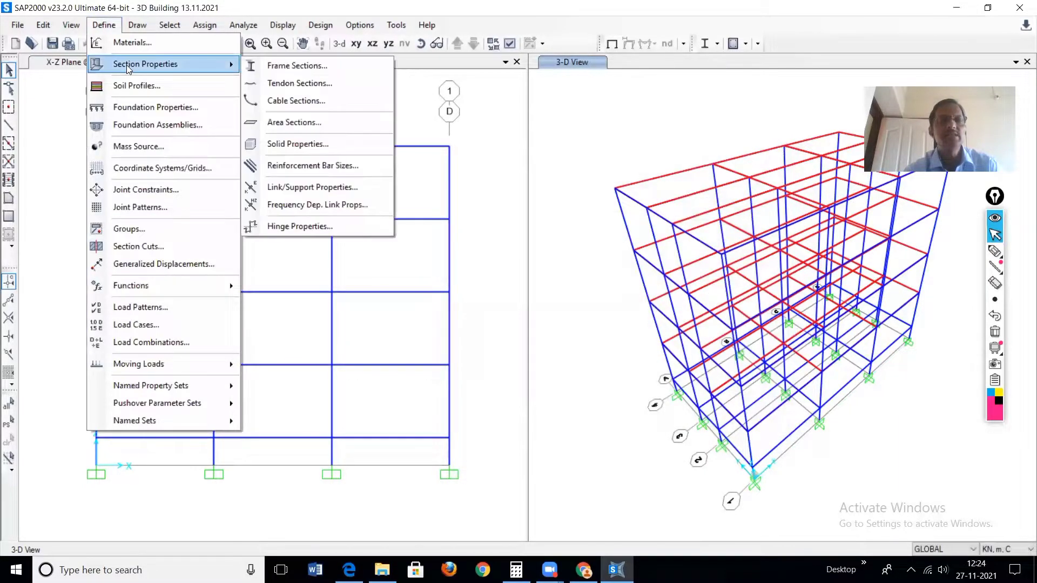
pyautogui.click(292, 225)
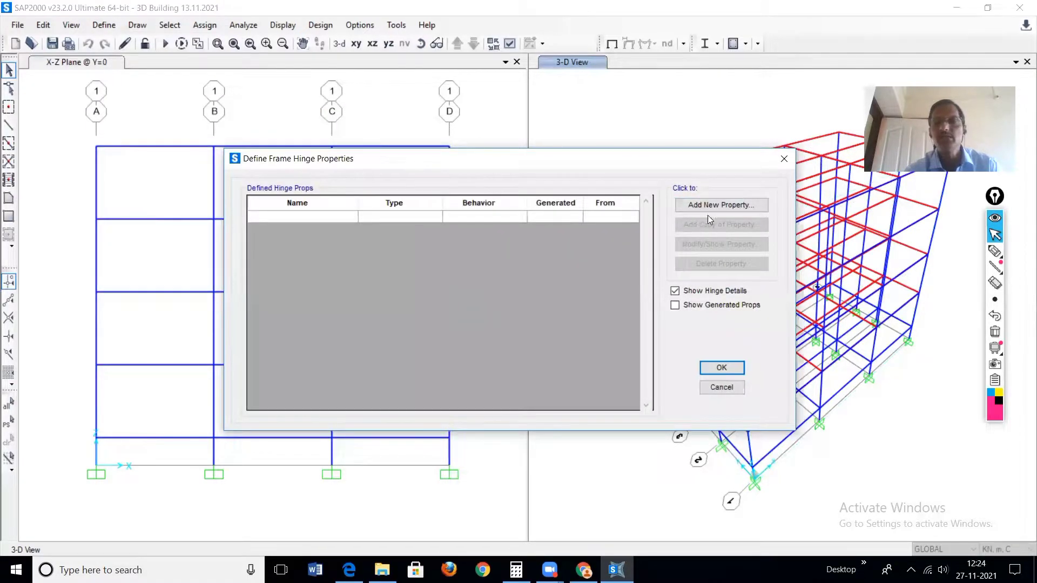
pyautogui.click(722, 368)
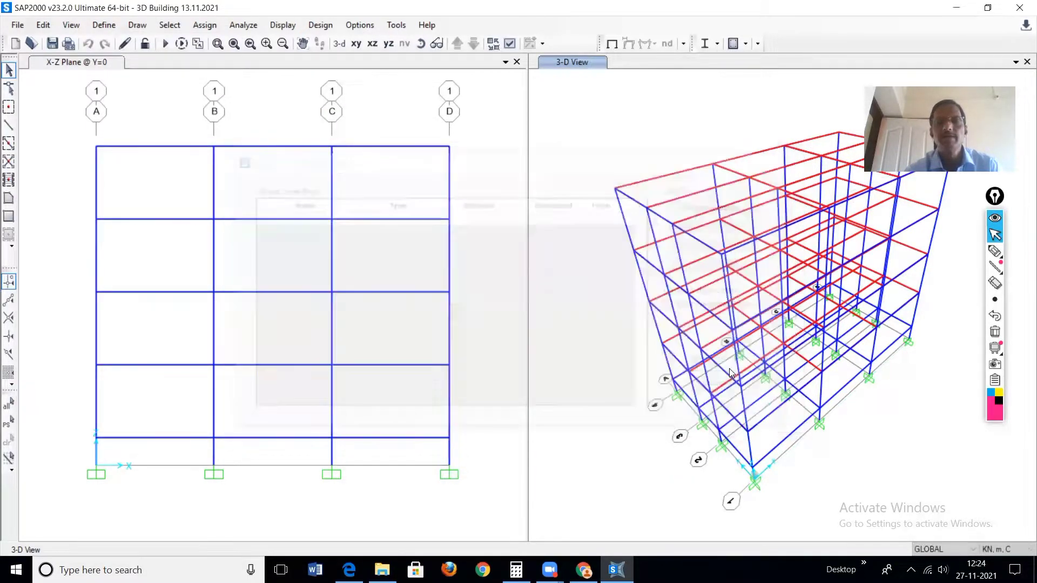
# Underline the Show Generated Props option in the frame hinge property definitions with the pen and turn the option on.
pyautogui.click(104, 26)
pyautogui.moveTo(130, 65)
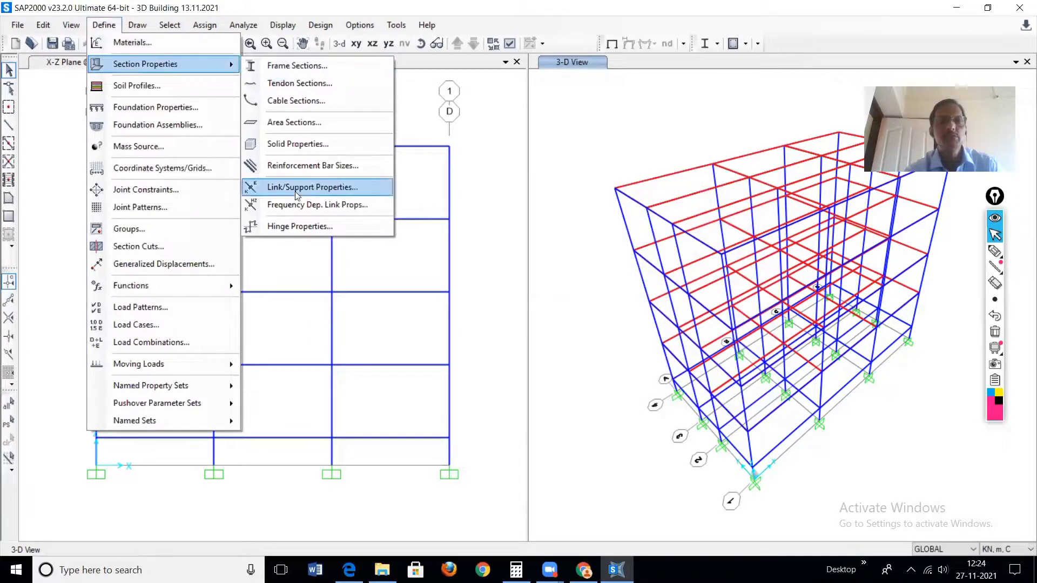
pyautogui.click(293, 226)
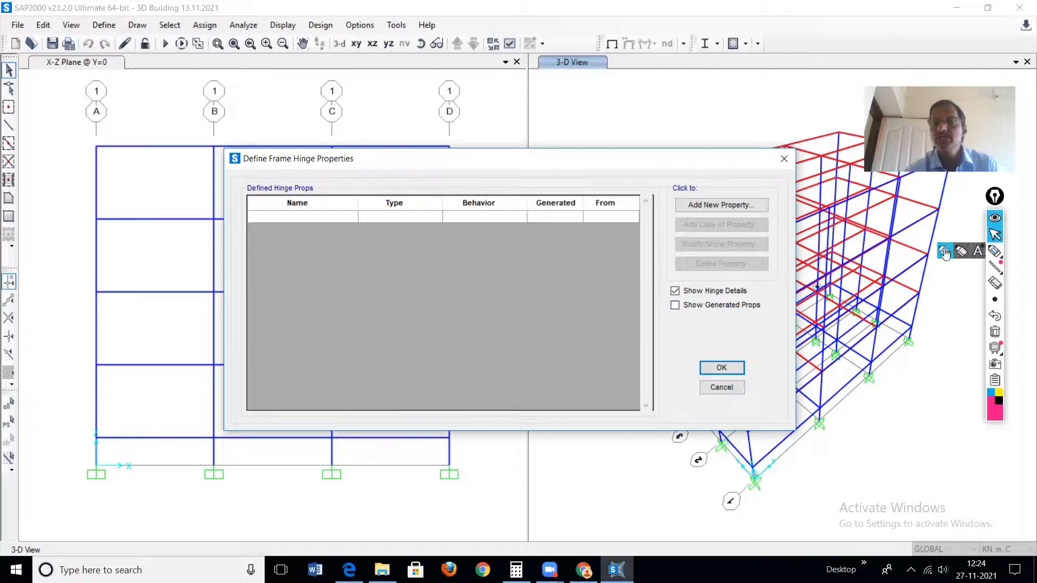
pyautogui.click(995, 251)
pyautogui.moveTo(689, 311); pyautogui.dragTo(745, 312)
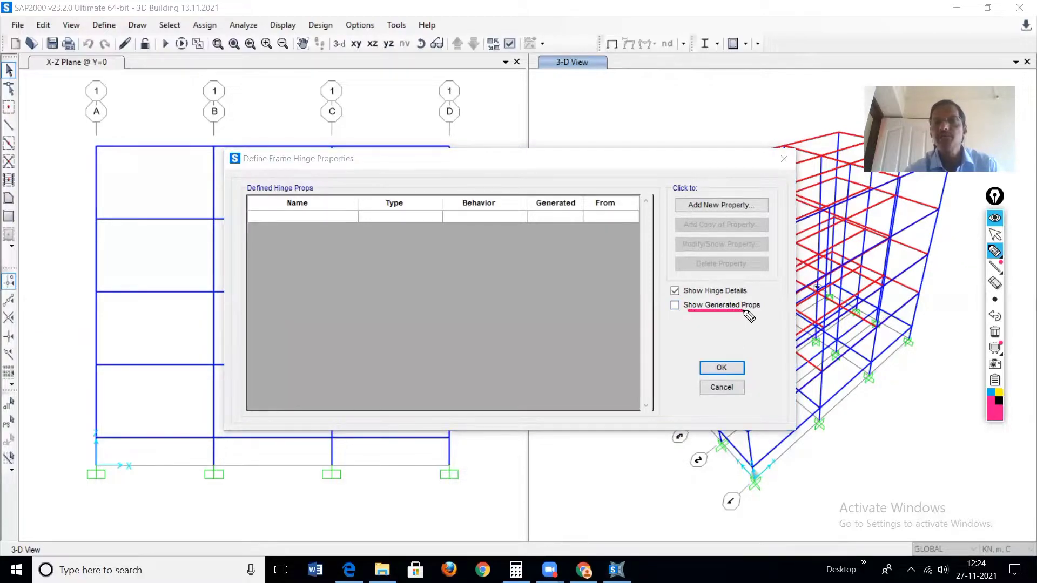
pyautogui.rightClick(674, 307)
pyautogui.click(674, 306)
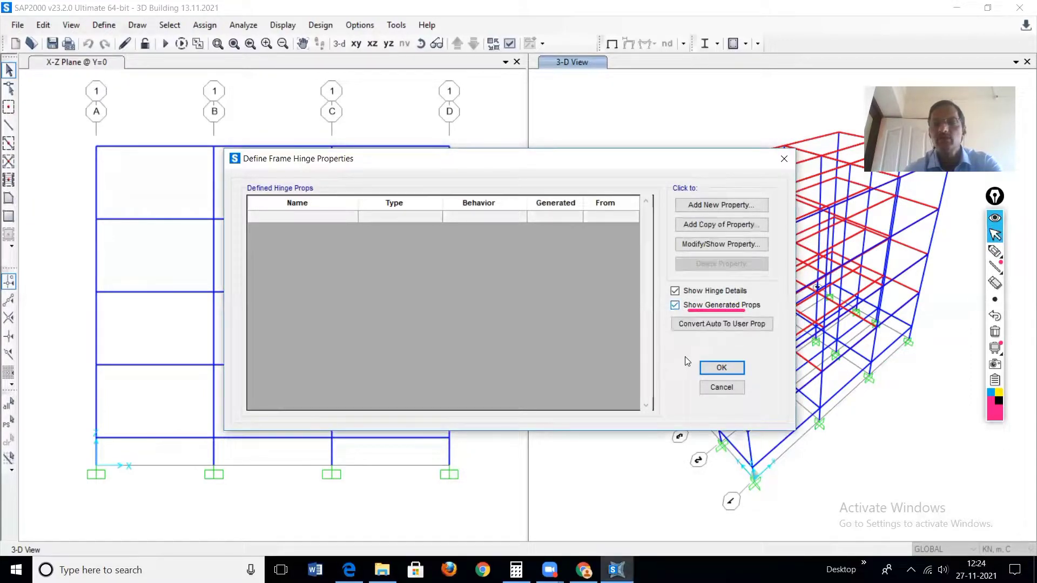
# Browse the generated hinges and open the detailed property data of the Moment M3 hinge 22H1.
pyautogui.scroll(-10, 436, 300)
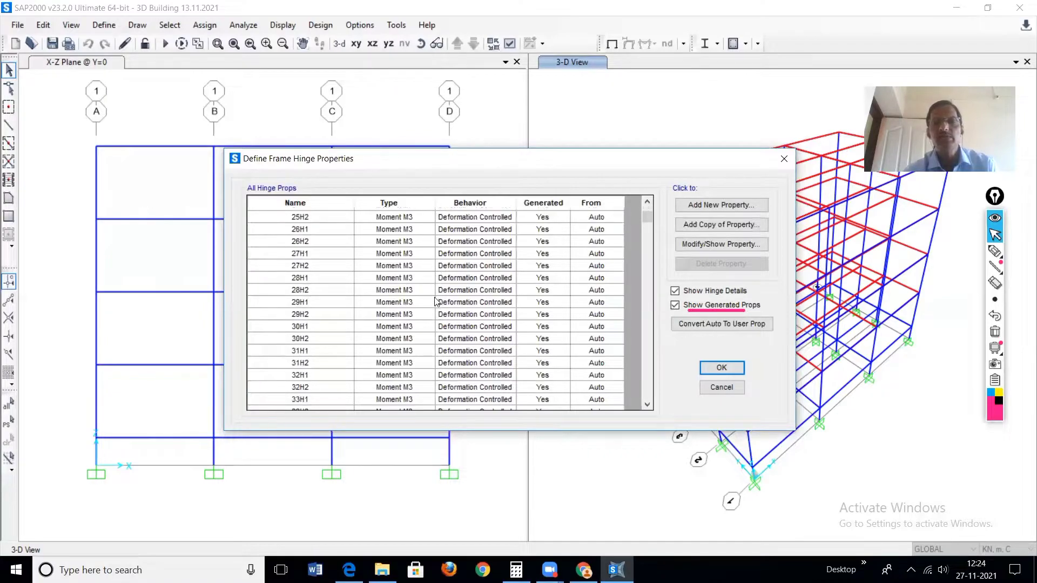
pyautogui.scroll(-10, 436, 308)
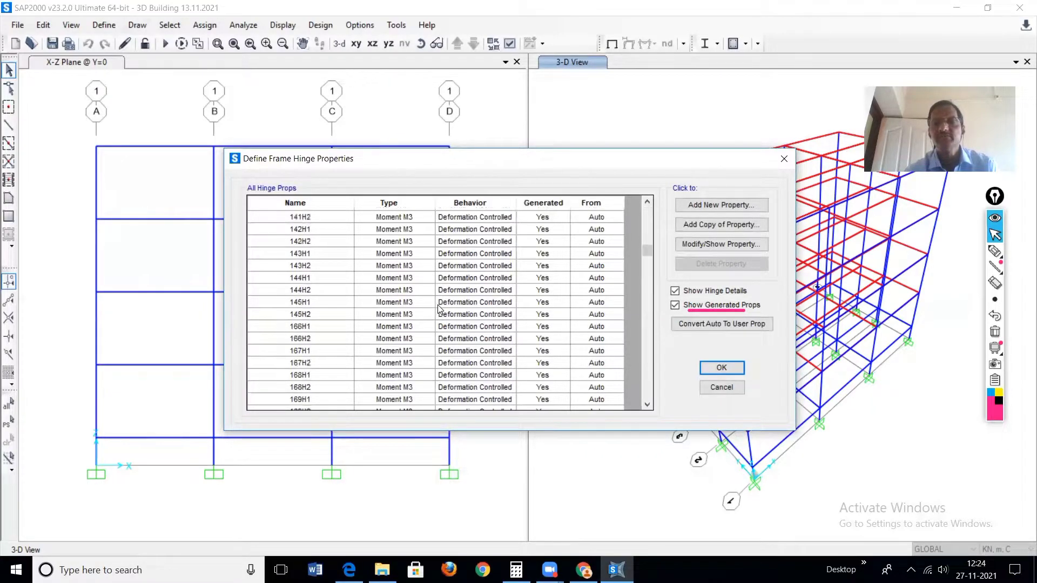
pyautogui.scroll(-8, 346, 338)
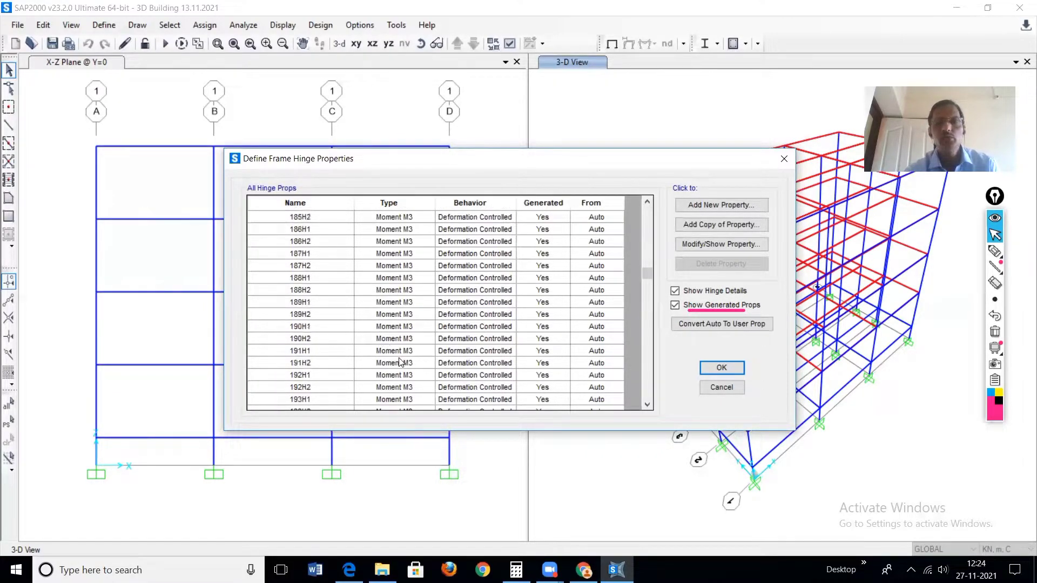
pyautogui.scroll(-2, 425, 337)
pyautogui.scroll(11, 425, 338)
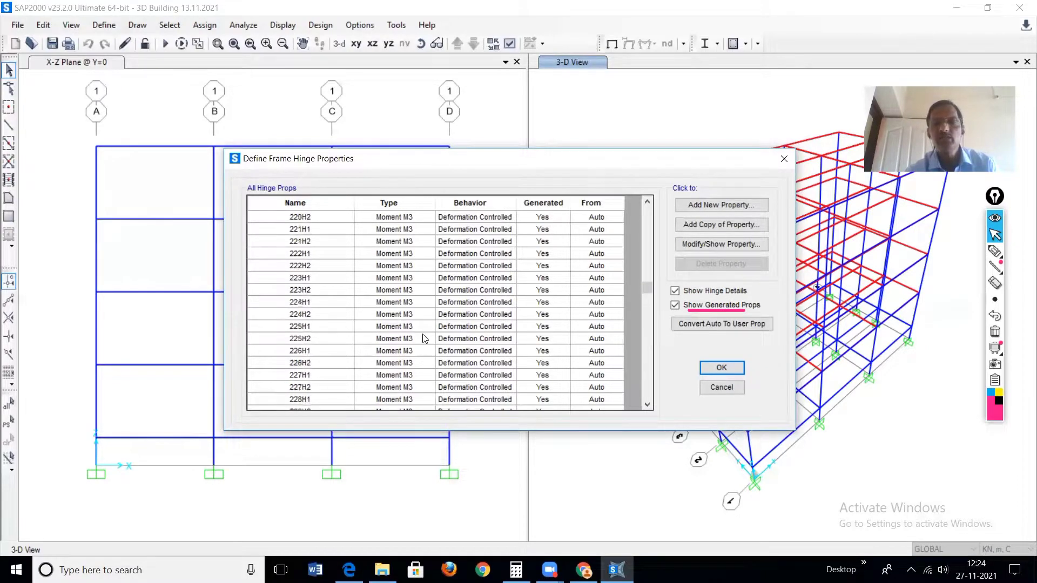
pyautogui.scroll(20, 424, 338)
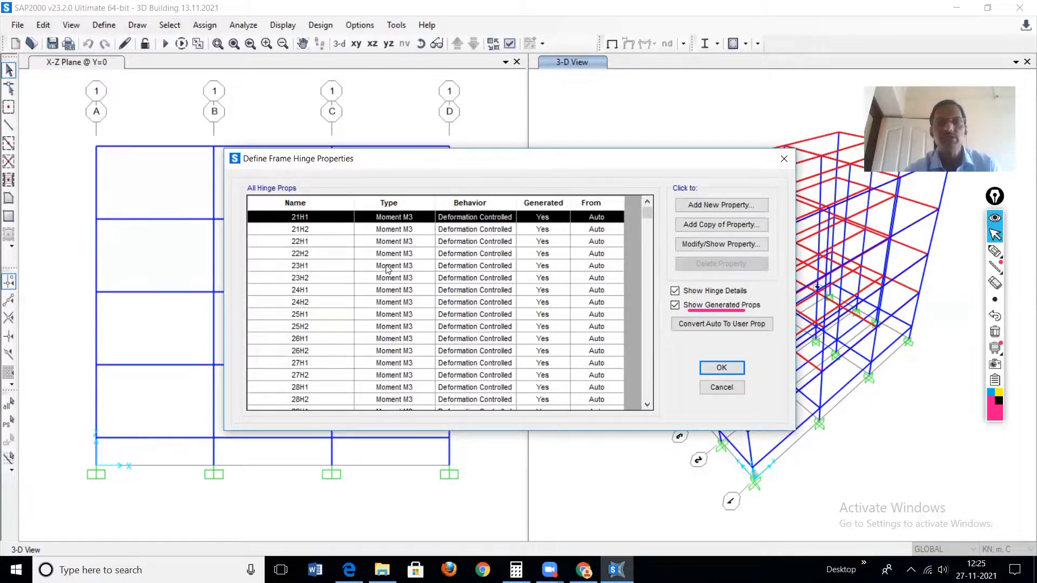
pyautogui.click(408, 241)
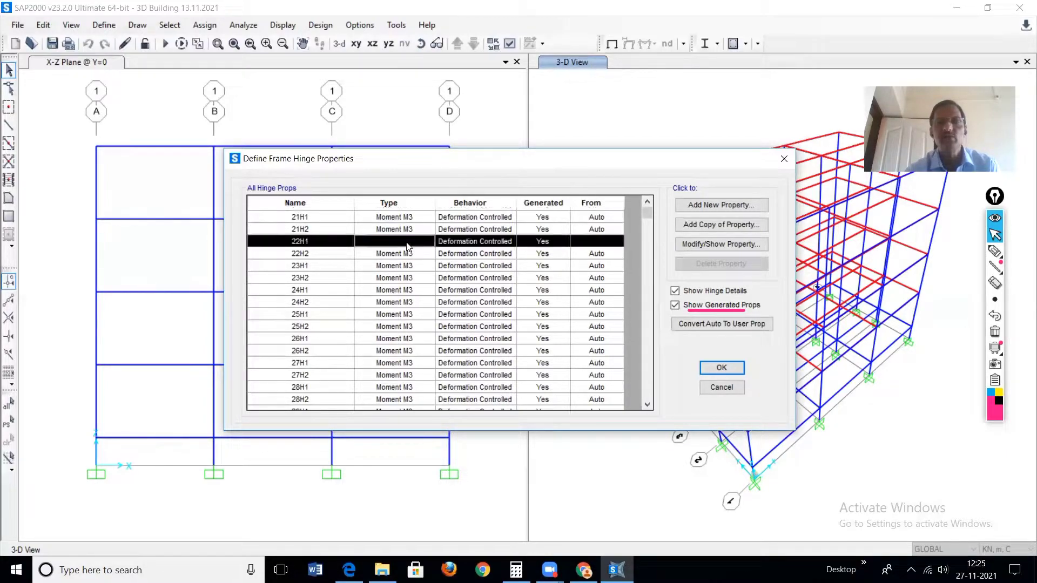
pyautogui.click(723, 245)
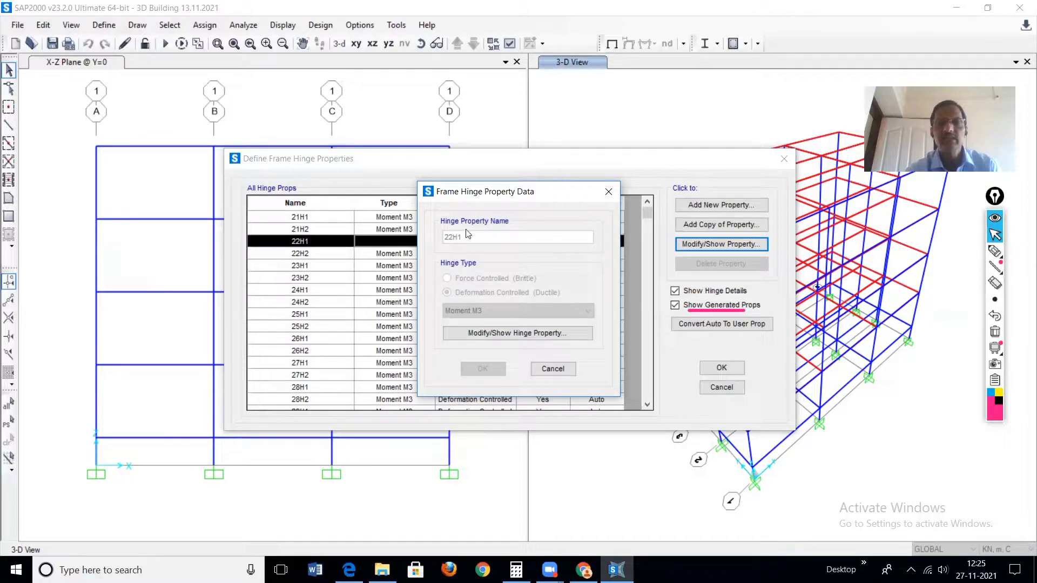
pyautogui.click(498, 334)
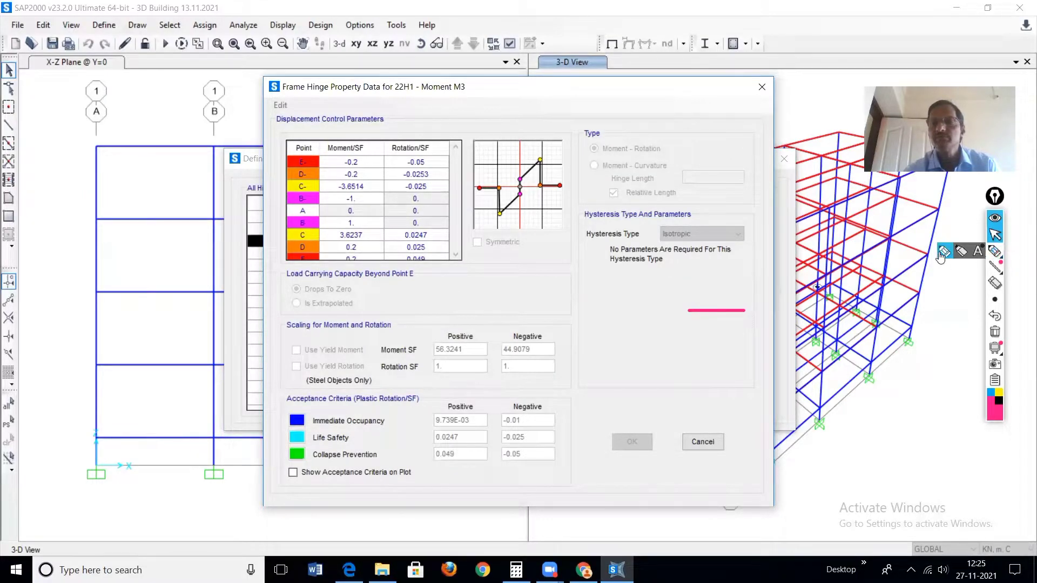
# Mark the moment-rotation plot, the Moment/SF and Rotation/SF headings and the hinge name with the pen, and close hinge 22H1's data.
pyautogui.click(995, 251)
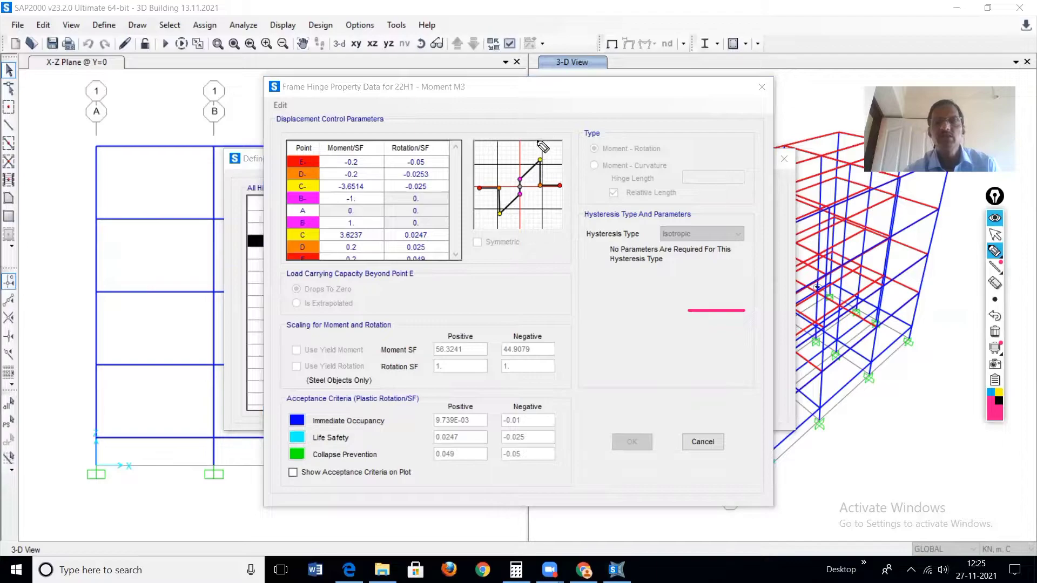
pyautogui.moveTo(540, 137)
pyautogui.mouseDown()
pyautogui.moveTo(498, 141)
pyautogui.moveTo(482, 227)
pyautogui.moveTo(538, 229)
pyautogui.moveTo(562, 201)
pyautogui.moveTo(546, 143)
pyautogui.mouseUp()
pyautogui.moveTo(328, 151); pyautogui.dragTo(426, 152)
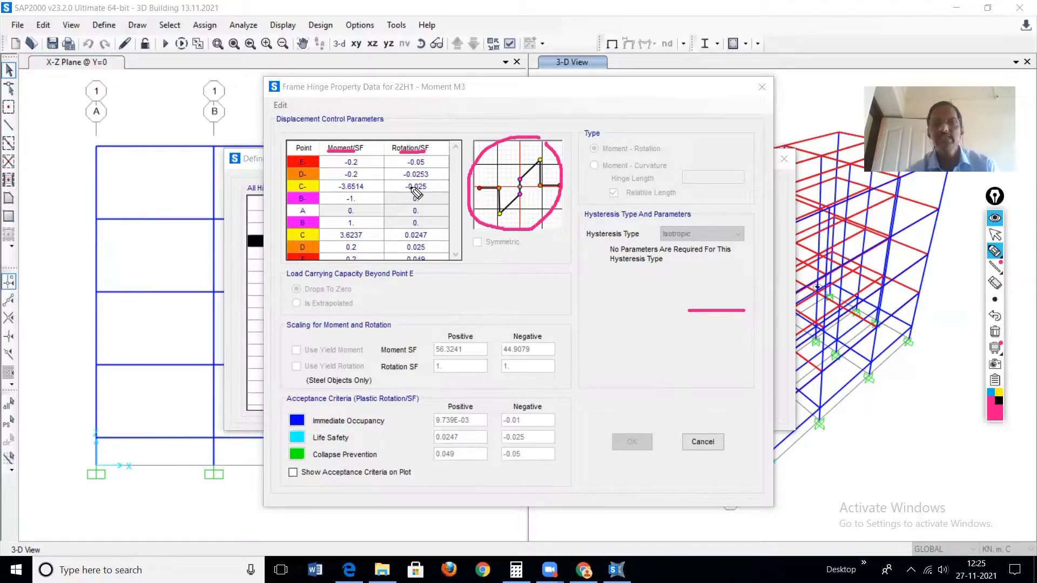
pyautogui.moveTo(397, 93); pyautogui.dragTo(444, 94)
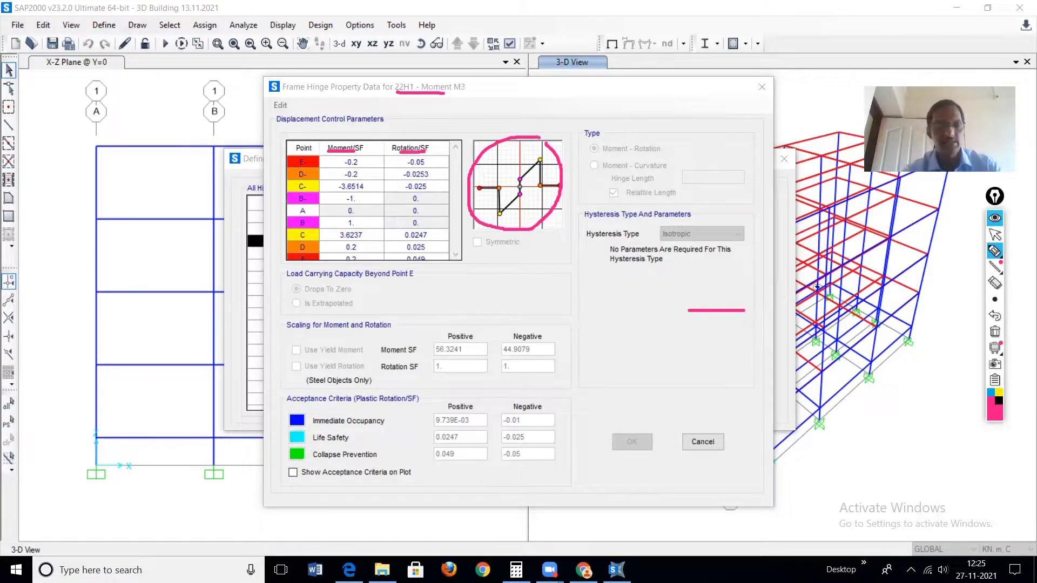
pyautogui.rightClick(702, 445)
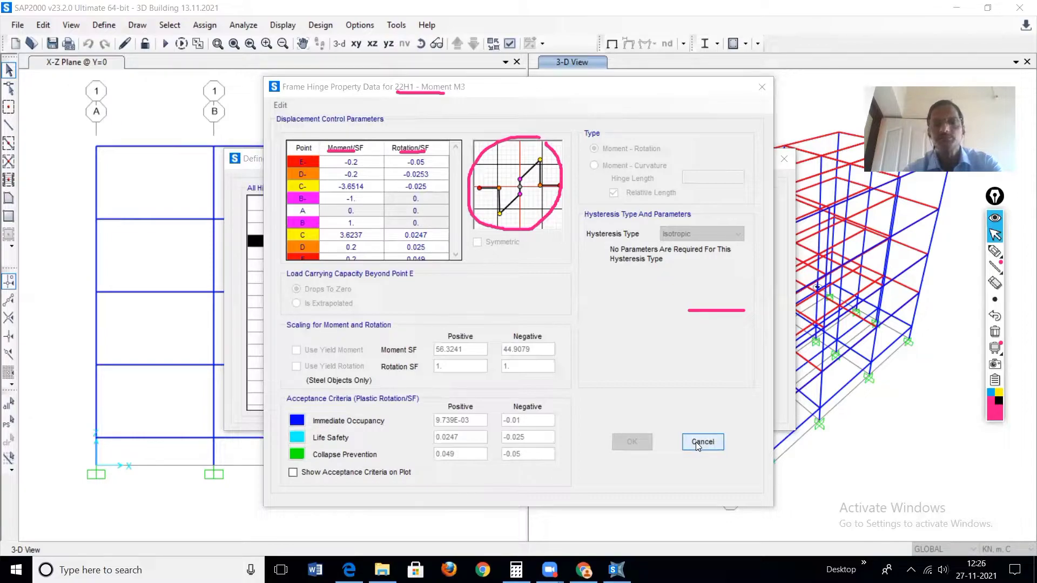
pyautogui.click(697, 441)
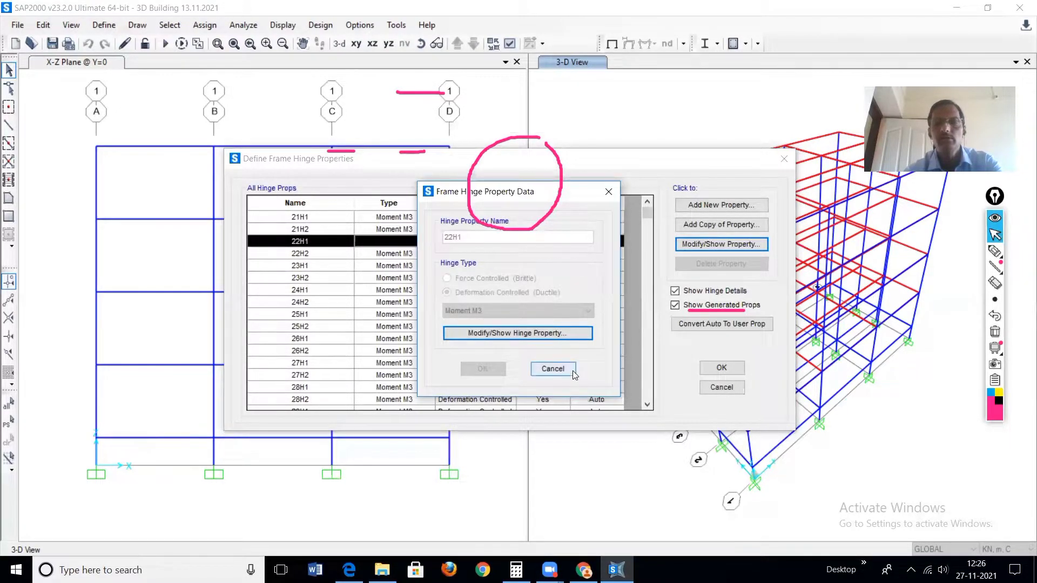
pyautogui.click(552, 368)
# Find the Interacting P-M2-M3 hinges among the generated ones and open the detailed property data of hinge 43H2.
pyautogui.scroll(-8, 511, 313)
pyautogui.scroll(-10, 511, 318)
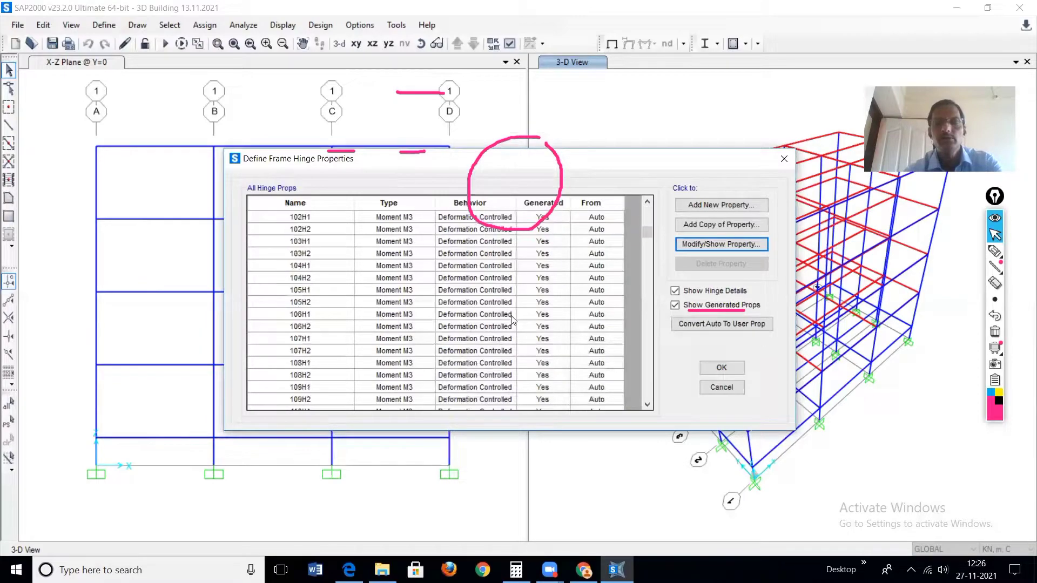
pyautogui.moveTo(644, 264); pyautogui.dragTo(646, 348)
pyautogui.click(398, 318)
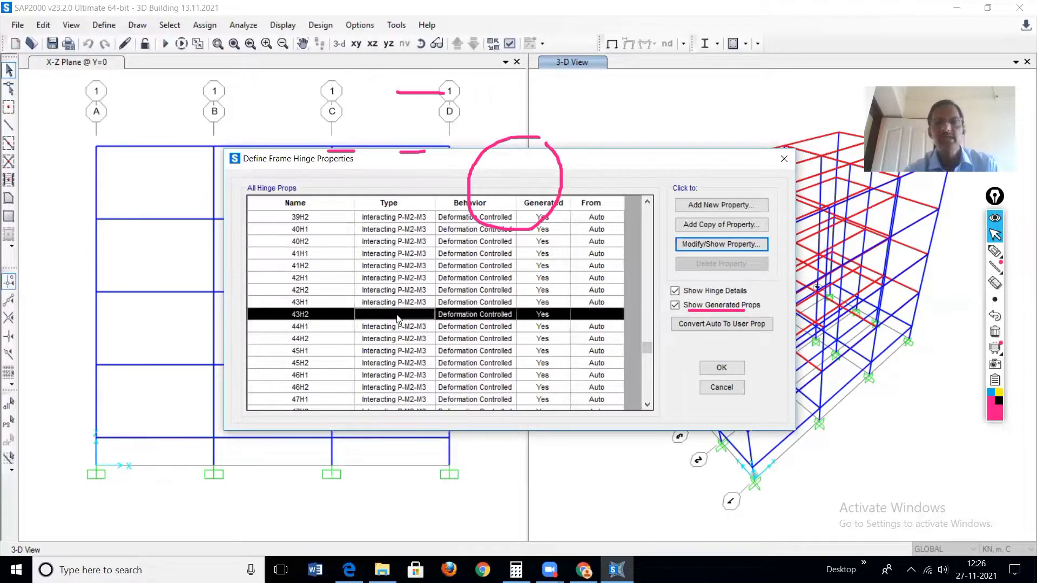
pyautogui.click(717, 244)
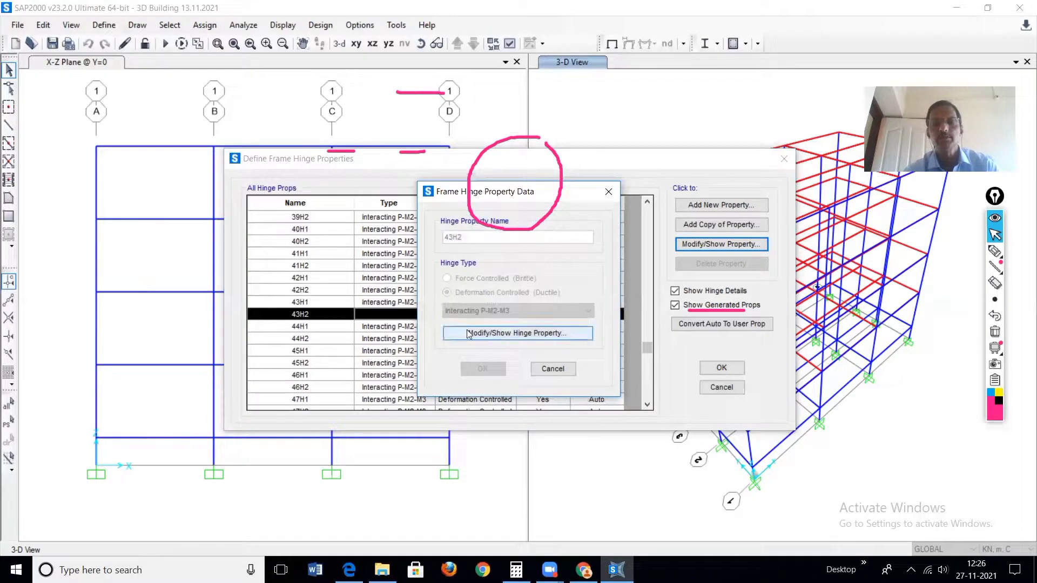
pyautogui.click(500, 333)
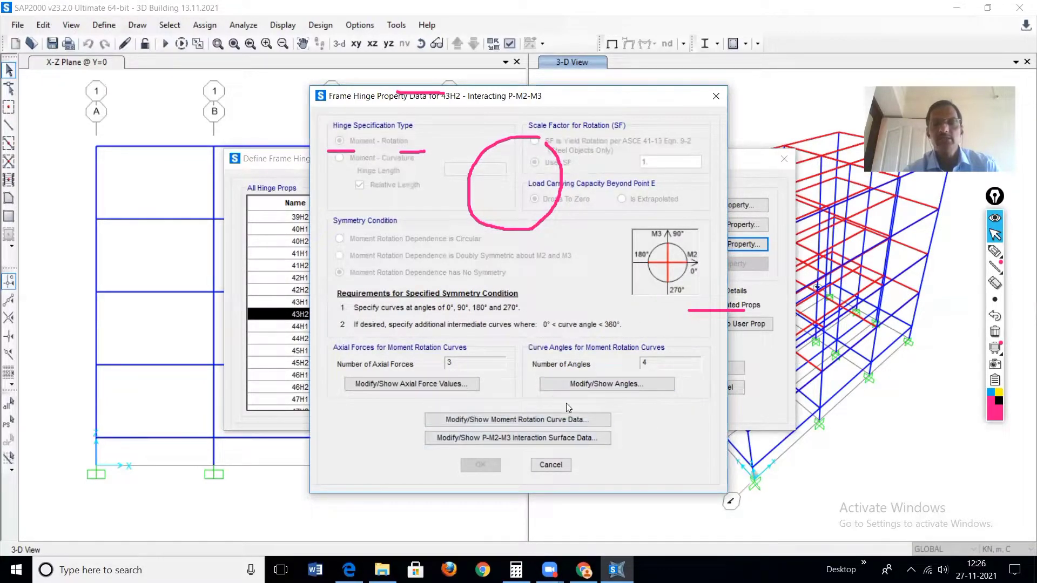
# View the curve angles and the moment rotation curve data of hinge 43H2.
pyautogui.click(603, 393)
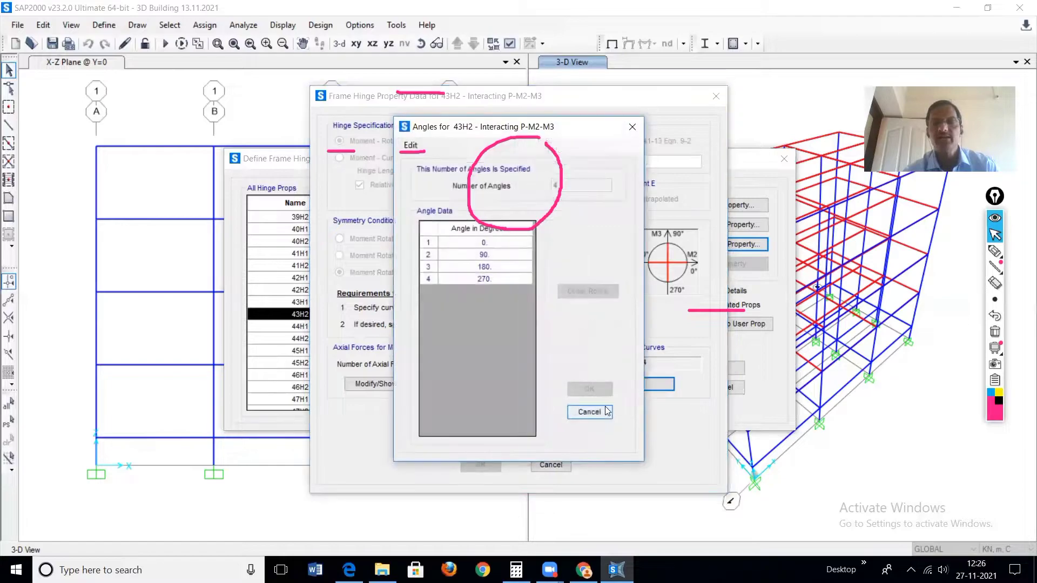
pyautogui.click(589, 412)
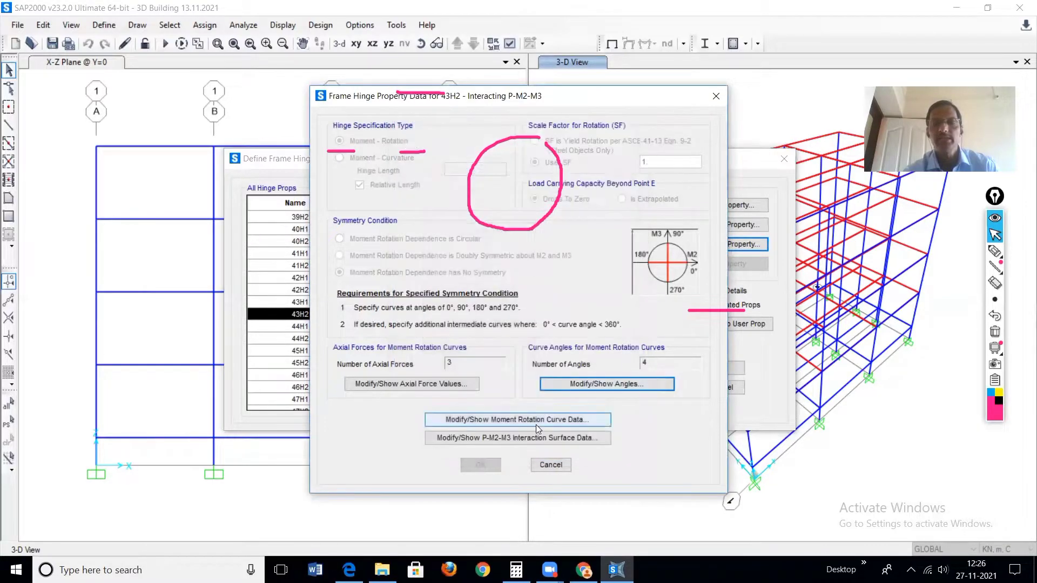
pyautogui.click(536, 421)
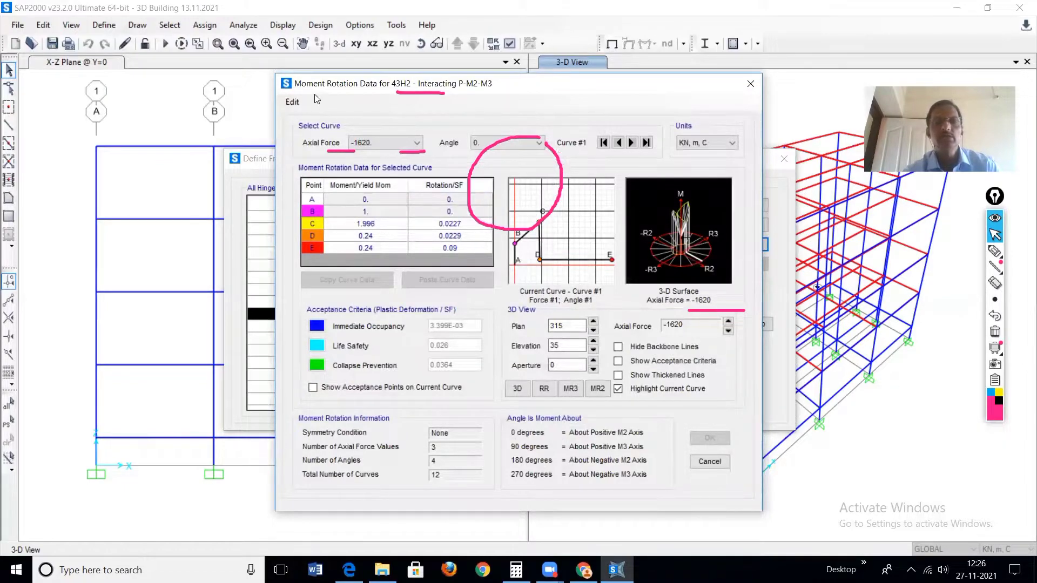
pyautogui.click(710, 461)
# Examine the P-M2-M3 interaction surface definition of hinge 43H2 with the pen annotations cleared, and cancel out of the hinge definitions.
pyautogui.click(549, 438)
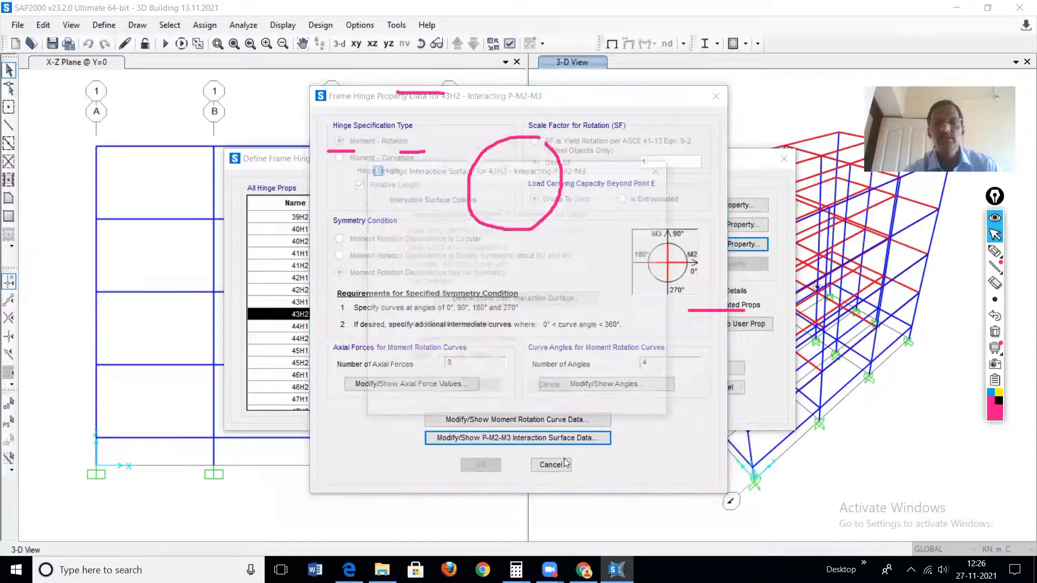
pyautogui.click(521, 301)
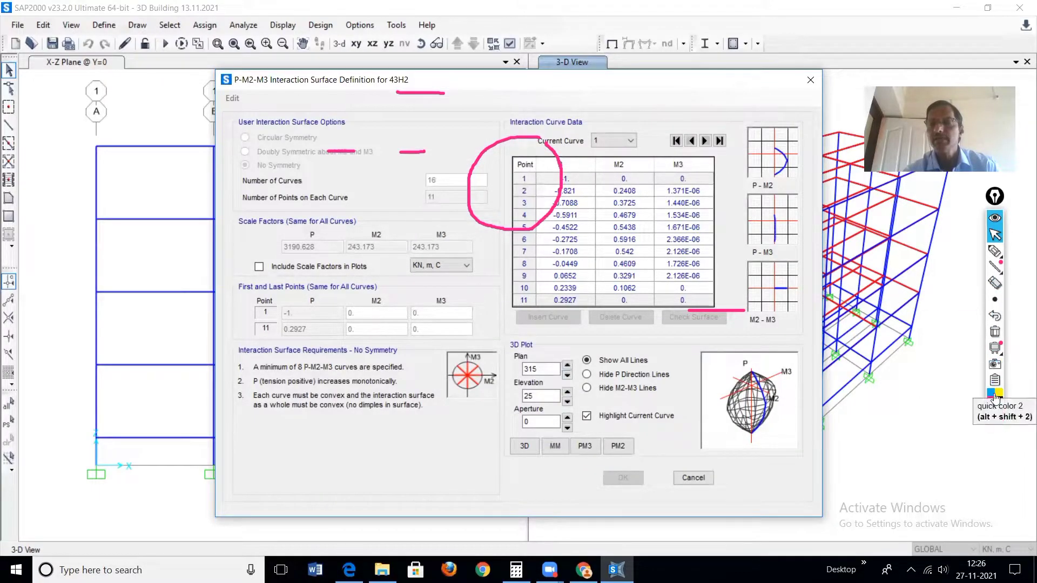
pyautogui.click(993, 333)
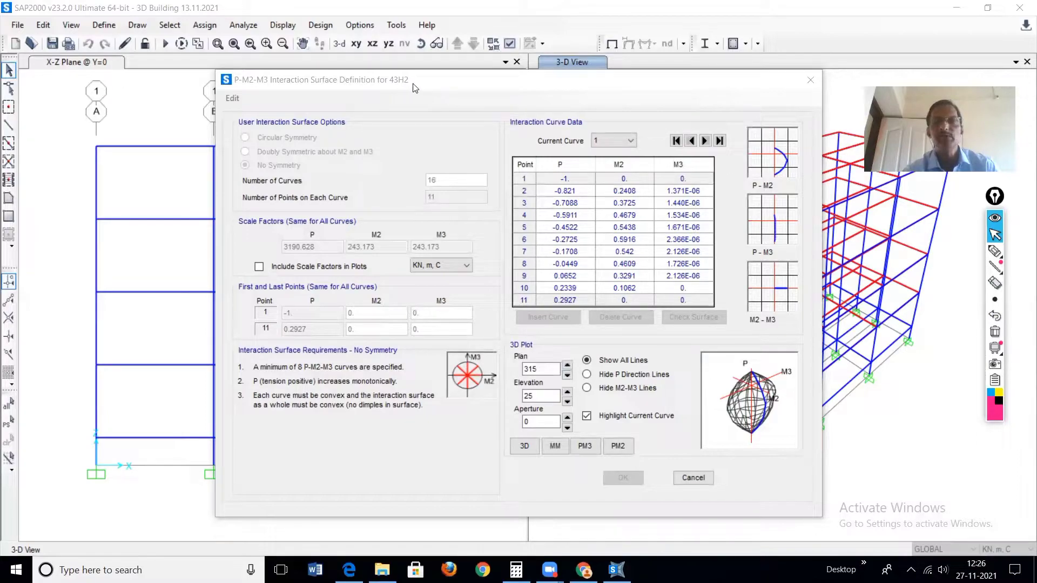
pyautogui.click(694, 478)
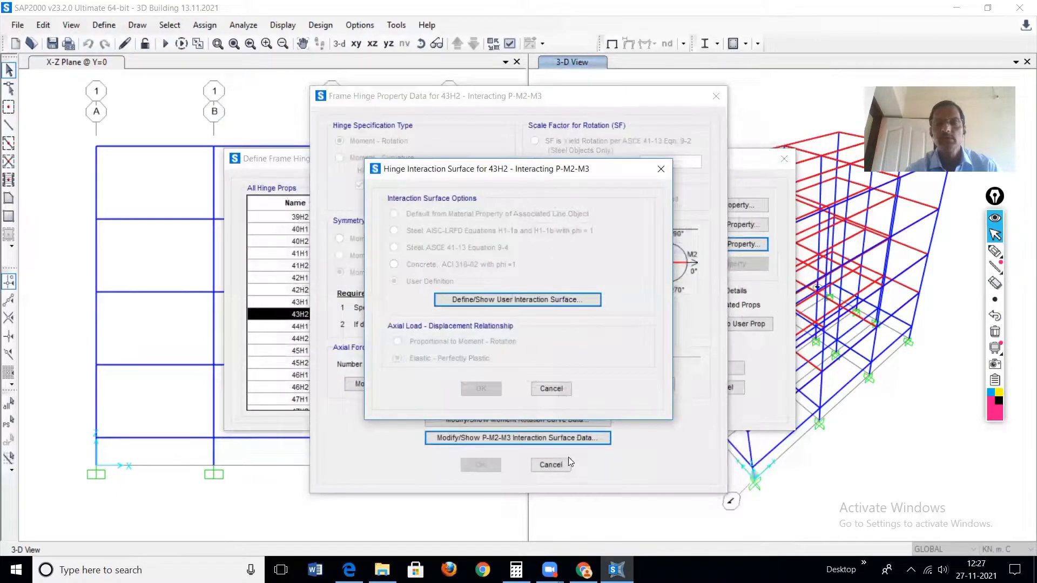
pyautogui.click(557, 389)
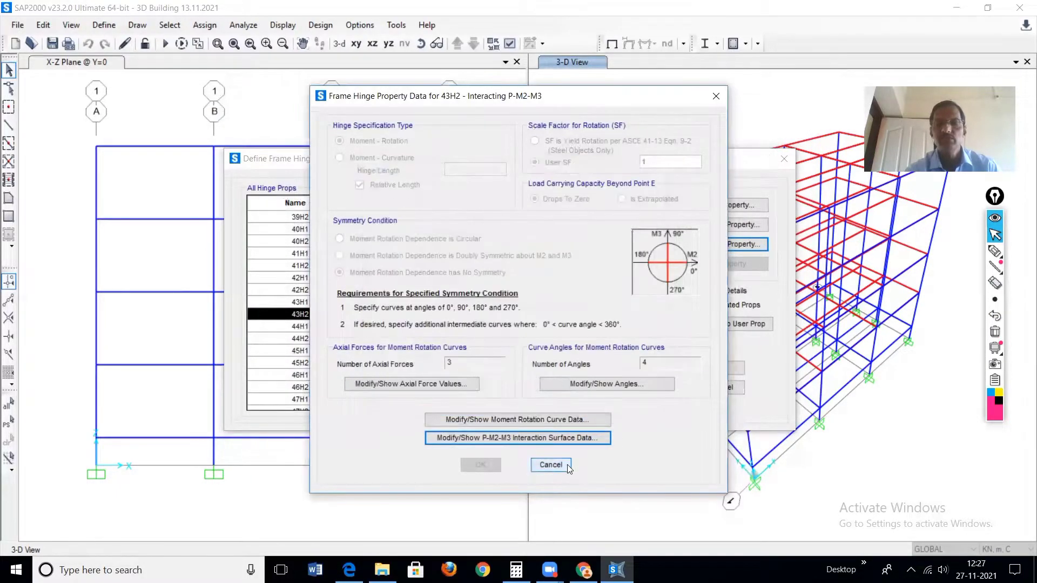
pyautogui.click(556, 468)
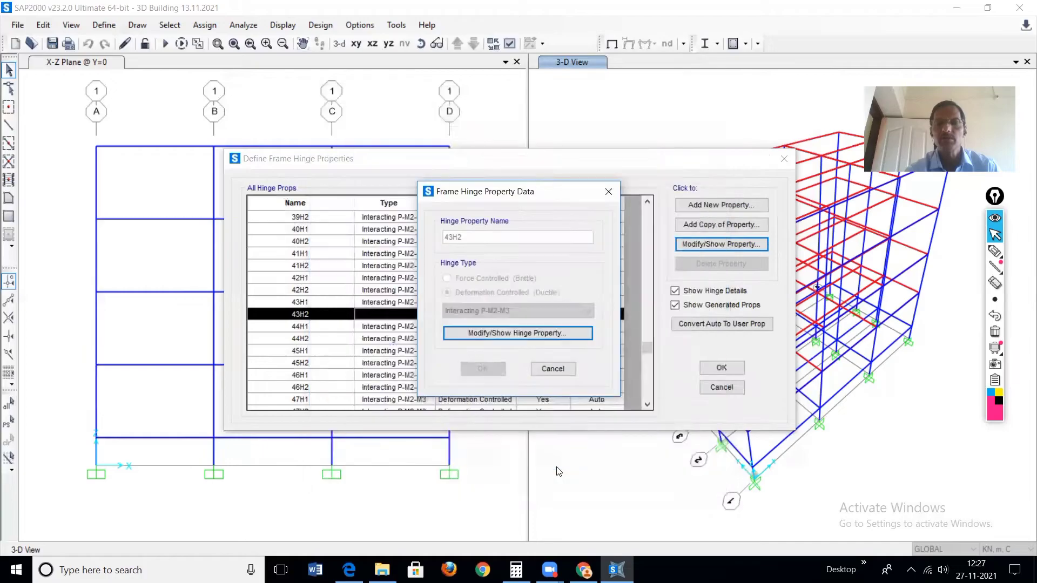
pyautogui.click(552, 369)
pyautogui.click(722, 388)
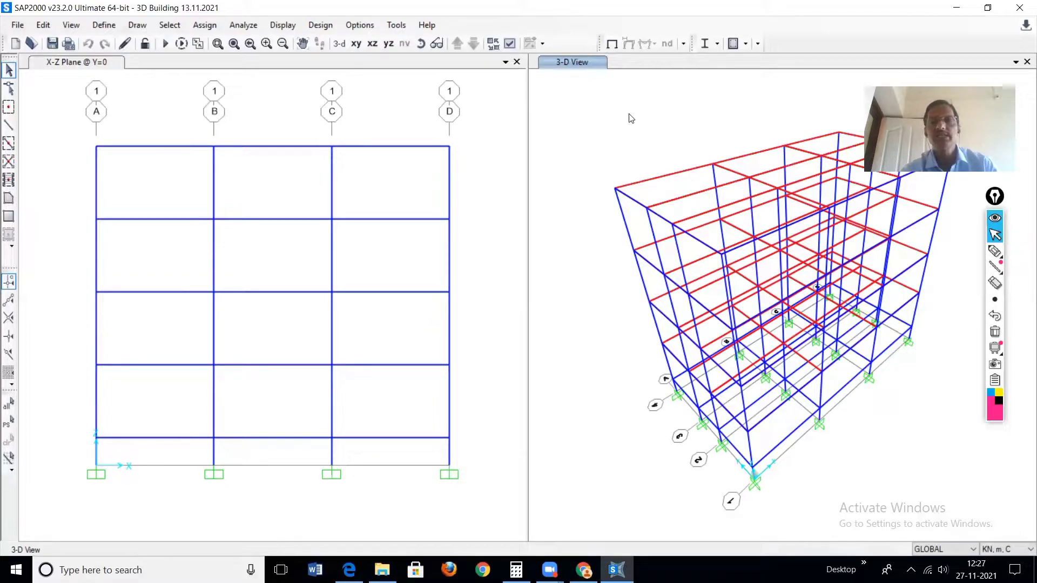
# Turn on joint labels in the 3-D view and select the roof corner joint on grid line A in the X-Z elevation.
pyautogui.click(511, 44)
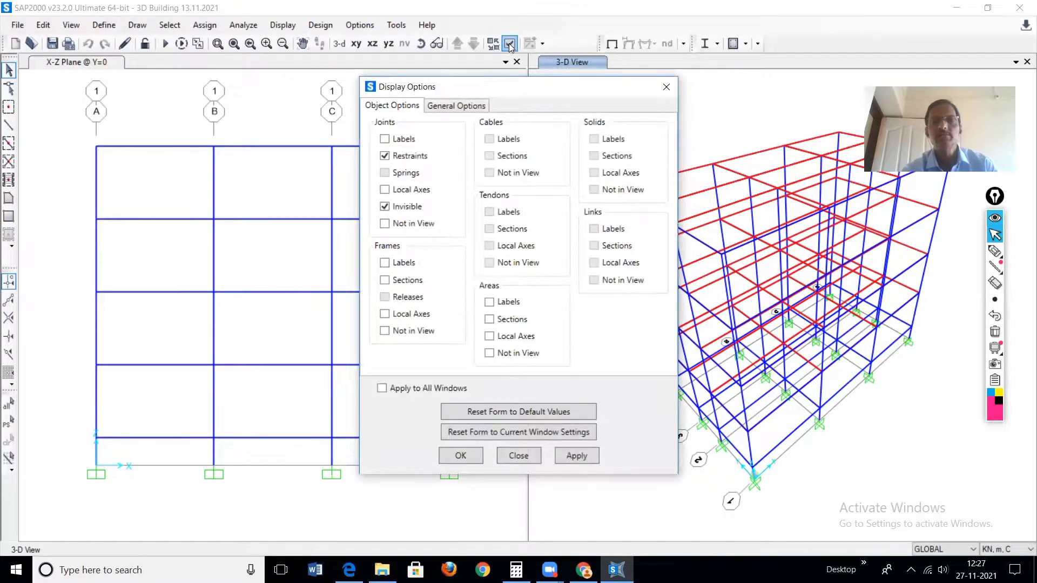
pyautogui.click(386, 140)
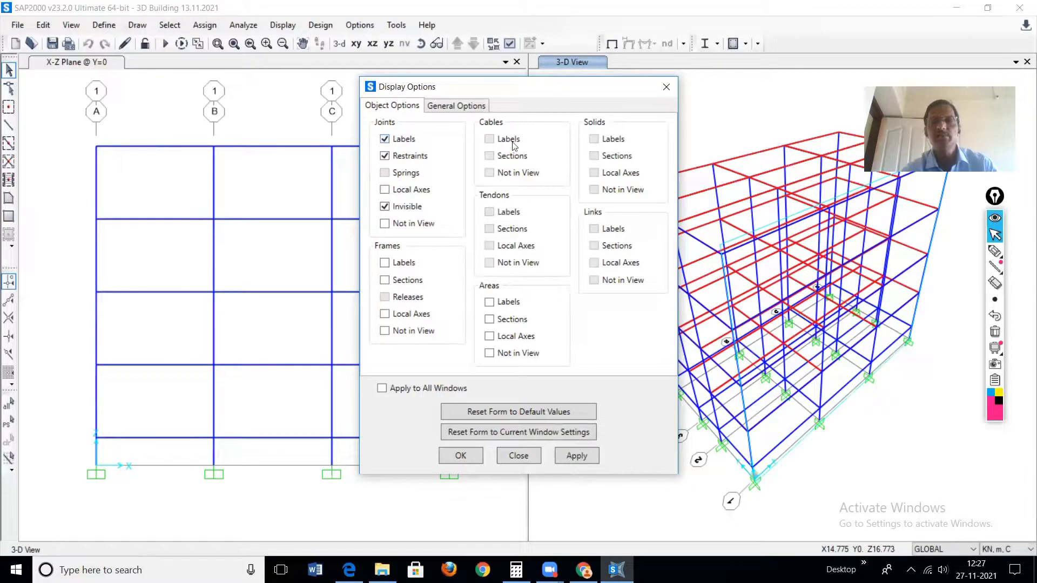
pyautogui.click(574, 456)
pyautogui.click(465, 457)
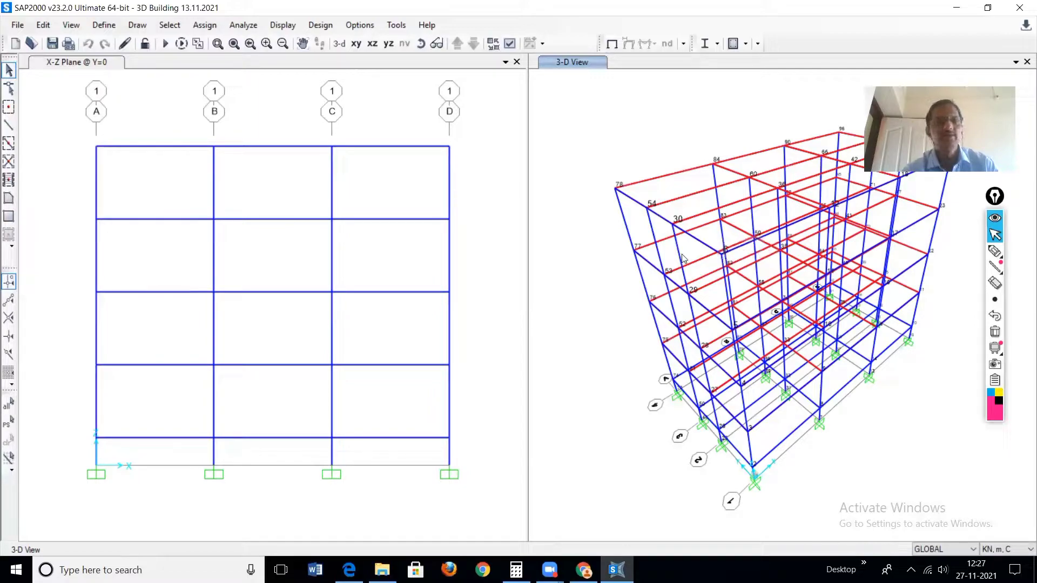
pyautogui.click(97, 147)
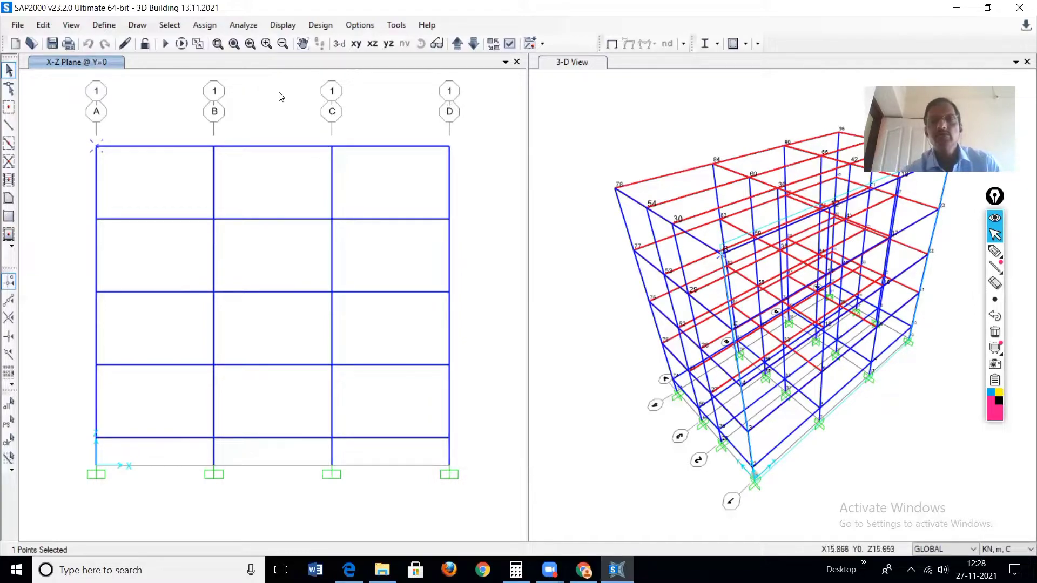
# Run the analysis for all load cases, underline the PUSH Y saved steps with the pen, and close the analysis messages.
pyautogui.click(165, 43)
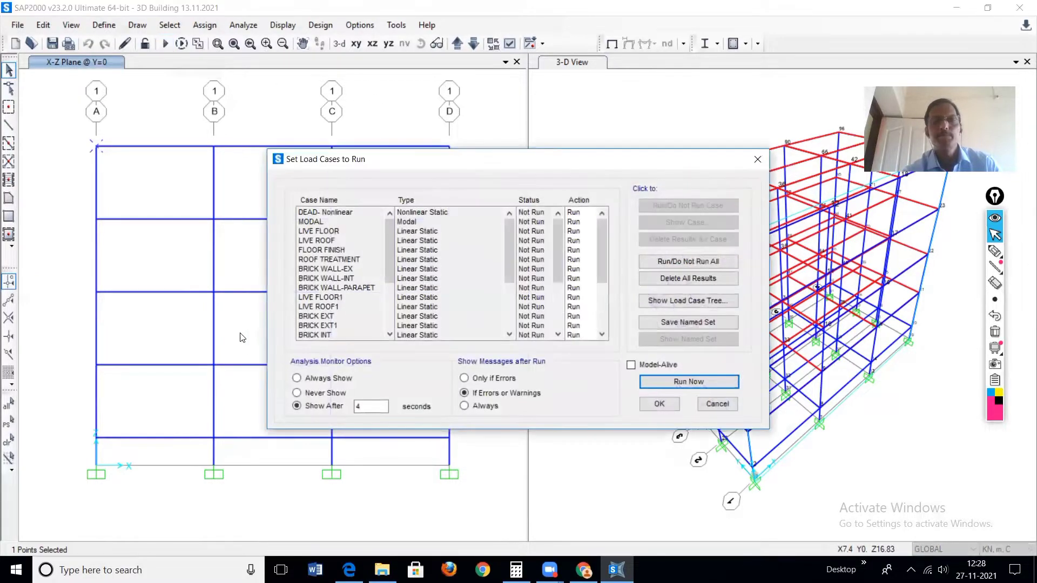
pyautogui.click(679, 381)
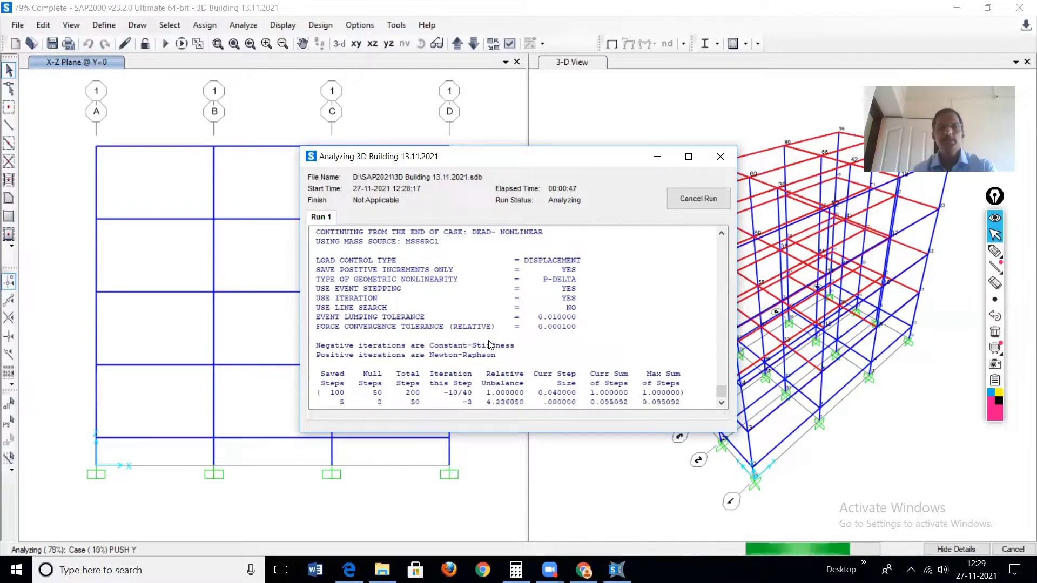
pyautogui.click(994, 251)
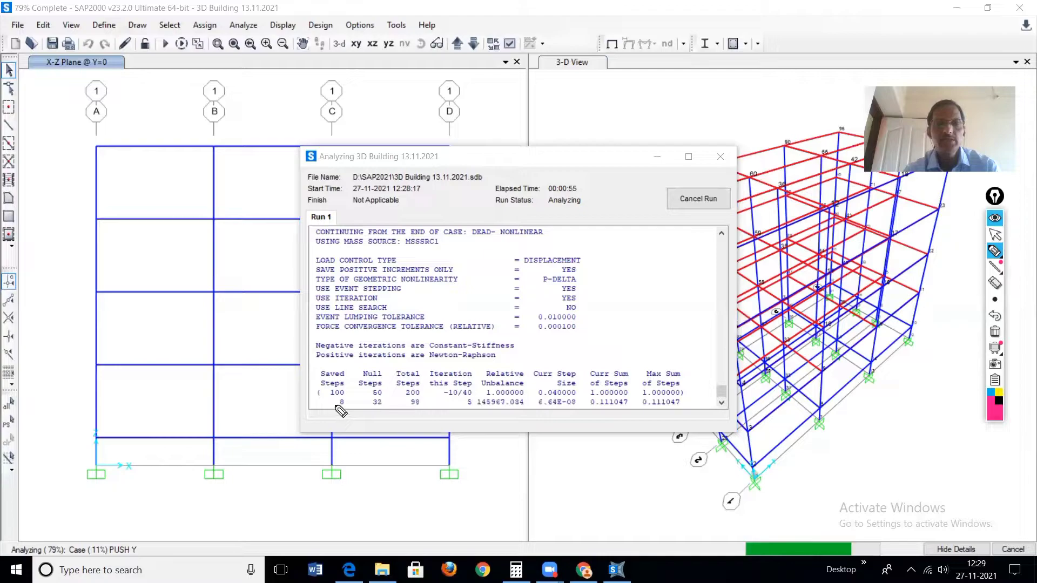
pyautogui.moveTo(334, 405); pyautogui.dragTo(351, 406)
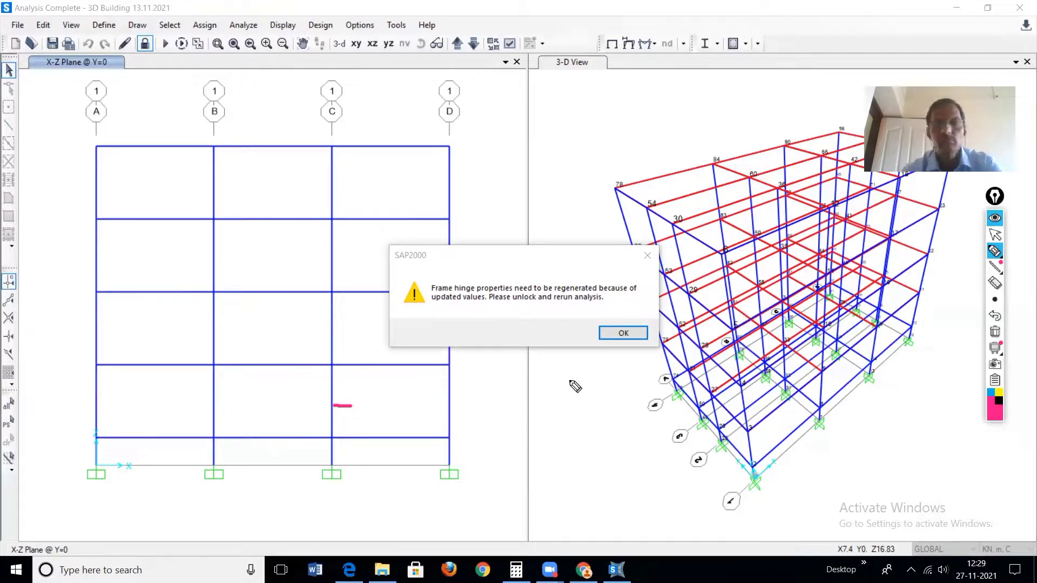
pyautogui.click(611, 335)
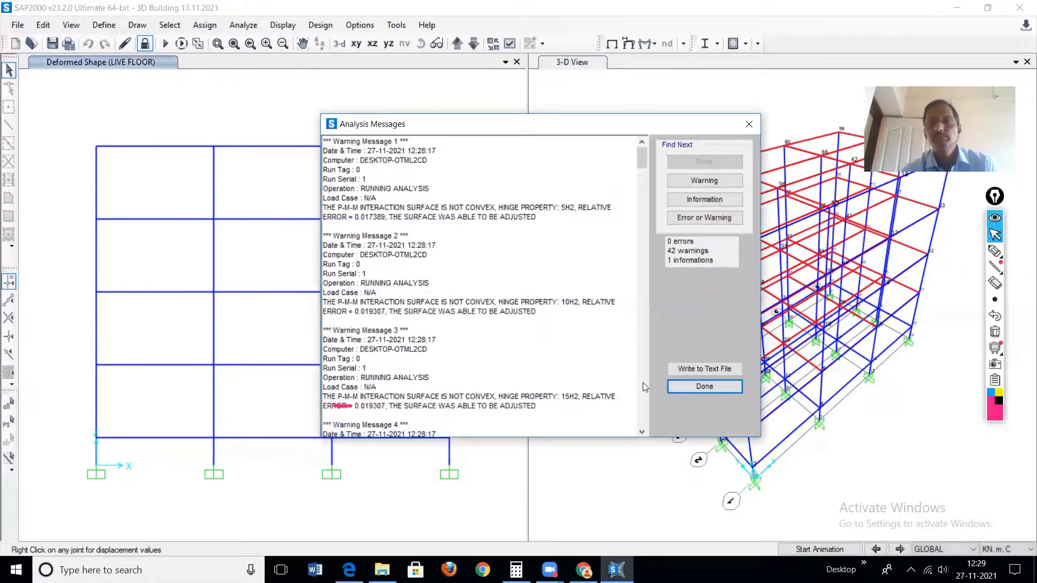
pyautogui.click(706, 387)
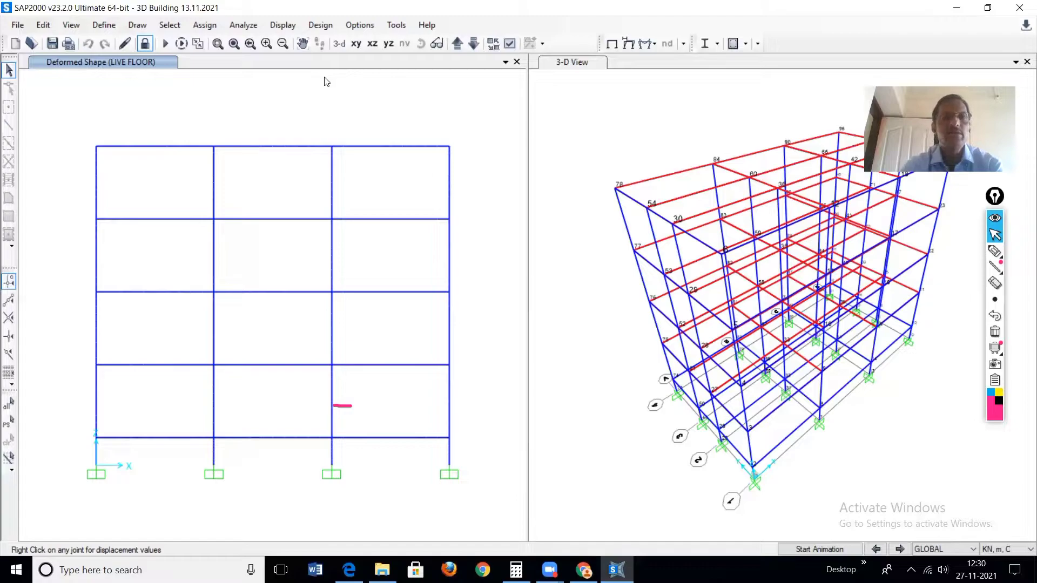
# View the static pushover curves of resultant base shear versus monitored displacement for PUSH X and PUSH Y.
pyautogui.click(281, 27)
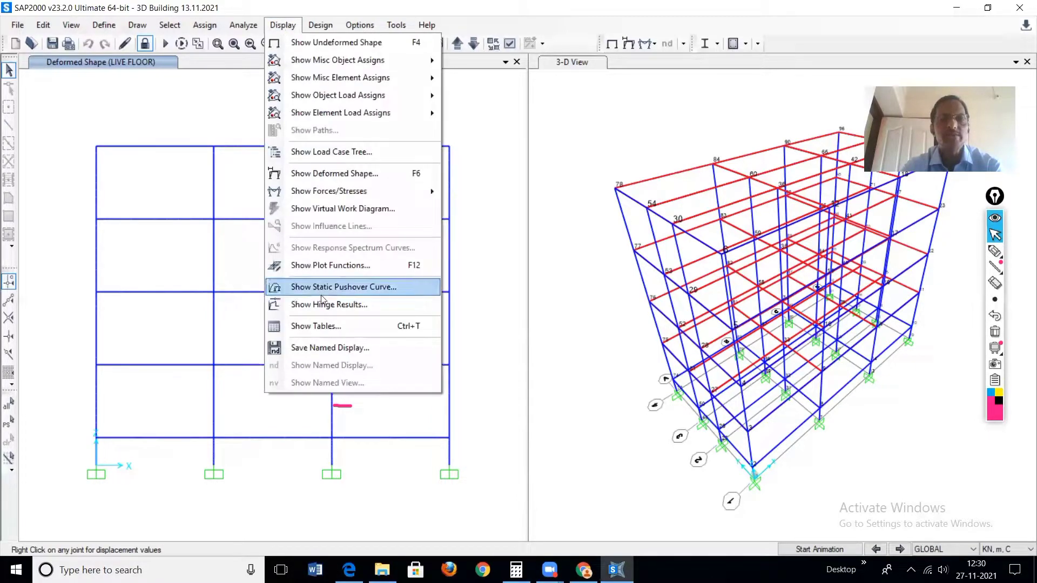
pyautogui.click(348, 289)
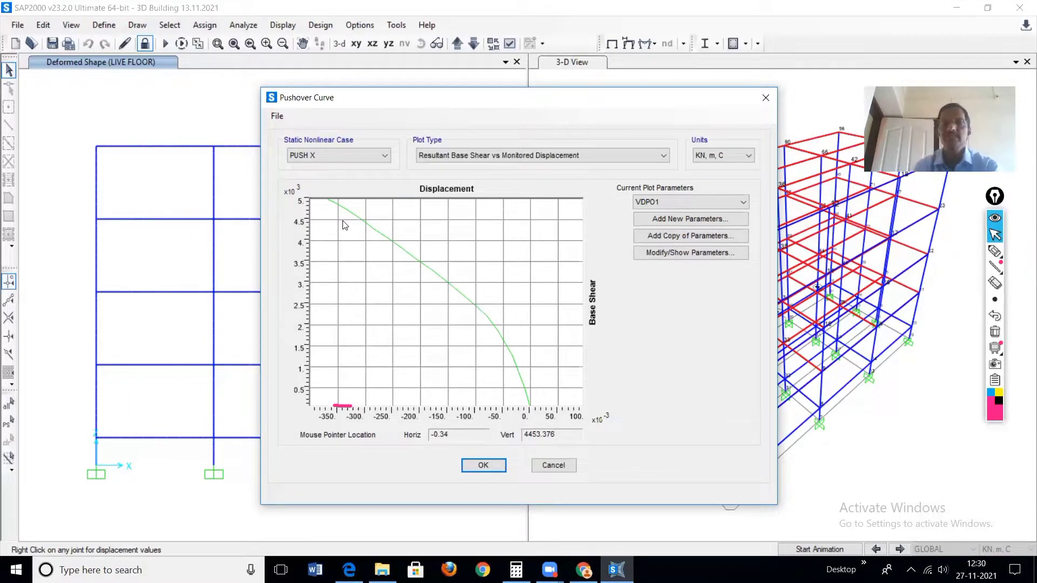
pyautogui.click(386, 155)
pyautogui.click(326, 178)
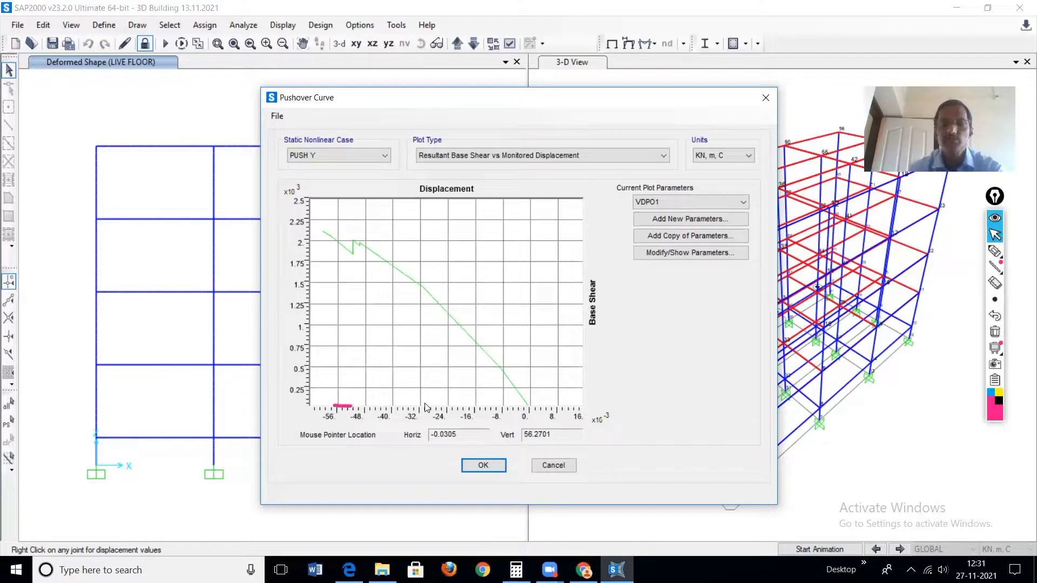
pyautogui.click(482, 466)
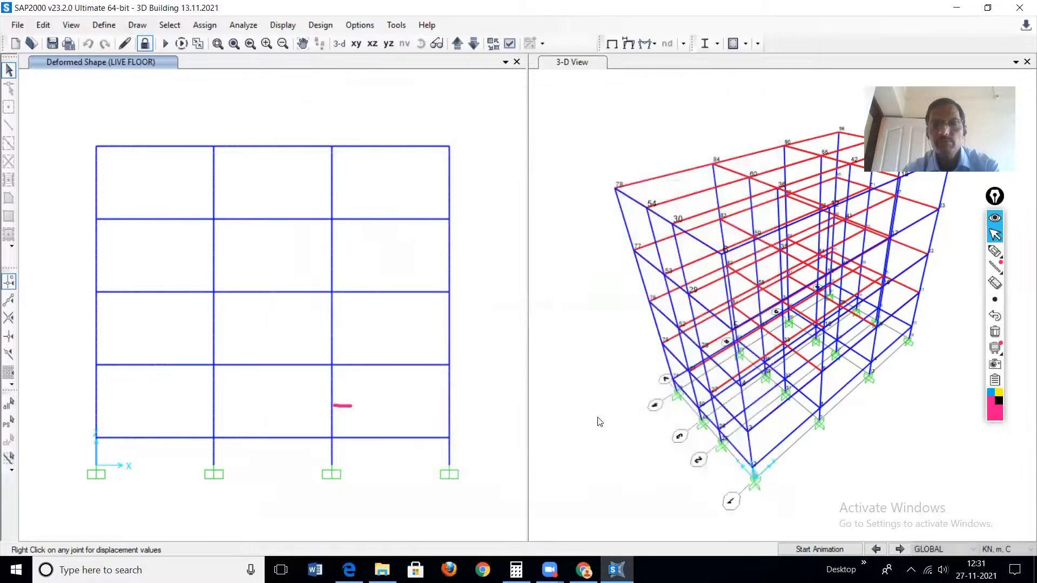
# Unlock the model and open the load case definitions.
pyautogui.click(146, 44)
pyautogui.click(540, 337)
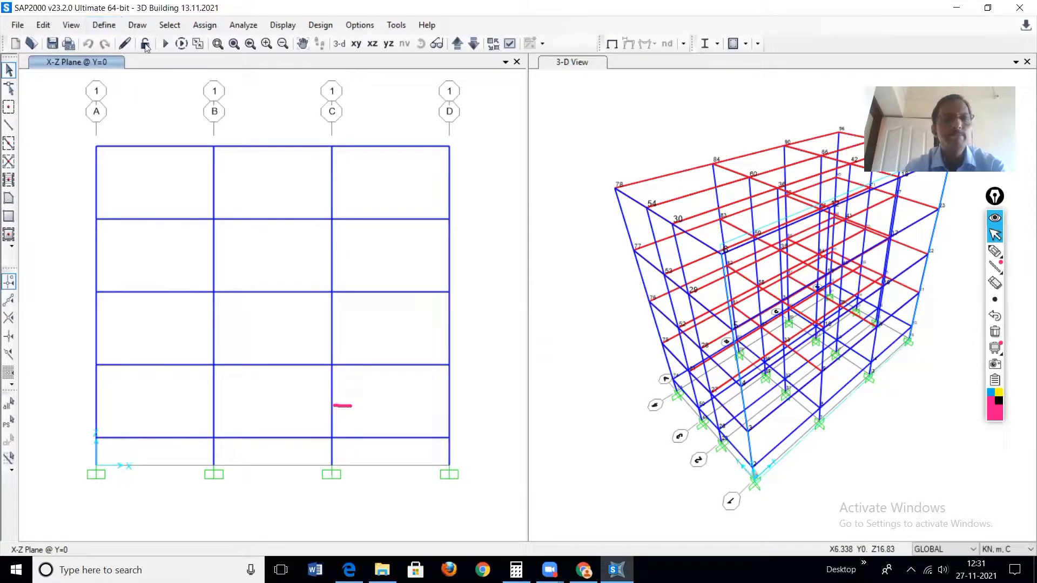
pyautogui.click(103, 25)
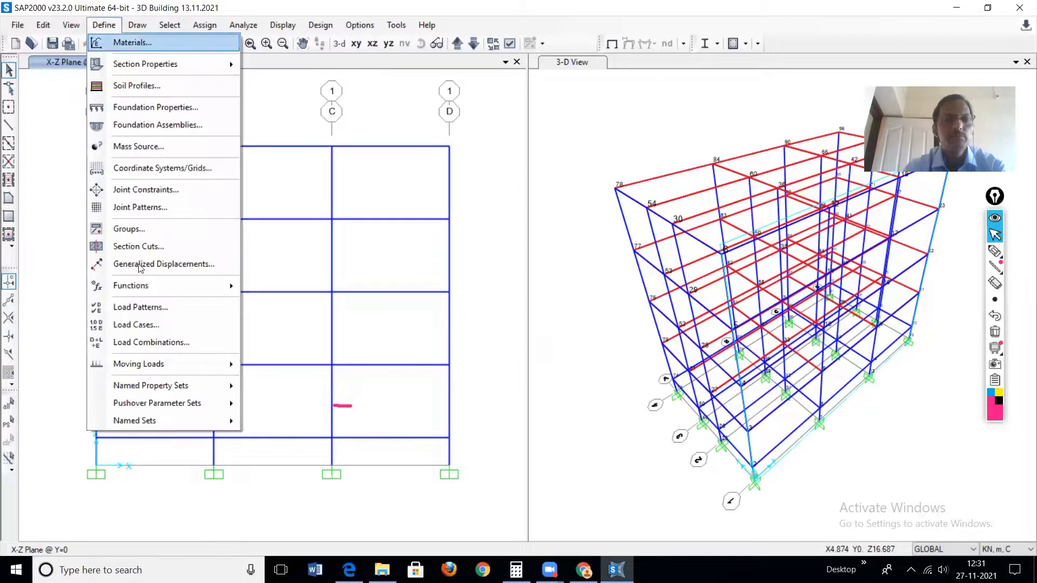
pyautogui.click(141, 326)
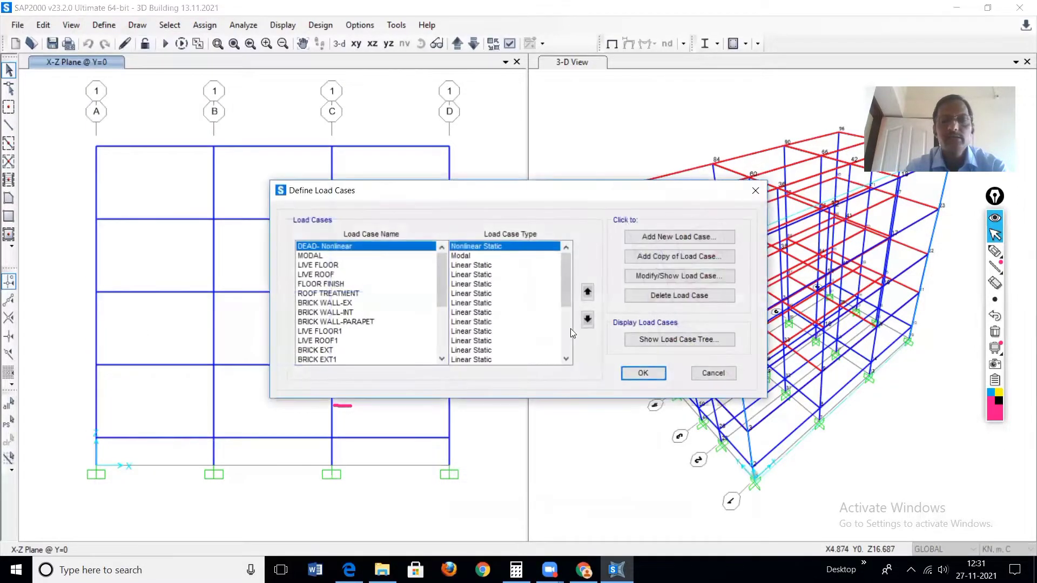
# Set the scale factor of the UX acceleration load in the PUSH X load case to -1.
pyautogui.scroll(-4, 568, 334)
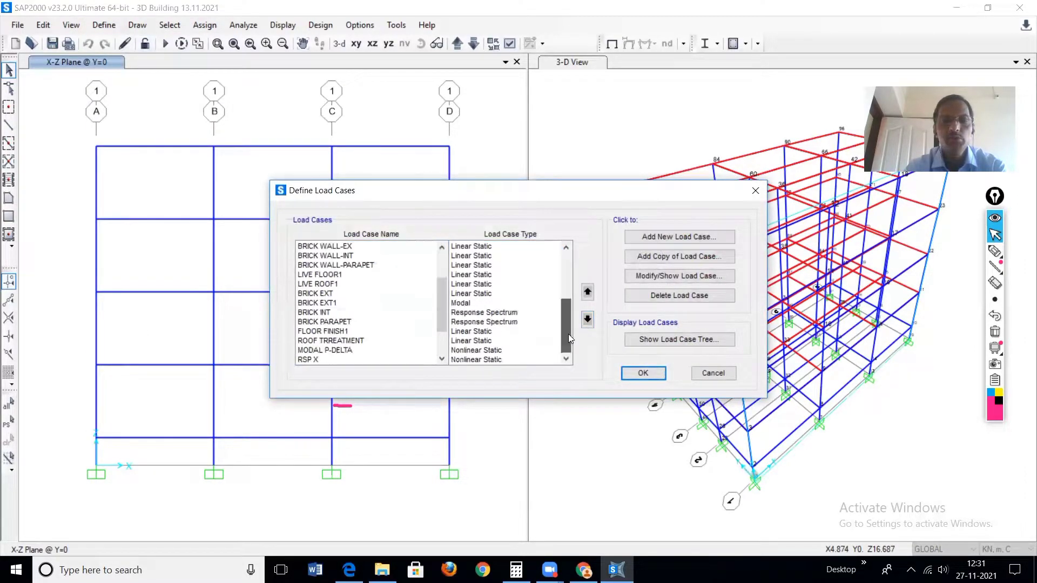
pyautogui.click(475, 351)
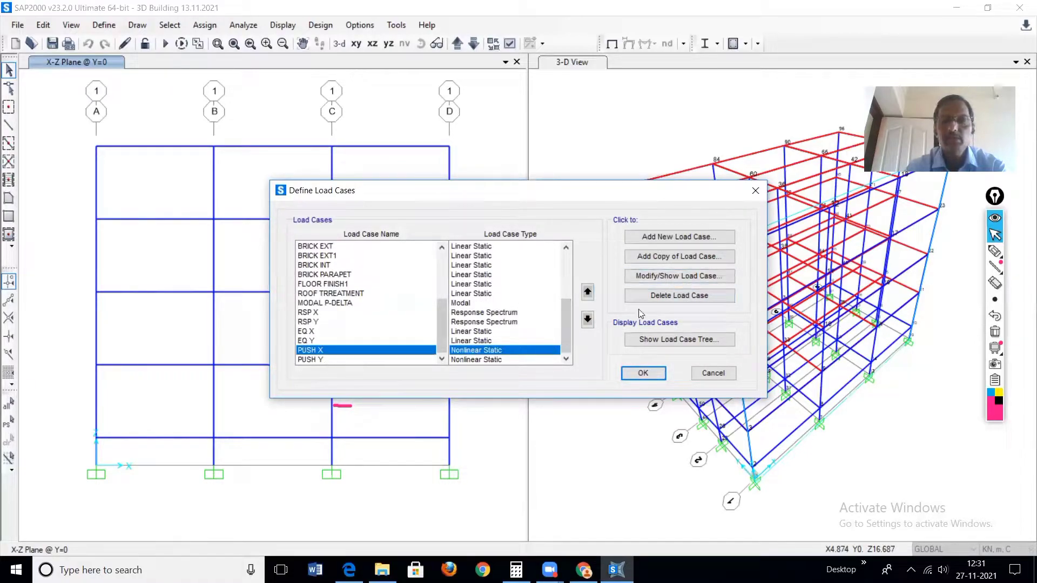
pyautogui.click(655, 277)
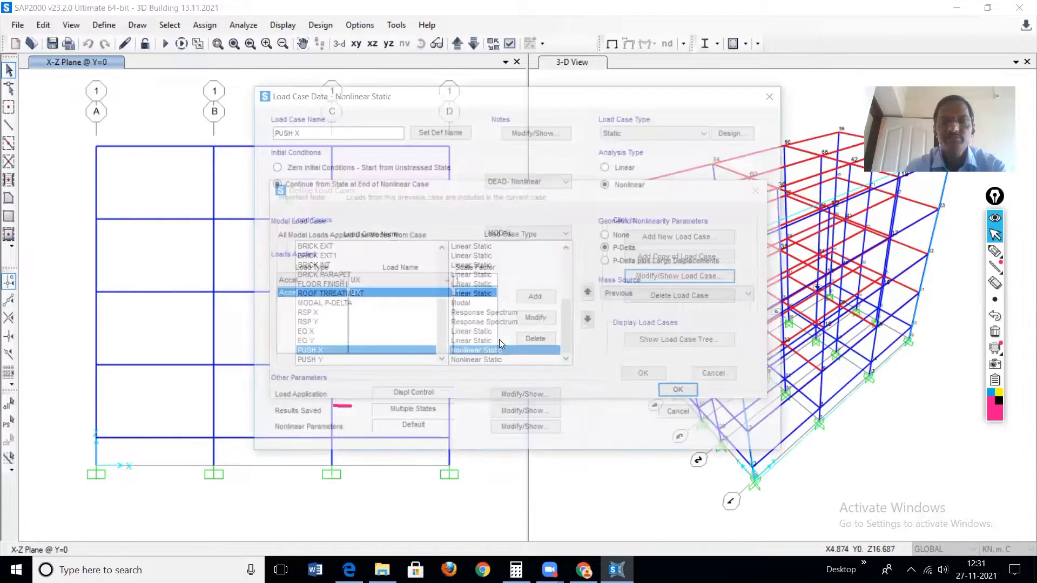
pyautogui.moveTo(476, 283); pyautogui.dragTo(450, 283)
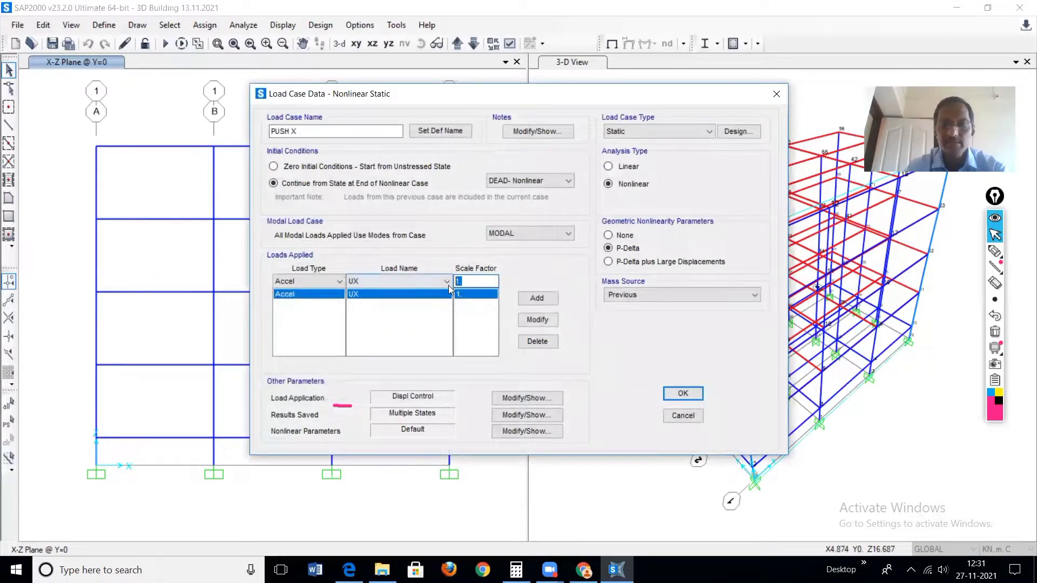
pyautogui.write('-1')
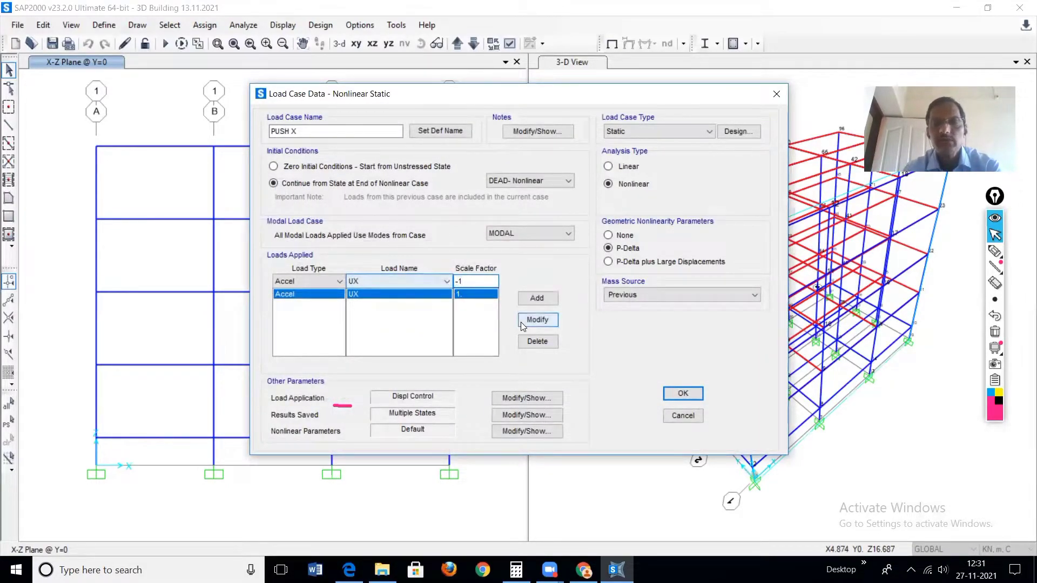
pyautogui.click(539, 321)
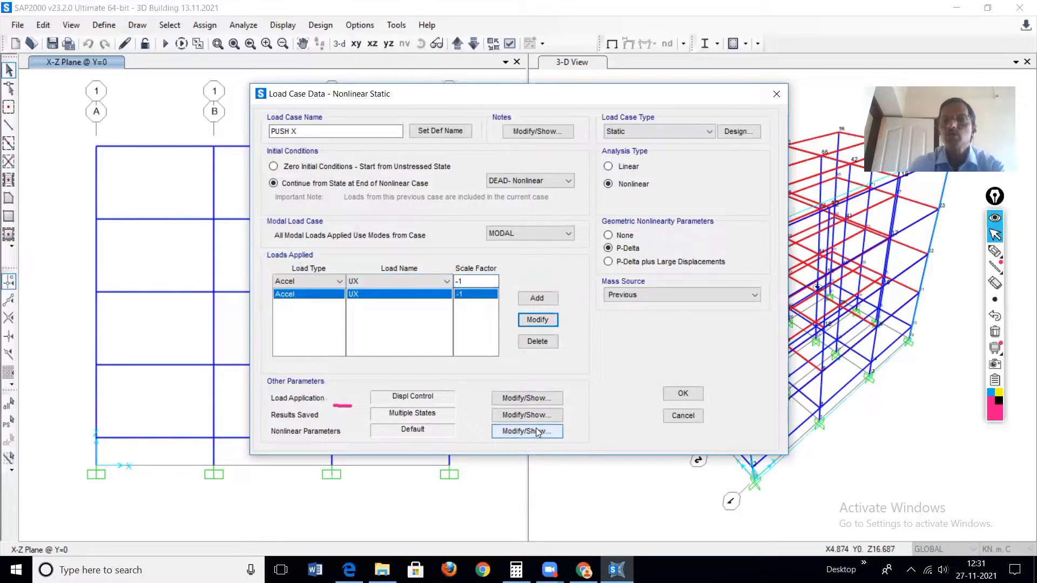
# Set the monitored displacement magnitude in PUSH X's load application control to 0.4 and accept the load case.
pyautogui.click(529, 395)
pyautogui.click(621, 276)
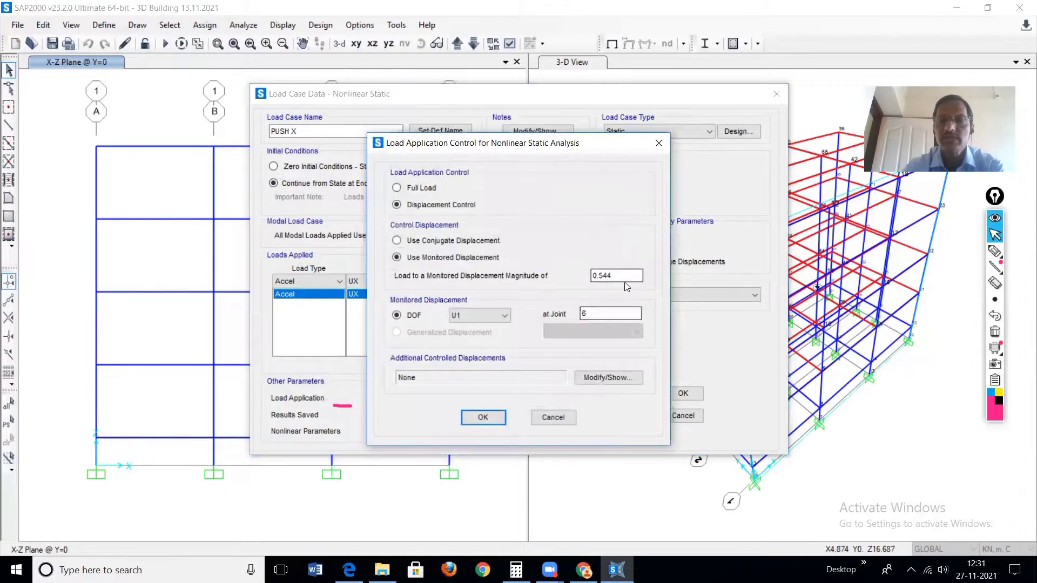
pyautogui.press('BackSpace')
pyautogui.press('BackSpace')
pyautogui.press('BackSpace')
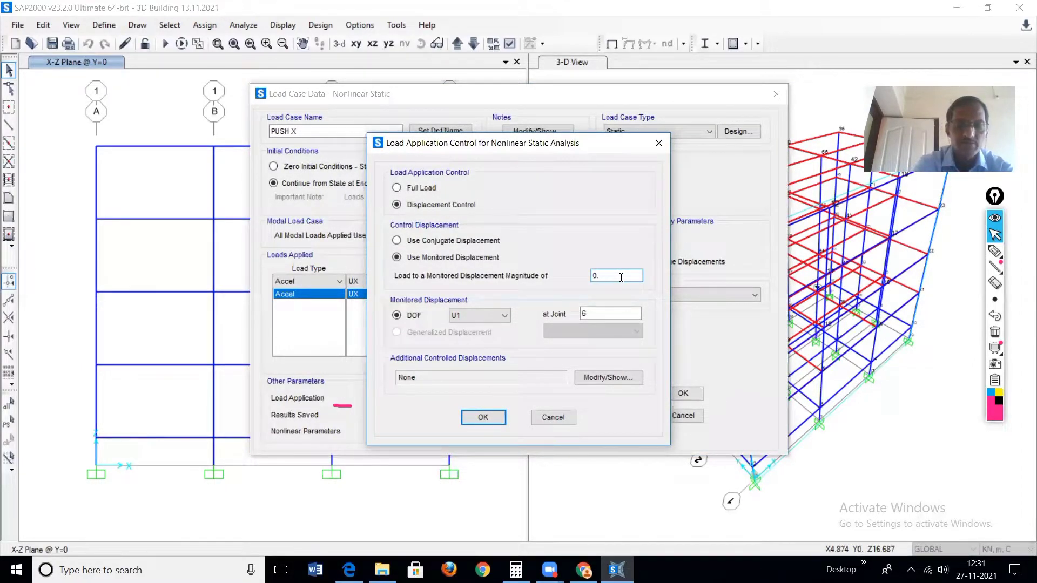
pyautogui.write('4')
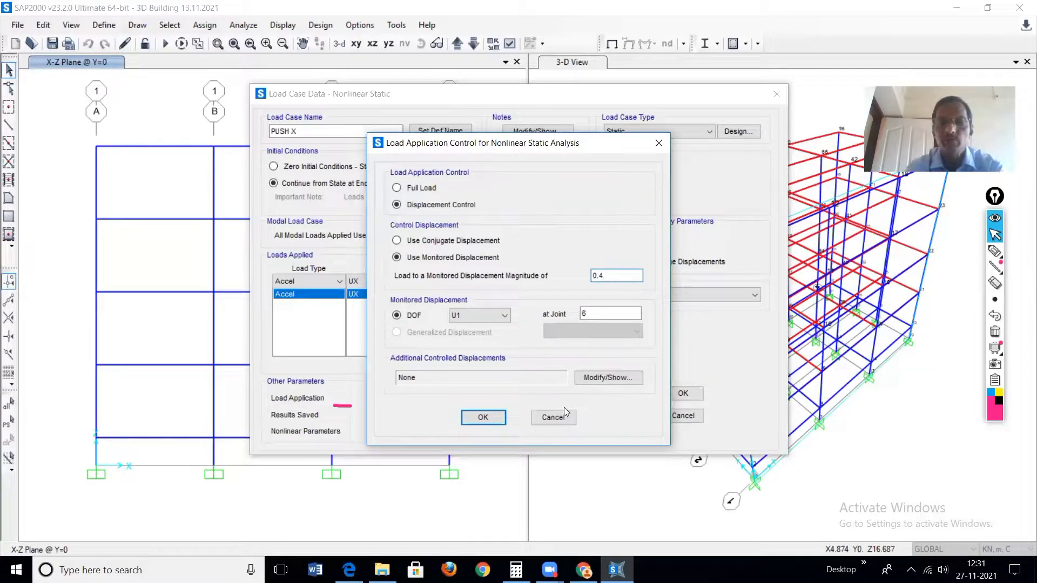
pyautogui.click(486, 420)
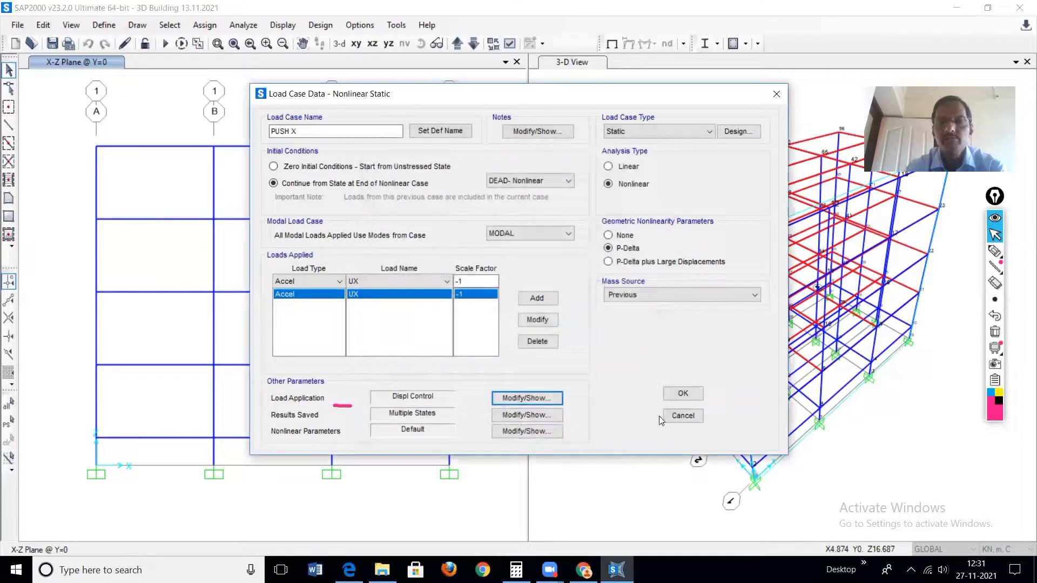
pyautogui.click(685, 395)
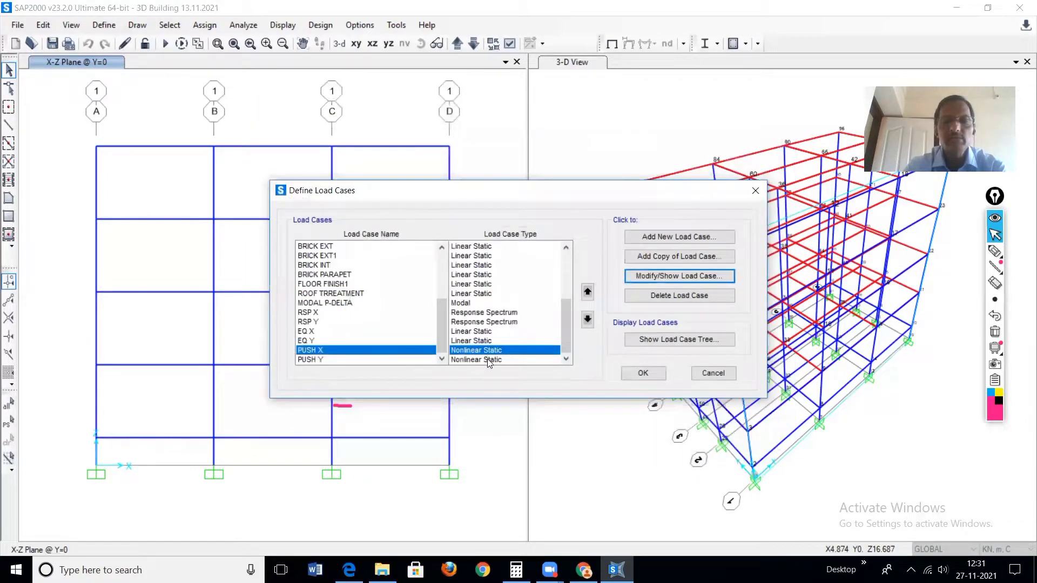
# Set the scale factor of the UY acceleration load in the PUSH Y load case to -1.
pyautogui.click(488, 360)
pyautogui.click(671, 277)
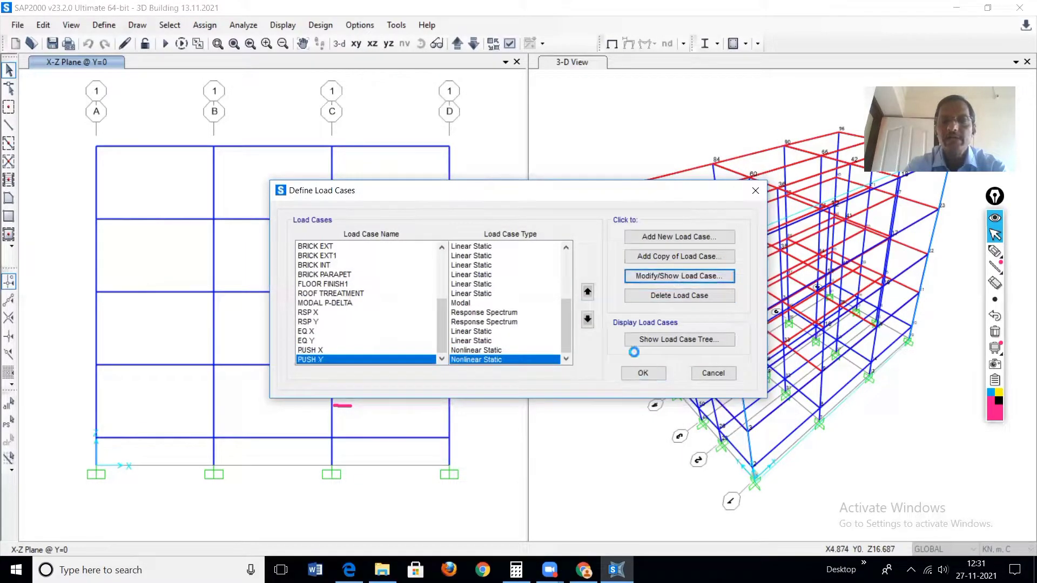
pyautogui.click(473, 282)
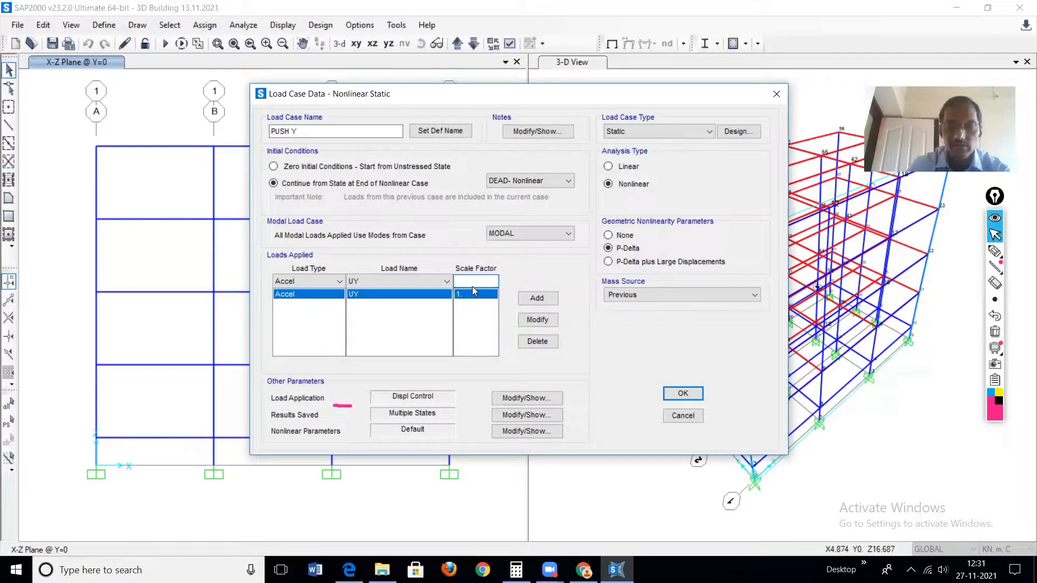
pyautogui.write('-1')
pyautogui.click(532, 316)
# Set the monitored displacement magnitude in PUSH Y's load application control to 0.4 and accept the load case.
pyautogui.click(524, 400)
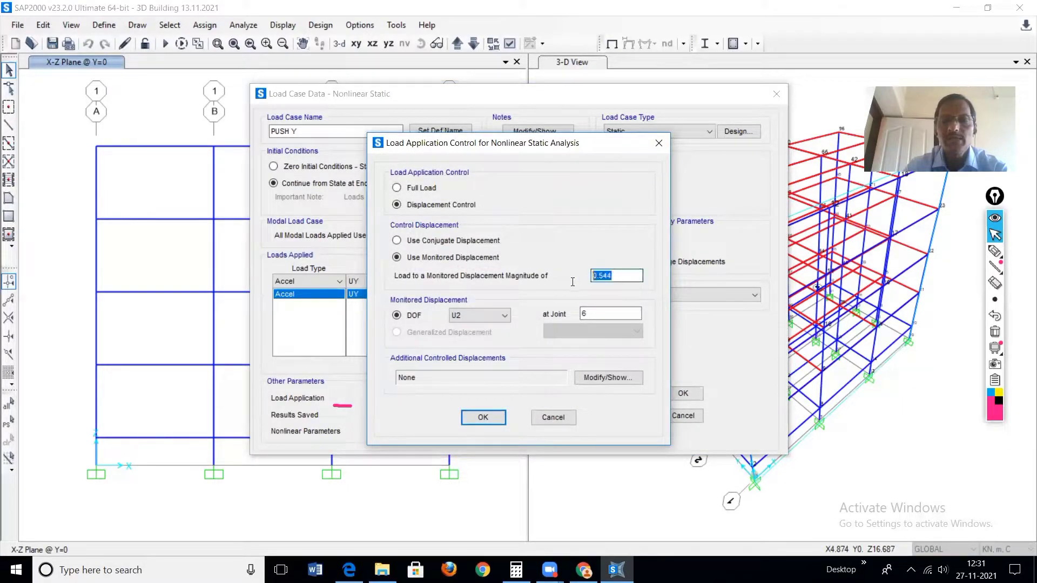
pyautogui.write('0.4')
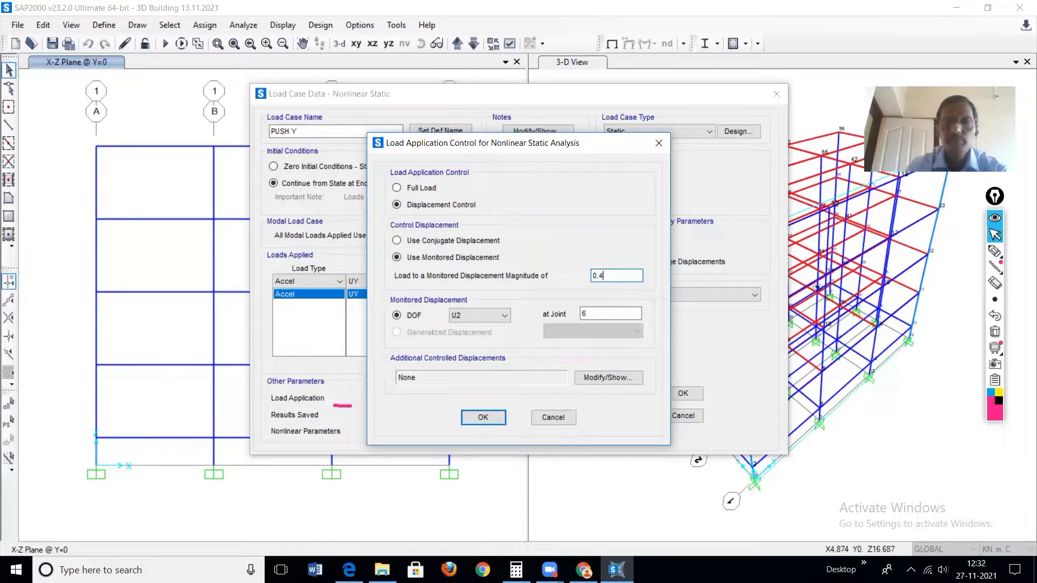
pyautogui.click(483, 417)
pyautogui.click(685, 394)
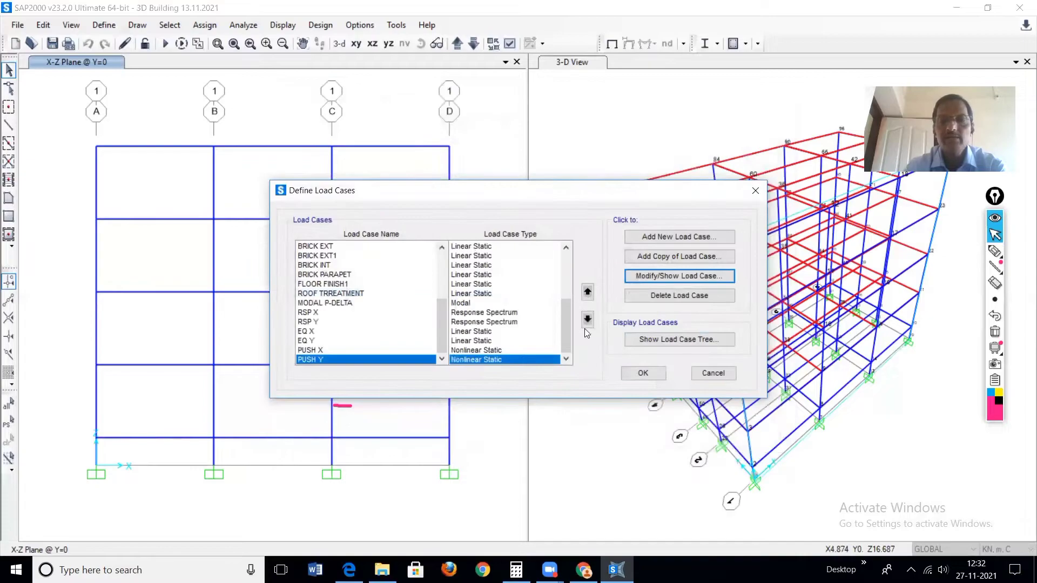
# Accept the load case definitions and run the analysis for all load cases.
pyautogui.click(642, 372)
pyautogui.click(166, 44)
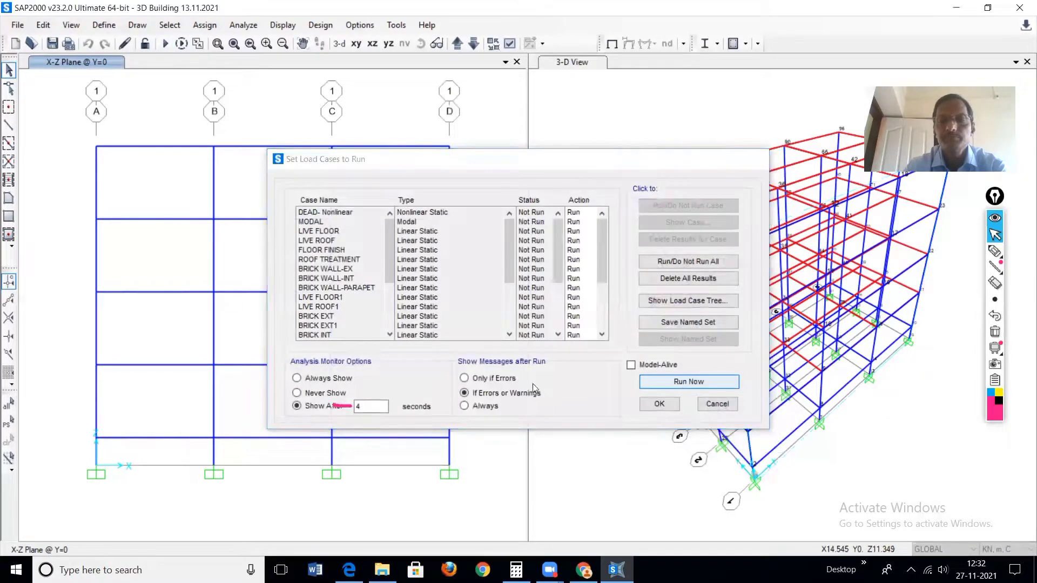
pyautogui.press('Return')
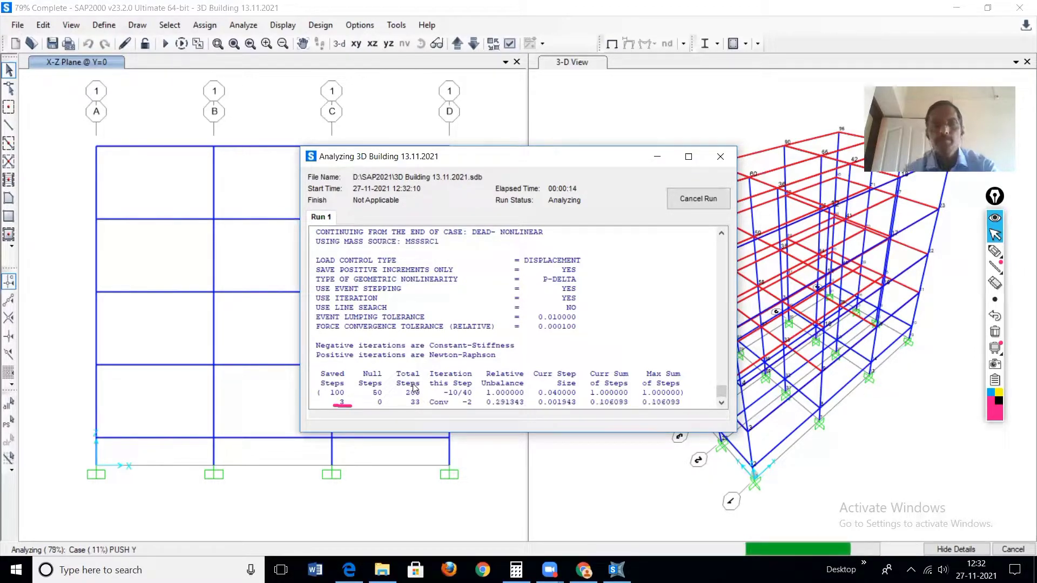
# Mark the running PUSH Y case and the analysis progress in the status line with the screen pen.
pyautogui.moveTo(995, 251)
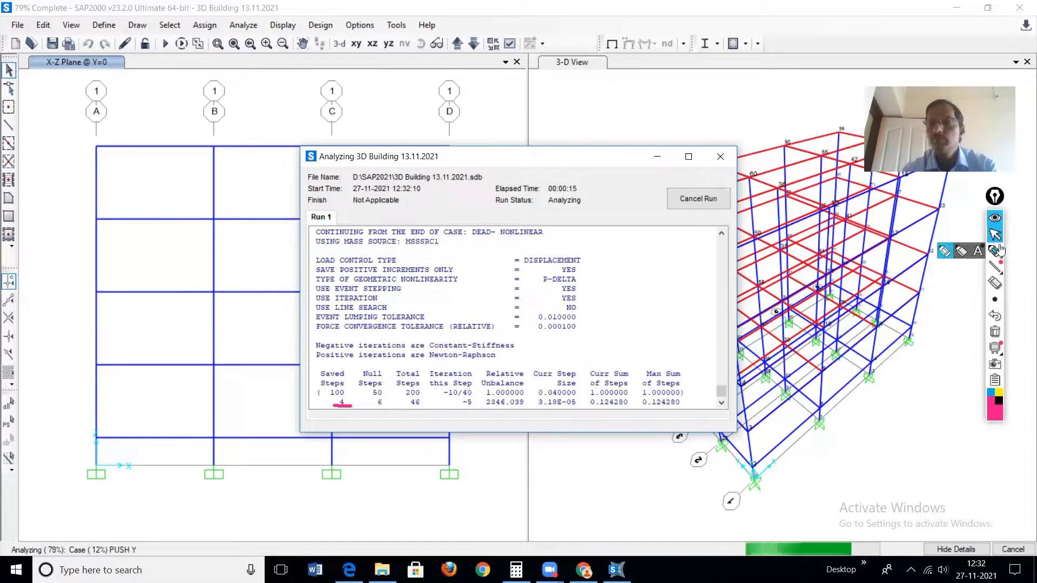
pyautogui.click(944, 252)
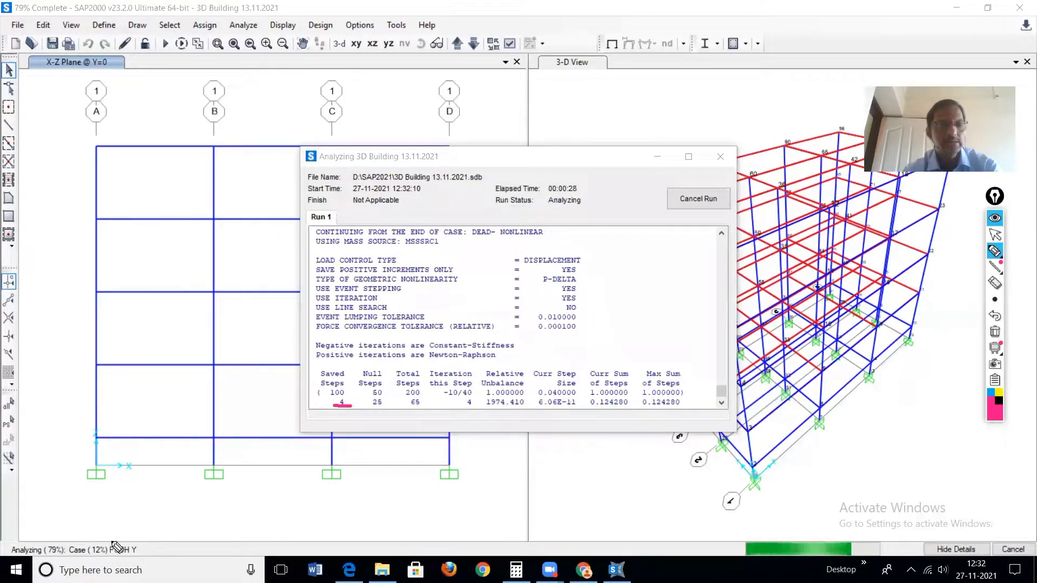
pyautogui.moveTo(108, 540); pyautogui.dragTo(134, 538)
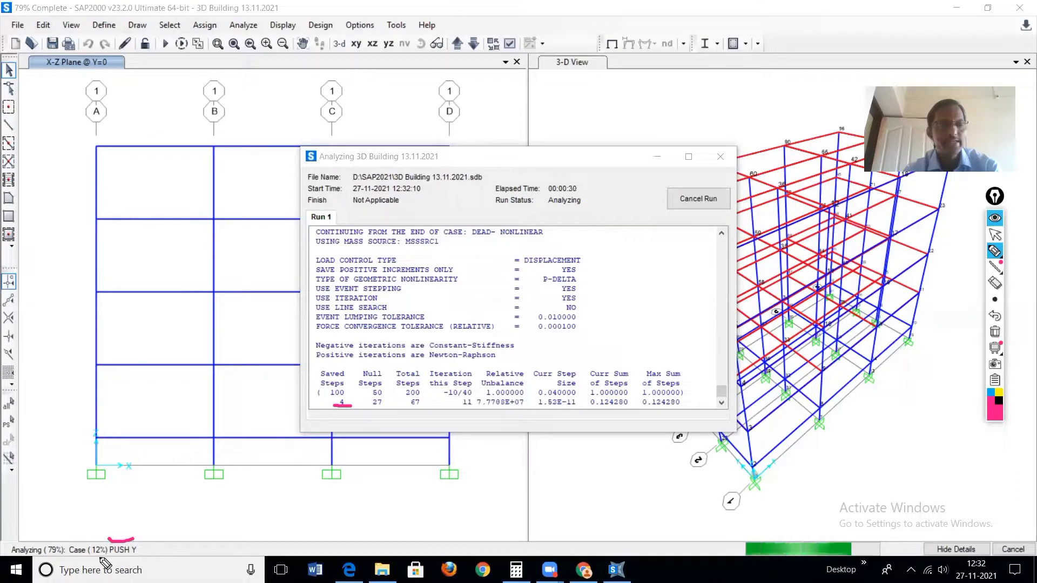
pyautogui.moveTo(47, 534); pyautogui.dragTo(68, 530)
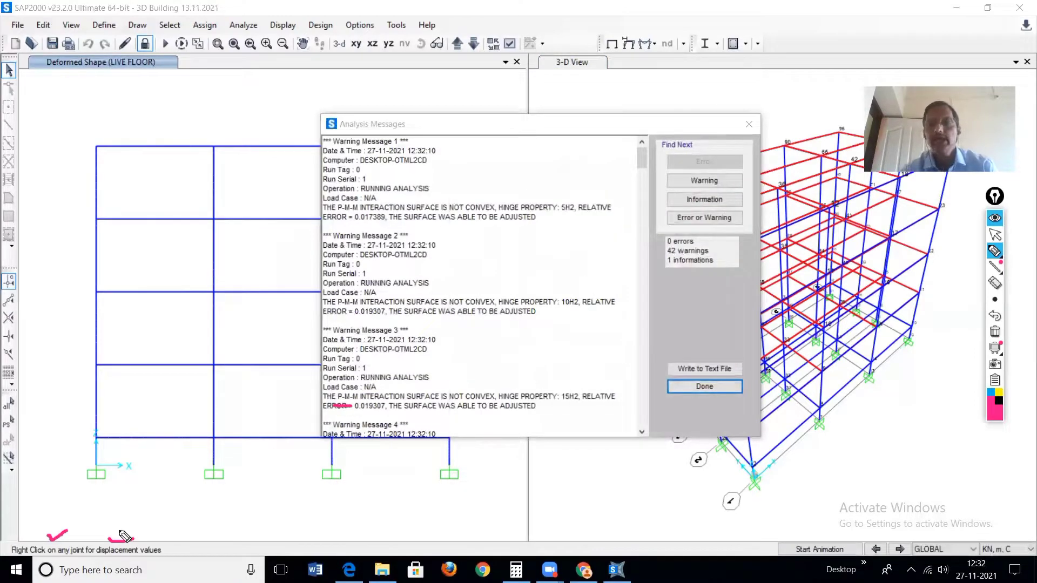
# Circle the message search options and tick the warning and information counts with the screen pen.
pyautogui.moveTo(719, 171)
pyautogui.mouseDown()
pyautogui.moveTo(664, 186)
pyautogui.moveTo(713, 239)
pyautogui.moveTo(752, 195)
pyautogui.moveTo(707, 173)
pyautogui.mouseUp()
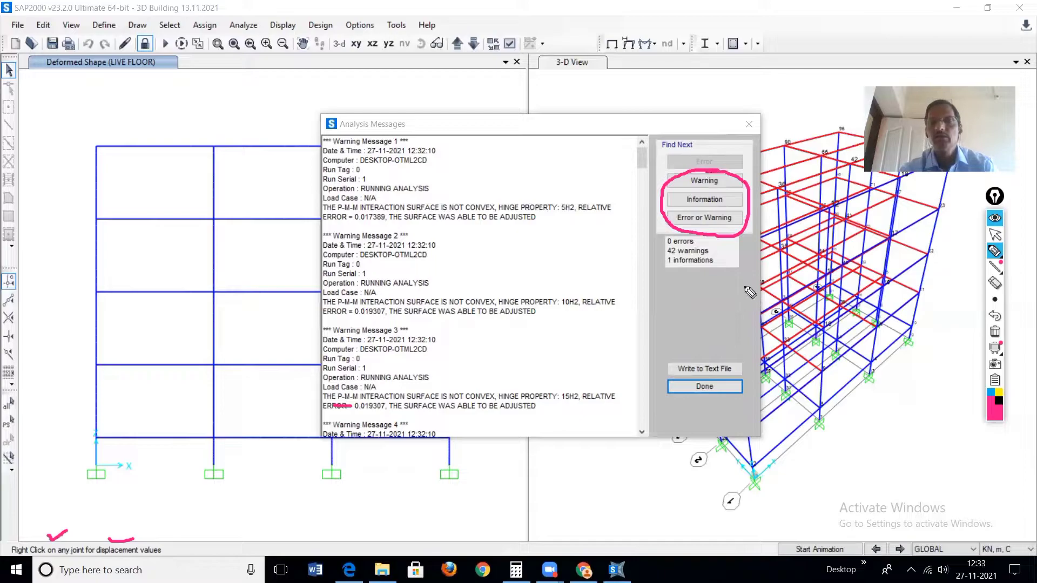
pyautogui.click(656, 251)
pyautogui.moveTo(655, 250); pyautogui.dragTo(666, 260)
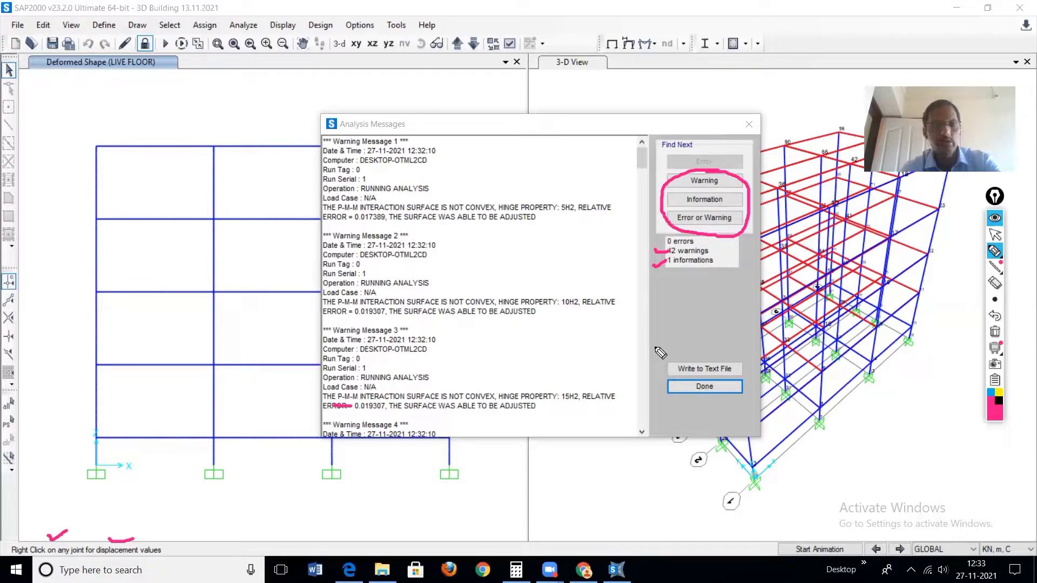
# Dismiss the analysis messages and clear all pen annotations from the screen.
pyautogui.click(711, 386)
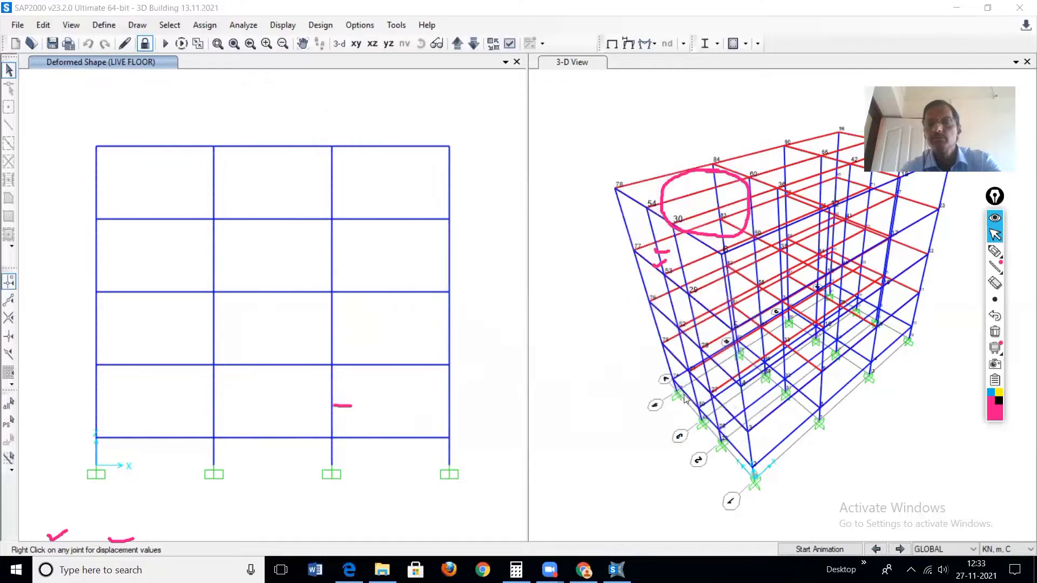
pyautogui.click(994, 334)
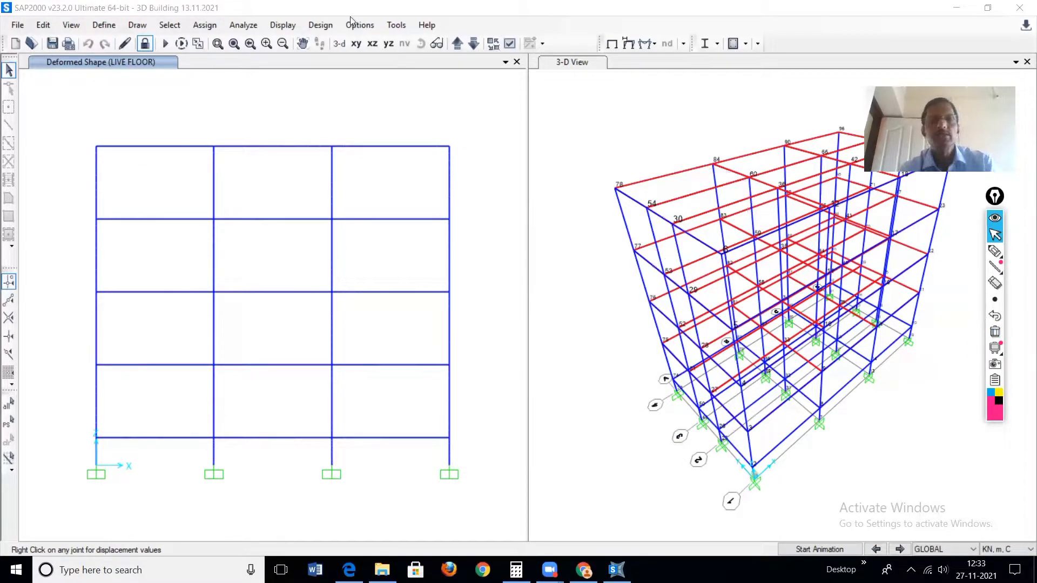
# Display the static pushover curve of resultant base shear against monitored displacement for the PUSH X case.
pyautogui.click(294, 30)
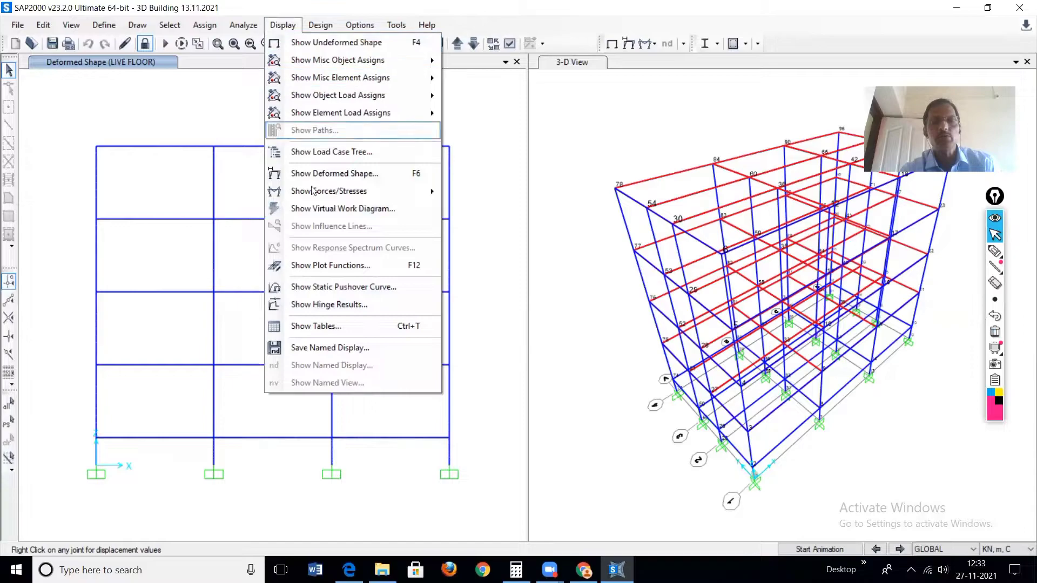
pyautogui.click(331, 288)
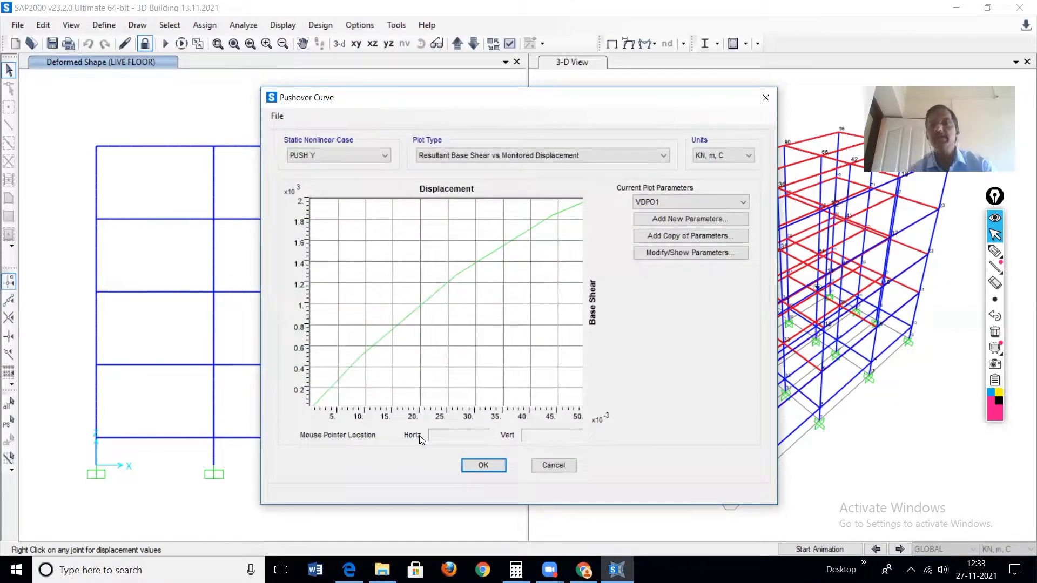
pyautogui.click(385, 155)
pyautogui.click(307, 177)
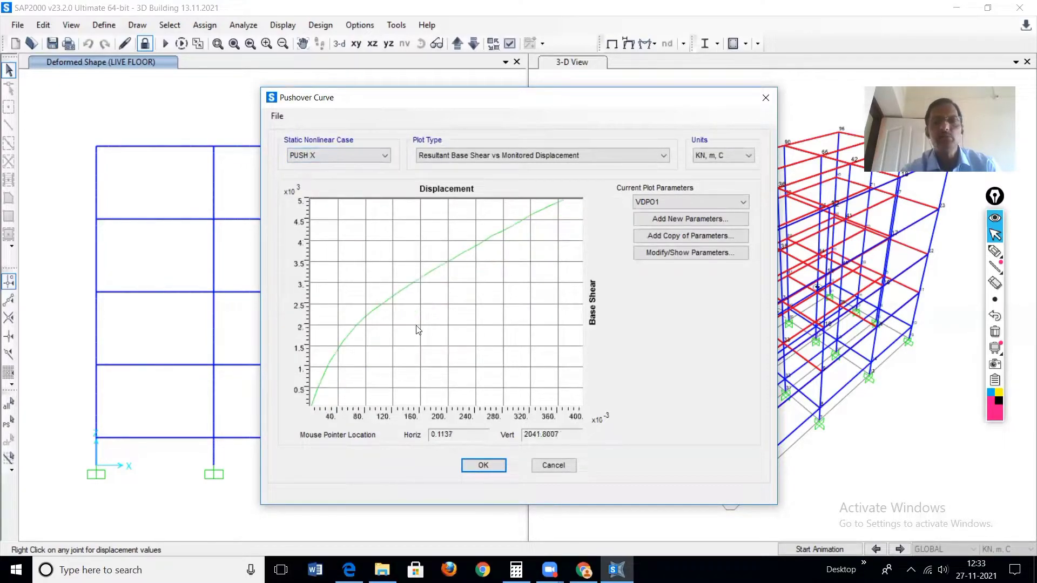
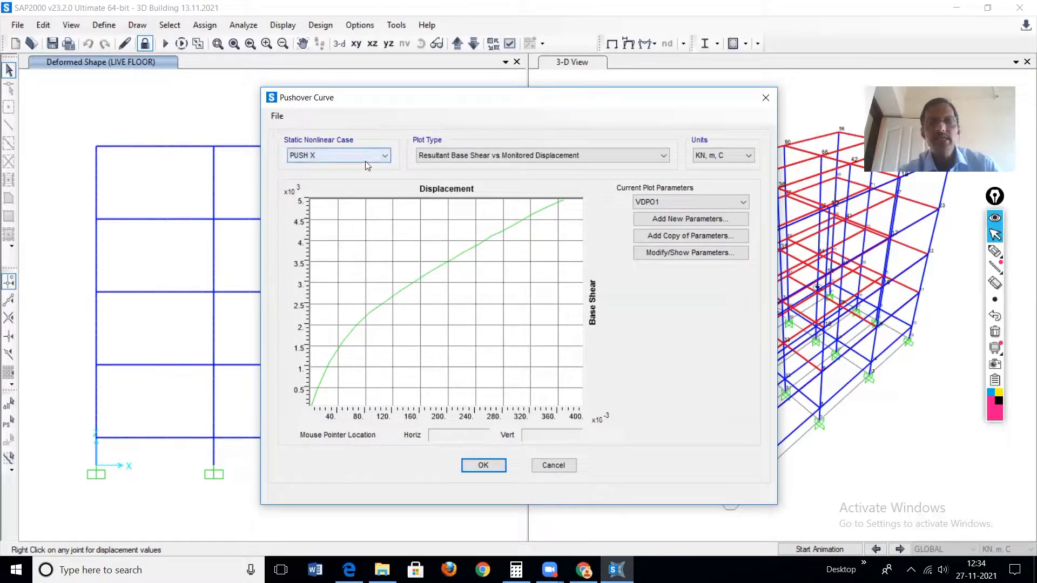
# Display the PUSH X pushover capacity curve data as a table and maximize its window.
pyautogui.click(276, 118)
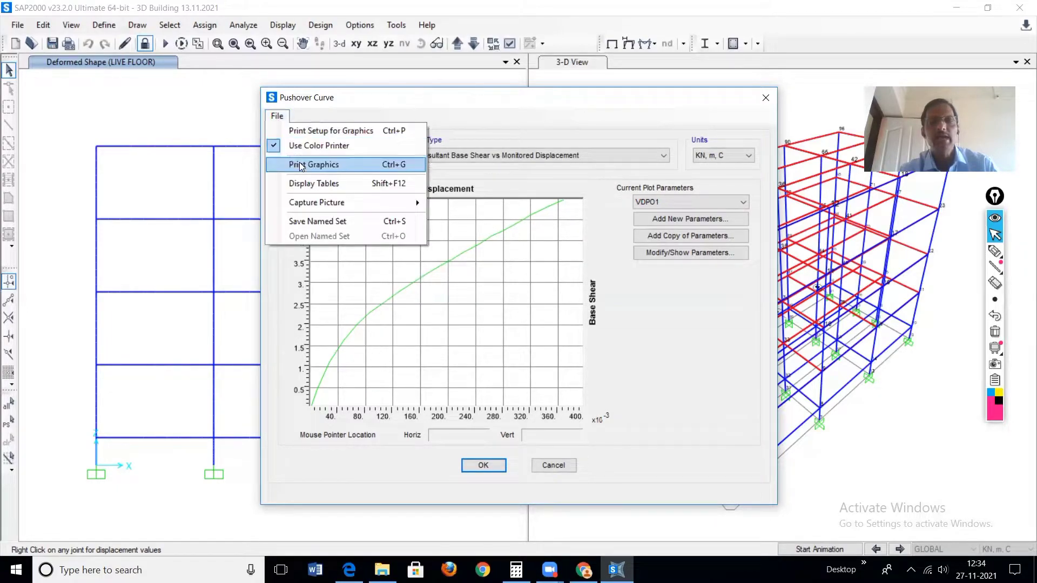
pyautogui.click(303, 184)
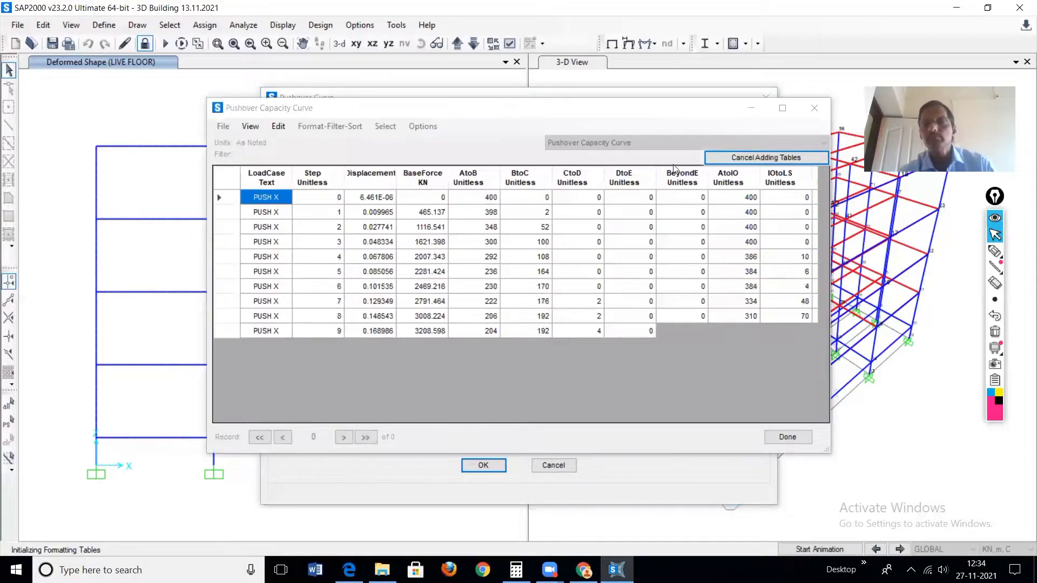
pyautogui.click(782, 108)
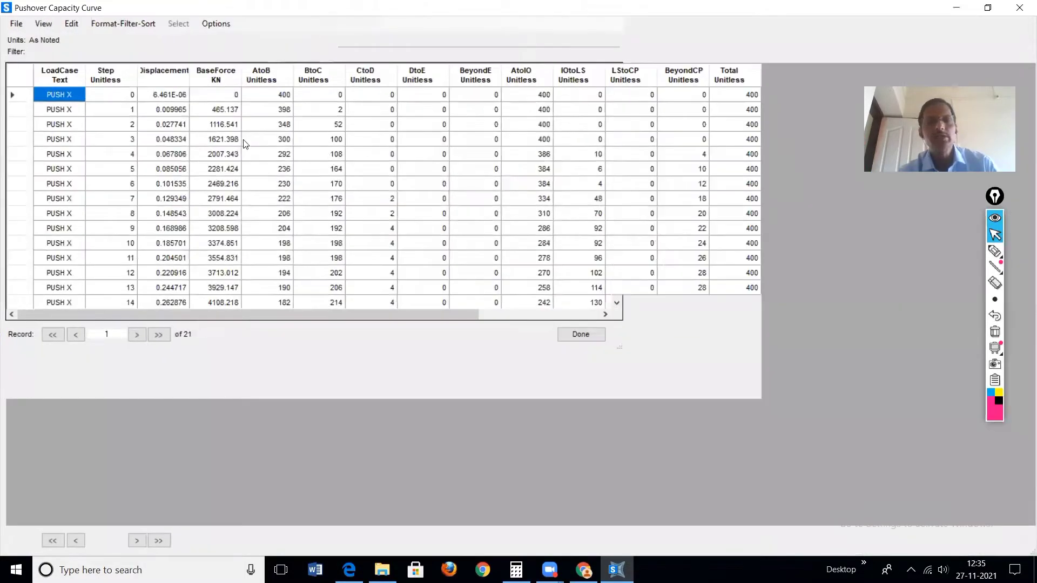
pyautogui.click(19, 26)
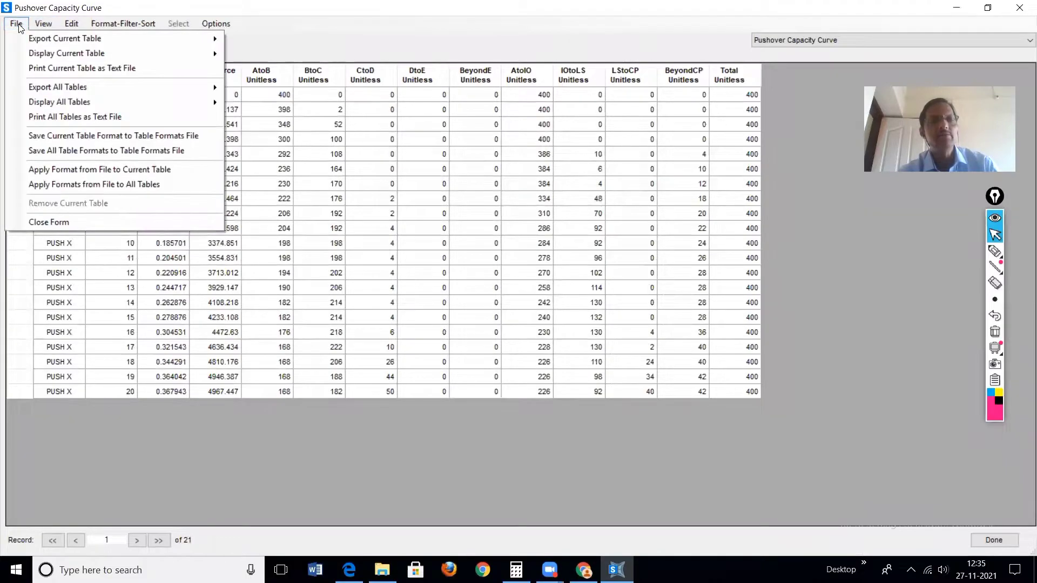
pyautogui.moveTo(199, 39)
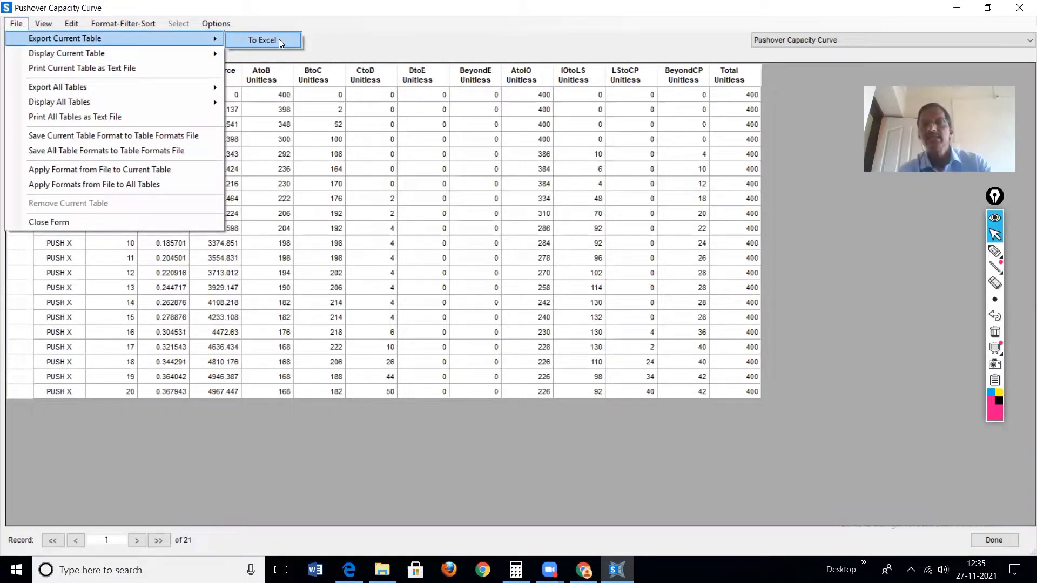
pyautogui.click(344, 42)
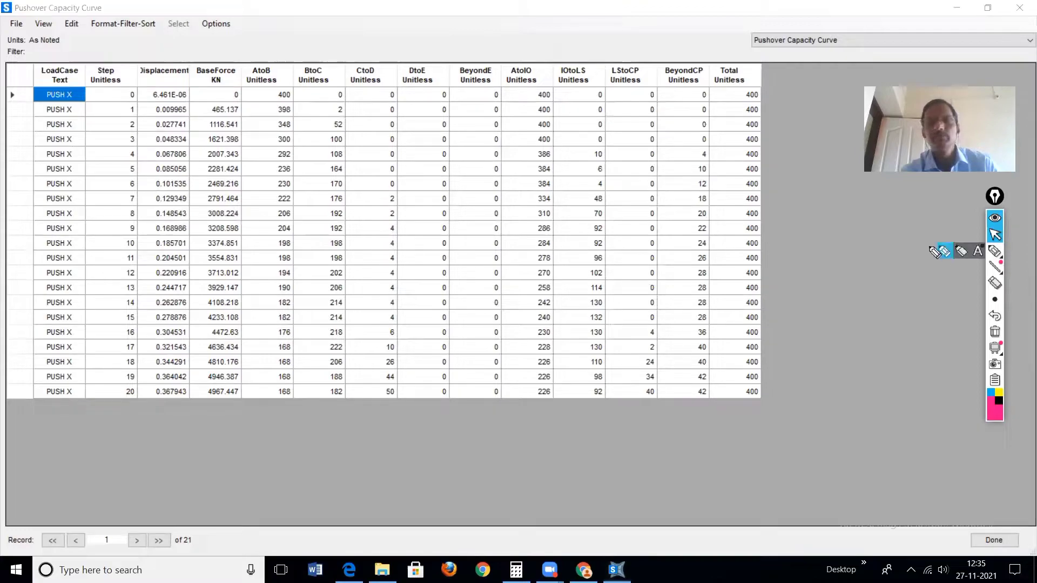
# Mark the PUSH X load case, step, displacement and base force entries in the first table rows with the screen pen.
pyautogui.click(994, 251)
pyautogui.moveTo(77, 108); pyautogui.dragTo(77, 165)
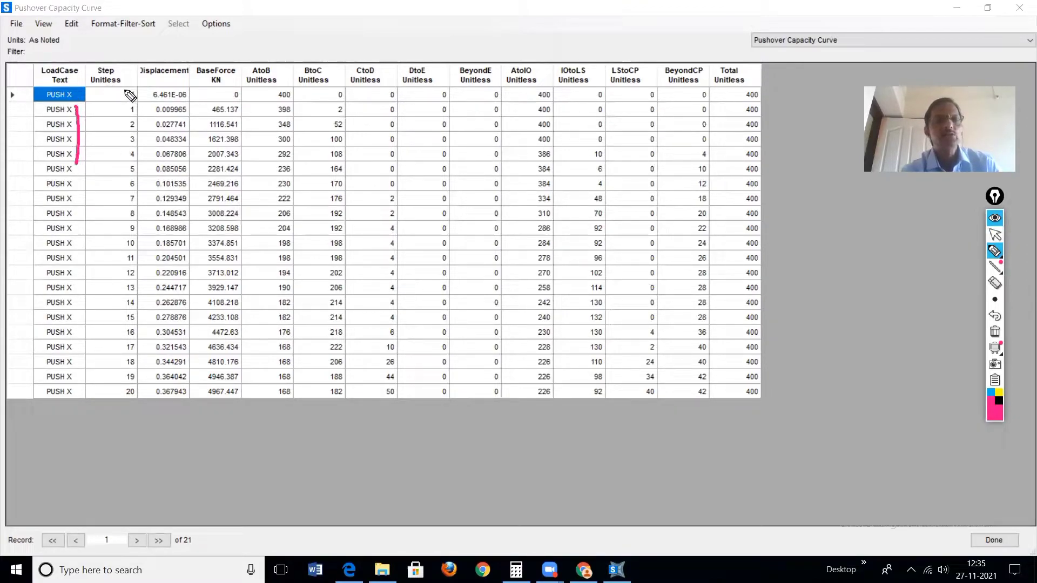
pyautogui.moveTo(114, 95)
pyautogui.mouseDown()
pyautogui.moveTo(127, 110)
pyautogui.moveTo(120, 156)
pyautogui.mouseUp()
pyautogui.moveTo(143, 93)
pyautogui.mouseDown()
pyautogui.moveTo(153, 92)
pyautogui.moveTo(152, 128)
pyautogui.mouseUp()
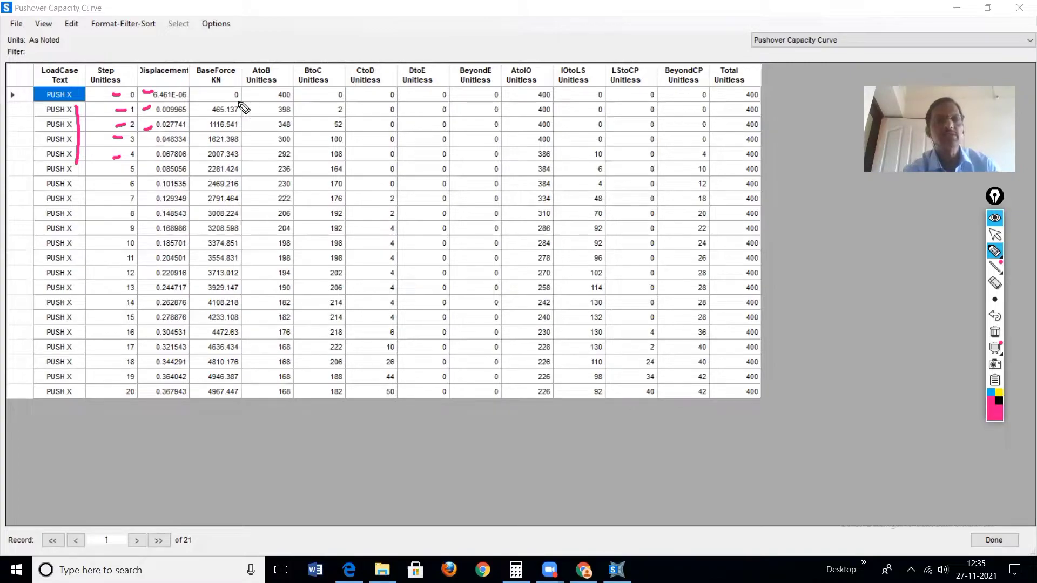
pyautogui.moveTo(211, 94)
pyautogui.mouseDown()
pyautogui.moveTo(236, 92)
pyautogui.moveTo(212, 106)
pyautogui.mouseUp()
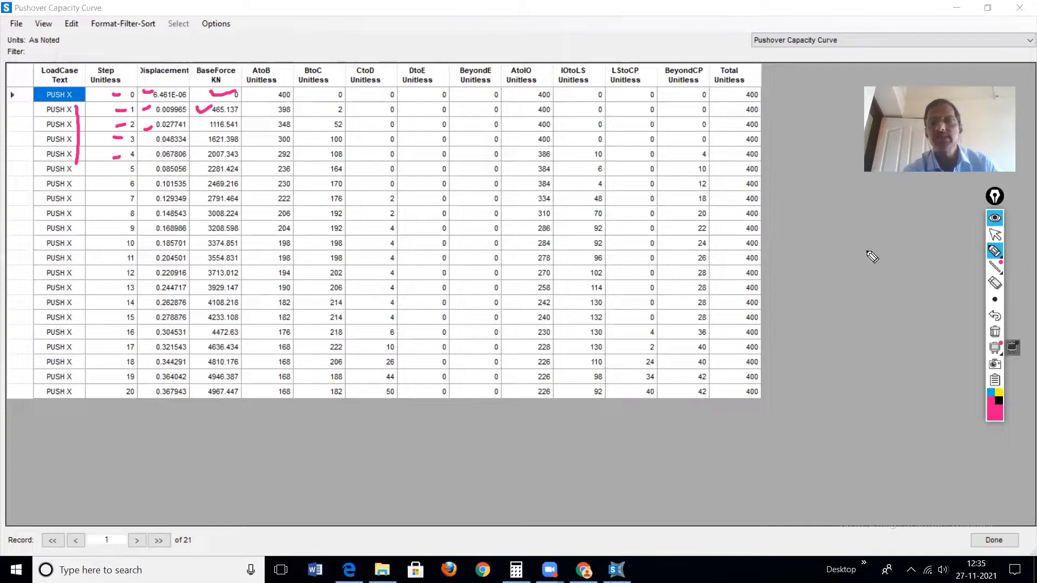
# Sketch a capacity curve with axis arrows beside the table, underline the base forces of steps 1 to 5, and clear all pen marks.
pyautogui.moveTo(788, 236)
pyautogui.mouseDown()
pyautogui.moveTo(789, 349)
pyautogui.moveTo(933, 331)
pyautogui.mouseUp()
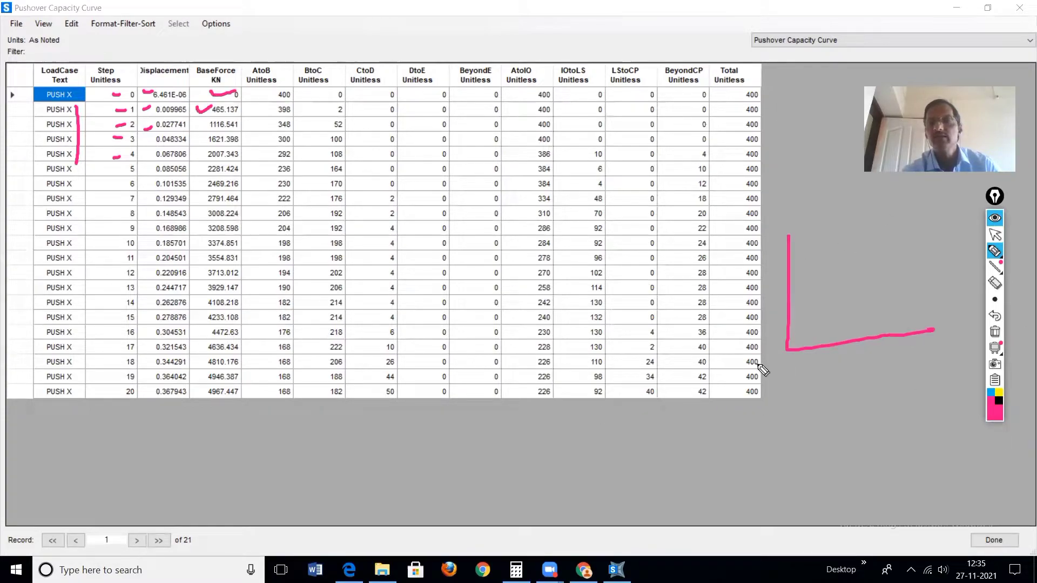
pyautogui.moveTo(789, 348)
pyautogui.mouseDown()
pyautogui.moveTo(805, 282)
pyautogui.moveTo(847, 221)
pyautogui.moveTo(857, 226)
pyautogui.mouseUp()
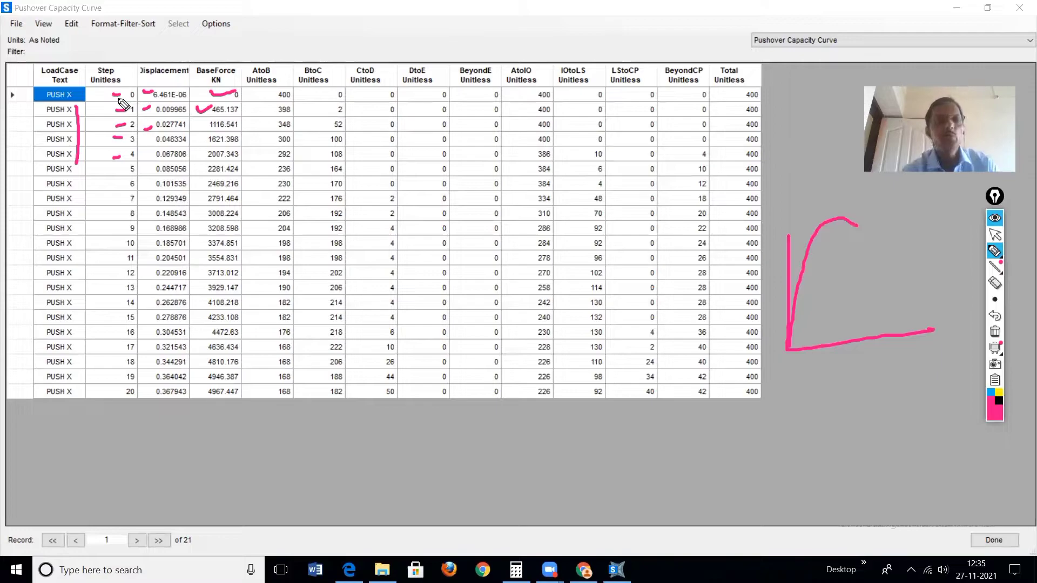
pyautogui.moveTo(158, 114); pyautogui.dragTo(234, 115)
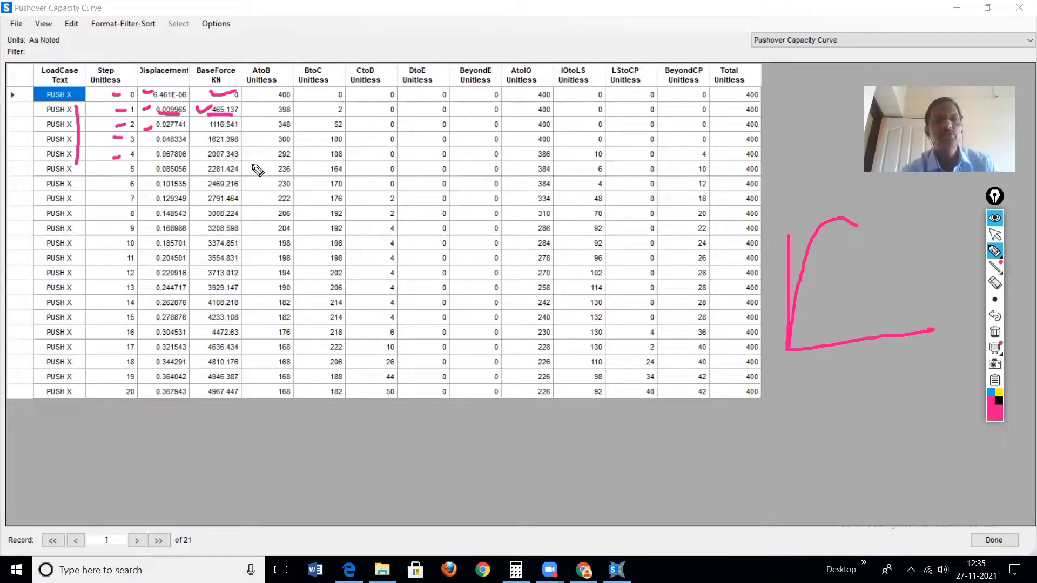
pyautogui.moveTo(209, 131)
pyautogui.mouseDown()
pyautogui.moveTo(233, 131)
pyautogui.moveTo(220, 145)
pyautogui.moveTo(232, 144)
pyautogui.moveTo(225, 175)
pyautogui.mouseUp()
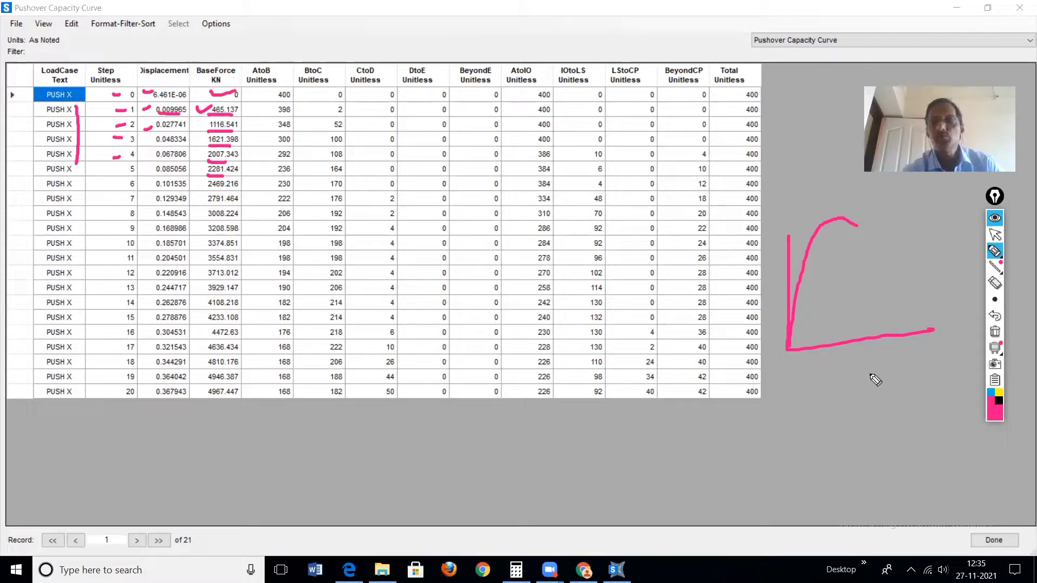
pyautogui.moveTo(821, 373)
pyautogui.mouseDown()
pyautogui.moveTo(926, 360)
pyautogui.moveTo(886, 360)
pyautogui.moveTo(880, 372)
pyautogui.mouseUp()
pyautogui.moveTo(763, 326)
pyautogui.mouseDown()
pyautogui.moveTo(759, 266)
pyautogui.moveTo(765, 275)
pyautogui.mouseUp()
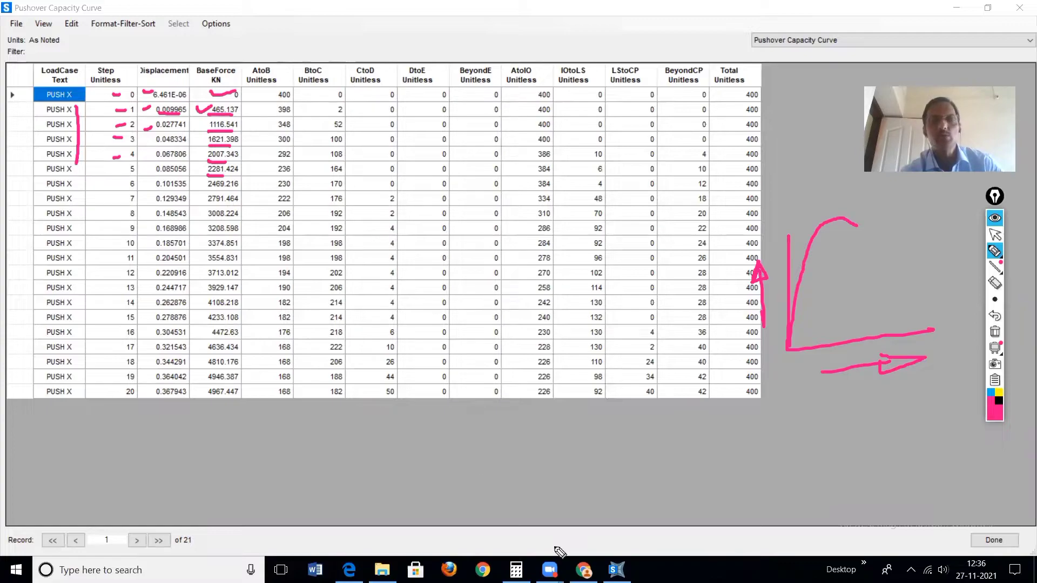
pyautogui.click(995, 332)
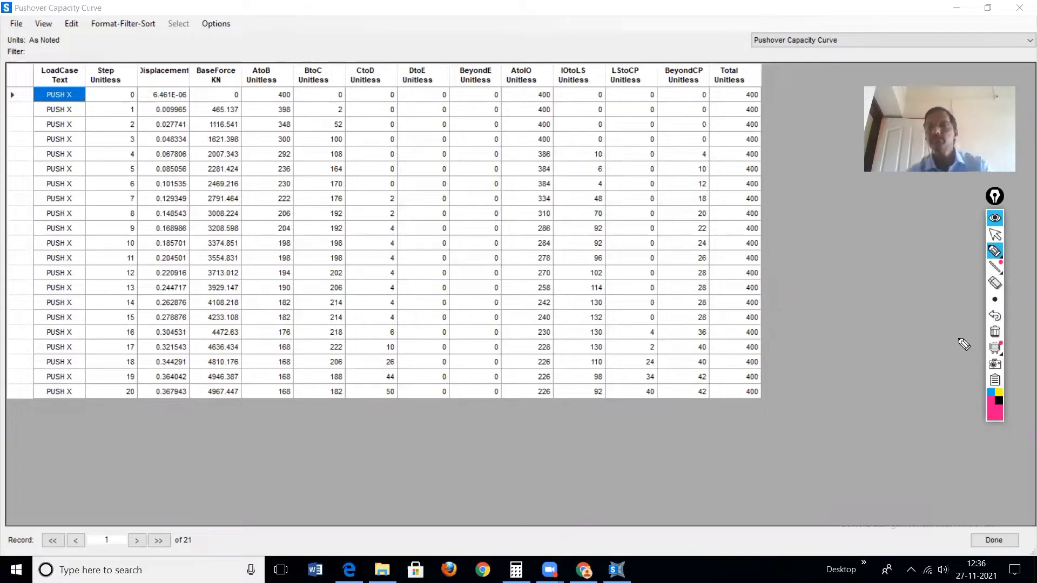
# Sketch two arrowed axes and a hinge backbone curve beside the table with the screen pen, labelling points A, B and C.
pyautogui.moveTo(783, 213)
pyautogui.mouseDown()
pyautogui.moveTo(791, 336)
pyautogui.moveTo(963, 319)
pyautogui.moveTo(922, 305)
pyautogui.mouseUp()
pyautogui.moveTo(777, 213)
pyautogui.mouseDown()
pyautogui.moveTo(776, 191)
pyautogui.moveTo(797, 217)
pyautogui.mouseUp()
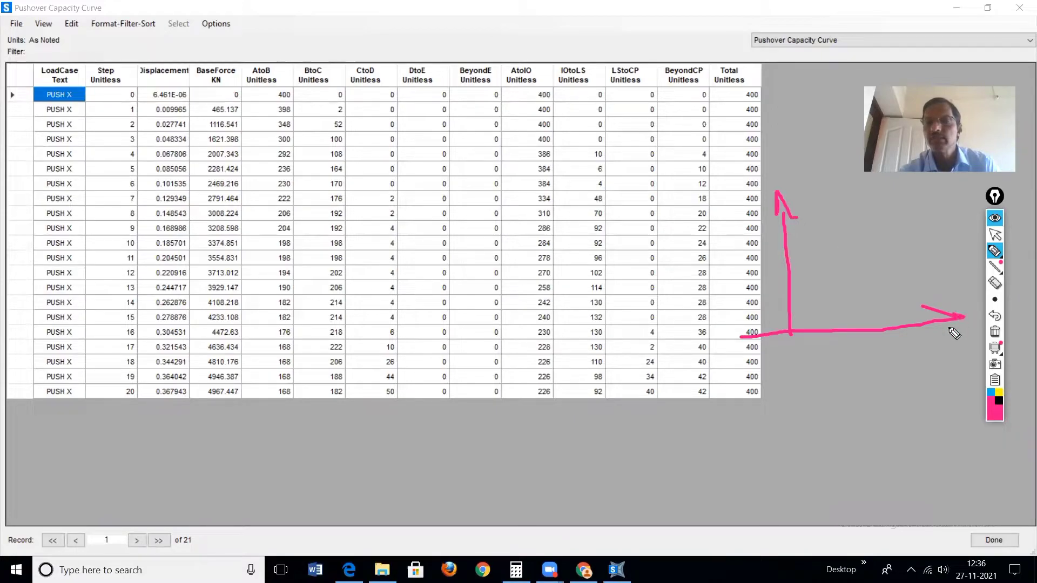
pyautogui.moveTo(789, 332)
pyautogui.mouseDown()
pyautogui.moveTo(790, 350)
pyautogui.moveTo(823, 242)
pyautogui.moveTo(897, 212)
pyautogui.moveTo(901, 270)
pyautogui.mouseUp()
pyautogui.moveTo(801, 353)
pyautogui.mouseDown()
pyautogui.moveTo(798, 372)
pyautogui.moveTo(802, 352)
pyautogui.moveTo(808, 364)
pyautogui.mouseUp()
pyautogui.moveTo(799, 217)
pyautogui.mouseDown()
pyautogui.moveTo(808, 214)
pyautogui.moveTo(811, 229)
pyautogui.moveTo(797, 237)
pyautogui.mouseUp()
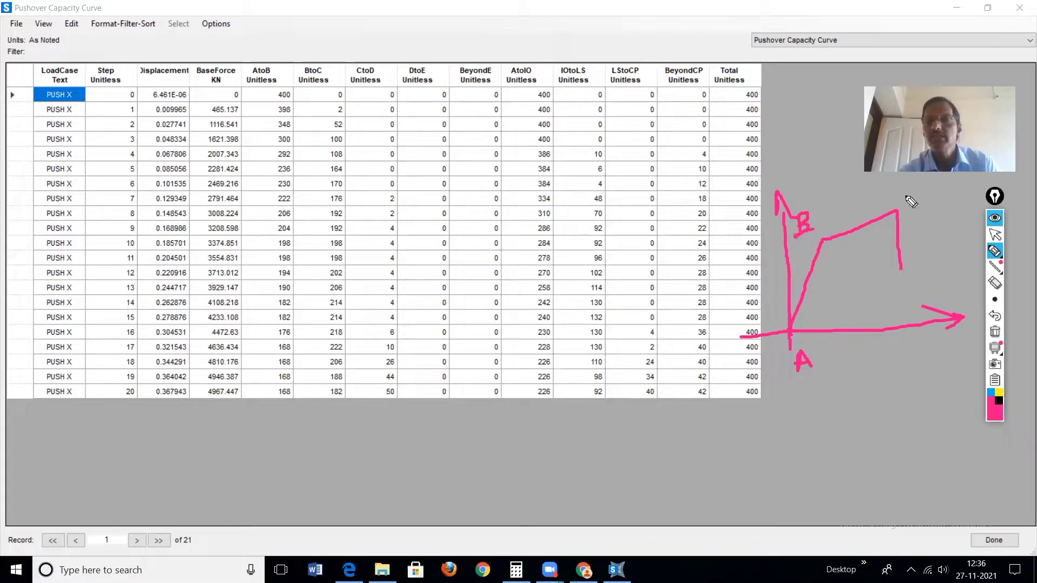
pyautogui.moveTo(919, 199); pyautogui.dragTo(921, 211)
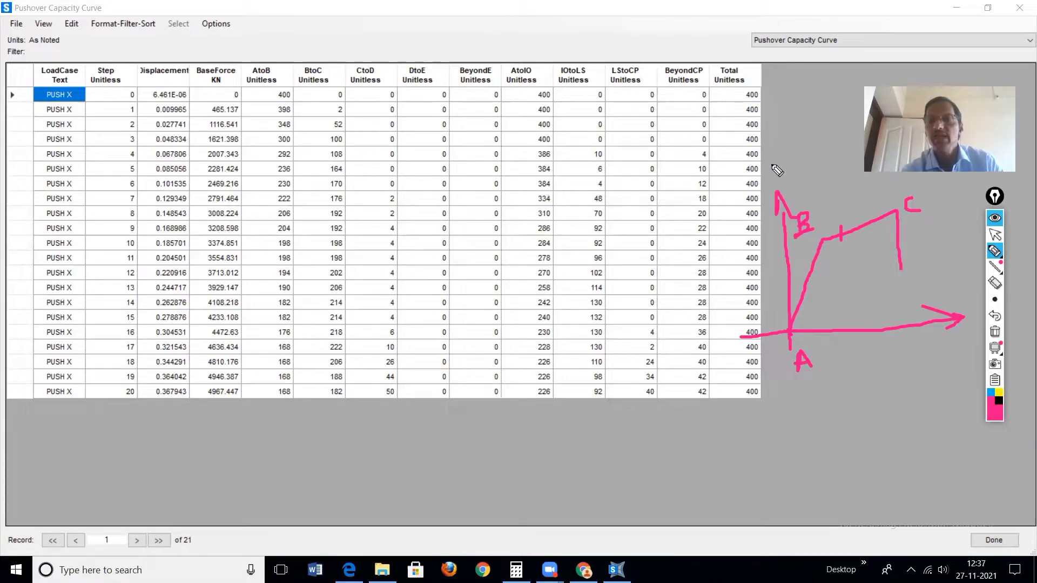
# Label the sketched axes M and θ, and mark the IO, LS and CP performance levels between points B and C.
pyautogui.moveTo(767, 178)
pyautogui.mouseDown()
pyautogui.moveTo(775, 161)
pyautogui.moveTo(781, 178)
pyautogui.mouseUp()
pyautogui.moveTo(962, 338)
pyautogui.mouseDown()
pyautogui.moveTo(960, 353)
pyautogui.moveTo(965, 343)
pyautogui.mouseUp()
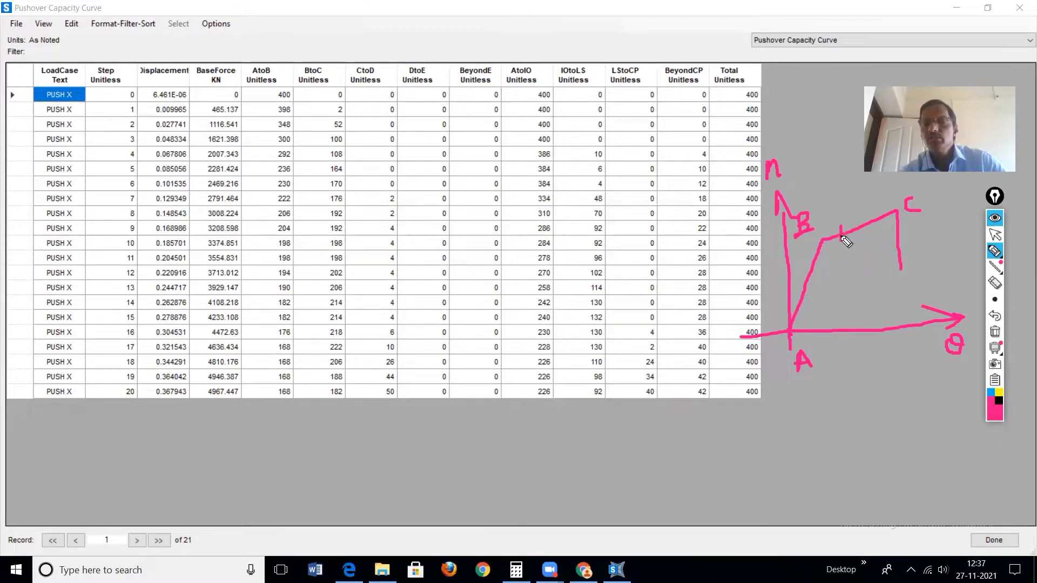
pyautogui.moveTo(871, 214); pyautogui.dragTo(882, 222)
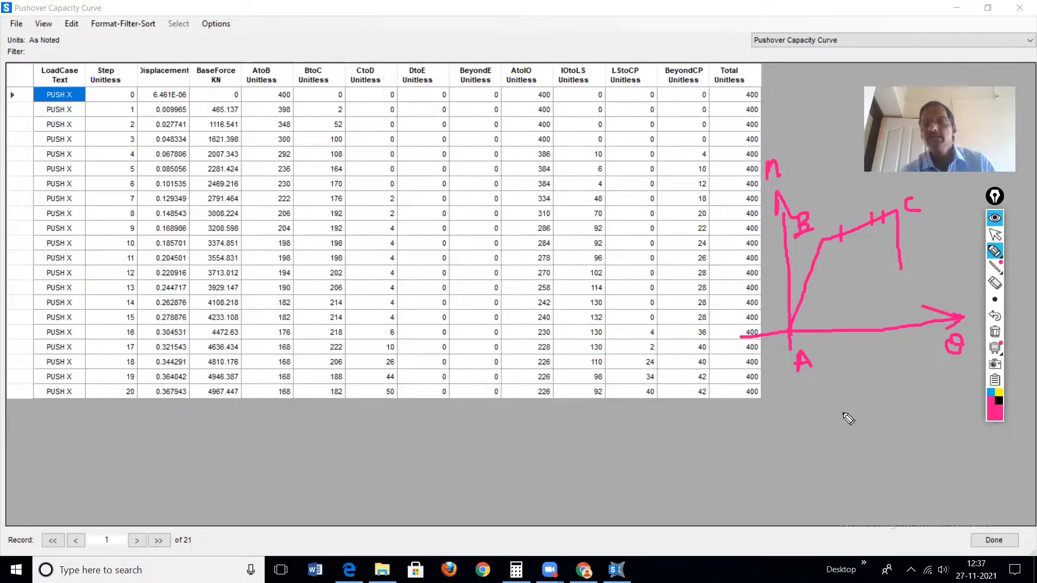
pyautogui.moveTo(840, 248); pyautogui.dragTo(840, 257)
pyautogui.moveTo(832, 246)
pyautogui.mouseDown()
pyautogui.moveTo(847, 256)
pyautogui.moveTo(855, 244)
pyautogui.mouseUp()
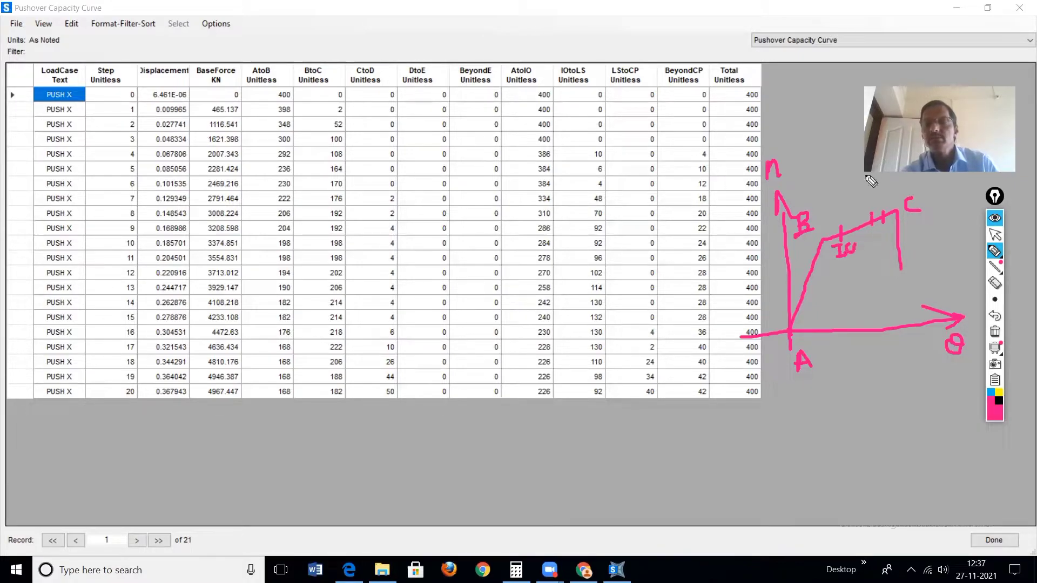
pyautogui.moveTo(854, 196)
pyautogui.mouseDown()
pyautogui.moveTo(884, 238)
pyautogui.moveTo(898, 226)
pyautogui.mouseUp()
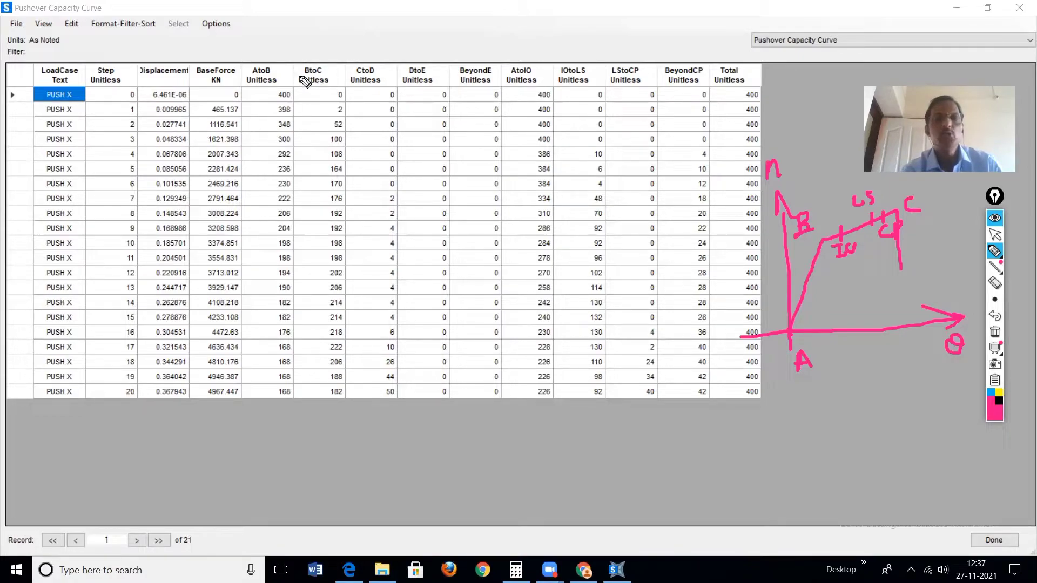
# Underline the AtoB and BtoC headings, retrace the sketched A to B segment, and mark the AtoB and Total hinge counts of step 0.
pyautogui.moveTo(306, 76); pyautogui.dragTo(326, 75)
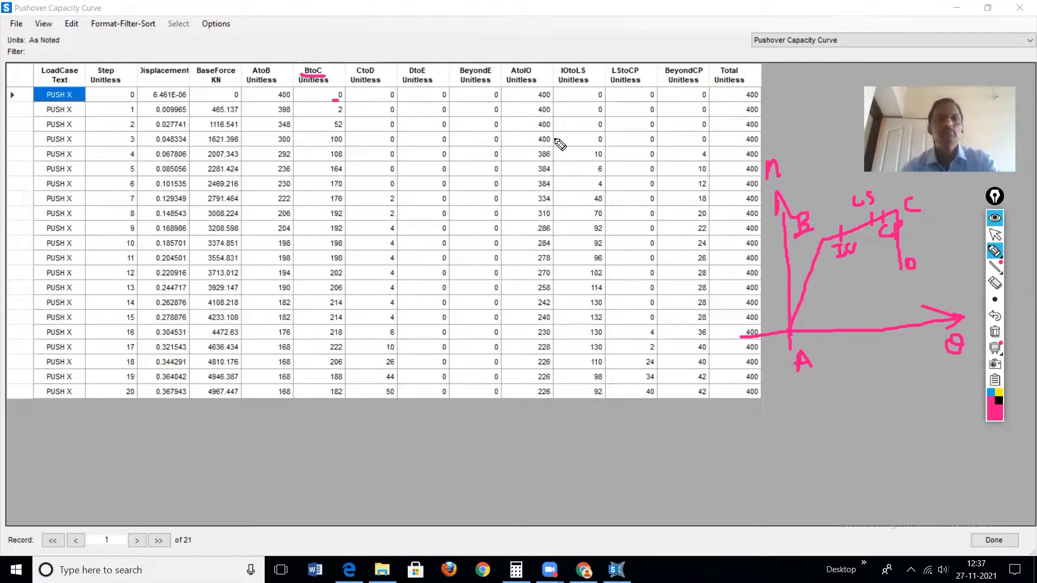
pyautogui.moveTo(251, 77); pyautogui.dragTo(272, 76)
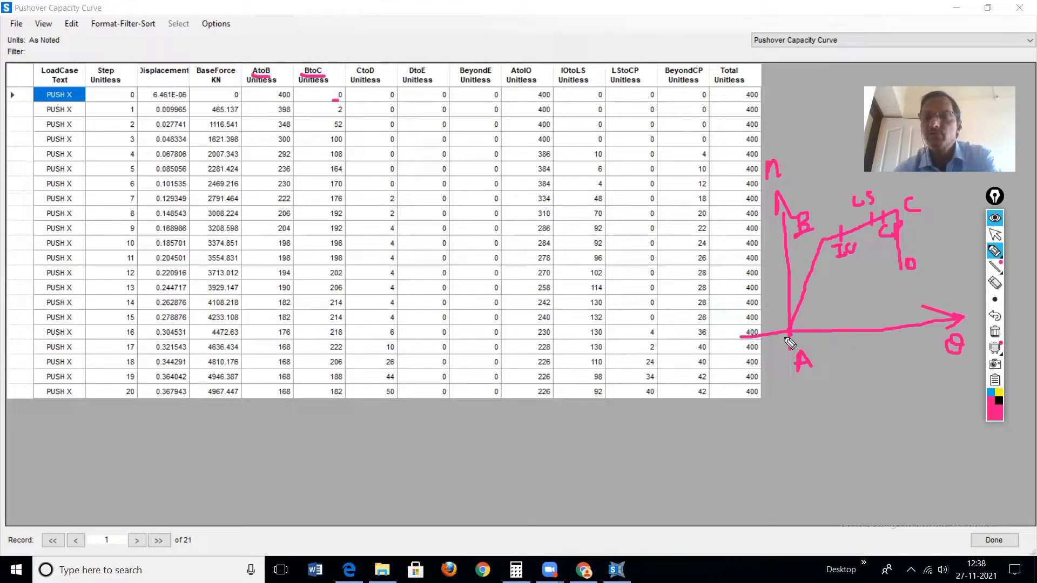
pyautogui.moveTo(824, 241); pyautogui.dragTo(790, 327)
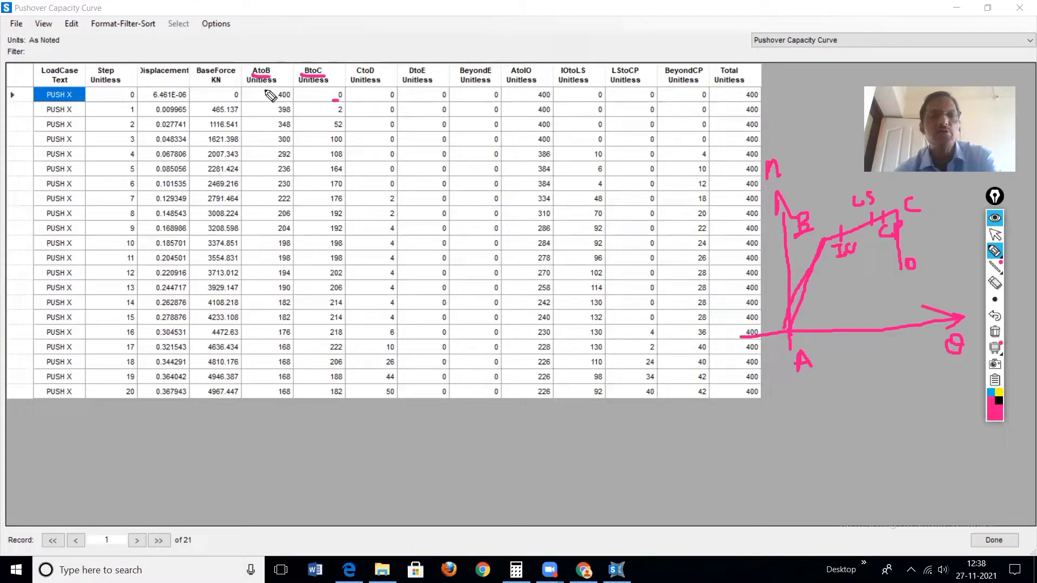
pyautogui.moveTo(264, 93); pyautogui.dragTo(282, 90)
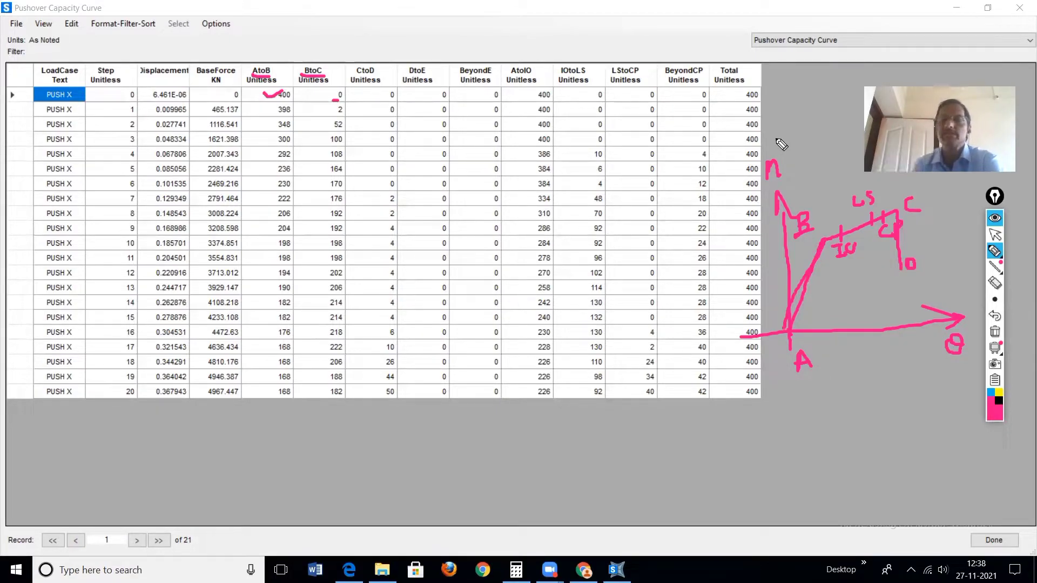
pyautogui.moveTo(741, 100); pyautogui.dragTo(763, 98)
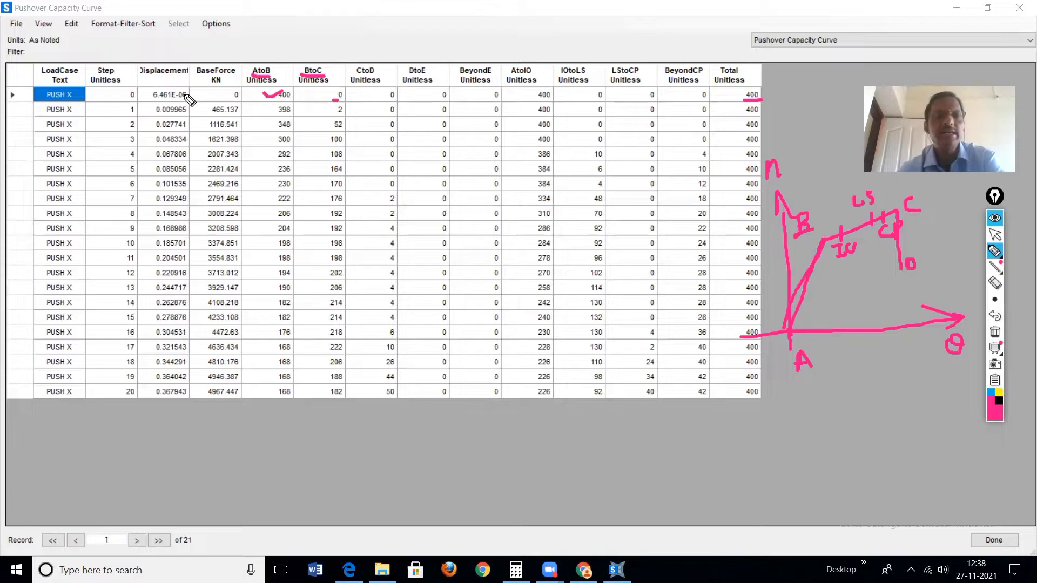
# Tick steps 1 and 2 with the screen pen and underline their AtoB counts and the BtoC count of step 2.
pyautogui.moveTo(115, 108); pyautogui.dragTo(134, 106)
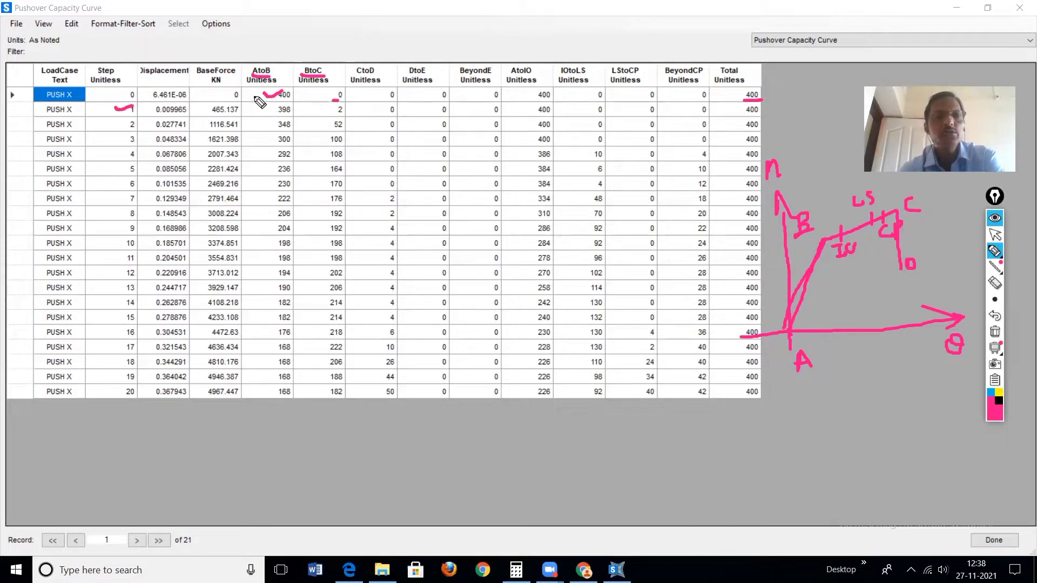
pyautogui.click(278, 113)
pyautogui.moveTo(278, 113); pyautogui.dragTo(297, 114)
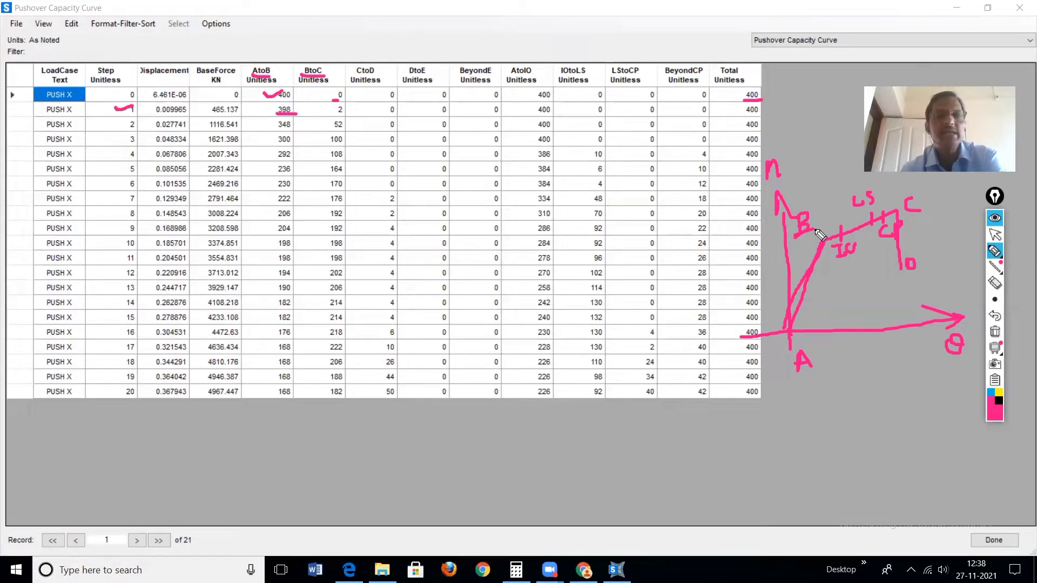
pyautogui.moveTo(104, 124); pyautogui.dragTo(123, 123)
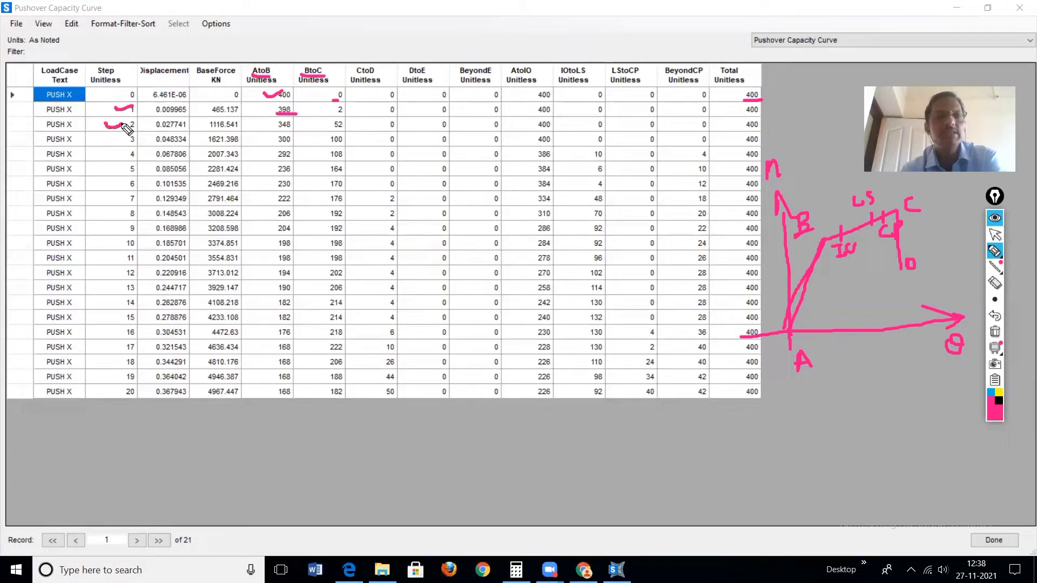
pyautogui.moveTo(272, 129); pyautogui.dragTo(292, 128)
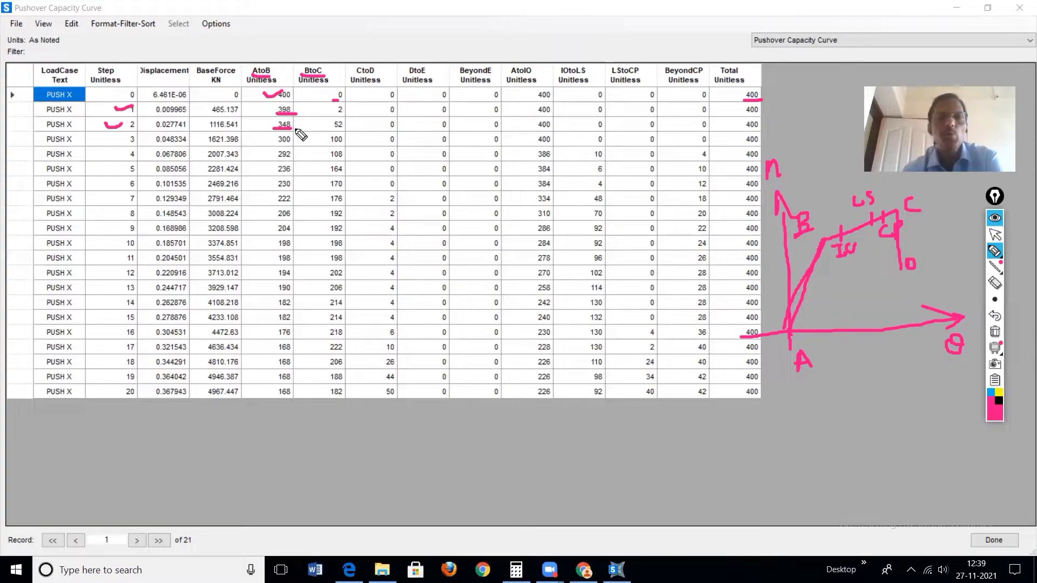
pyautogui.moveTo(327, 130); pyautogui.dragTo(350, 127)
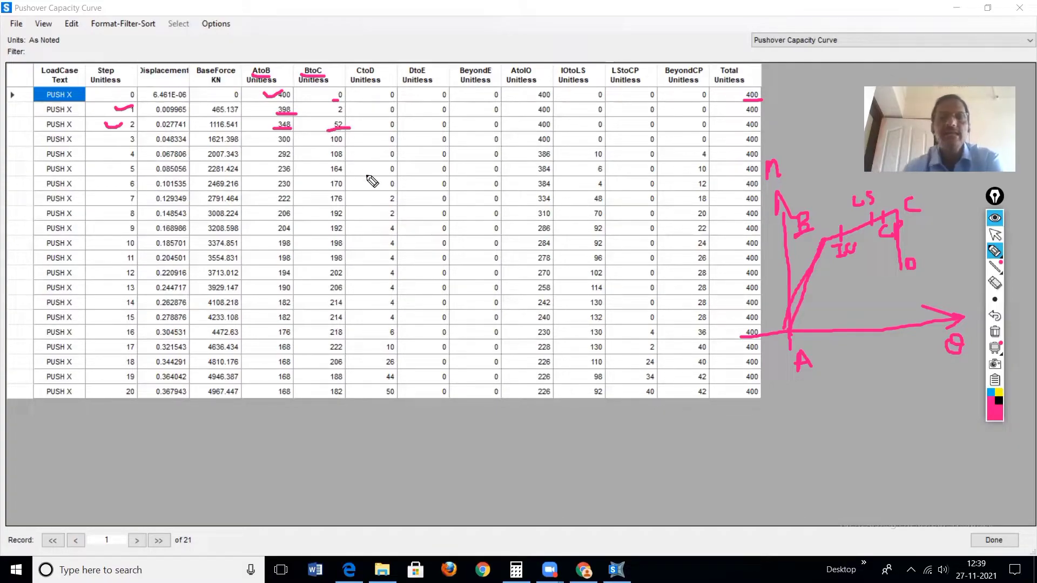
pyautogui.moveTo(332, 100); pyautogui.dragTo(339, 100)
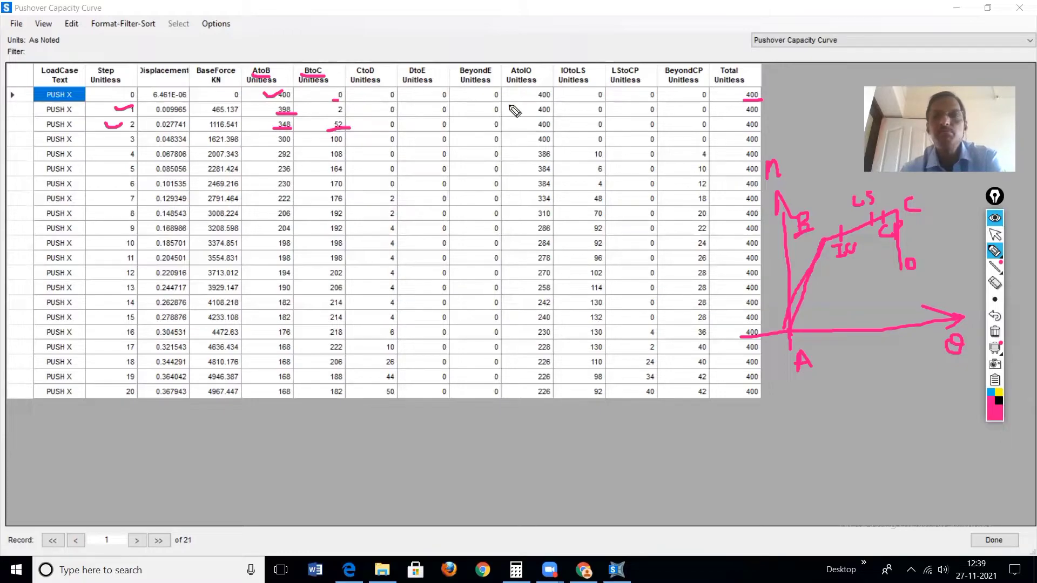
pyautogui.moveTo(844, 246); pyautogui.dragTo(850, 248)
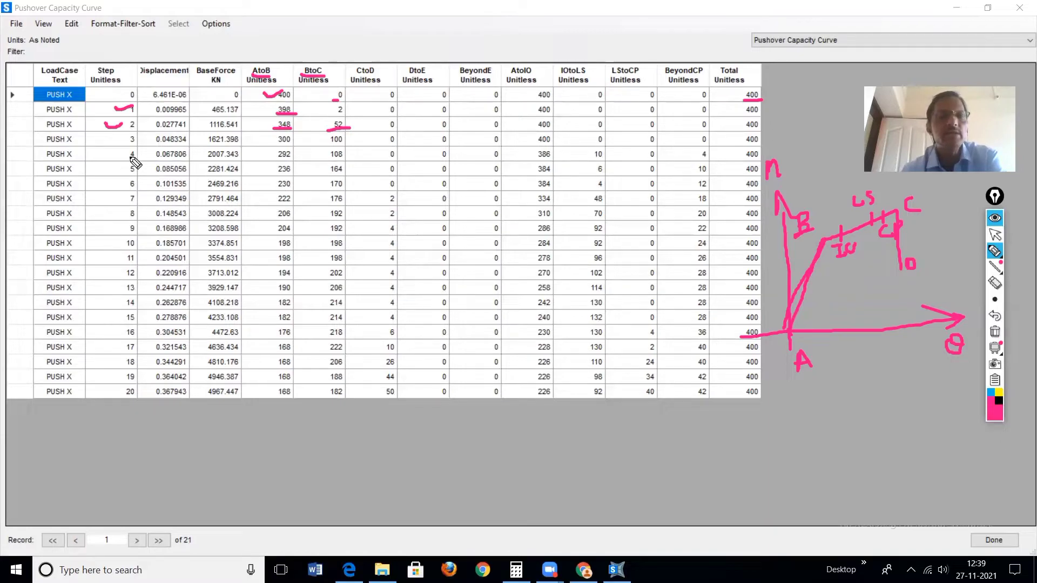
# Tick step 12 with the screen pen and underline its hinge counts in the AtoB, BtoC and CtoD columns.
pyautogui.moveTo(114, 274); pyautogui.dragTo(134, 268)
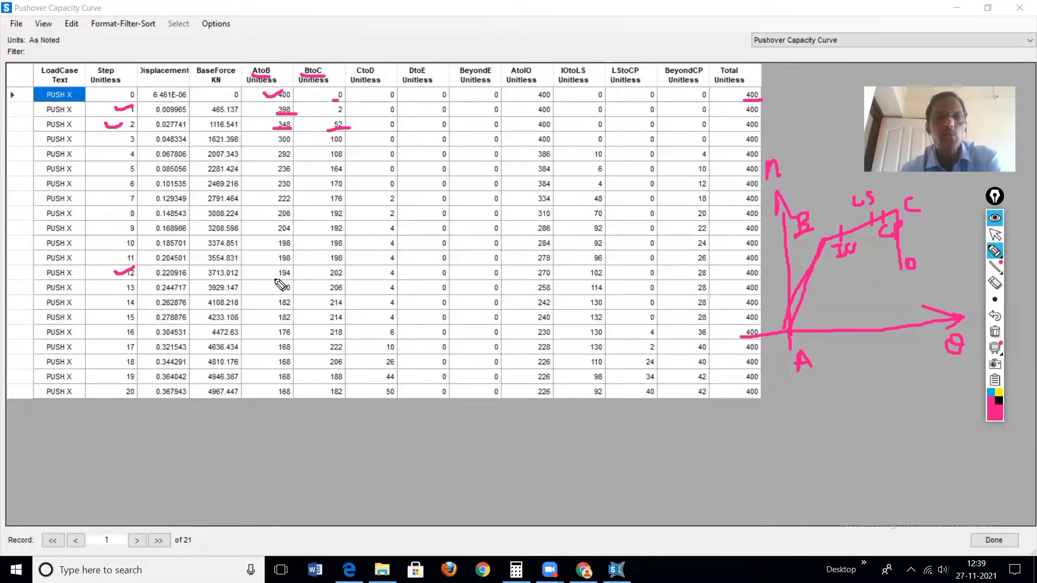
pyautogui.moveTo(274, 279); pyautogui.dragTo(307, 279)
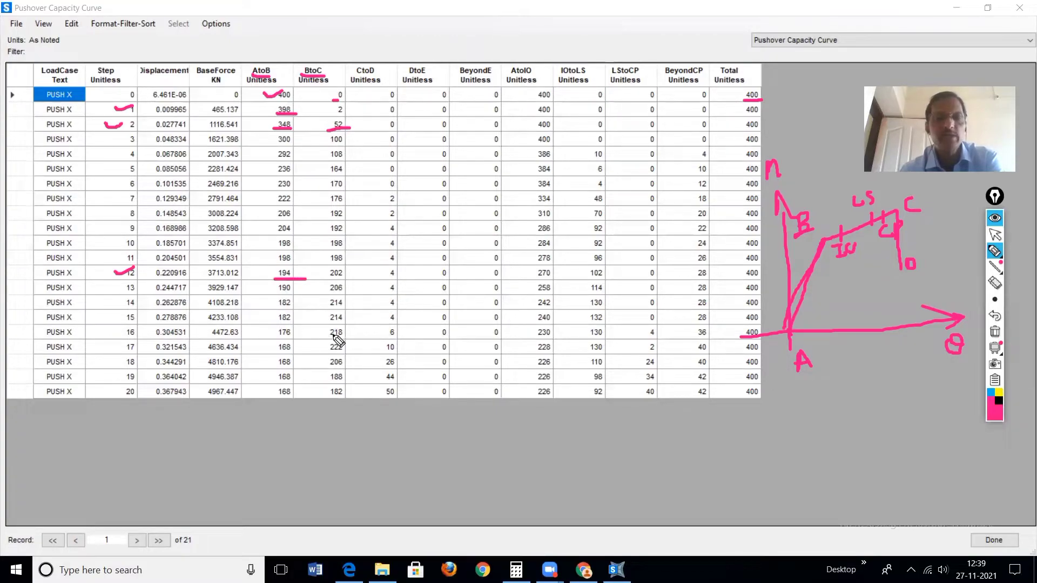
pyautogui.moveTo(324, 280); pyautogui.dragTo(348, 280)
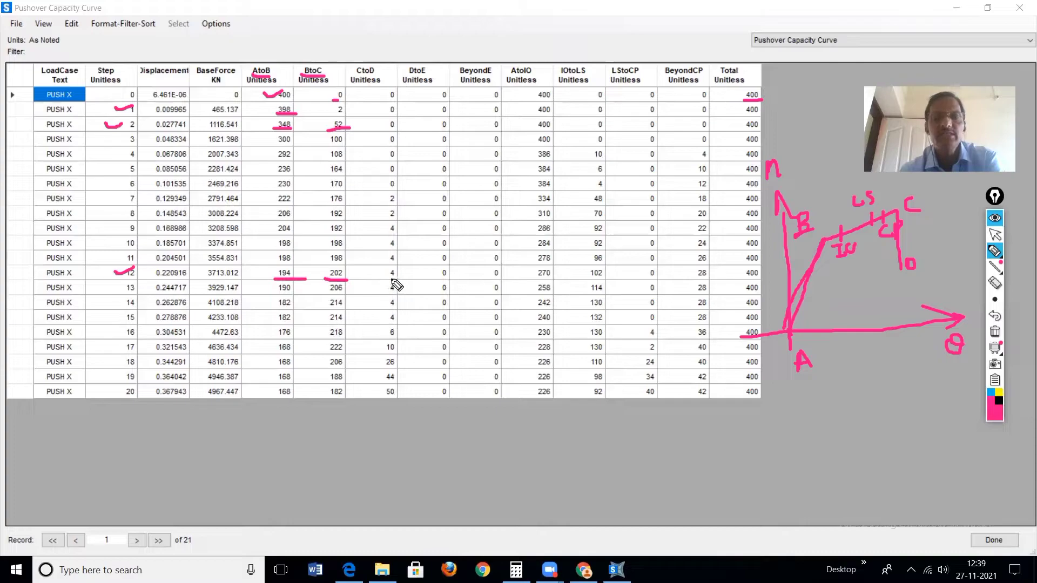
pyautogui.moveTo(386, 279); pyautogui.dragTo(403, 274)
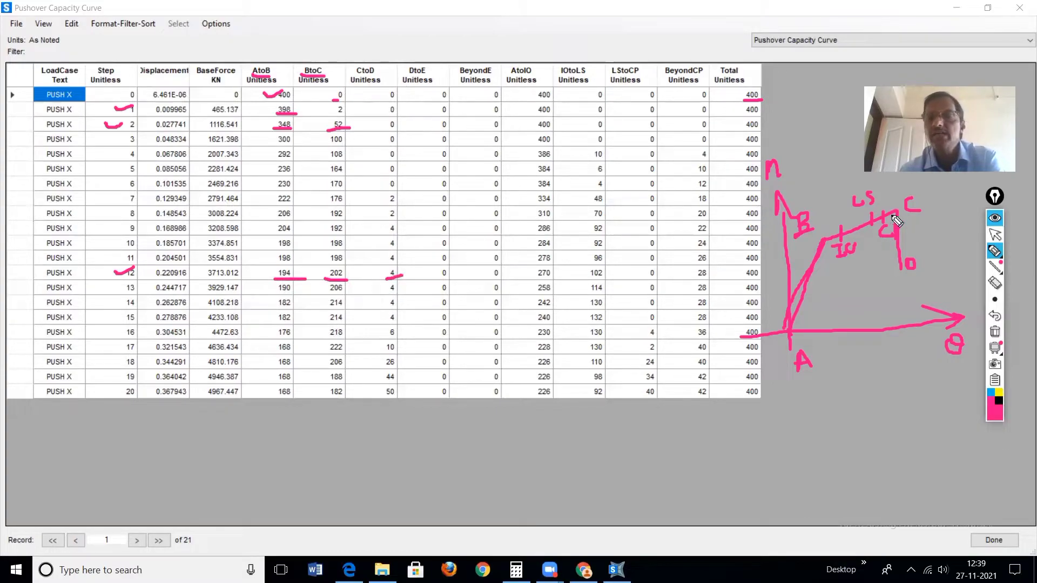
# Mark point B on the sketched hinge curve and circle the CtoD and BtoC hinge counts of step 12.
pyautogui.moveTo(824, 228); pyautogui.dragTo(825, 241)
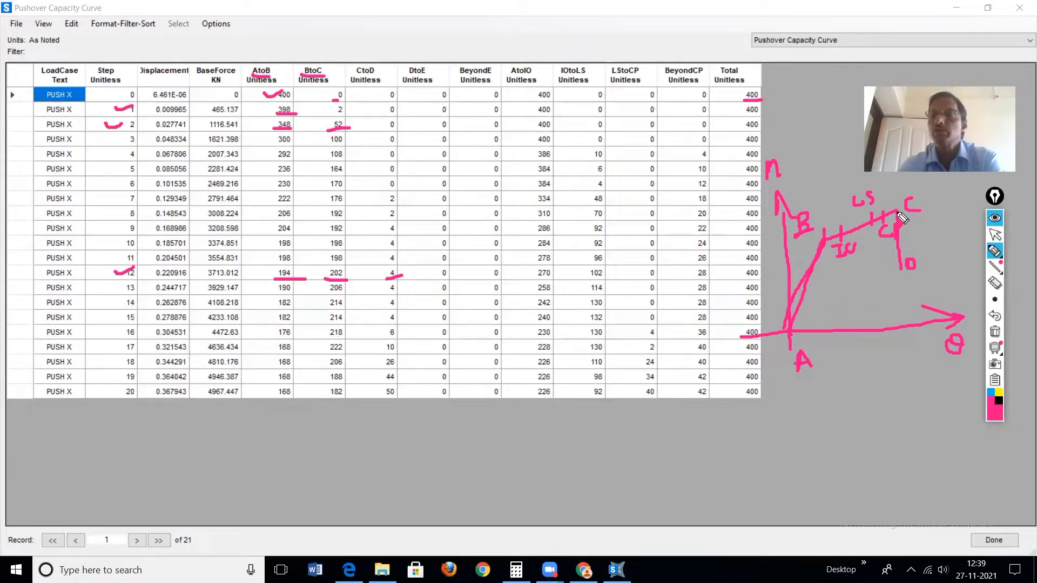
pyautogui.moveTo(403, 272)
pyautogui.mouseDown()
pyautogui.moveTo(389, 276)
pyautogui.moveTo(407, 274)
pyautogui.mouseUp()
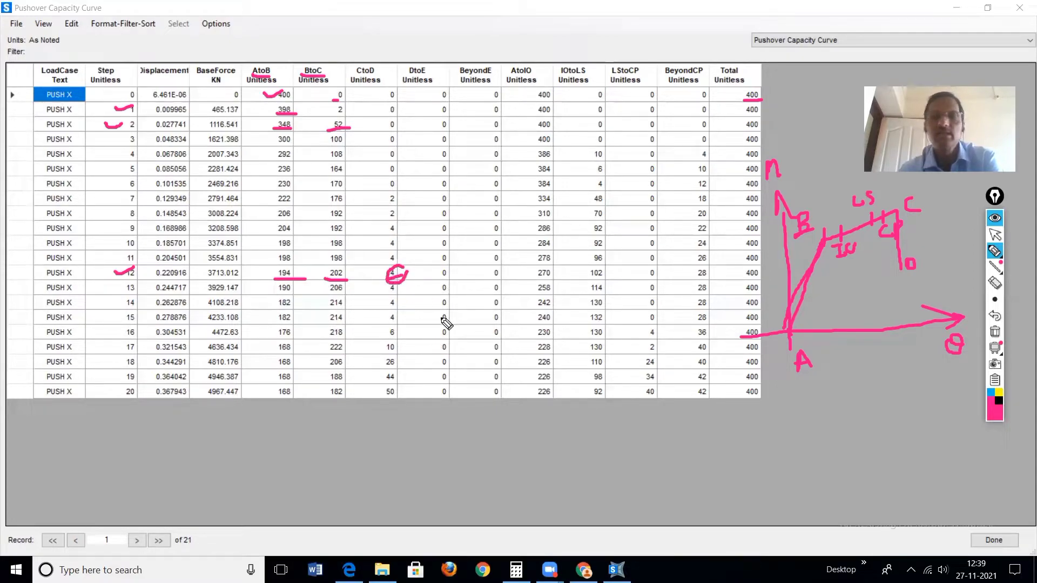
pyautogui.moveTo(345, 268)
pyautogui.mouseDown()
pyautogui.moveTo(330, 268)
pyautogui.moveTo(327, 282)
pyautogui.moveTo(349, 270)
pyautogui.mouseUp()
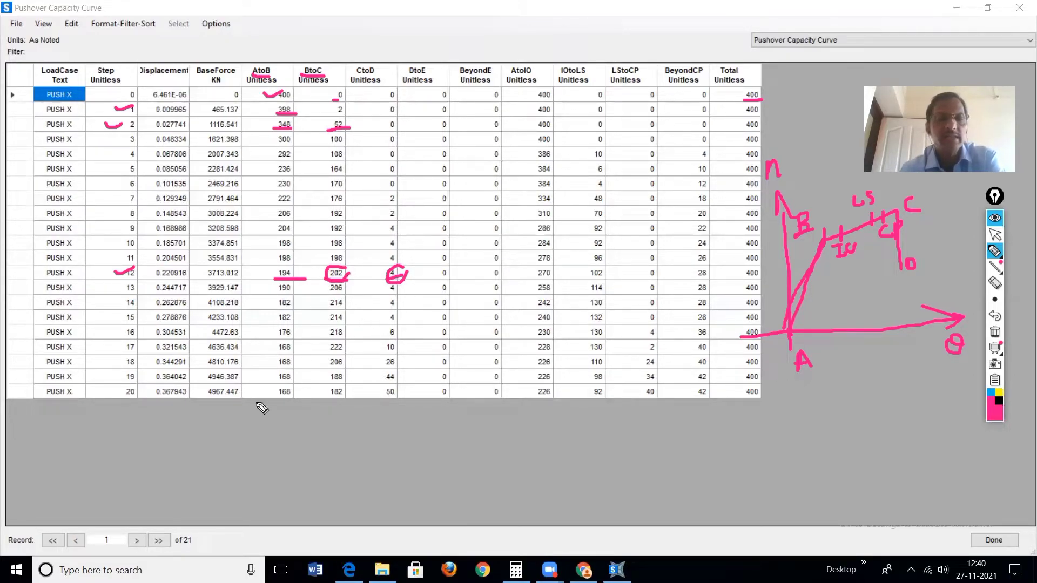
# Circle step 20 and its AtoB, BtoC and CtoD counts, strike through the CtoD count, and draw an arc around the hinge sketch.
pyautogui.moveTo(134, 384)
pyautogui.mouseDown()
pyautogui.moveTo(120, 398)
pyautogui.moveTo(133, 404)
pyautogui.moveTo(134, 385)
pyautogui.mouseUp()
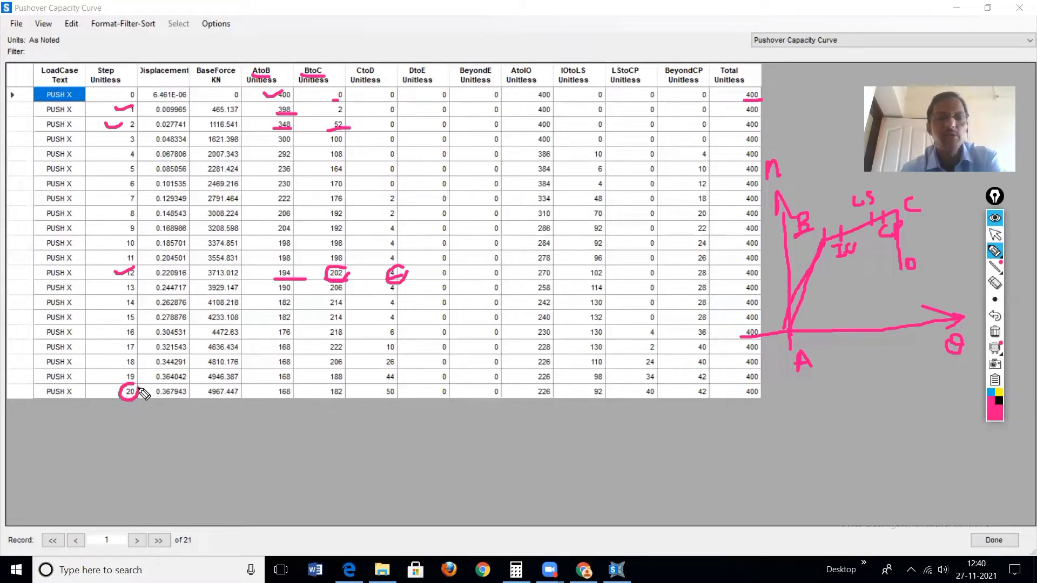
pyautogui.moveTo(290, 381)
pyautogui.mouseDown()
pyautogui.moveTo(272, 383)
pyautogui.moveTo(275, 402)
pyautogui.moveTo(301, 395)
pyautogui.moveTo(294, 385)
pyautogui.moveTo(325, 398)
pyautogui.moveTo(348, 385)
pyautogui.mouseUp()
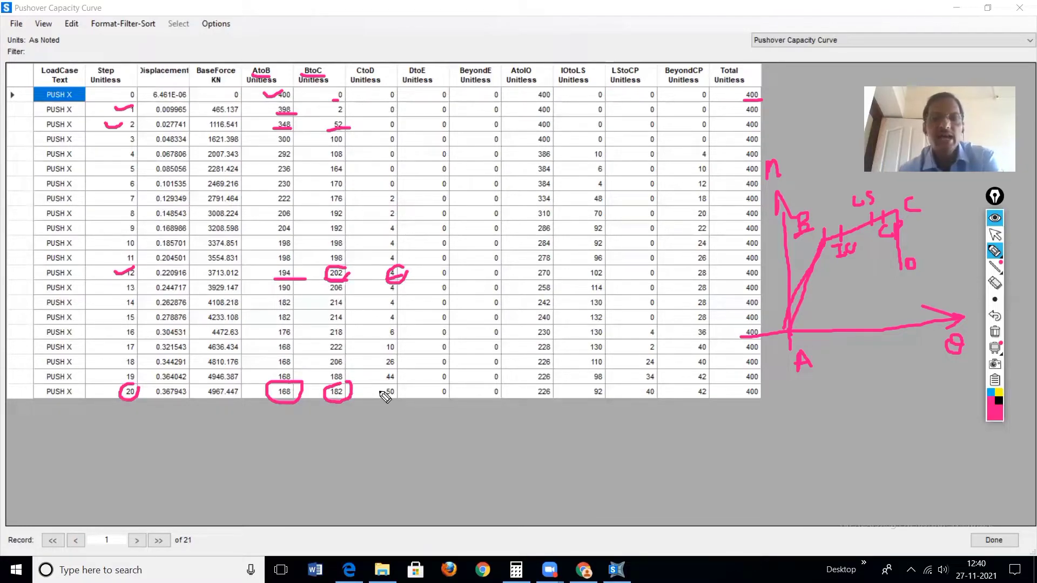
pyautogui.moveTo(391, 384)
pyautogui.mouseDown()
pyautogui.moveTo(385, 395)
pyautogui.moveTo(399, 402)
pyautogui.moveTo(403, 378)
pyautogui.moveTo(370, 406)
pyautogui.mouseUp()
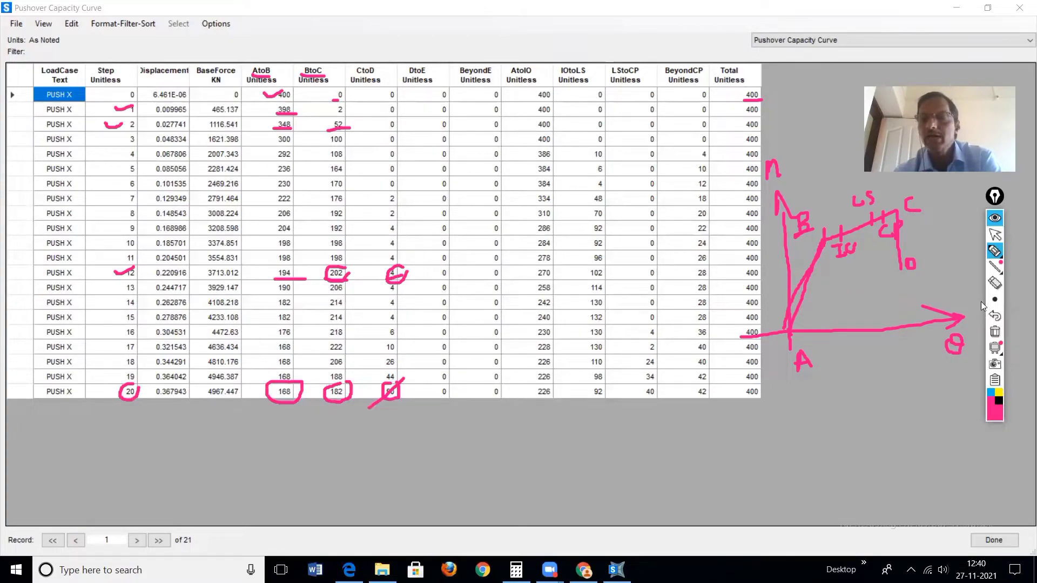
pyautogui.moveTo(887, 233); pyautogui.dragTo(884, 237)
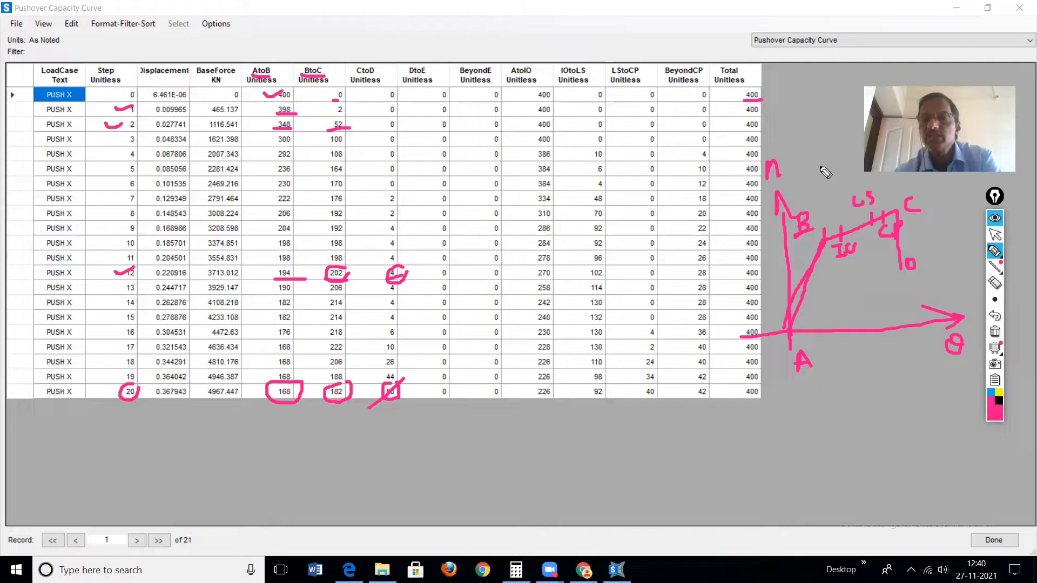
pyautogui.moveTo(795, 153)
pyautogui.mouseDown()
pyautogui.moveTo(722, 223)
pyautogui.moveTo(812, 405)
pyautogui.moveTo(927, 395)
pyautogui.mouseUp()
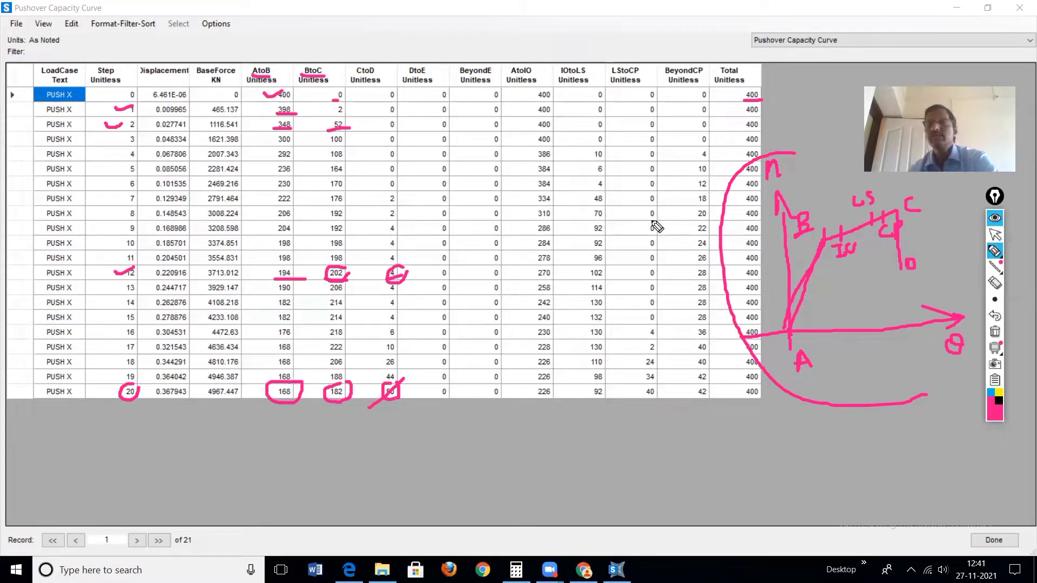
# Clear all pen marks from the screen and close the capacity curve table.
pyautogui.click(995, 234)
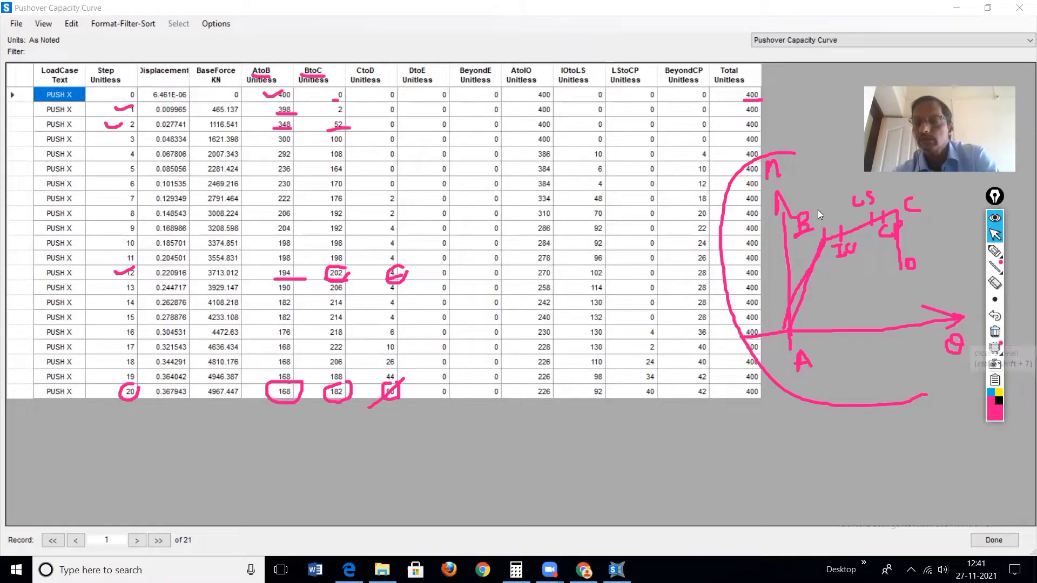
pyautogui.click(995, 332)
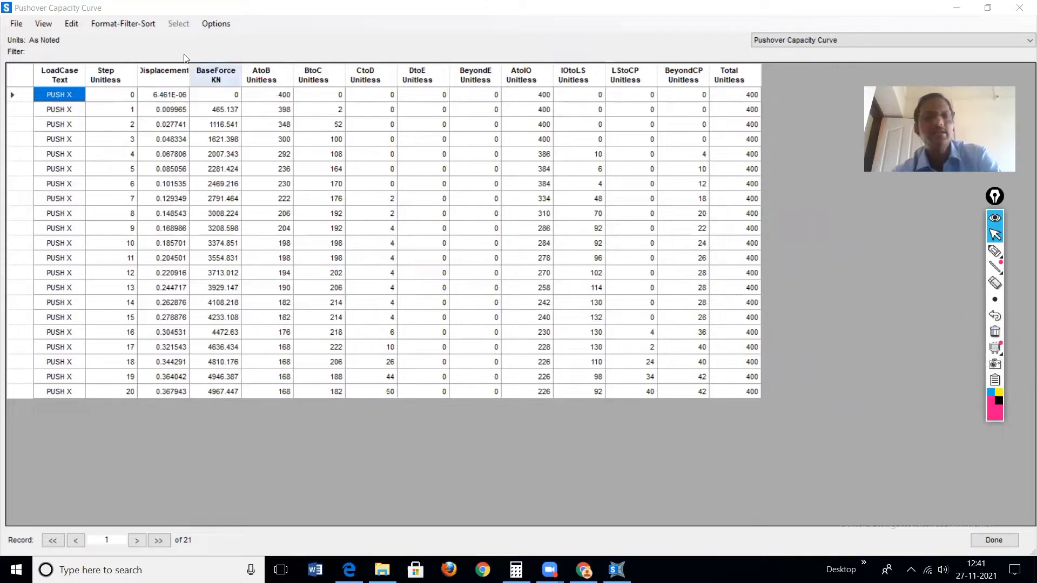
pyautogui.click(1020, 11)
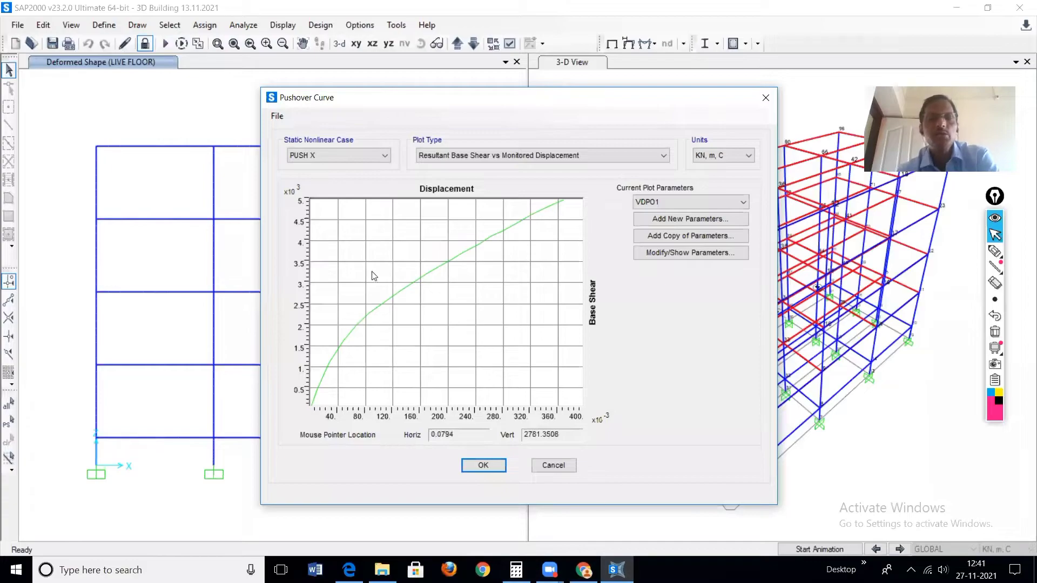
# Display the pushover curve of the PUSH Y case as an ATC-40 Capacity Spectrum plot.
pyautogui.click(384, 155)
pyautogui.click(338, 177)
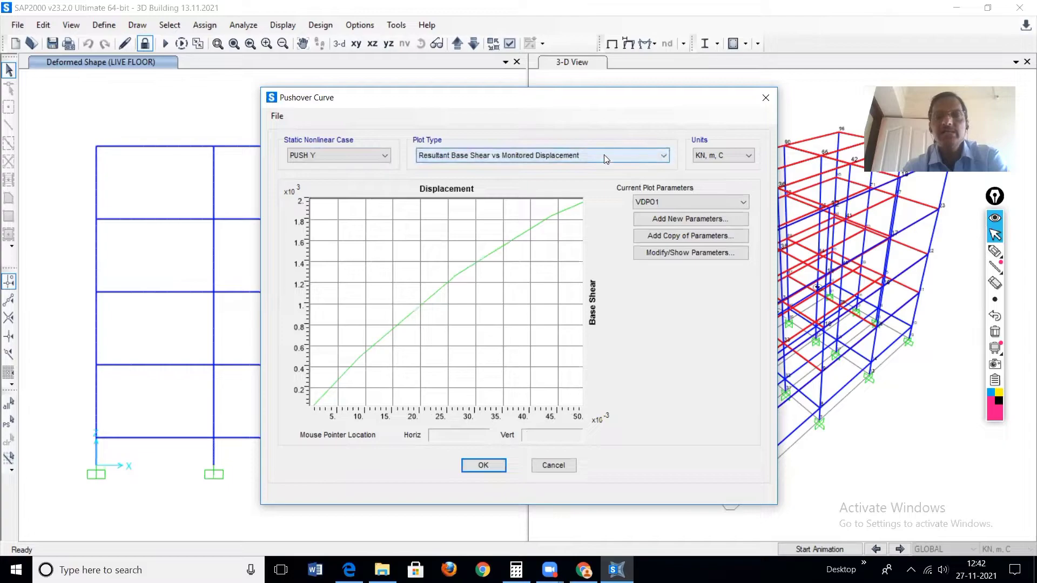
pyautogui.click(663, 156)
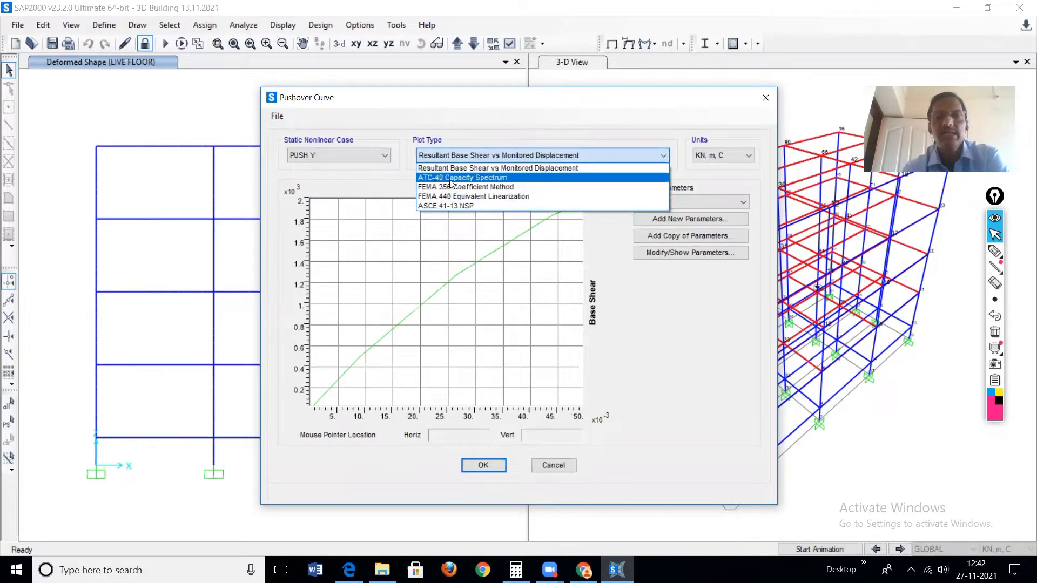
pyautogui.click(477, 178)
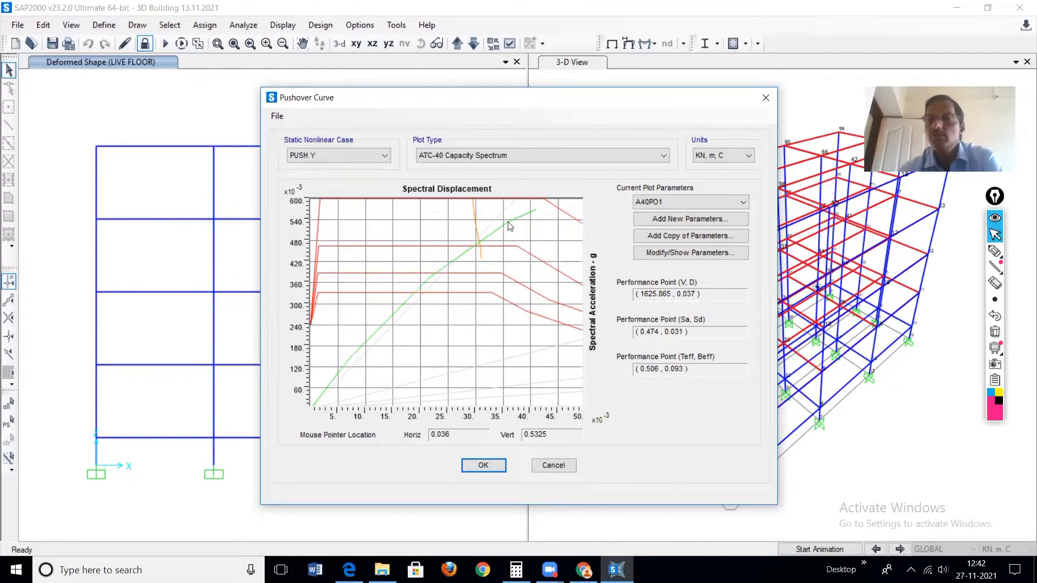
# Circle the Teff value of the performance point and the A40PO1 plot parameters name with the screen pen.
pyautogui.click(995, 251)
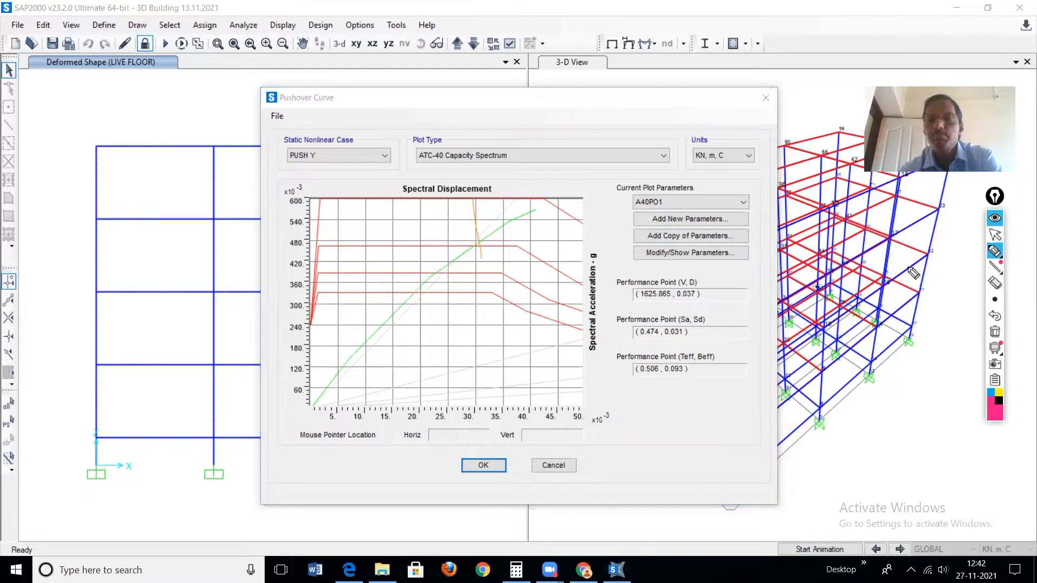
pyautogui.moveTo(652, 356)
pyautogui.mouseDown()
pyautogui.moveTo(637, 363)
pyautogui.moveTo(640, 378)
pyautogui.moveTo(661, 380)
pyautogui.moveTo(661, 359)
pyautogui.mouseUp()
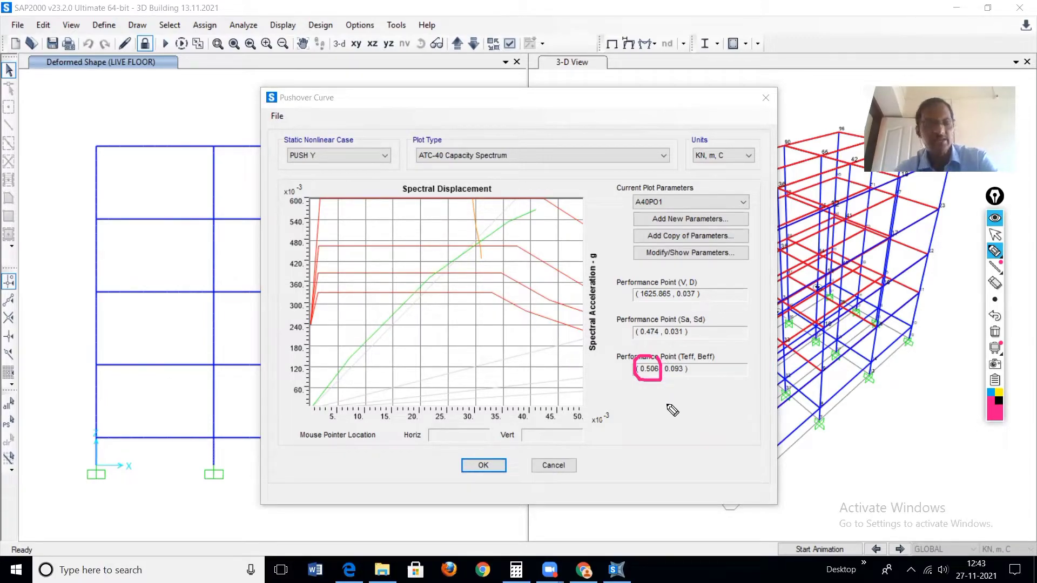
pyautogui.hotkey('ctrl', 'shift', '1')
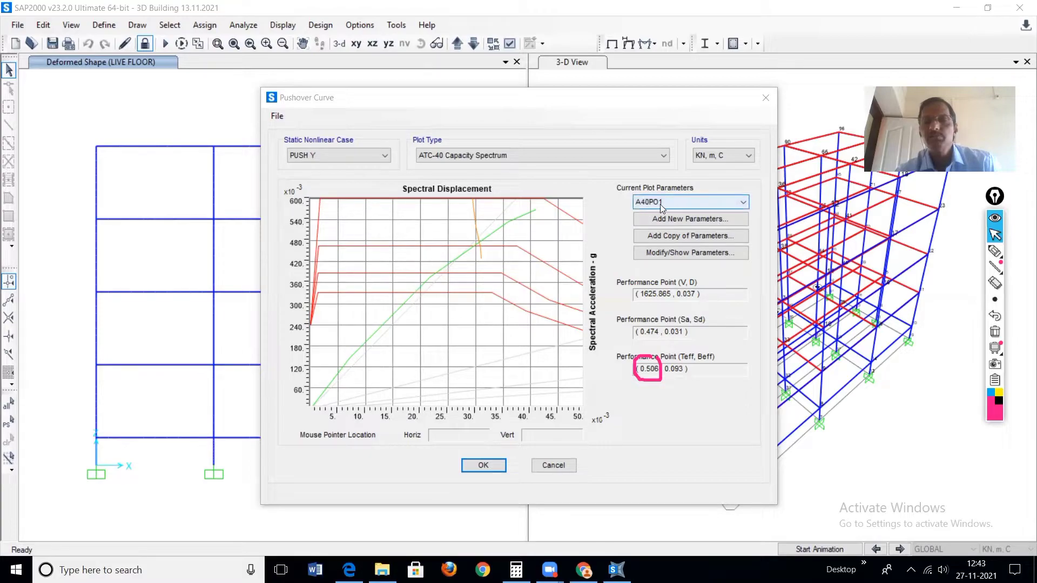
pyautogui.moveTo(995, 252)
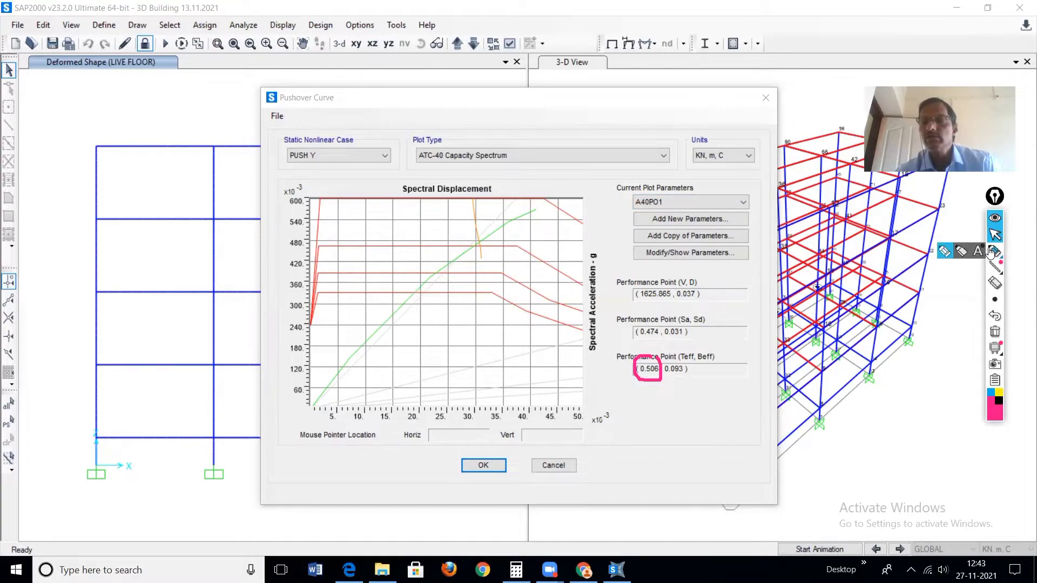
pyautogui.click(948, 252)
pyautogui.moveTo(650, 187)
pyautogui.mouseDown()
pyautogui.moveTo(622, 207)
pyautogui.moveTo(673, 202)
pyautogui.moveTo(651, 195)
pyautogui.mouseUp()
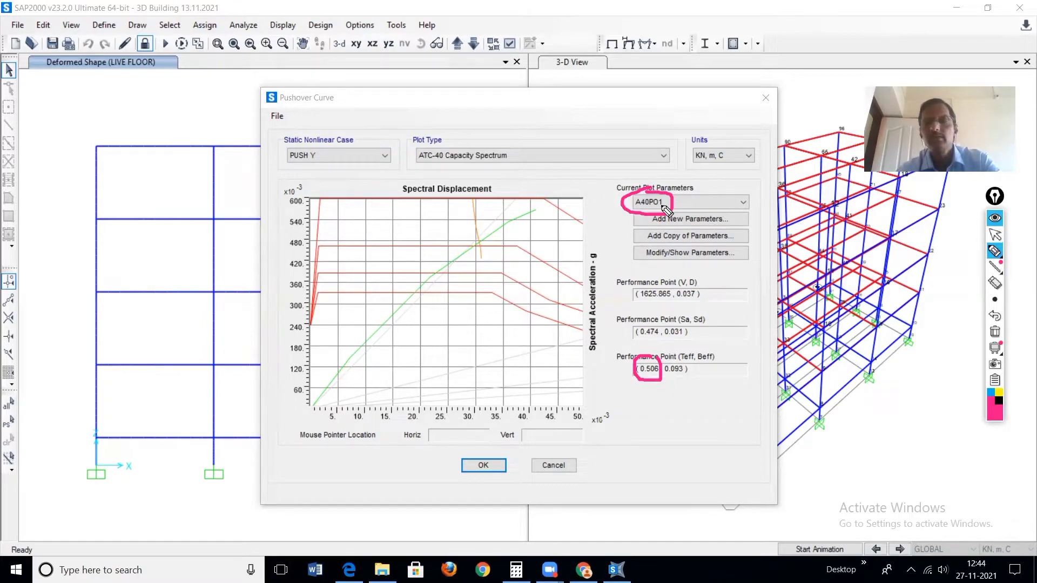
pyautogui.click(994, 235)
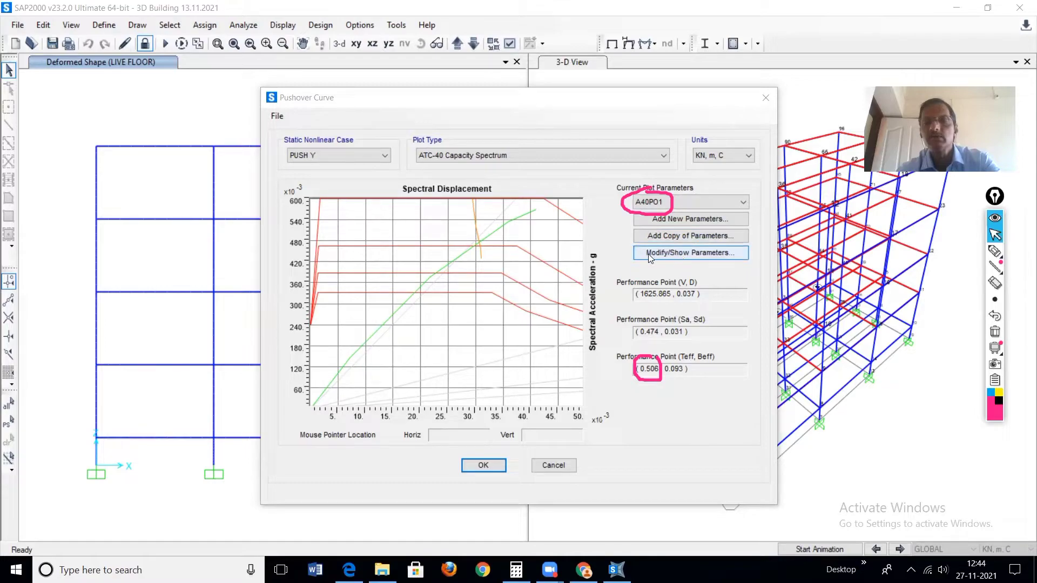
# Open the A40PO1 parameters for the ATC-40 capacity spectrum and rename the set as IS1893.
pyautogui.click(669, 254)
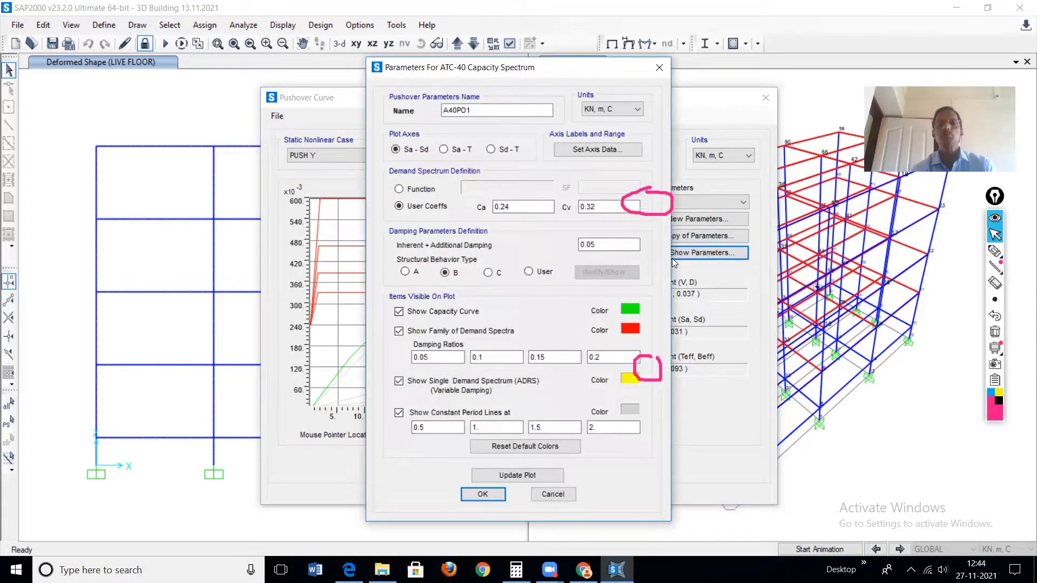
pyautogui.doubleClick(442, 111)
pyautogui.write('I')
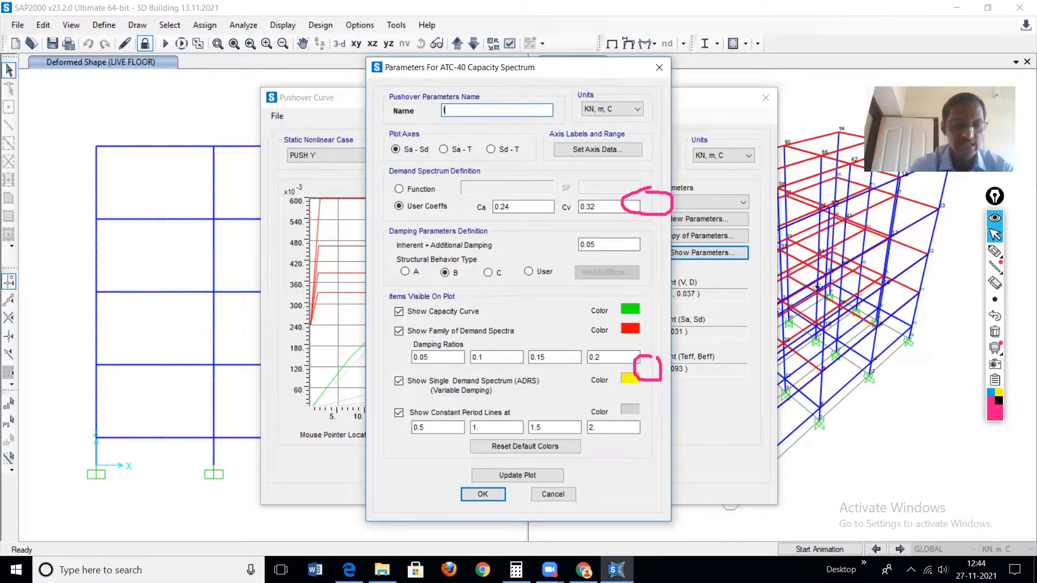
pyautogui.write('S1893')
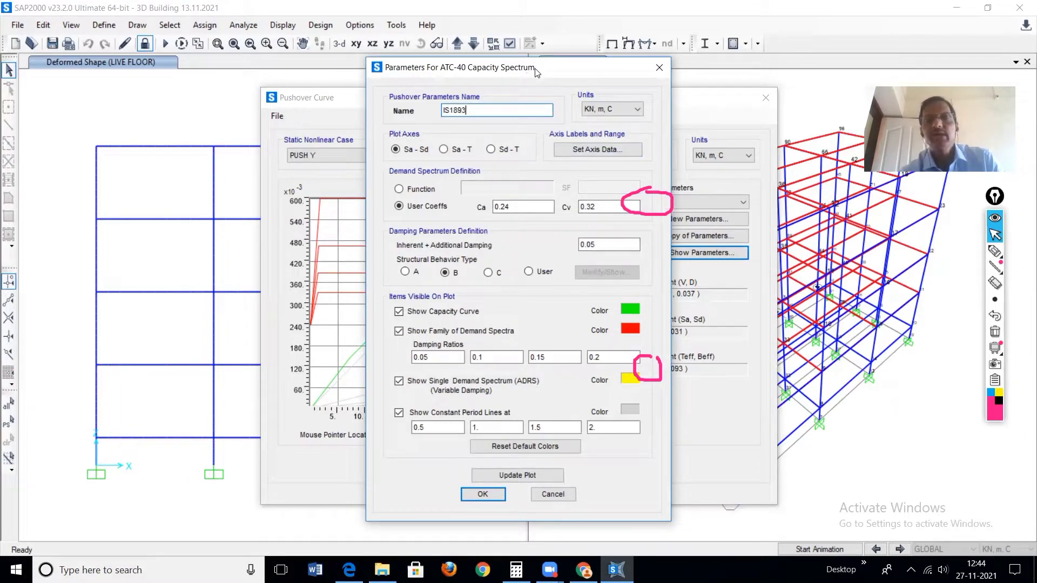
# Clear the pen marks around the parameters dialog and postpone the scheduled Windows update by an hour.
pyautogui.moveTo(535, 70); pyautogui.dragTo(619, 49)
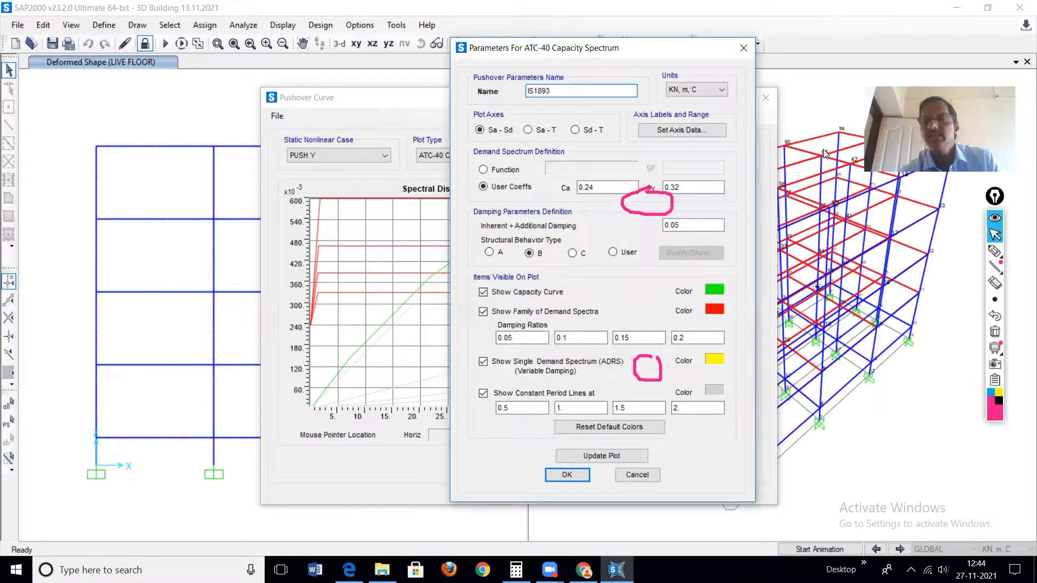
pyautogui.click(995, 332)
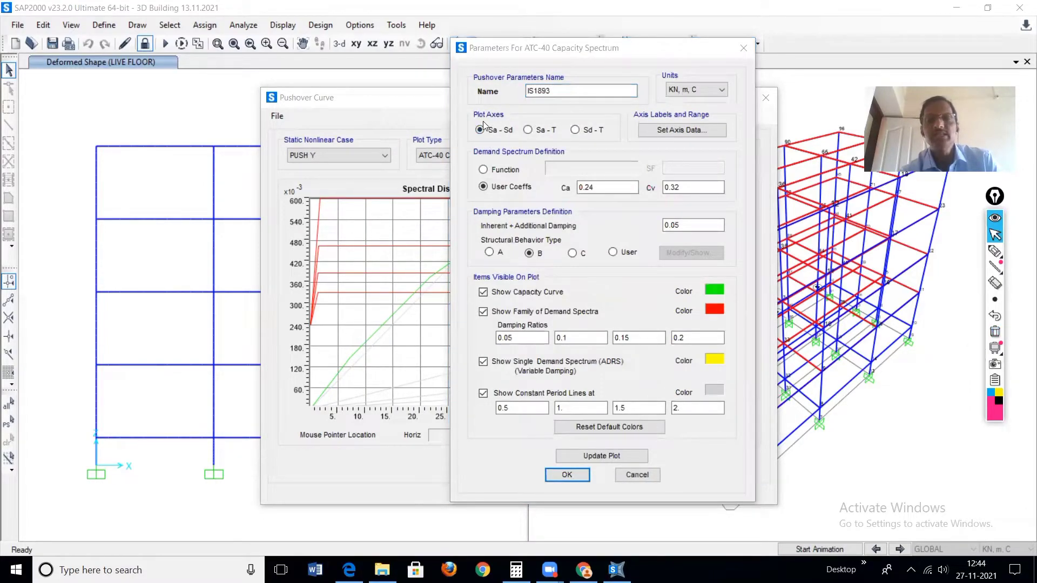
pyautogui.moveTo(597, 52); pyautogui.dragTo(654, 39)
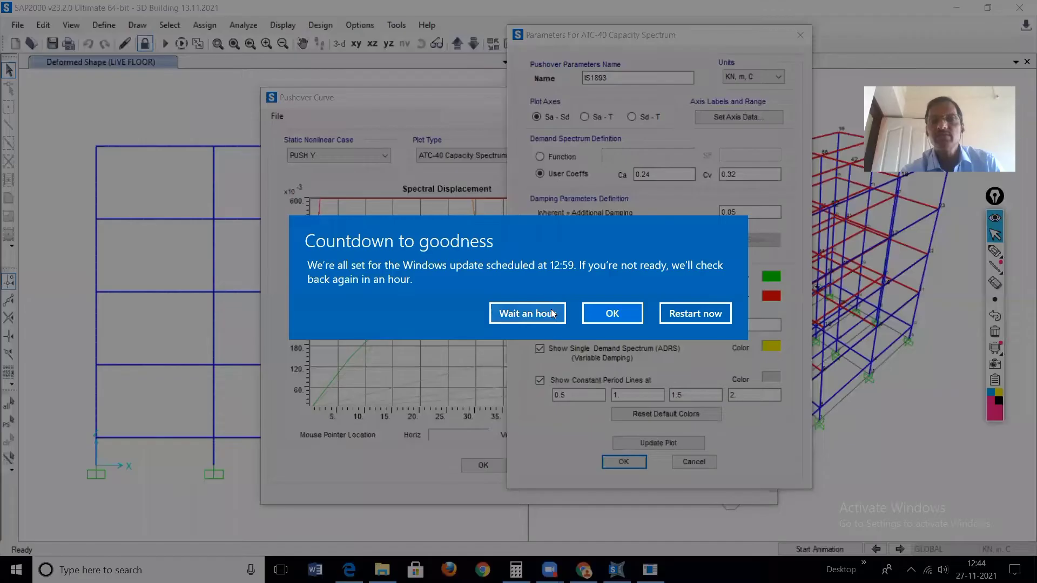
pyautogui.click(552, 314)
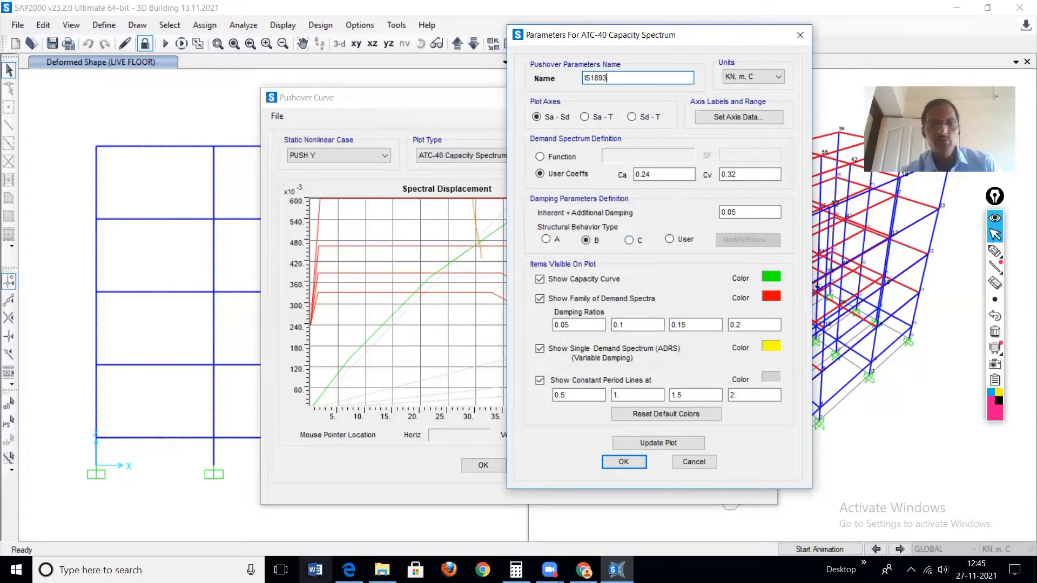
# Switch to Microsoft Edge, bring up the pushover analysis article PDF and go back to its title page.
pyautogui.click(349, 569)
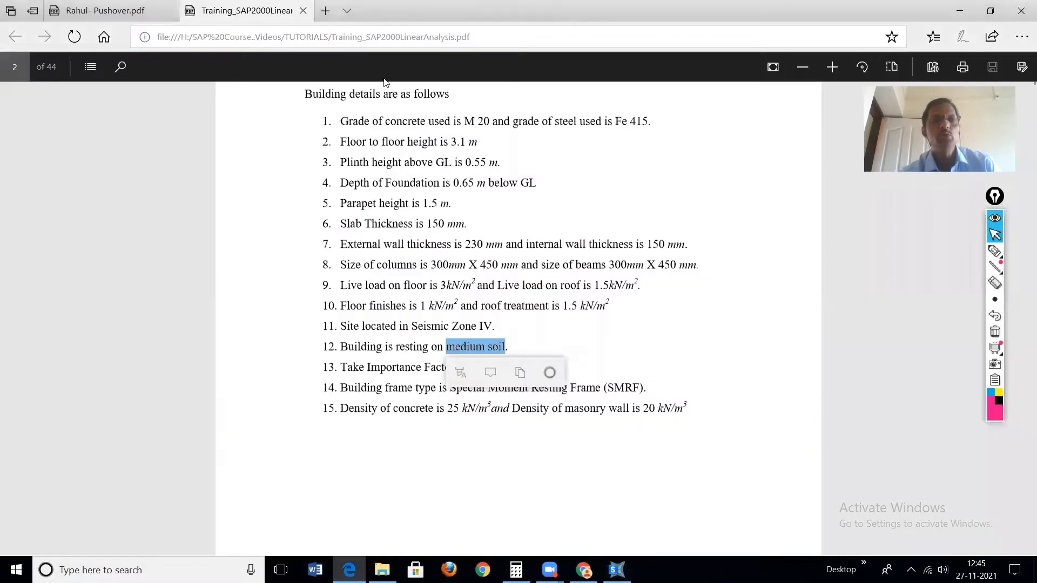
pyautogui.click(106, 12)
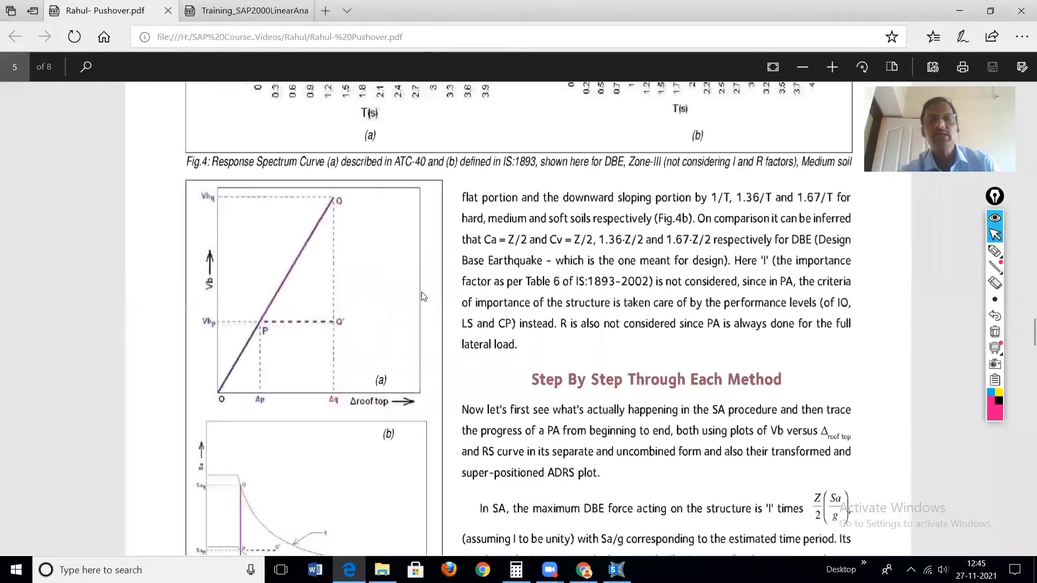
pyautogui.scroll(20, 423, 313)
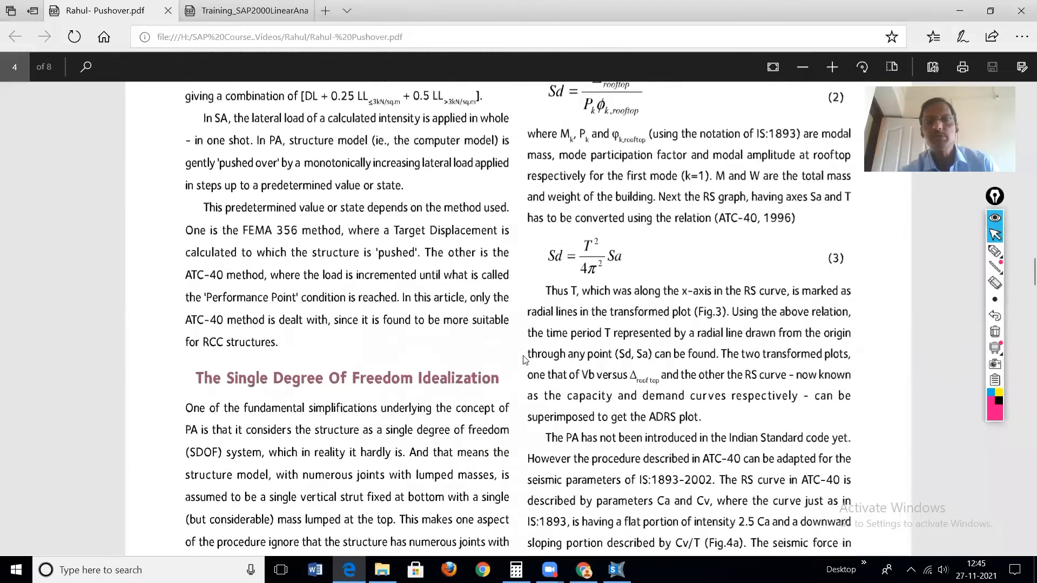
pyautogui.scroll(12, 523, 360)
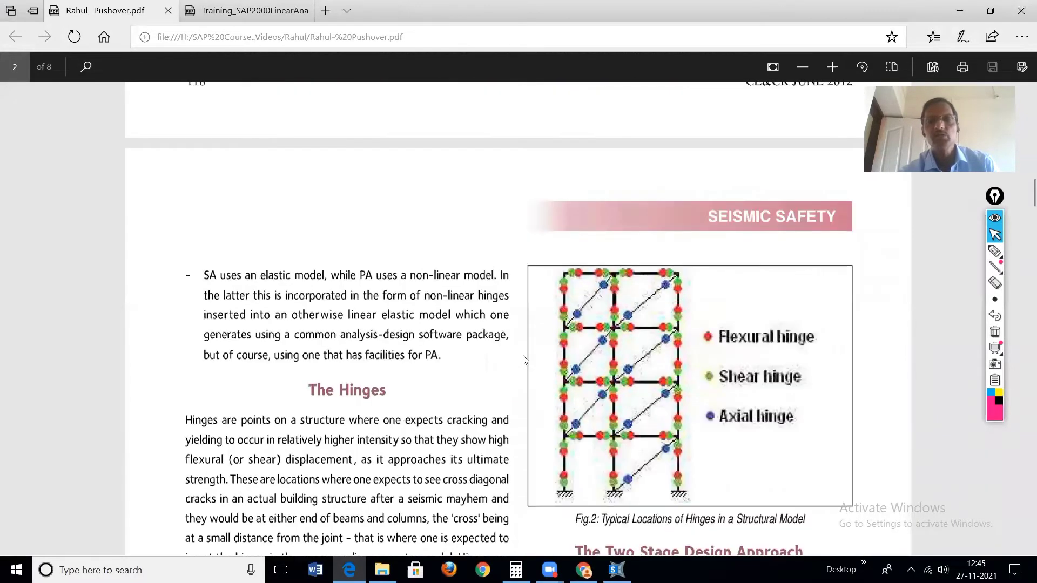
pyautogui.scroll(5, 523, 360)
pyautogui.scroll(-2, 522, 360)
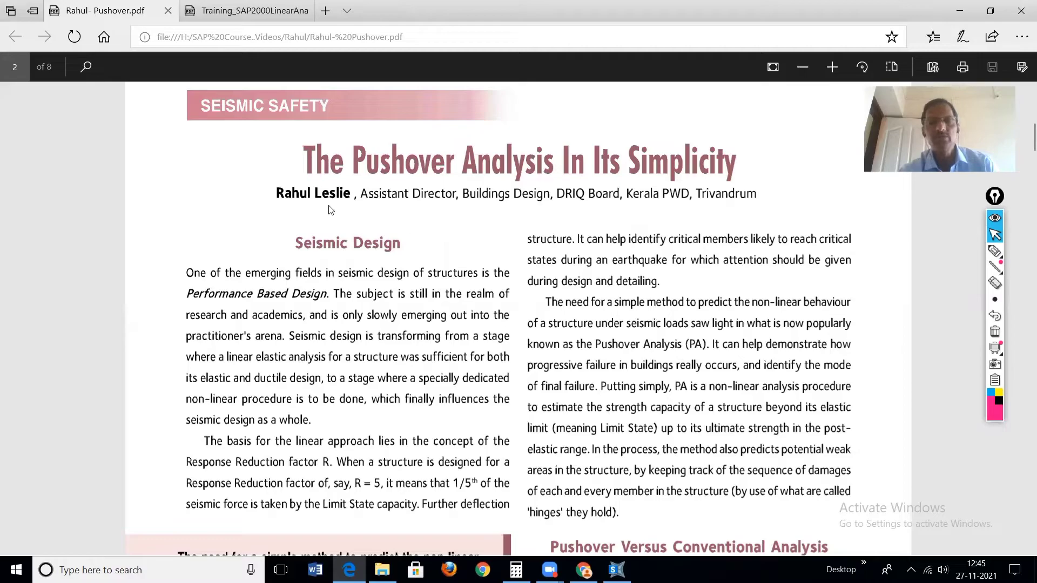
# Look through the article's section on hinges as far as Fig.1, the typical flexural hinge property.
pyautogui.scroll(-5, 618, 323)
pyautogui.scroll(5, 498, 325)
pyautogui.scroll(-5, 498, 326)
pyautogui.scroll(-10, 498, 325)
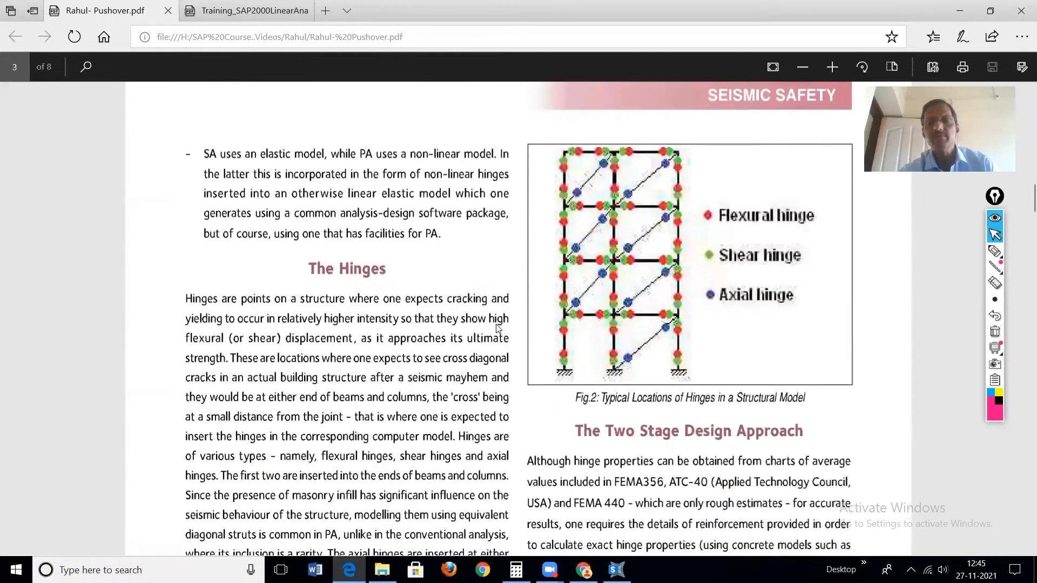
pyautogui.scroll(-12, 564, 312)
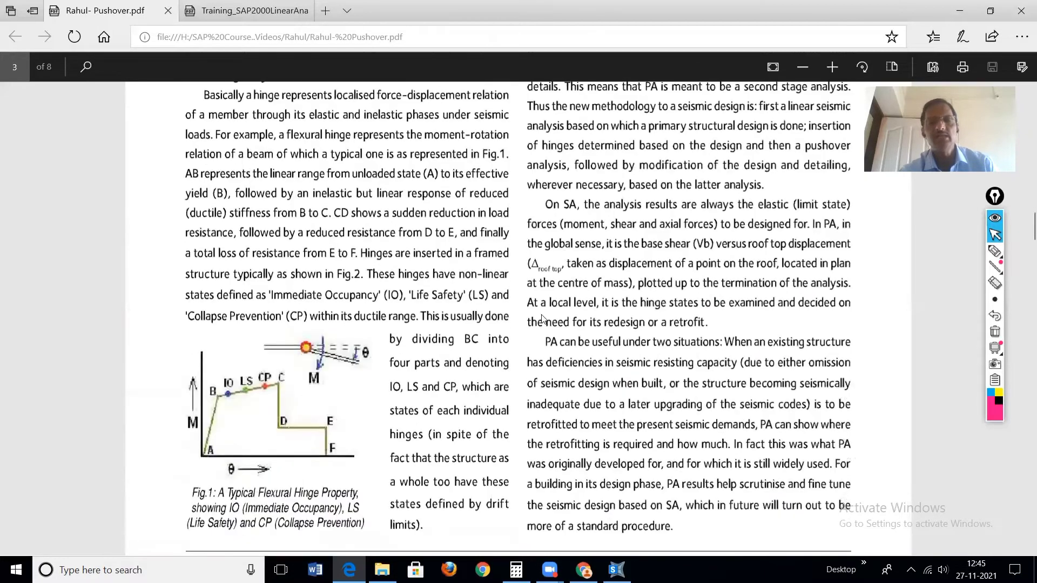
pyautogui.scroll(3, 276, 212)
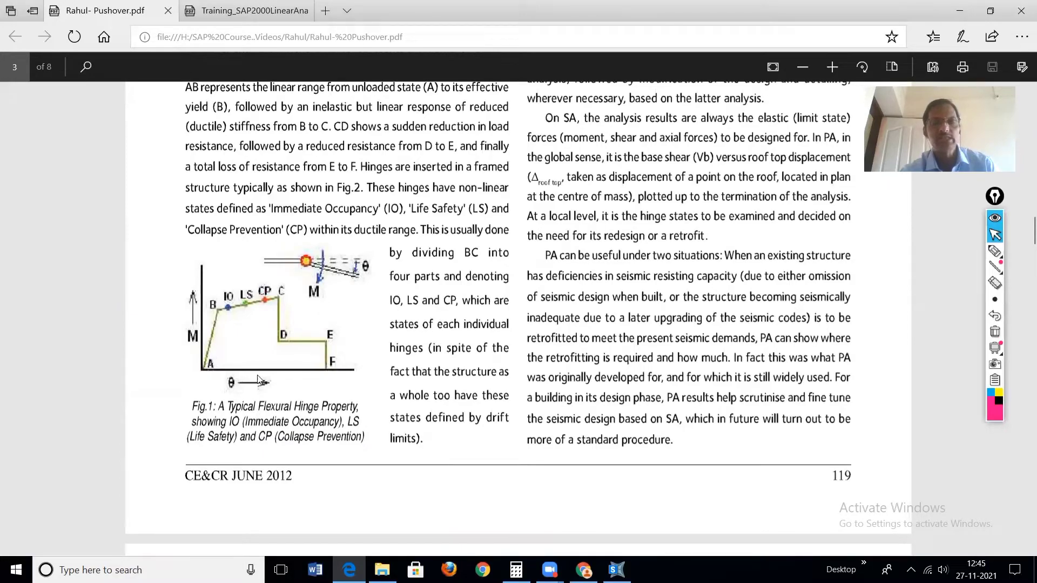
# Find the Ca and Cv relations below Fig.4 in the article and underline Ca = Z/2 and DBE.
pyautogui.scroll(10, 386, 413)
pyautogui.scroll(-13, 508, 389)
pyautogui.scroll(-20, 509, 385)
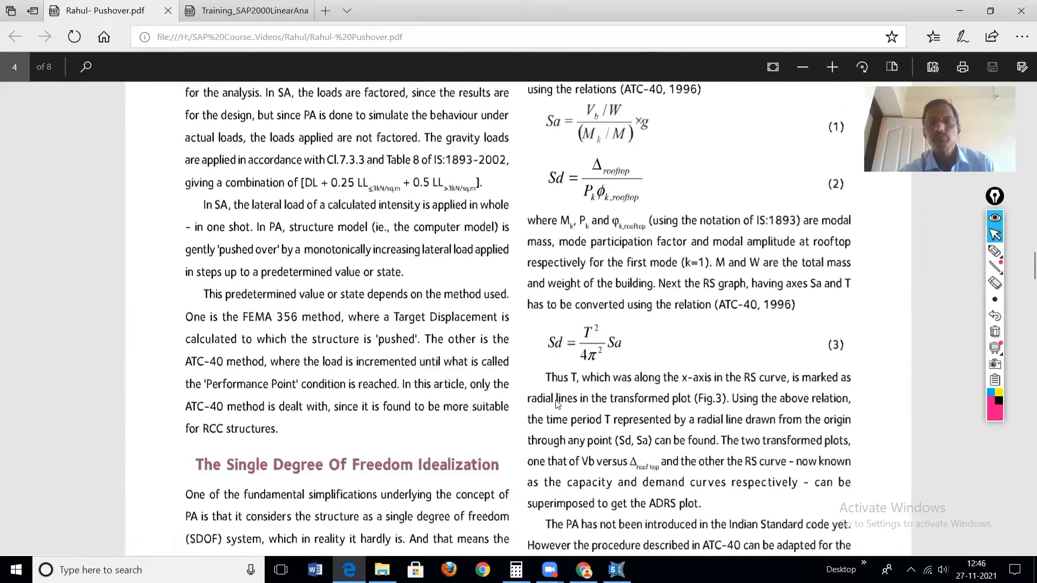
pyautogui.scroll(-9, 588, 419)
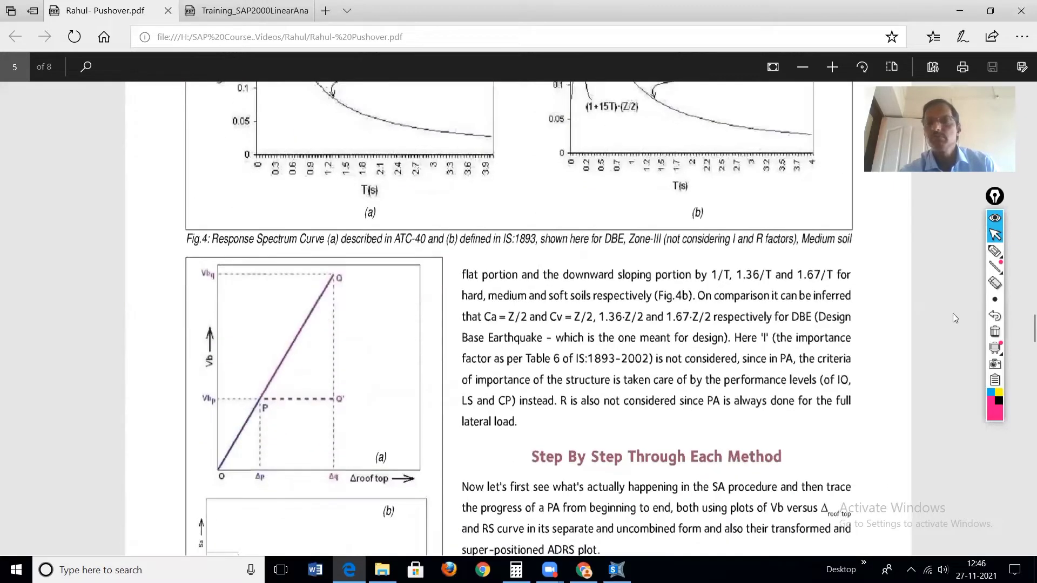
pyautogui.moveTo(997, 248)
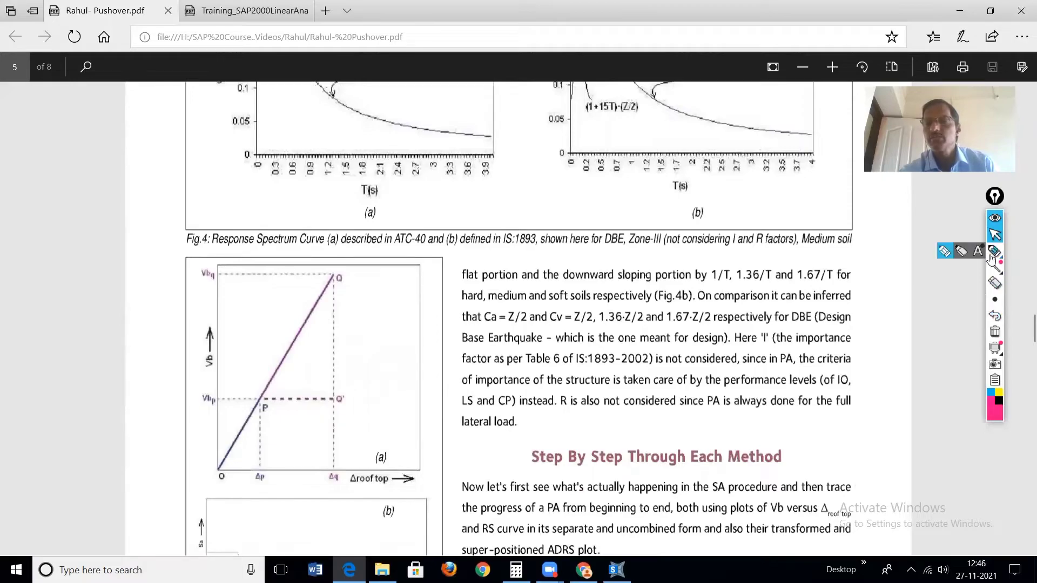
pyautogui.click(961, 251)
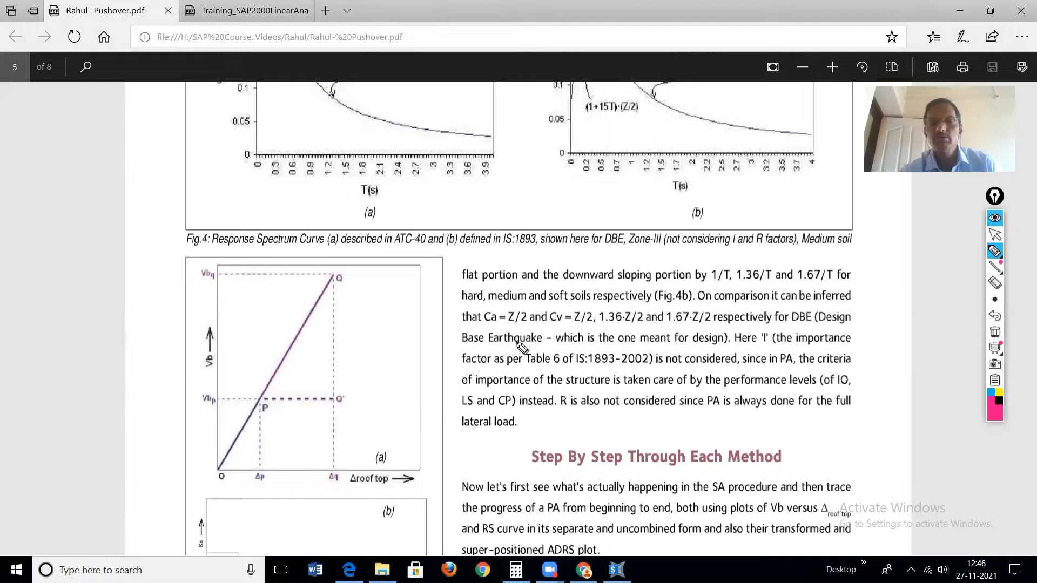
pyautogui.moveTo(502, 326); pyautogui.dragTo(526, 327)
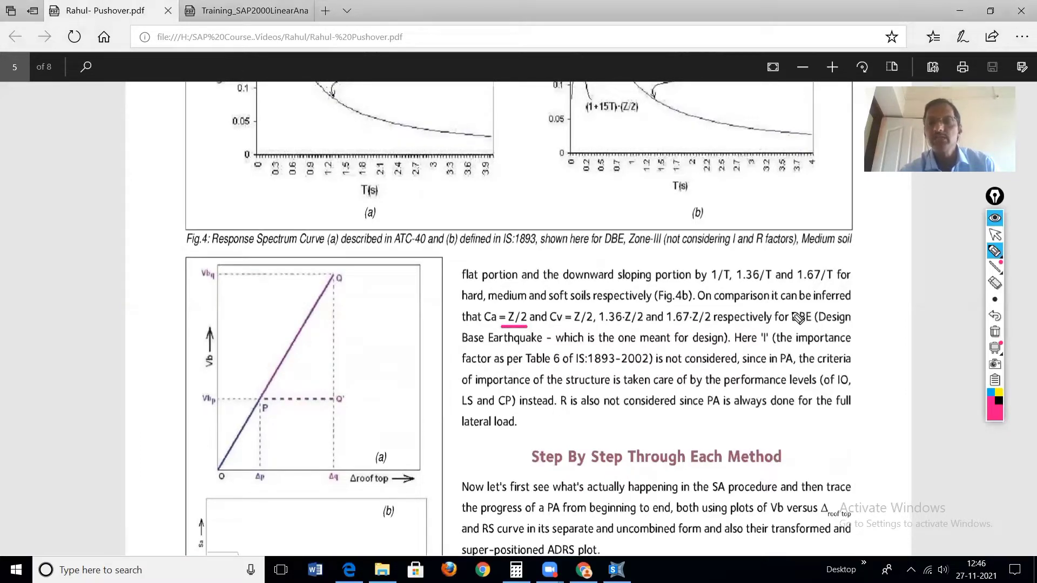
pyautogui.moveTo(784, 326); pyautogui.dragTo(802, 326)
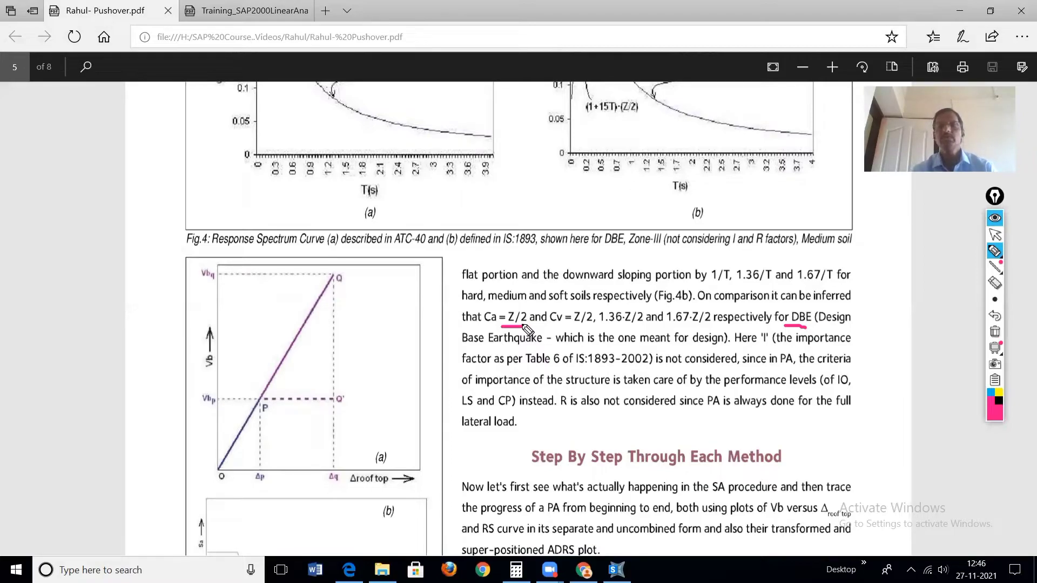
pyautogui.moveTo(523, 327); pyautogui.dragTo(527, 326)
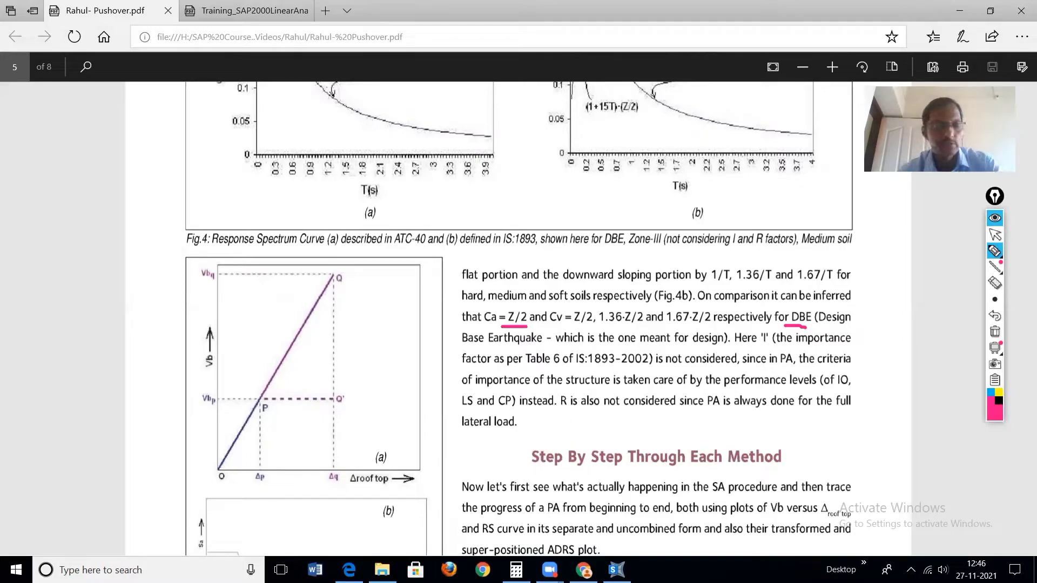
# Switch to SAP2000 and set the demand spectrum coefficient Ca to 0.12 in the IS1893 parameters.
pyautogui.click(994, 234)
pyautogui.click(516, 570)
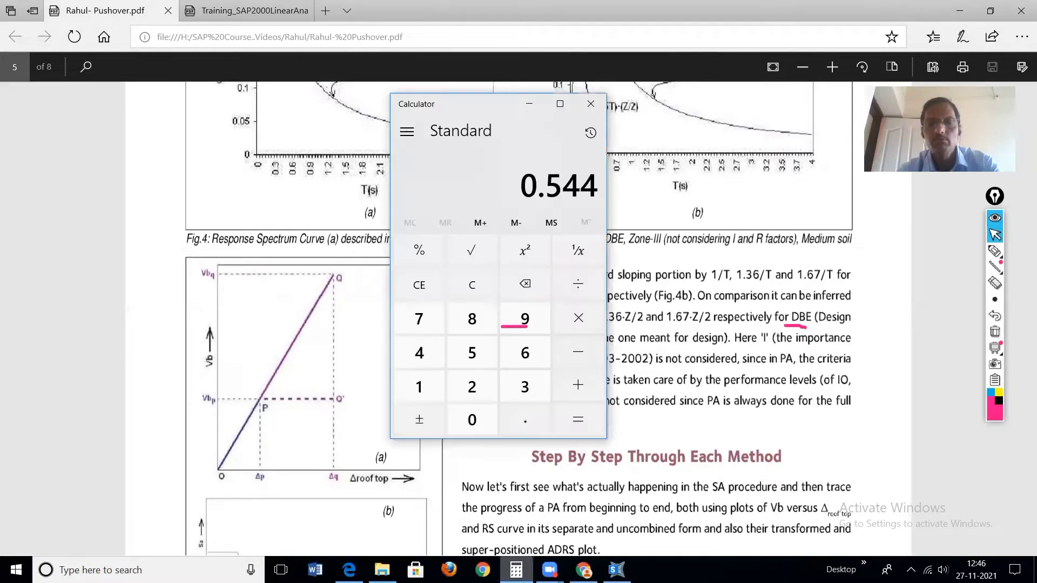
pyautogui.click(516, 570)
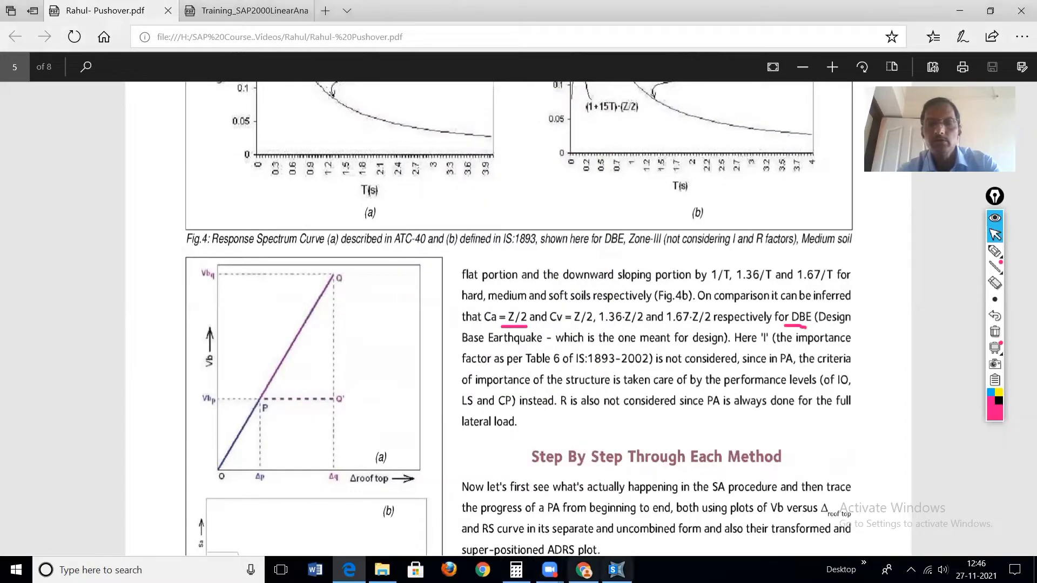
pyautogui.click(616, 570)
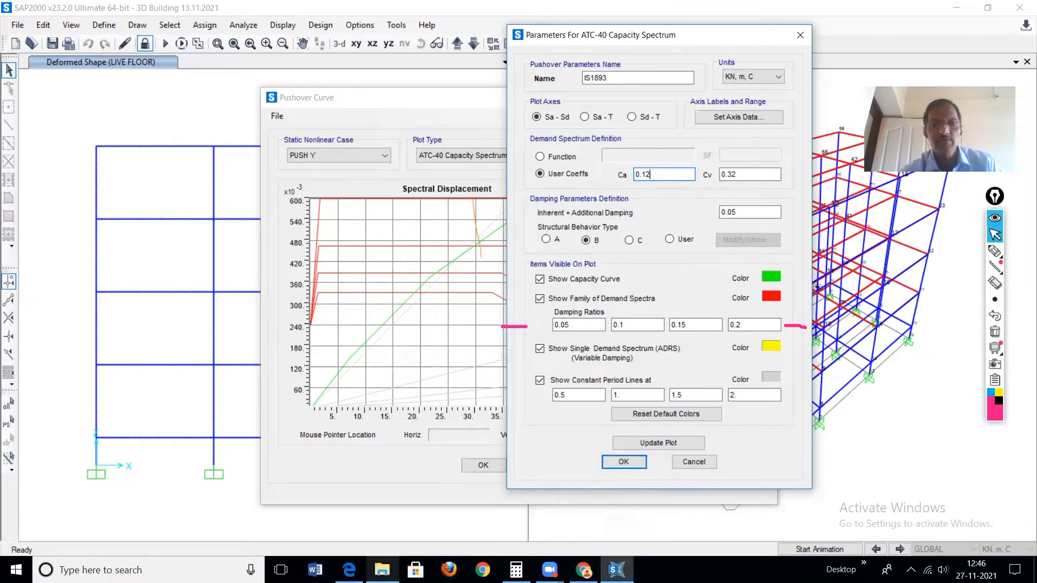
# Return to the article in Edge, underline and tick the Cv values for the three soil types, and circle 1.36·Z/2.
pyautogui.click(349, 570)
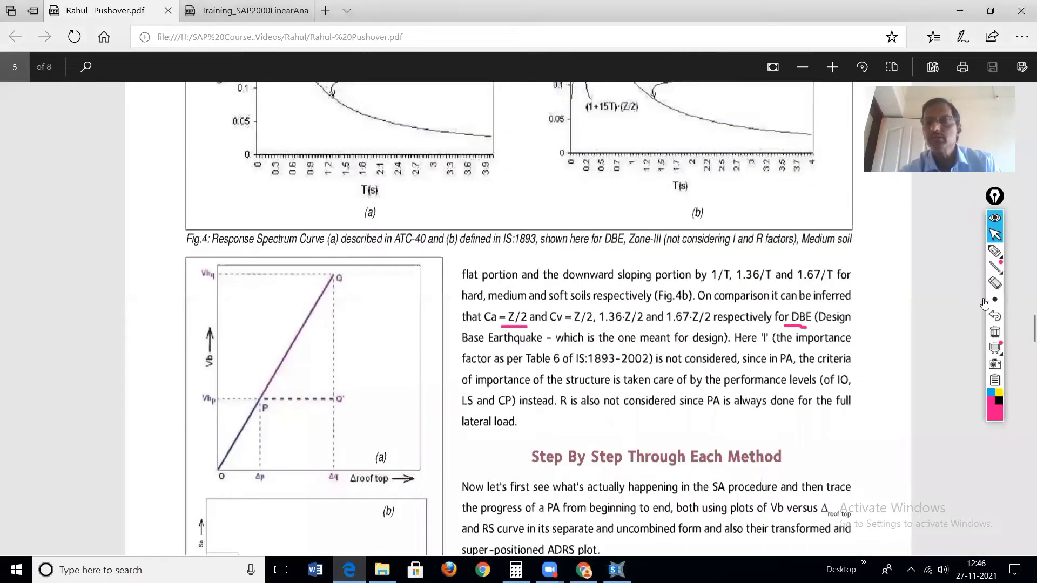
pyautogui.moveTo(994, 251)
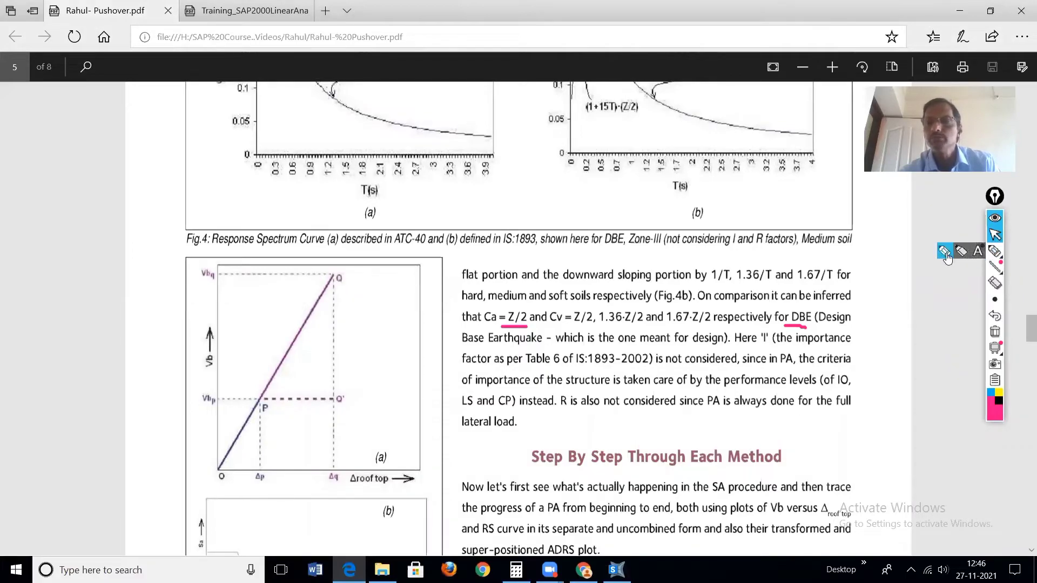
pyautogui.click(961, 251)
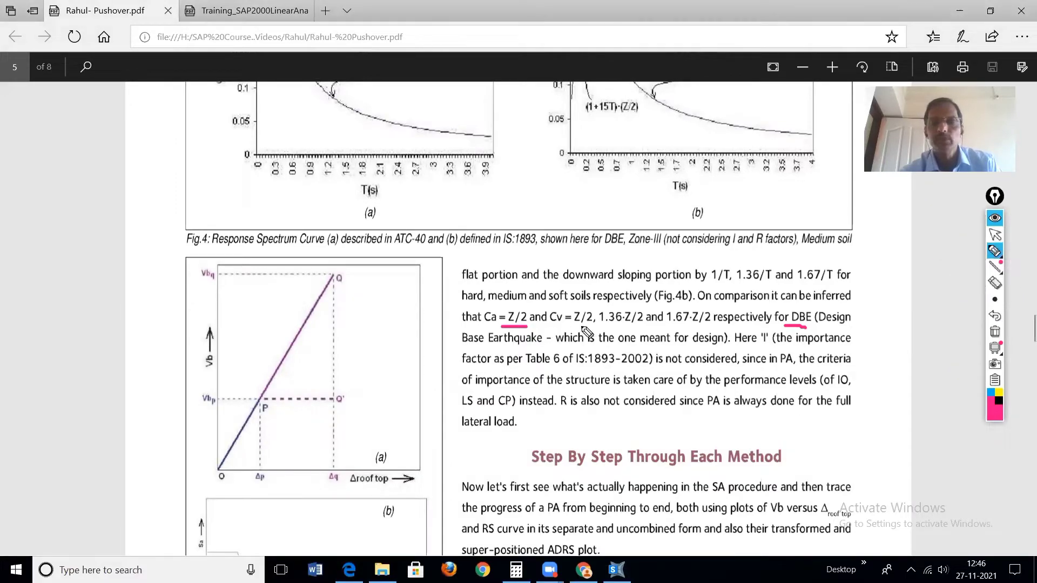
pyautogui.moveTo(571, 327)
pyautogui.mouseDown()
pyautogui.moveTo(588, 328)
pyautogui.moveTo(572, 329)
pyautogui.mouseUp()
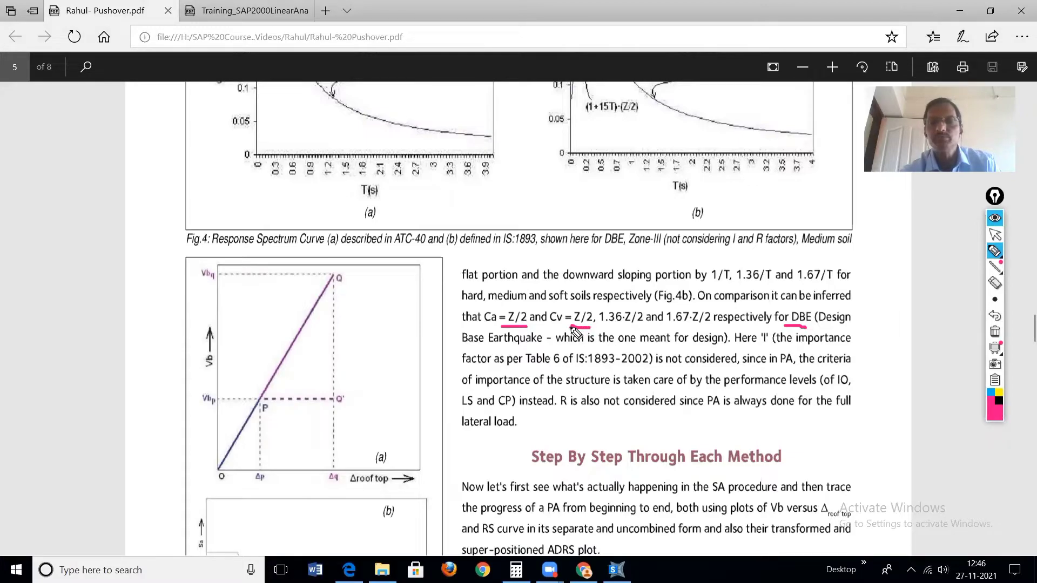
pyautogui.moveTo(607, 327); pyautogui.dragTo(712, 328)
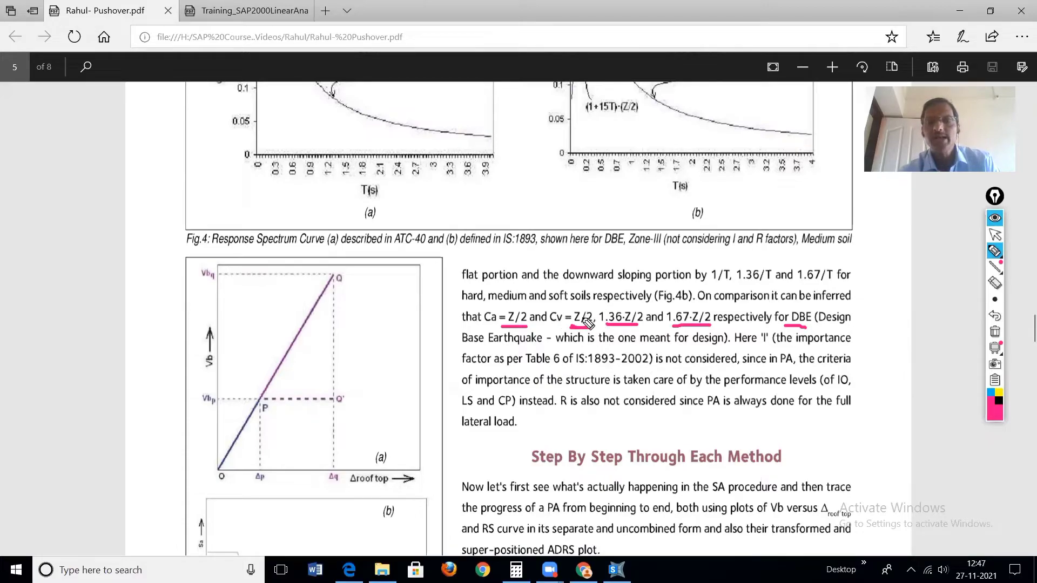
pyautogui.moveTo(582, 303); pyautogui.dragTo(702, 298)
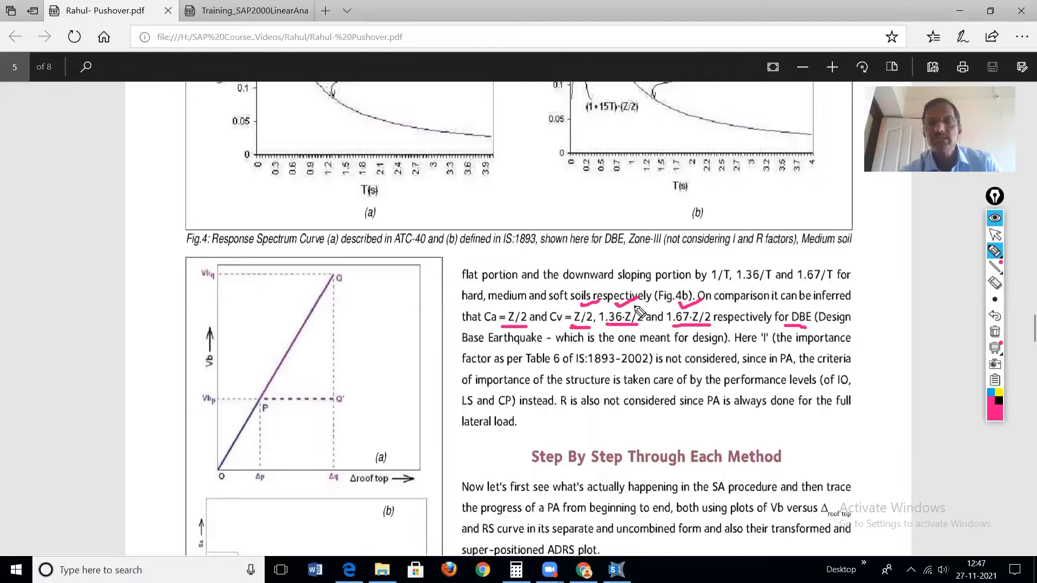
pyautogui.moveTo(640, 301)
pyautogui.mouseDown()
pyautogui.moveTo(599, 324)
pyautogui.moveTo(607, 338)
pyautogui.moveTo(645, 338)
pyautogui.moveTo(656, 319)
pyautogui.moveTo(642, 300)
pyautogui.mouseUp()
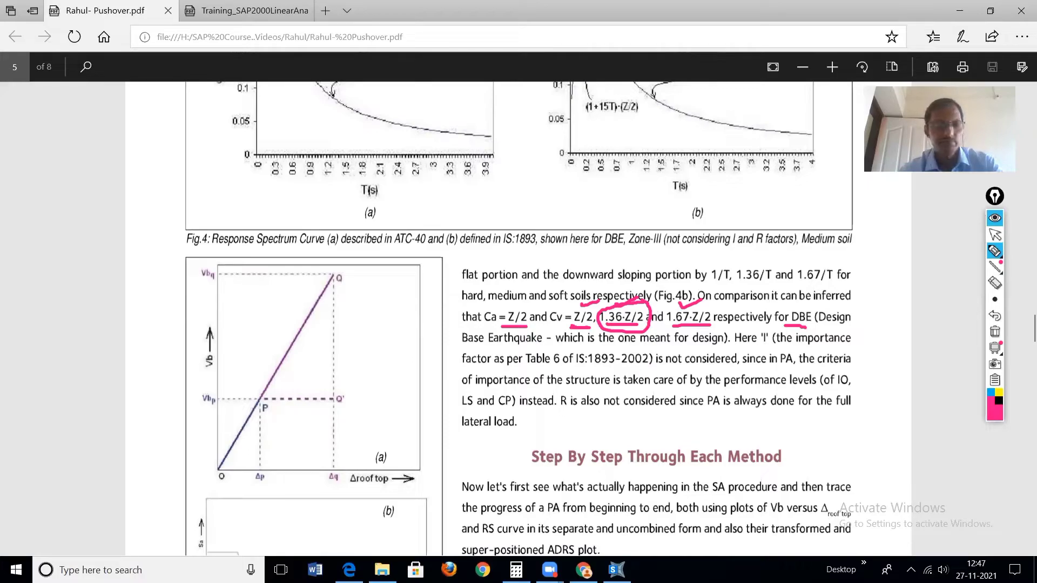
# Compute 1.36 × 0.12 in Calculator to get Cv for medium soil, then minimize it.
pyautogui.click(994, 234)
pyautogui.click(516, 570)
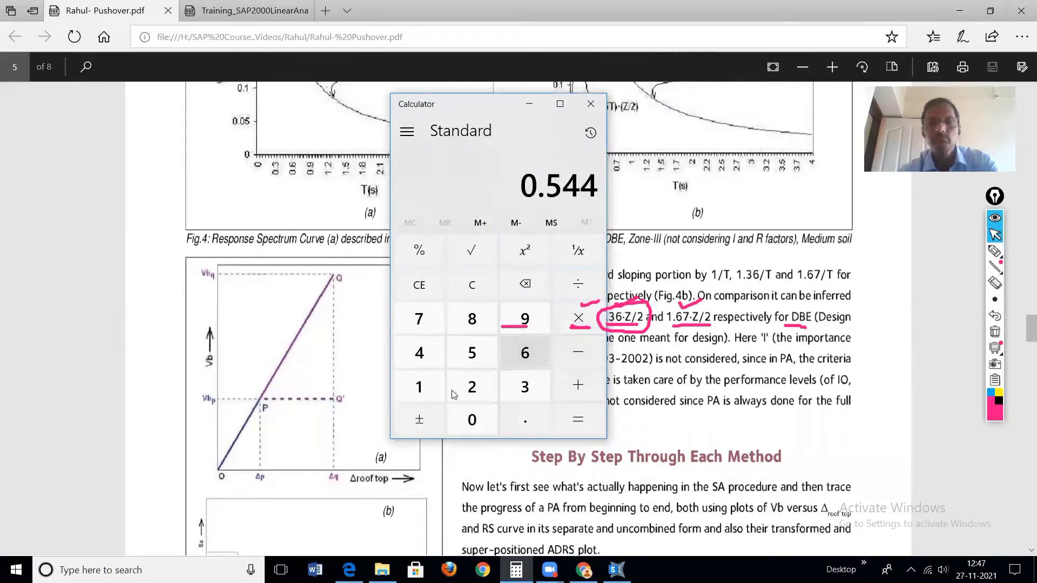
pyautogui.click(419, 388)
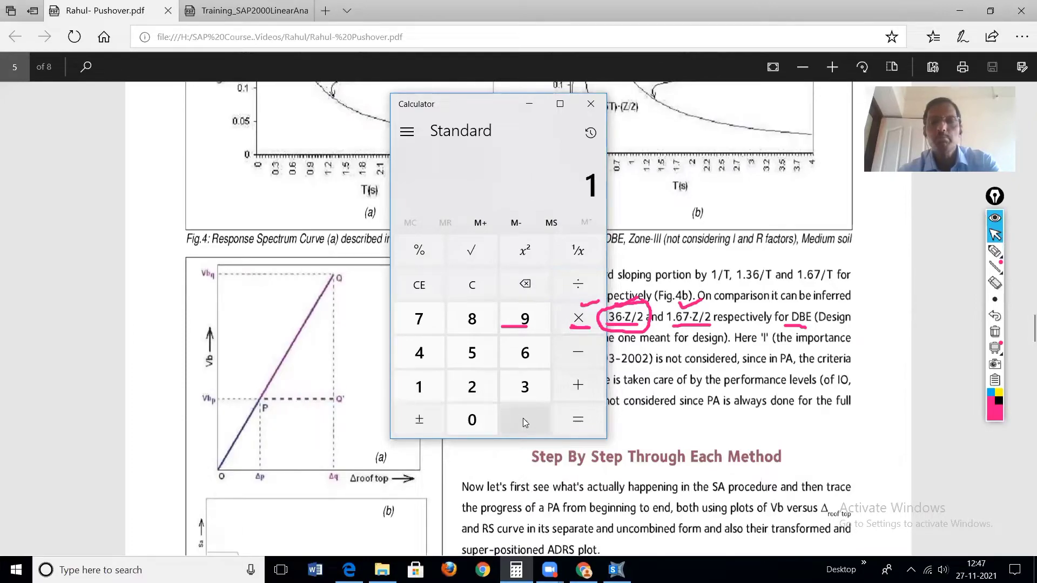
pyautogui.click(524, 419)
pyautogui.click(525, 387)
pyautogui.click(525, 353)
pyautogui.click(579, 319)
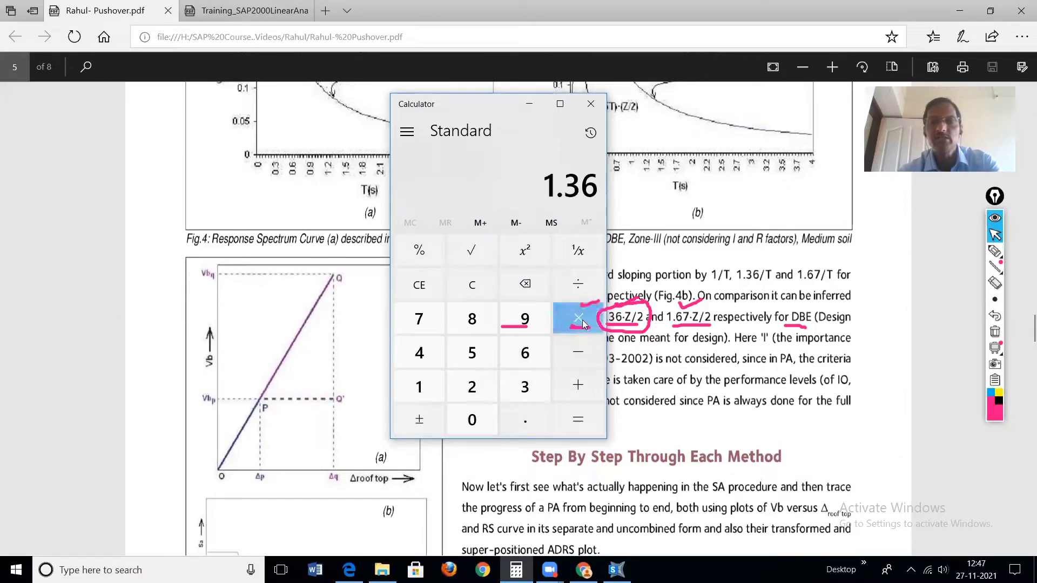
pyautogui.click(526, 421)
pyautogui.click(432, 390)
pyautogui.click(471, 386)
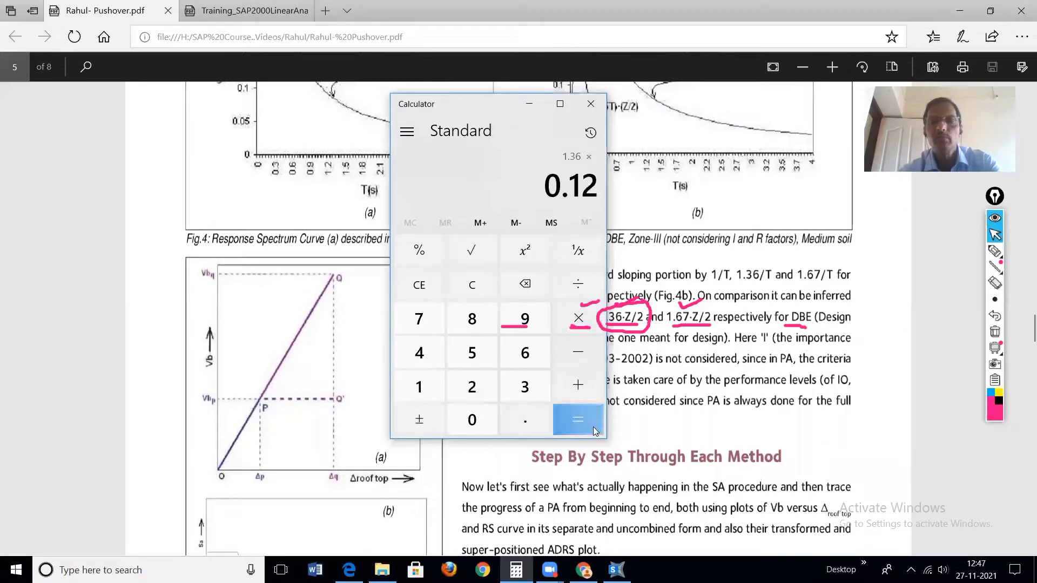
pyautogui.click(577, 421)
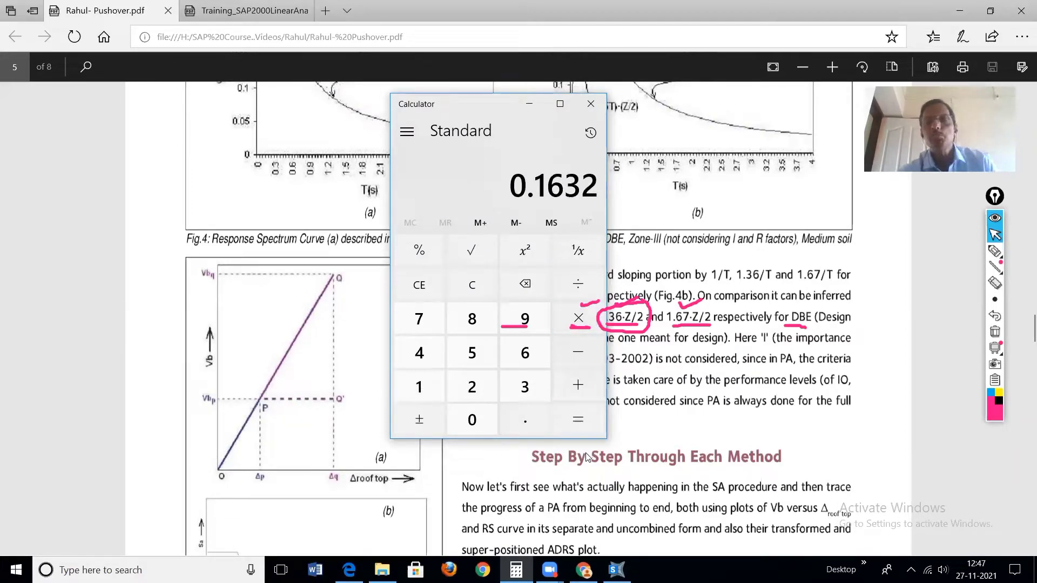
pyautogui.click(529, 104)
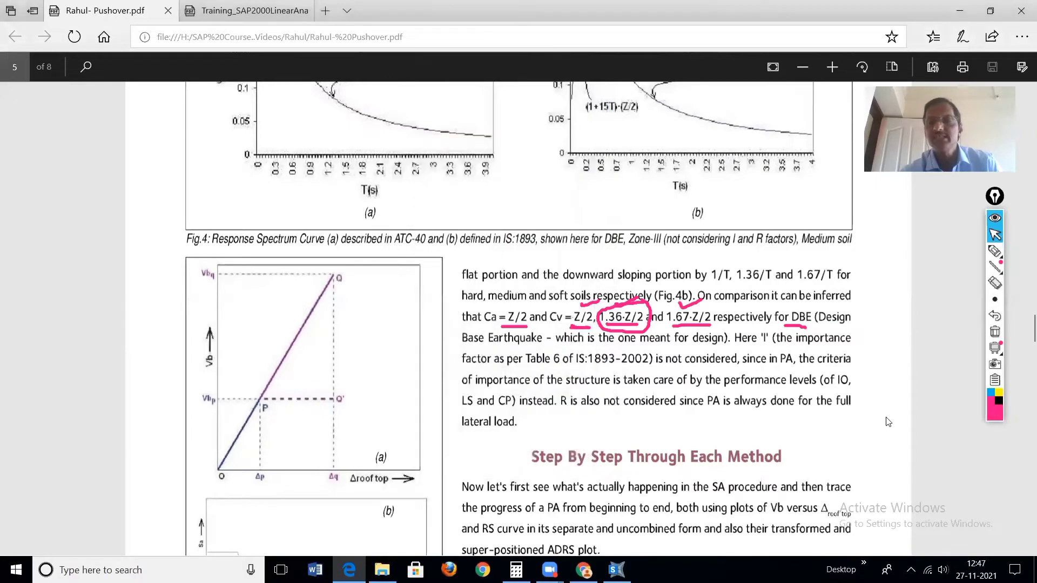
# Clear the pen marks, switch back to SAP2000, set Cv to 0.16 in the IS1893 parameters and update the plot.
pyautogui.click(995, 332)
pyautogui.click(616, 570)
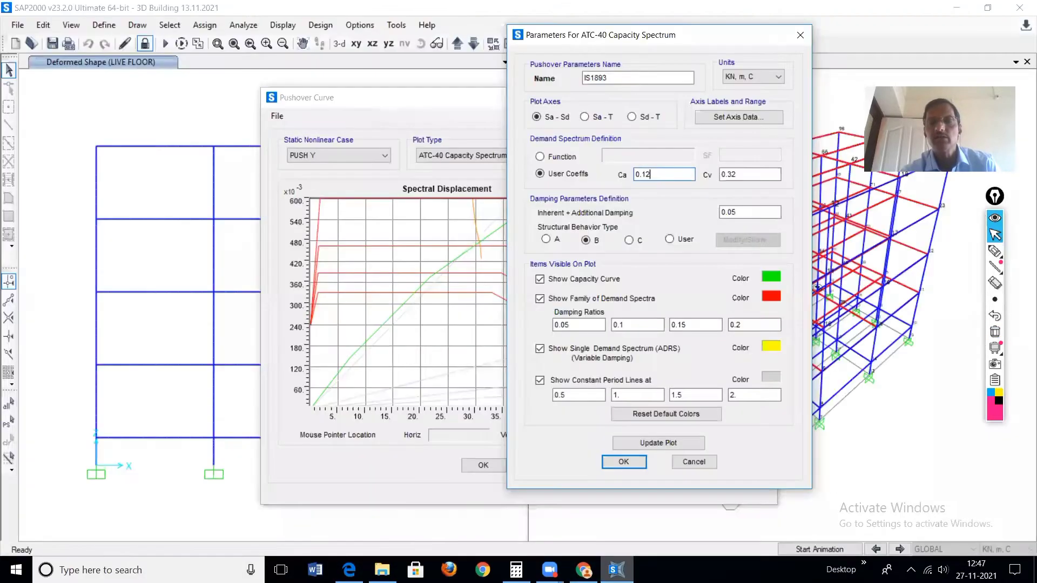
pyautogui.click(738, 173)
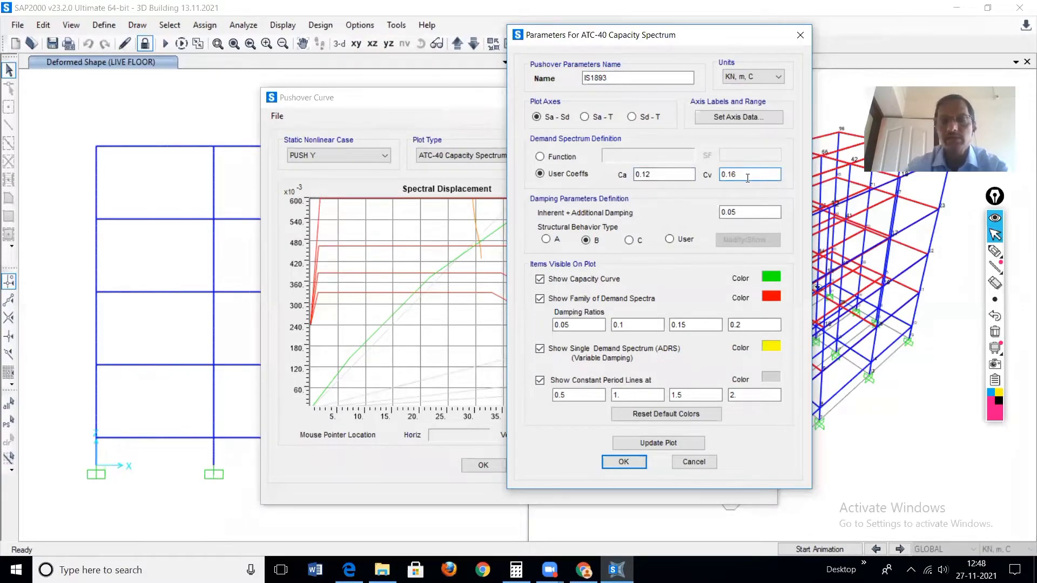
pyautogui.click(665, 442)
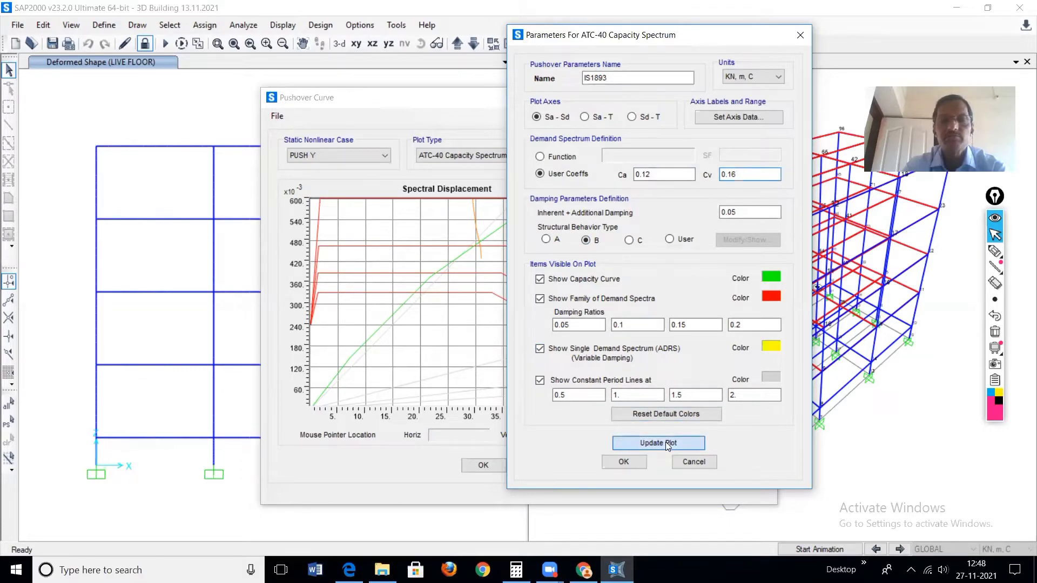
# Try to accept the ATC-40 parameters, rename the set as PUSH Y, update the plot and accept again.
pyautogui.click(624, 462)
pyautogui.click(568, 333)
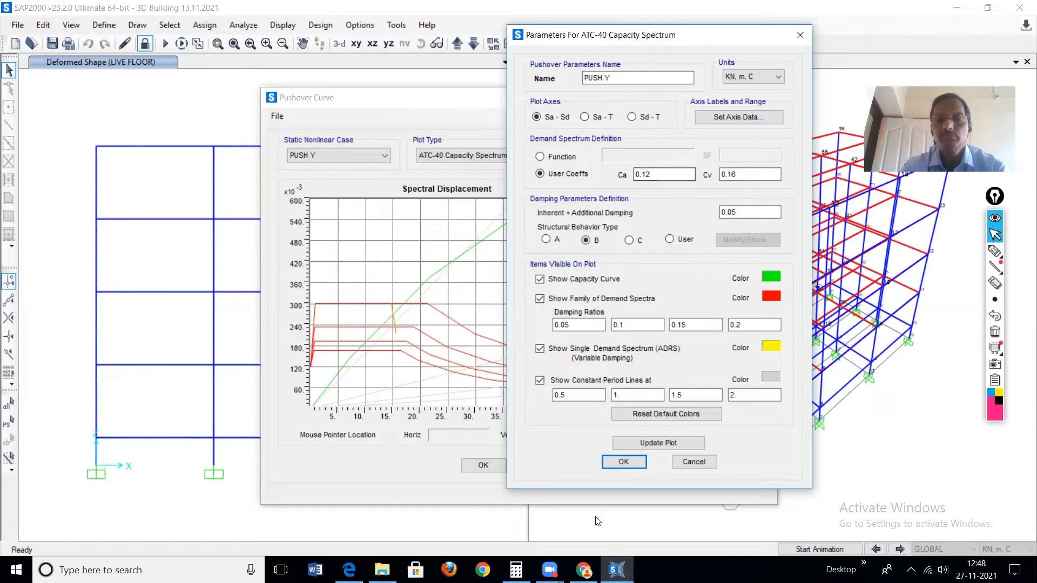
pyautogui.click(672, 442)
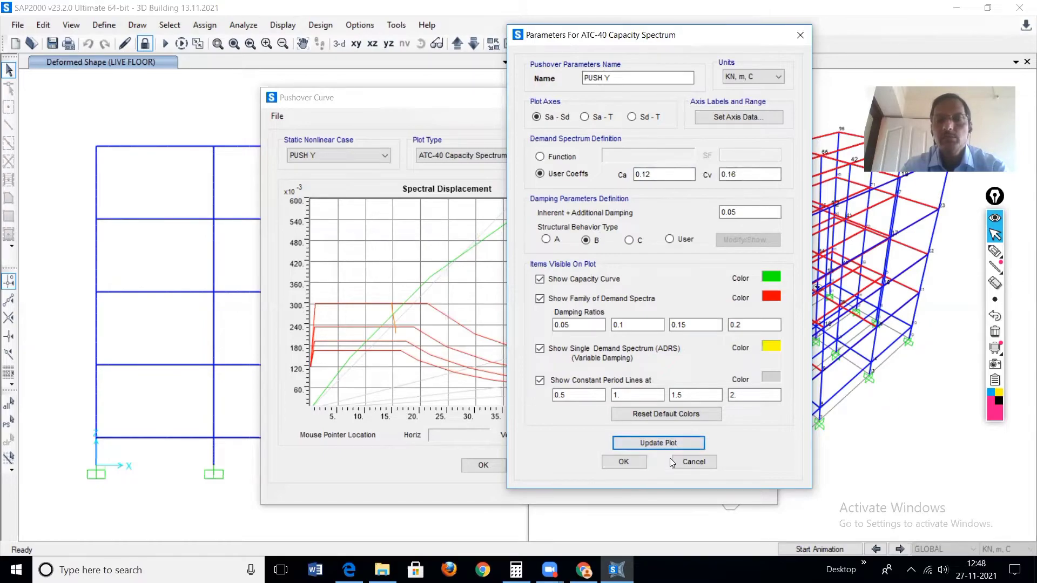
pyautogui.click(626, 464)
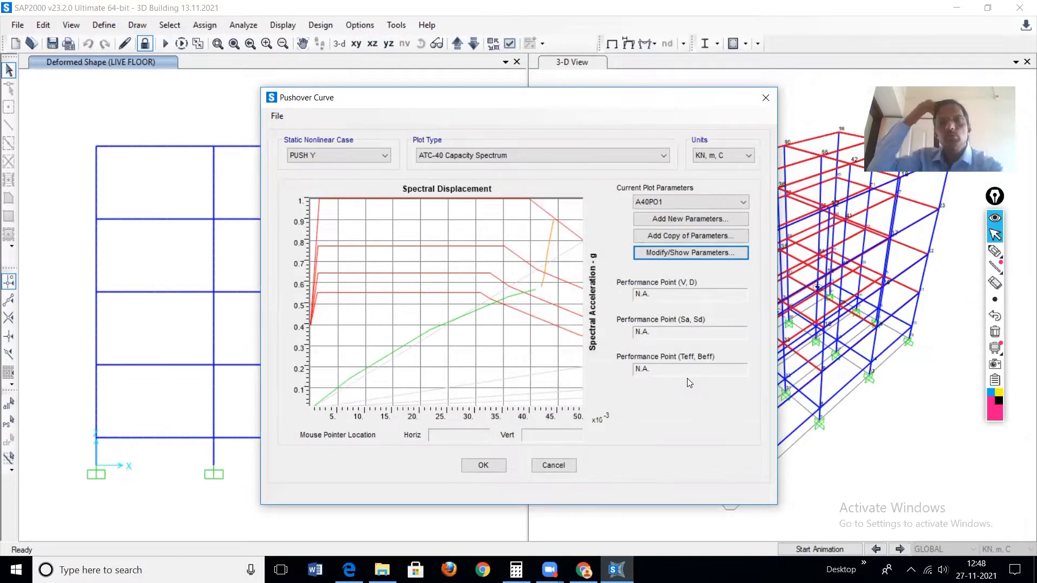
# Reopen the A40PO1 parameters, set Ca to 0.12 and Cv to 0.16, and update the capacity spectrum plot.
pyautogui.click(696, 256)
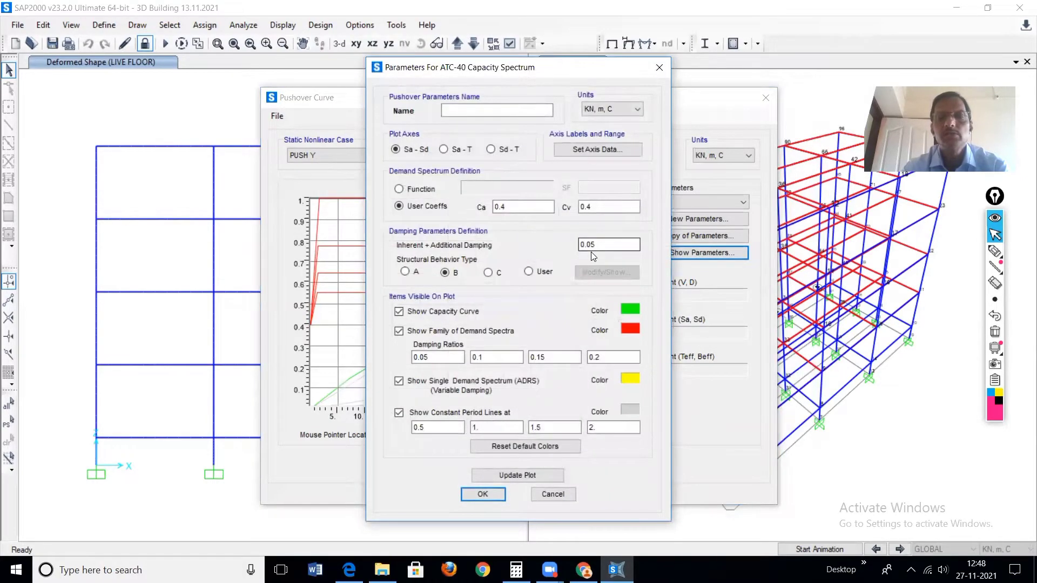
pyautogui.click(515, 207)
pyautogui.press('BackSpace')
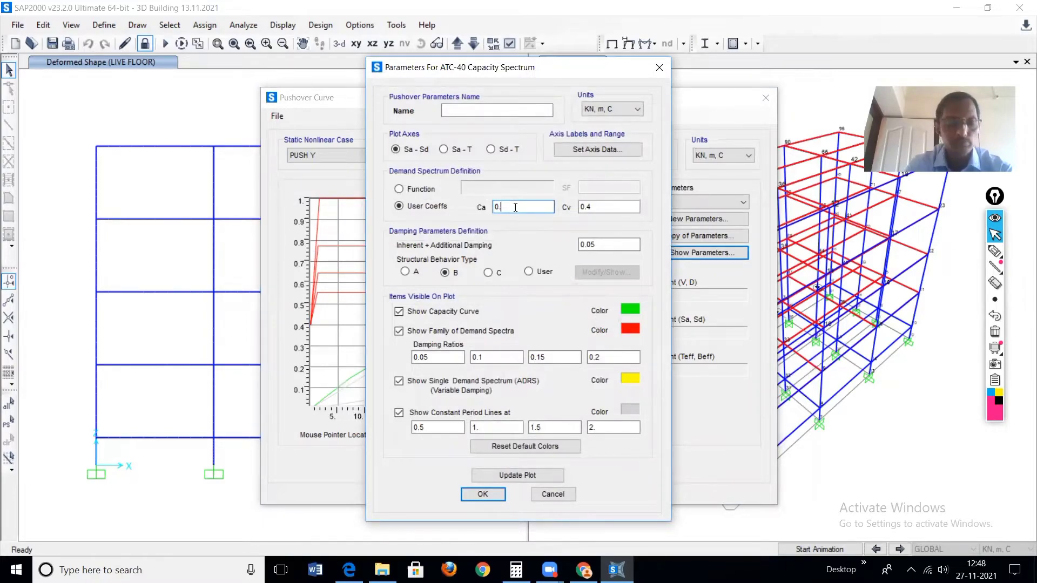
pyautogui.write('12')
pyautogui.click(603, 207)
pyautogui.press('BackSpace')
pyautogui.write('16')
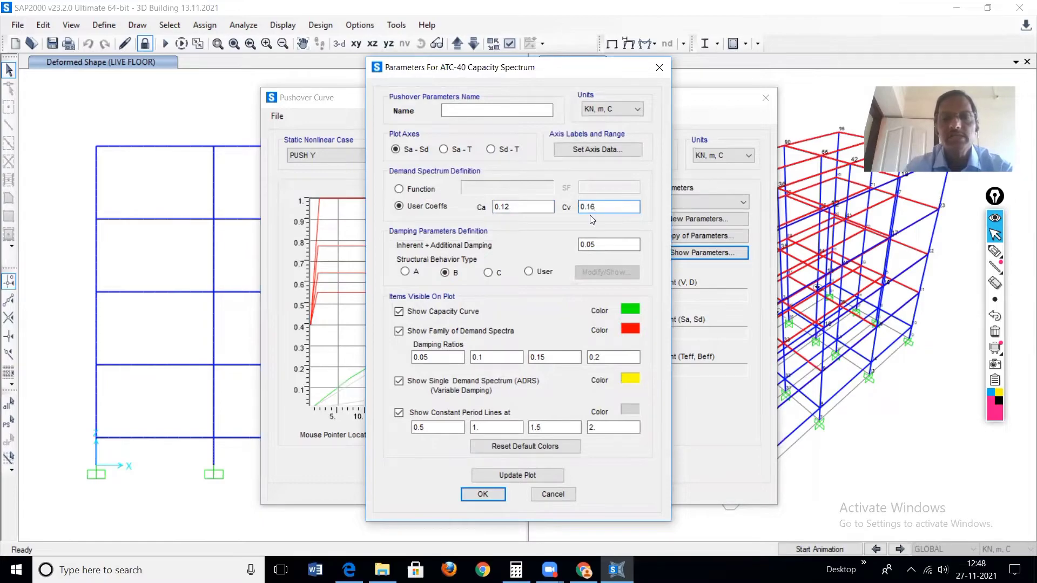
pyautogui.click(519, 475)
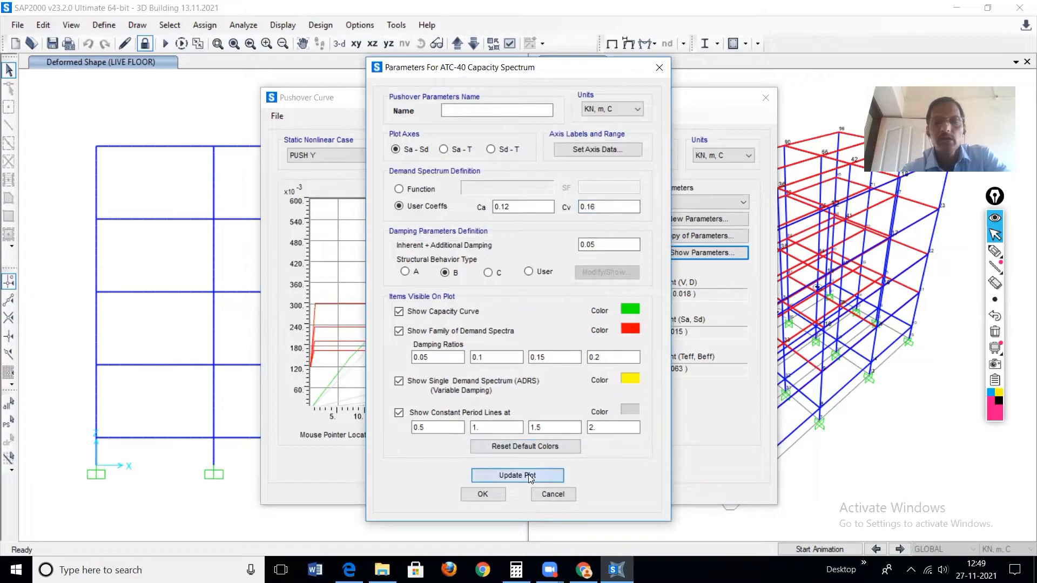
# Try to accept the ATC-40 parameters, name the set IS1893, update the plot and accept again, then close the parameters.
pyautogui.click(489, 495)
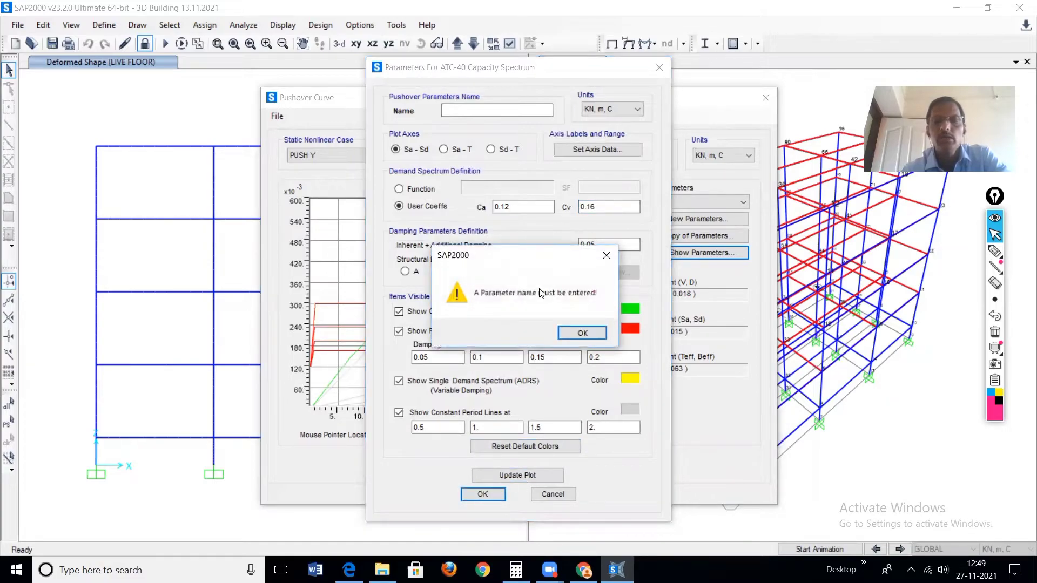
pyautogui.click(582, 333)
pyautogui.click(462, 109)
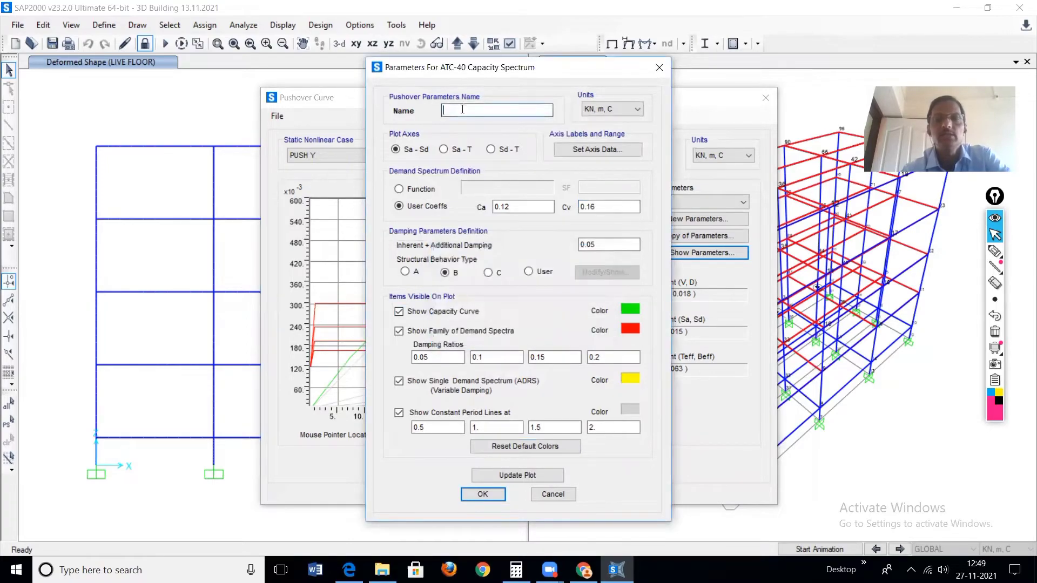
pyautogui.write('IS1')
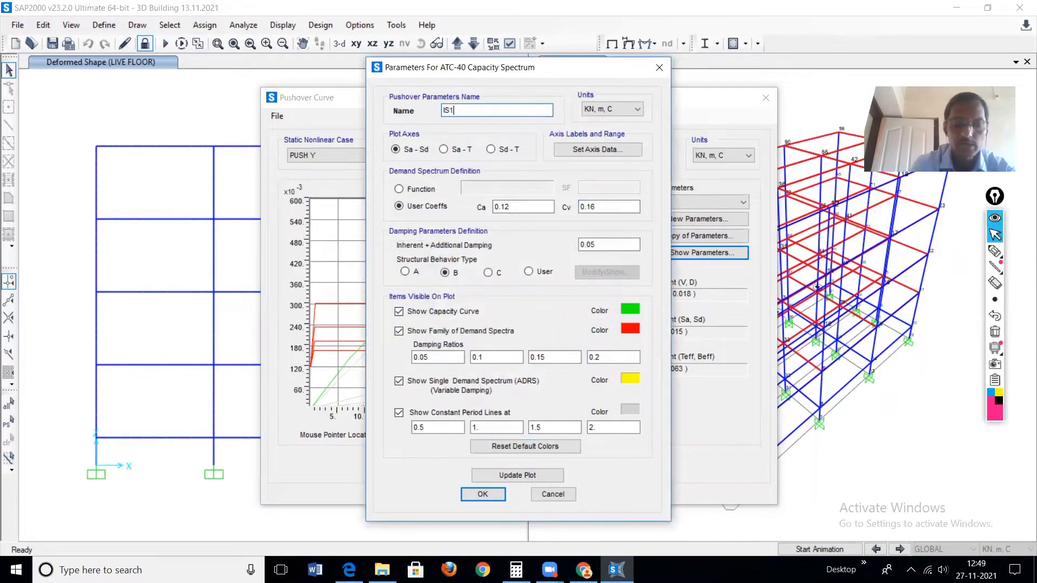
pyautogui.write('893')
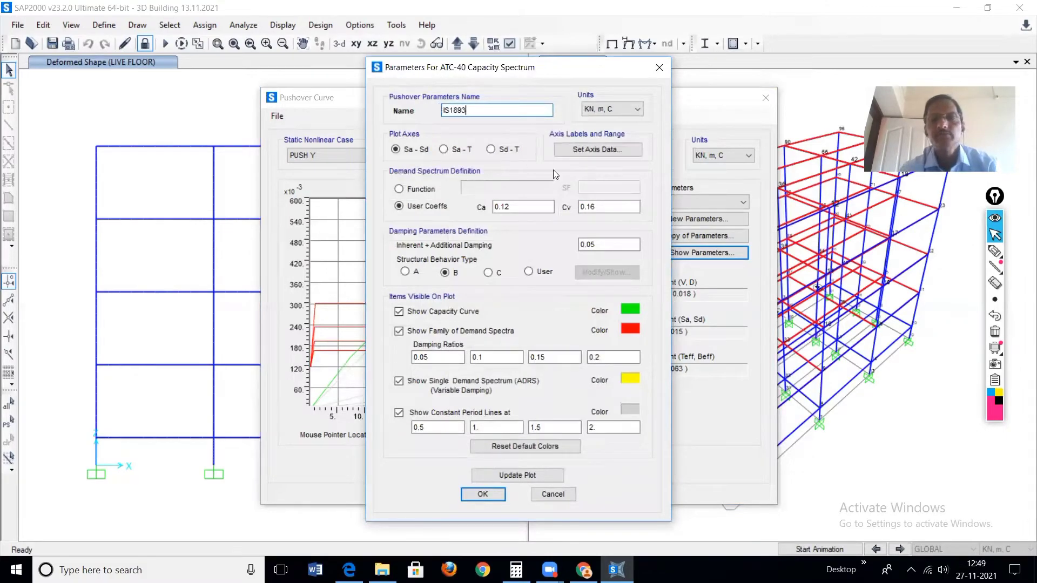
pyautogui.click(527, 475)
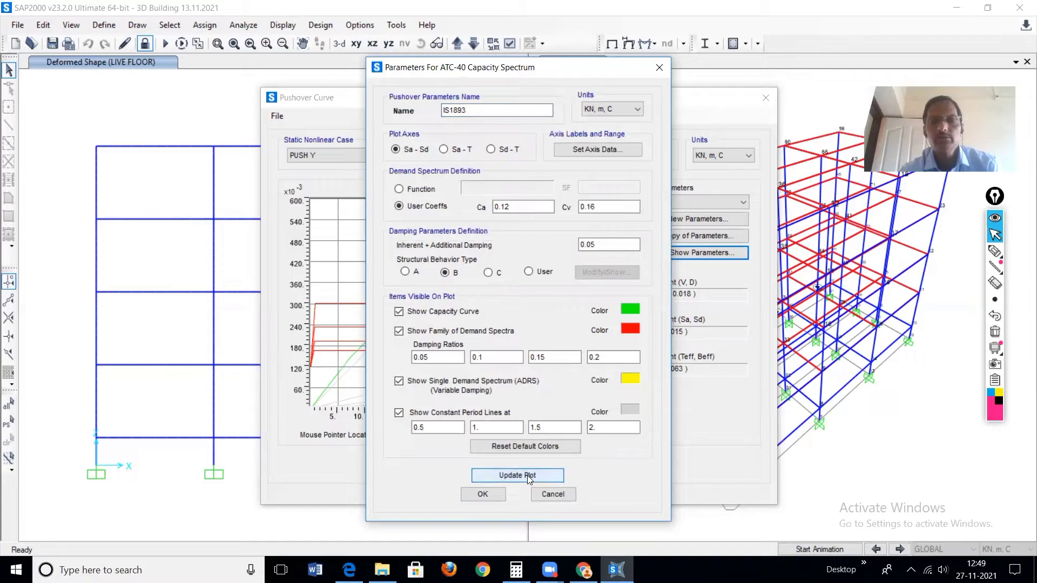
pyautogui.click(492, 501)
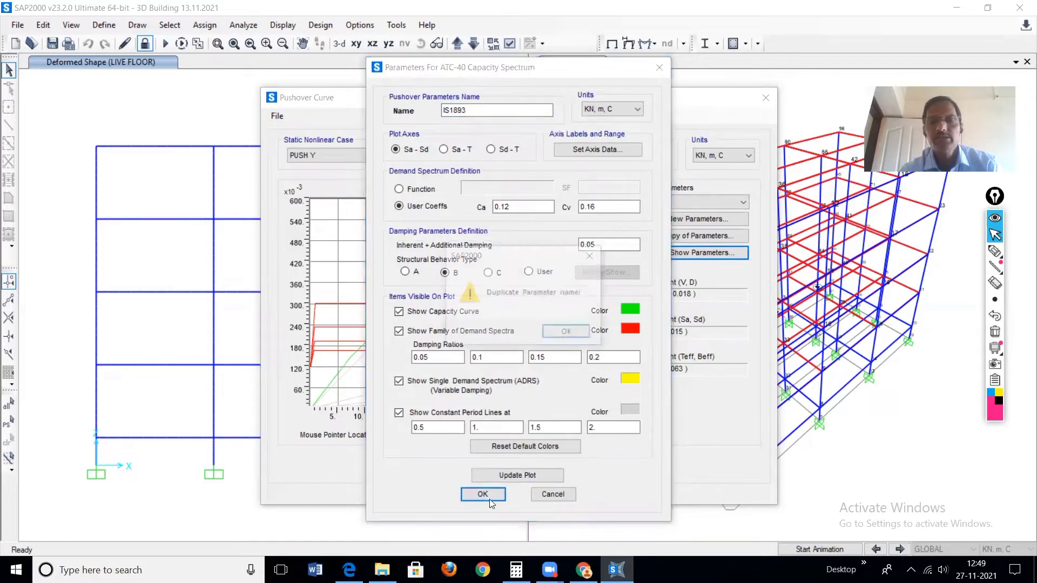
pyautogui.click(567, 333)
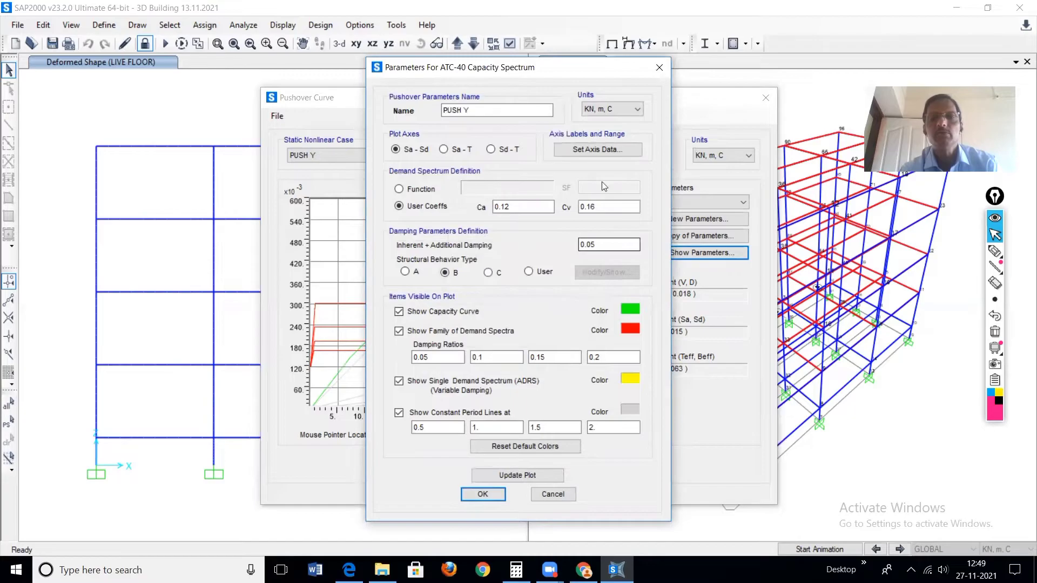
pyautogui.click(659, 67)
# Start a new ATC-40 parameter set named IS1893 with Ca 0.12 and Cv 0.16.
pyautogui.click(692, 253)
pyautogui.moveTo(488, 114); pyautogui.dragTo(439, 114)
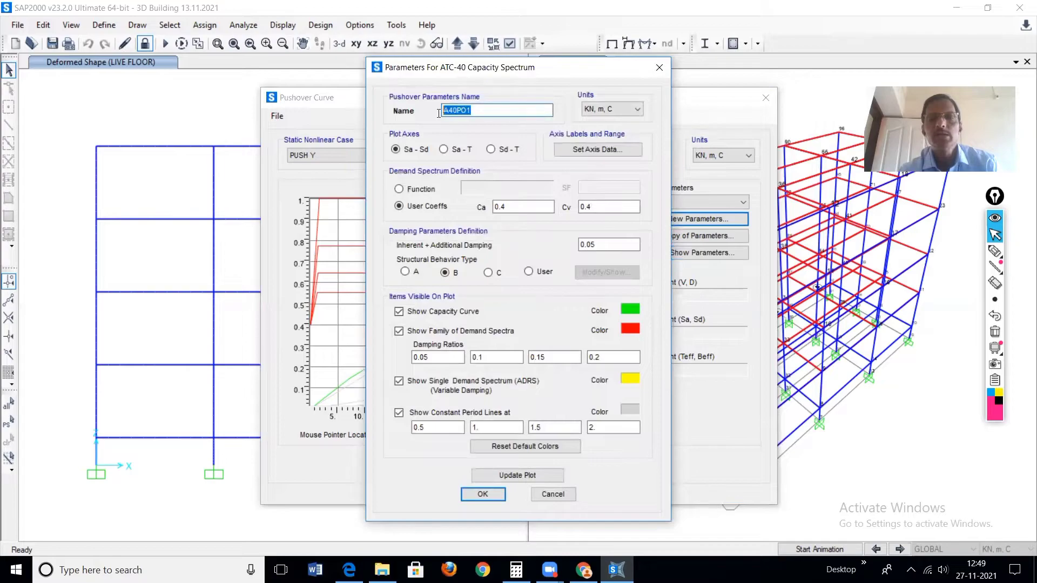
pyautogui.press('BackSpace')
pyautogui.write('IS1893')
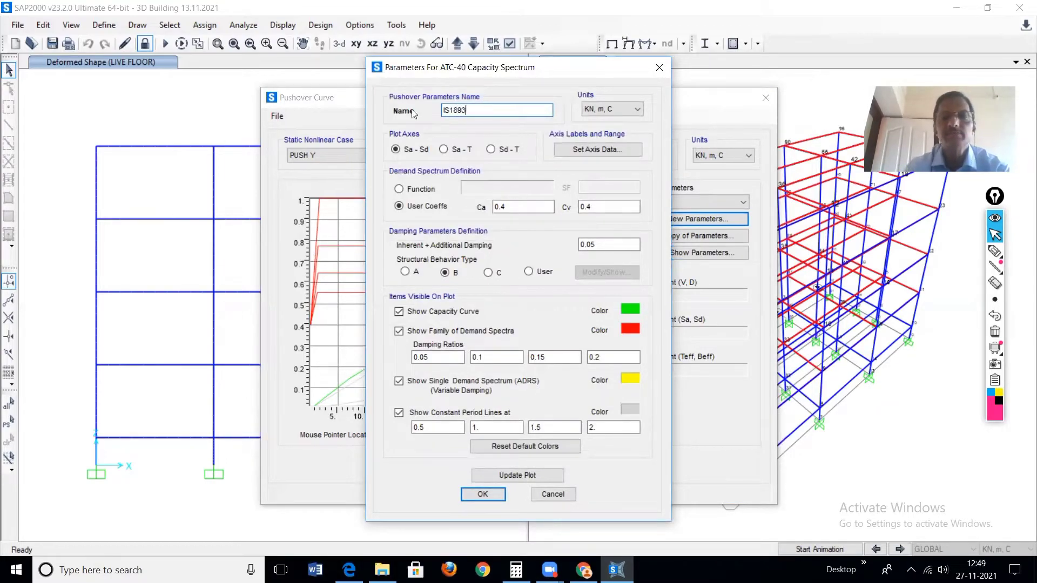
pyautogui.click(515, 207)
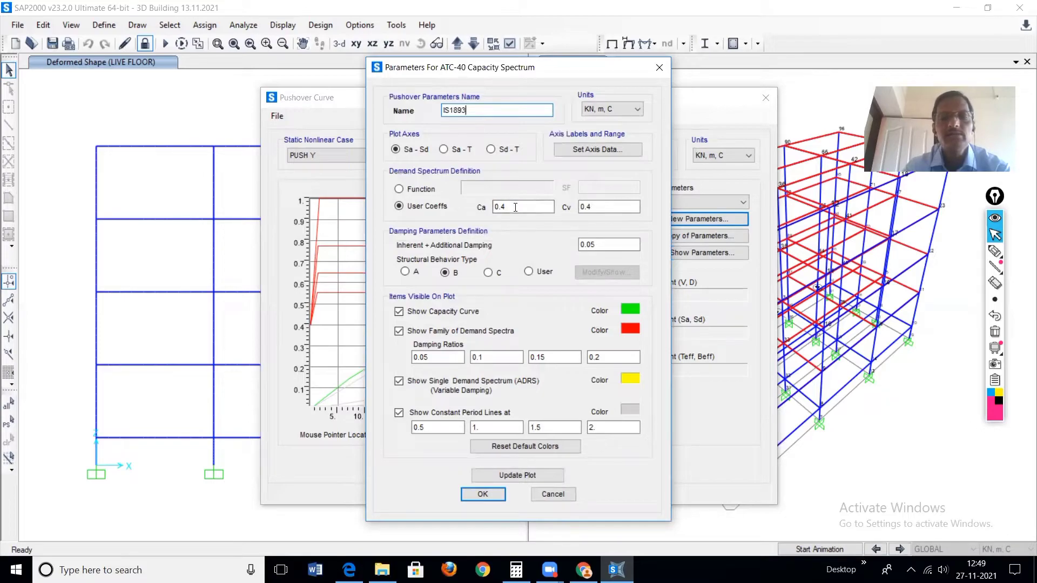
pyautogui.press('BackSpace')
pyautogui.write('12')
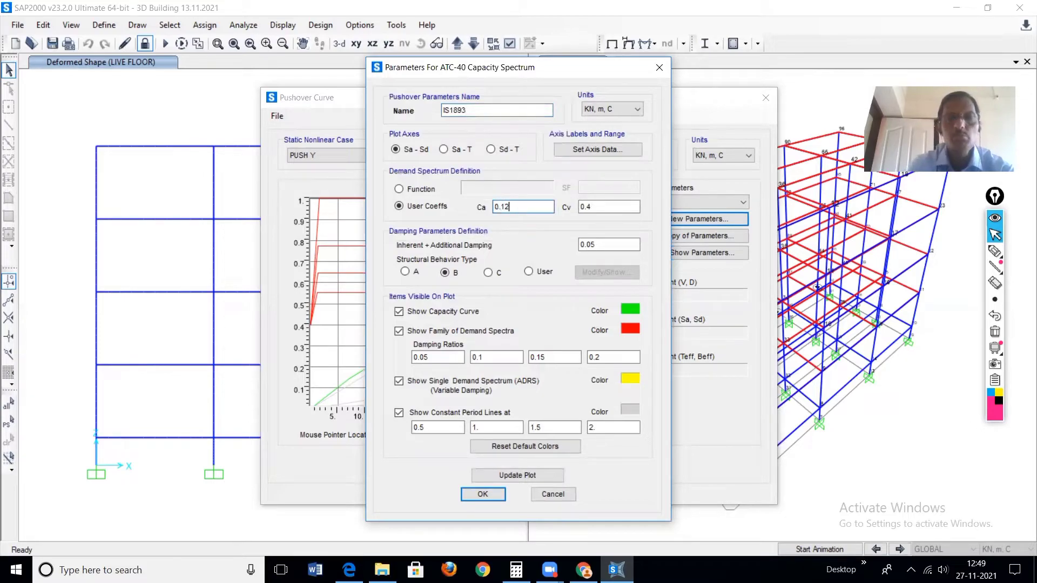
pyautogui.click(600, 207)
pyautogui.press('BackSpace')
pyautogui.write('16')
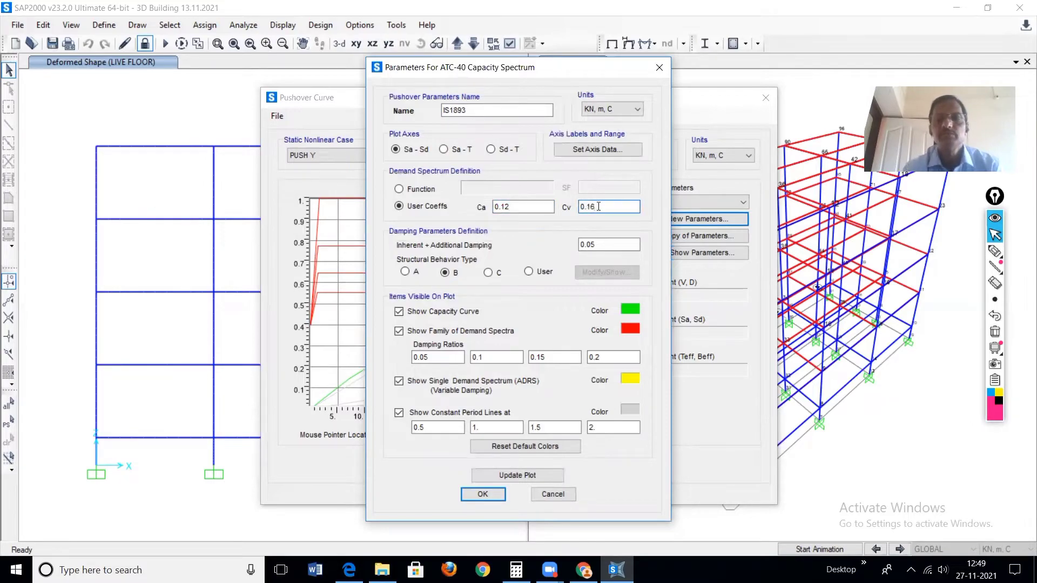
# Try to update the plot and accept the new IS1893 set, then cancel the parameters.
pyautogui.click(536, 478)
pyautogui.click(488, 492)
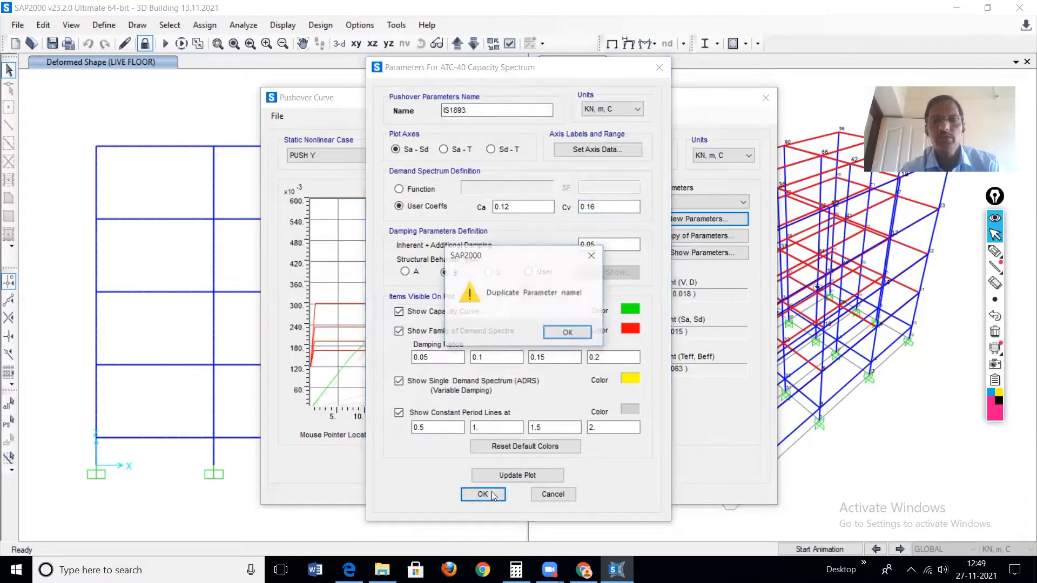
pyautogui.click(578, 335)
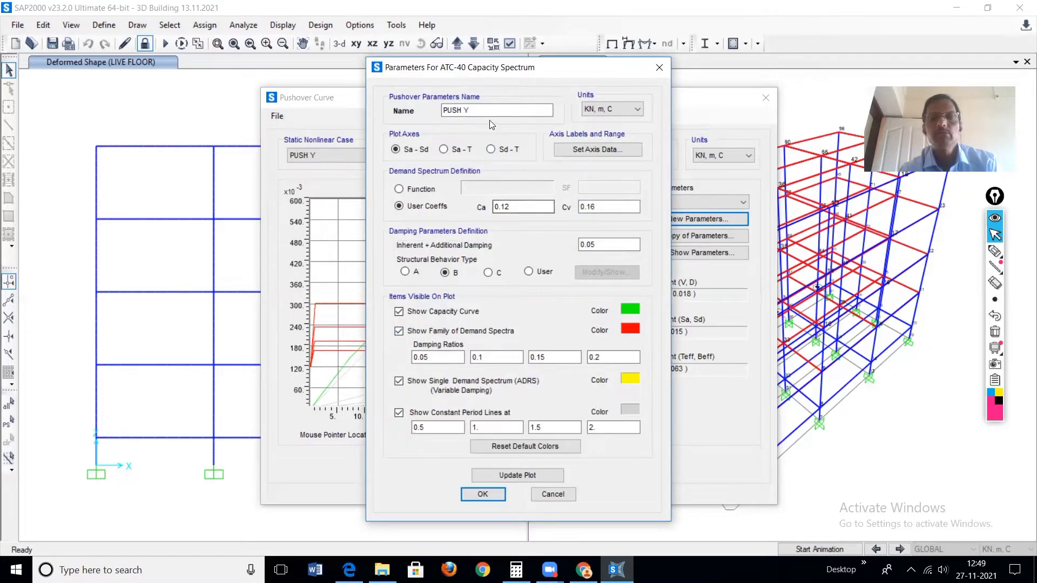
pyautogui.moveTo(470, 110); pyautogui.dragTo(428, 111)
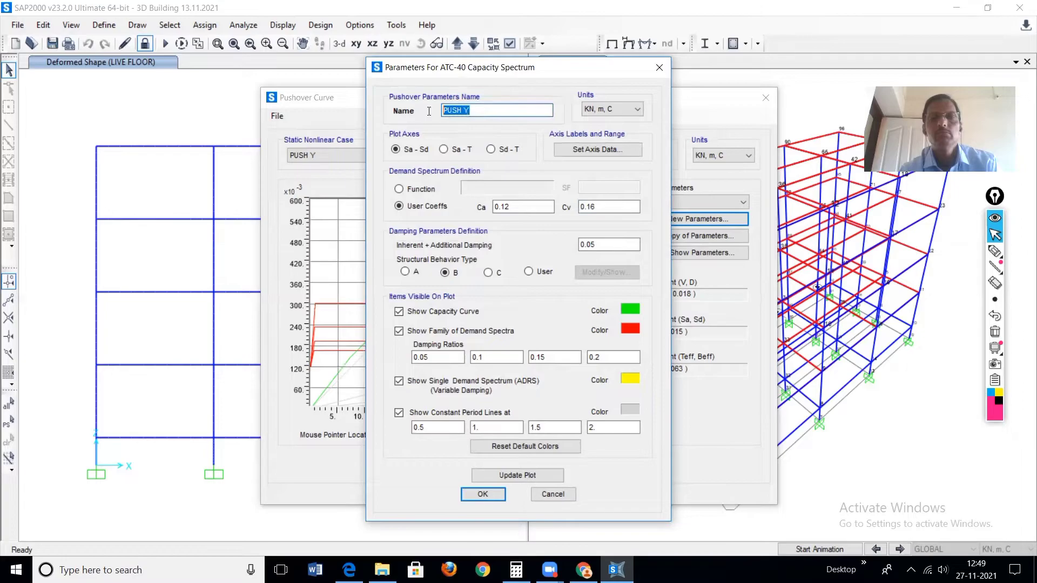
pyautogui.click(553, 494)
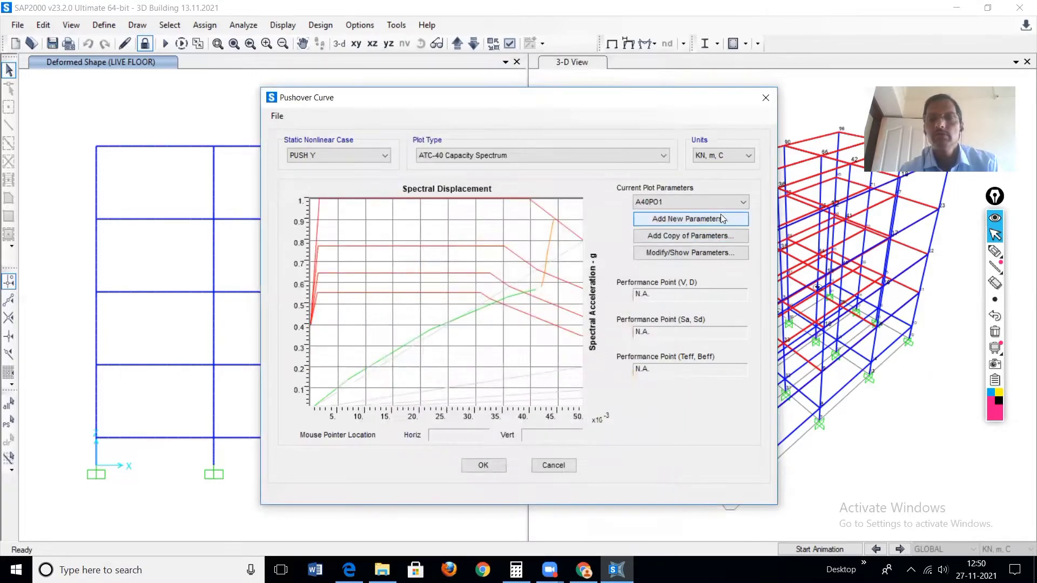
# Show the PUSH Y capacity spectrum with the existing IS1893 parameters and check the list of parameter sets.
pyautogui.click(743, 202)
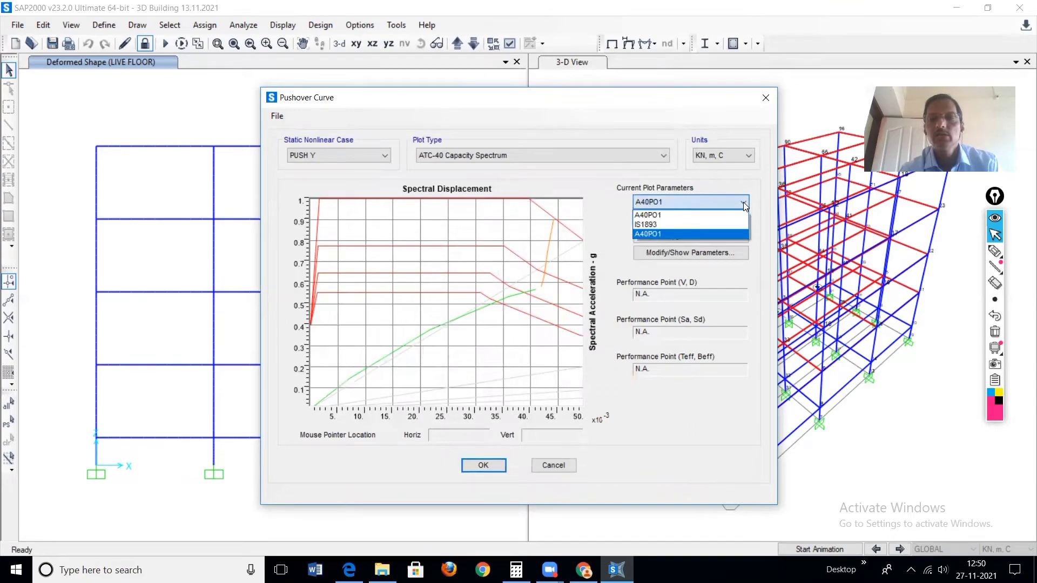
pyautogui.click(669, 226)
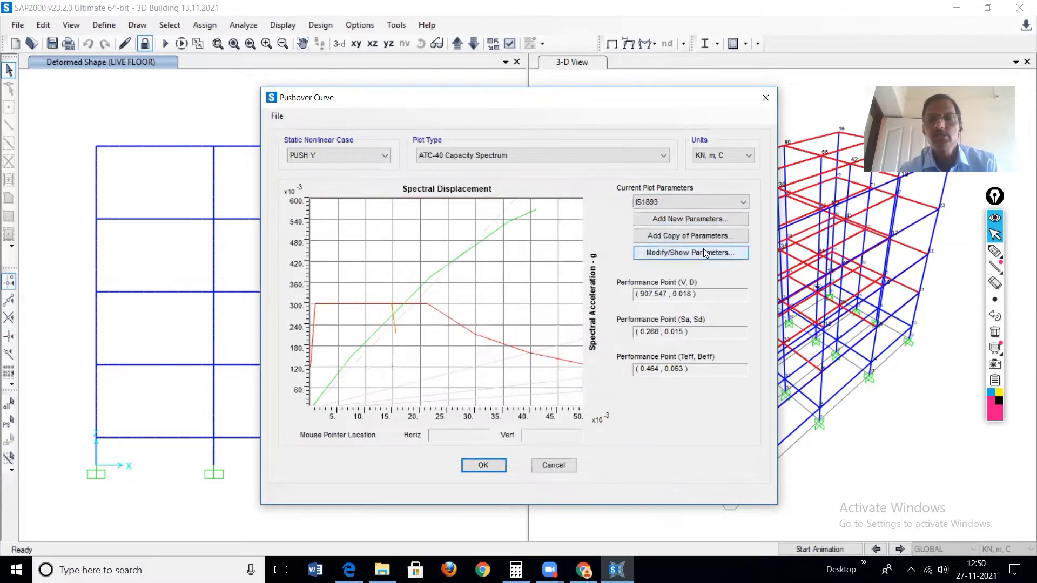
pyautogui.click(746, 202)
pyautogui.click(744, 202)
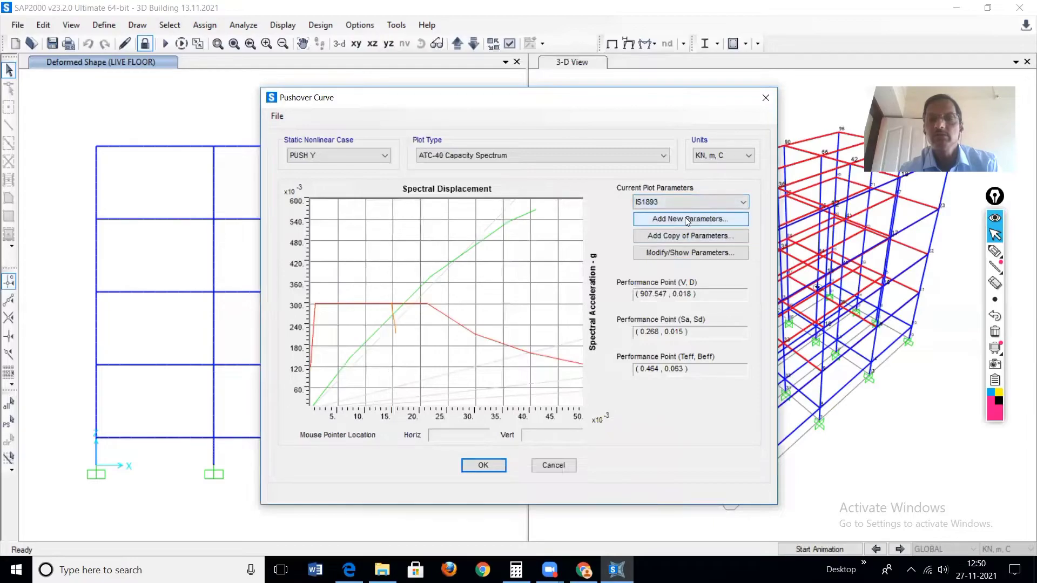
# Start a new ATC-40 parameter set for PUSH Y and name it IS1893-2016.
pyautogui.click(687, 219)
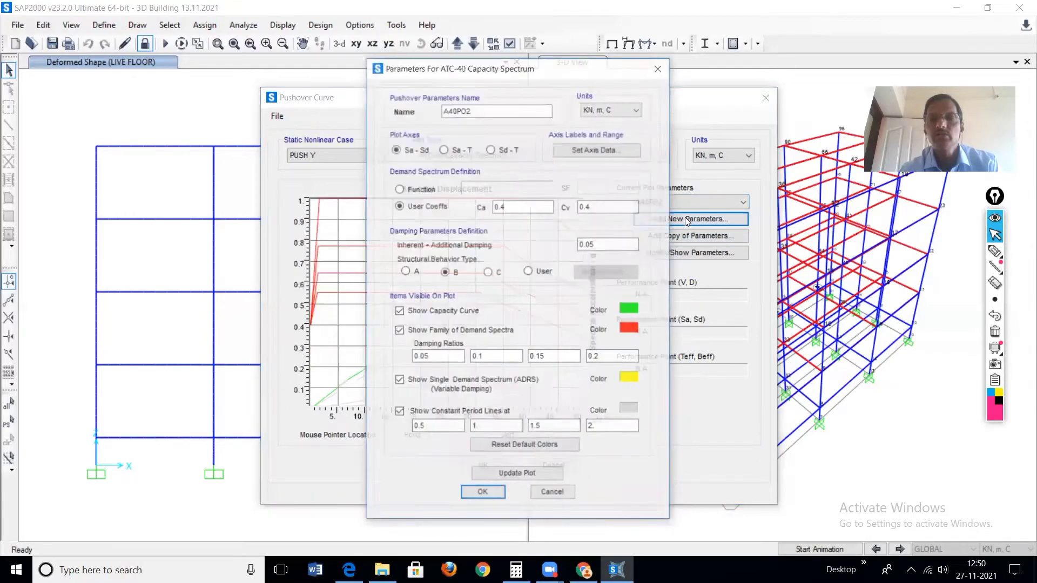
pyautogui.doubleClick(479, 115)
pyautogui.write('I')
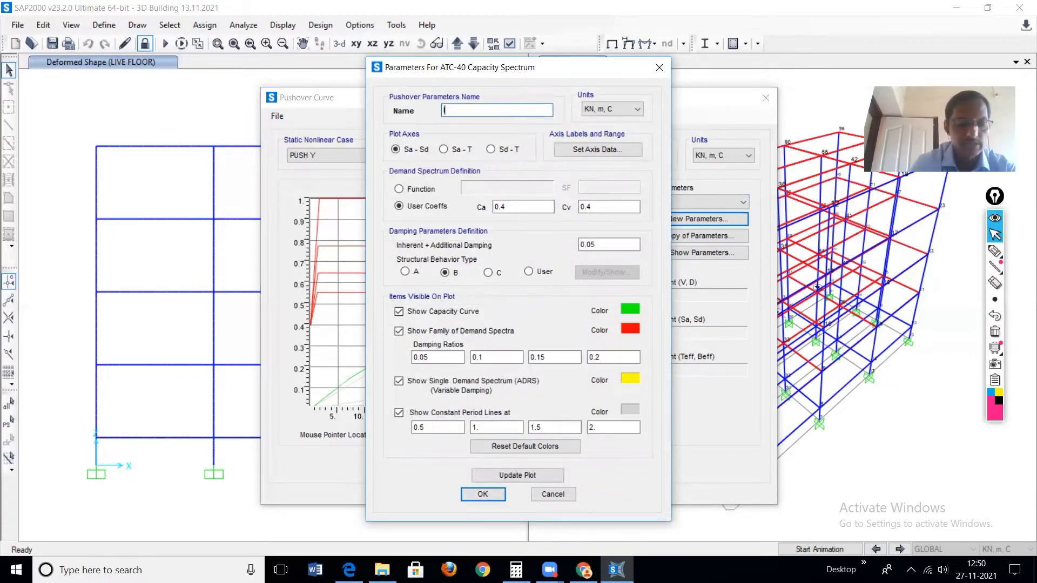
pyautogui.write('S1893')
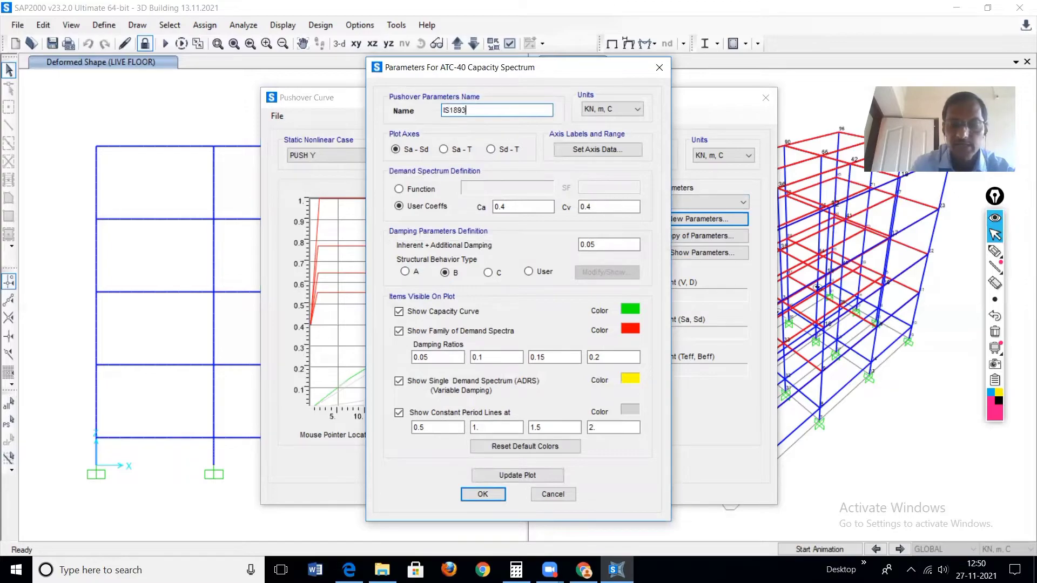
pyautogui.write('-2016')
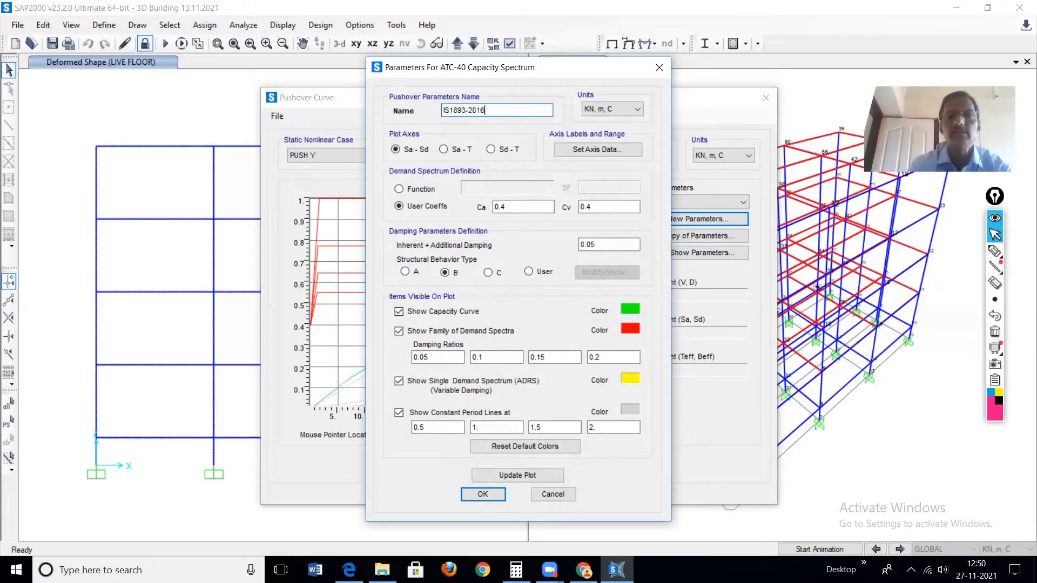
# Set Ca to 0.12 and Cv to 0.16, update the plot and try to accept the IS1893-2016 parameters.
pyautogui.click(514, 208)
pyautogui.press('BackSpace')
pyautogui.press('BackSpace')
pyautogui.write('.12')
pyautogui.click(602, 207)
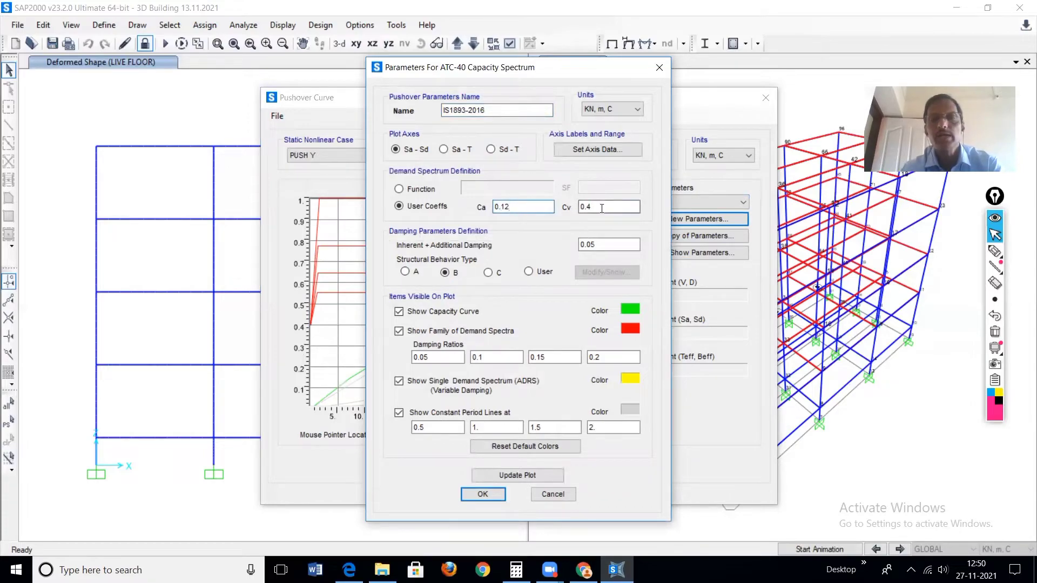
pyautogui.press('BackSpace')
pyautogui.write('16')
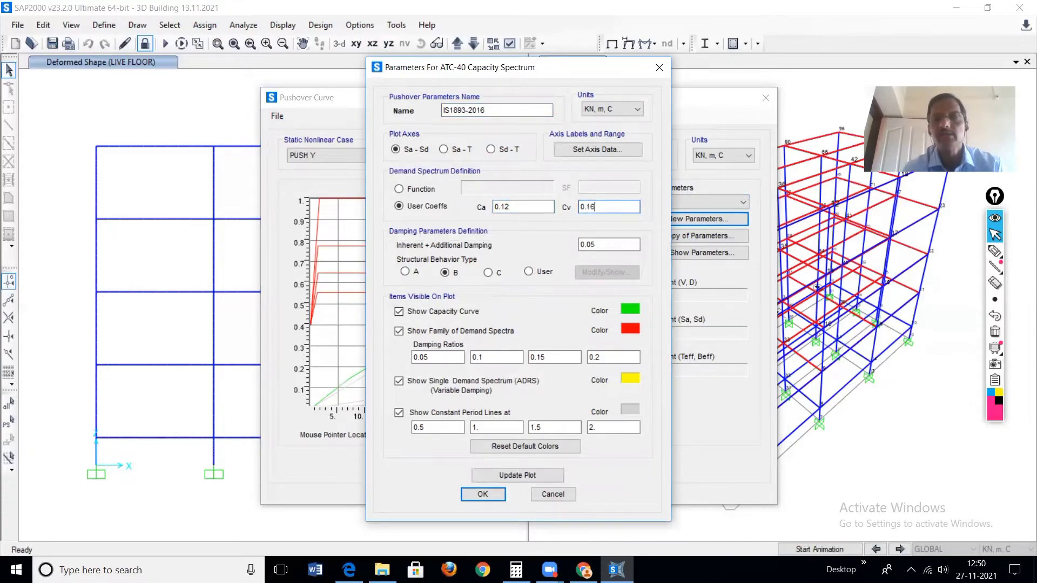
pyautogui.click(527, 478)
pyautogui.click(489, 495)
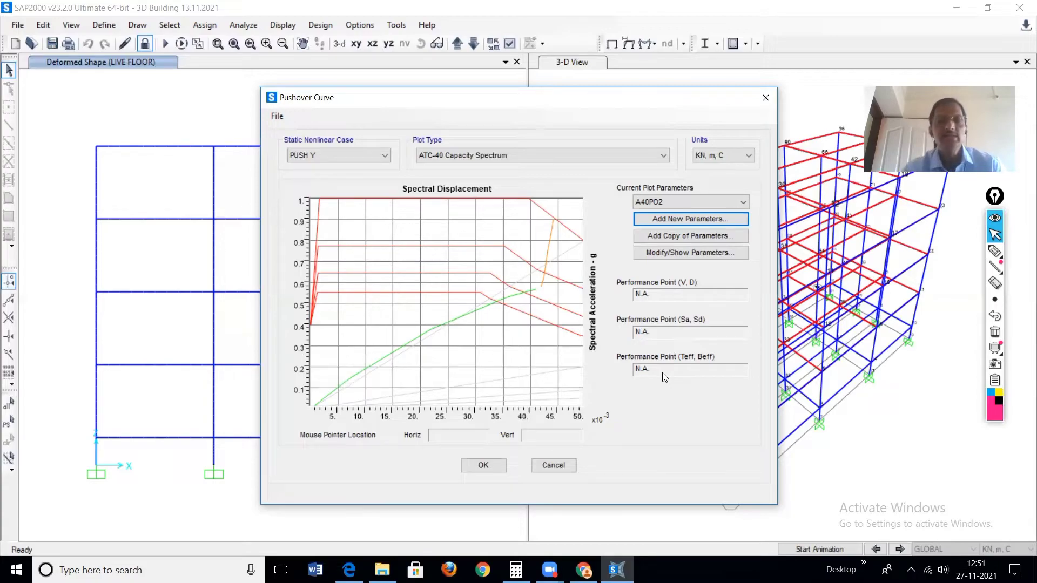
# Switch the capacity spectrum plot to the PUSH X static nonlinear case and check its available parameter sets.
pyautogui.click(386, 155)
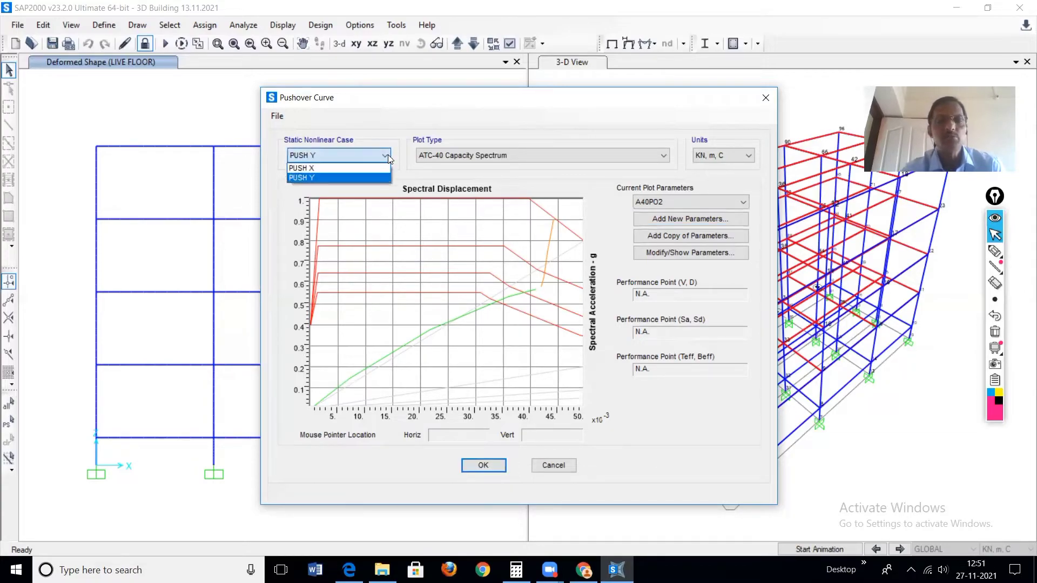
pyautogui.click(329, 167)
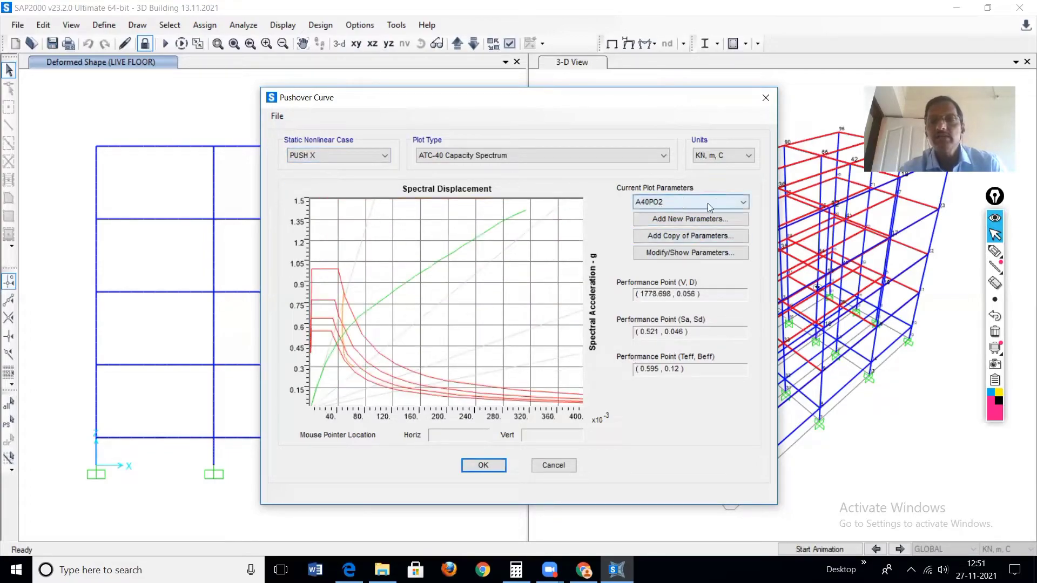
pyautogui.click(744, 203)
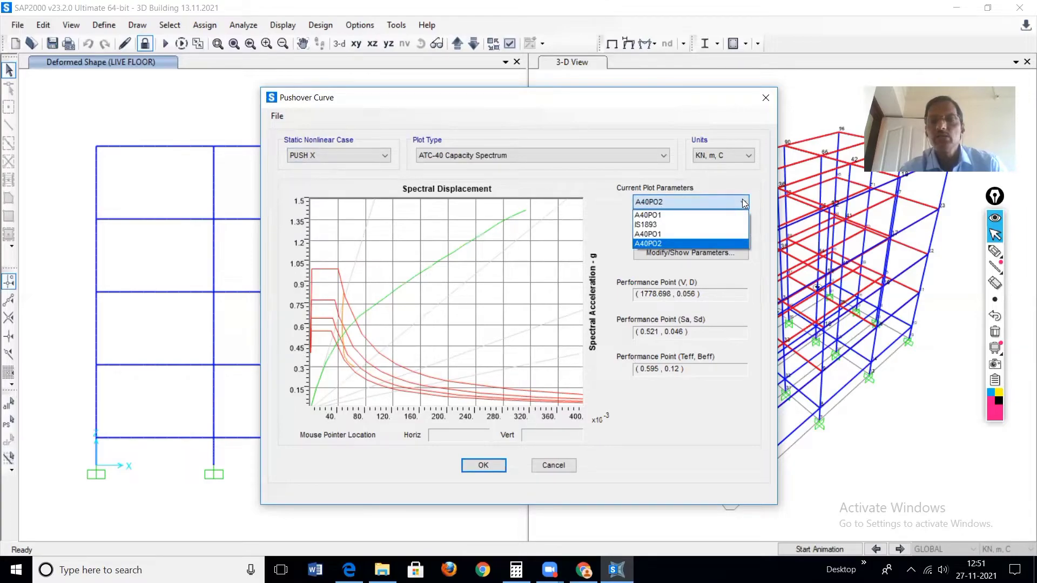
pyautogui.click(744, 203)
# Start a new ATC-40 parameter set for PUSH X and name it IS1893-2016.
pyautogui.click(693, 221)
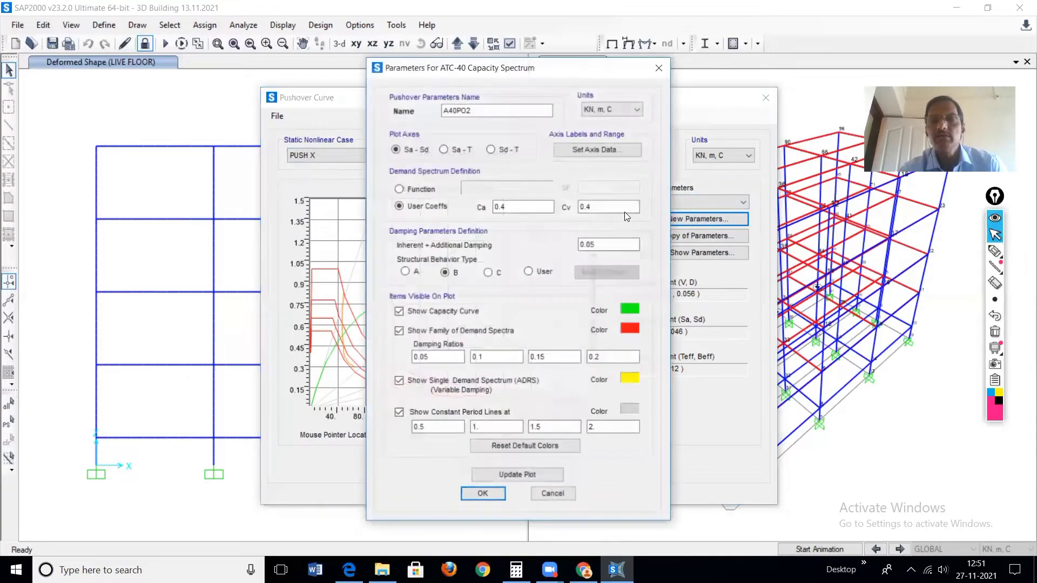
pyautogui.moveTo(484, 110); pyautogui.dragTo(410, 110)
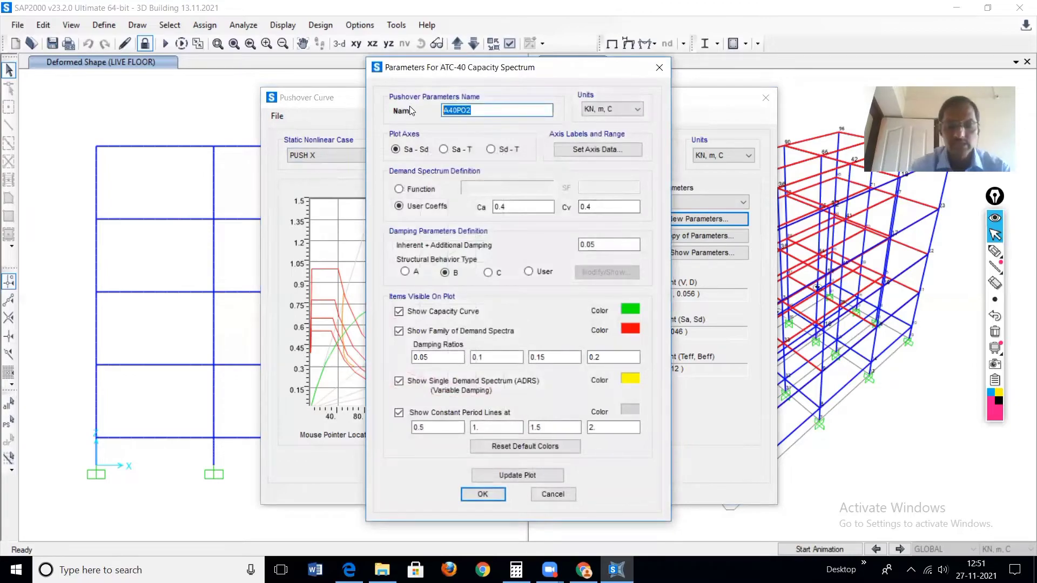
pyautogui.write('IS1')
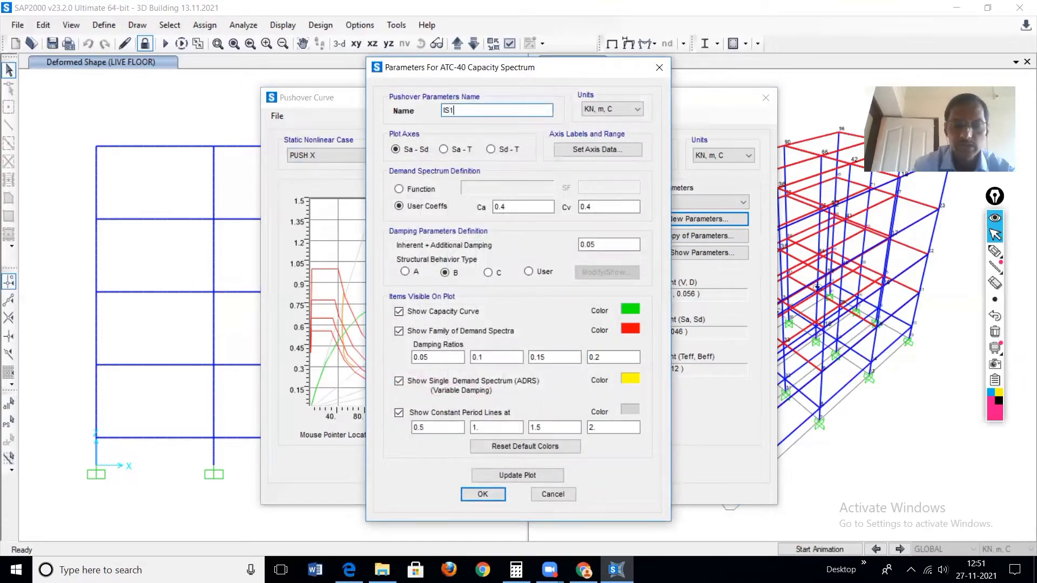
pyautogui.write('893-2016')
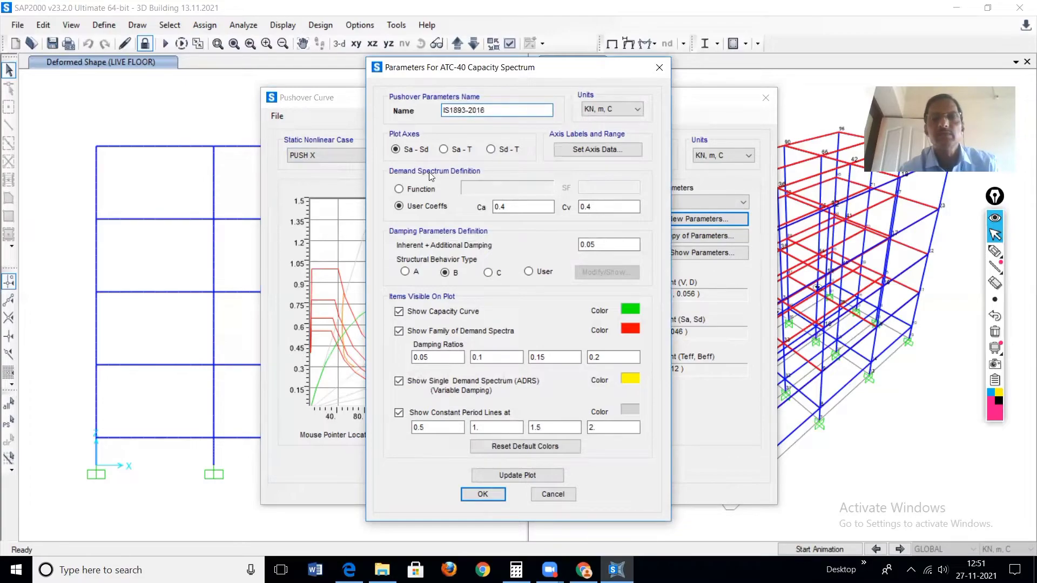
# Set Ca to 0.12 and Cv to 0.16 for PUSH X, update the plot and try to accept the parameters as IS1893-2016.
pyautogui.click(520, 207)
pyautogui.press('BackSpace')
pyautogui.write('12')
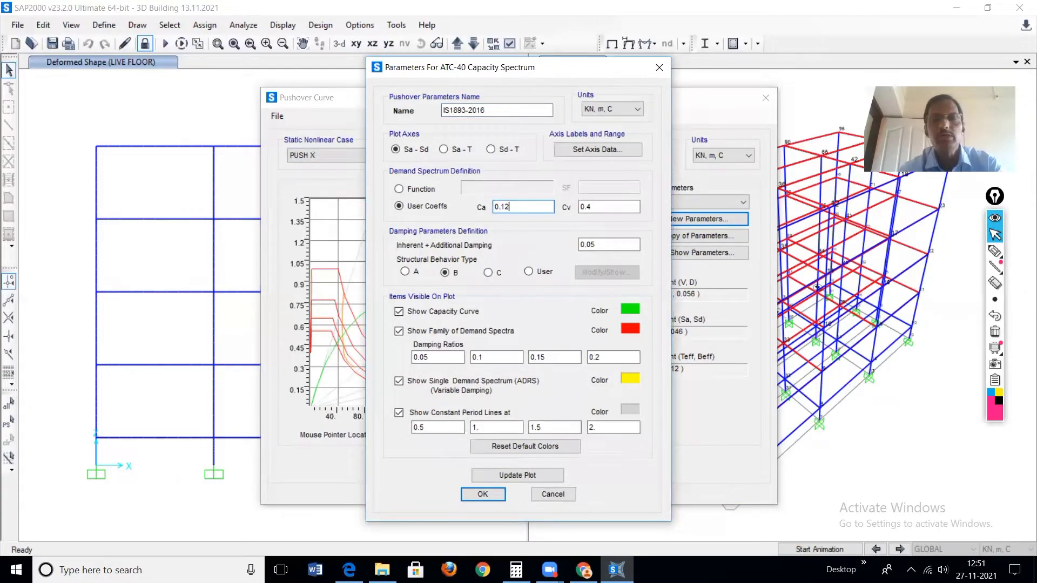
pyautogui.click(604, 206)
pyautogui.press('BackSpace')
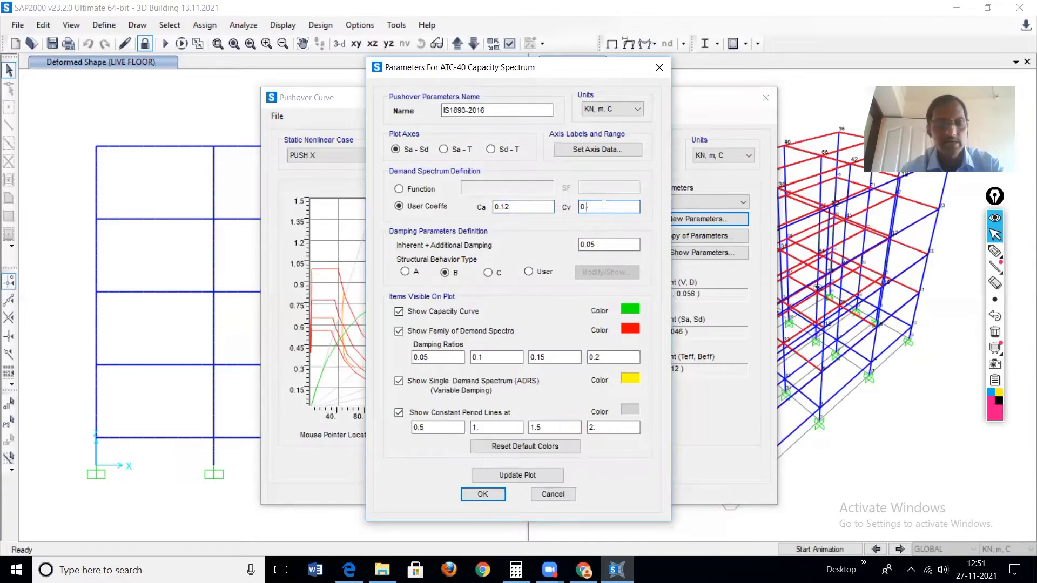
pyautogui.write('16')
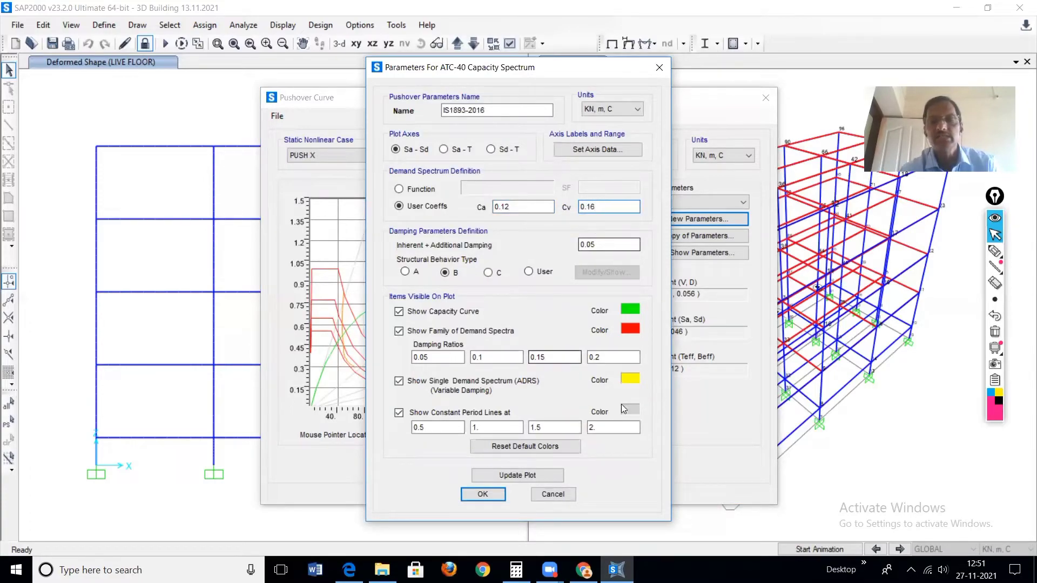
pyautogui.click(538, 478)
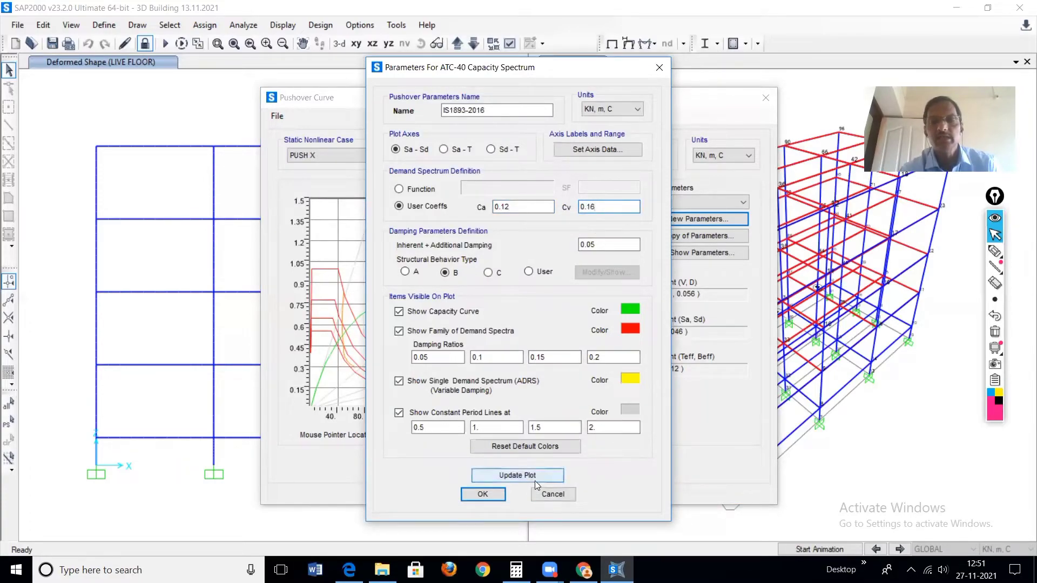
pyautogui.click(492, 496)
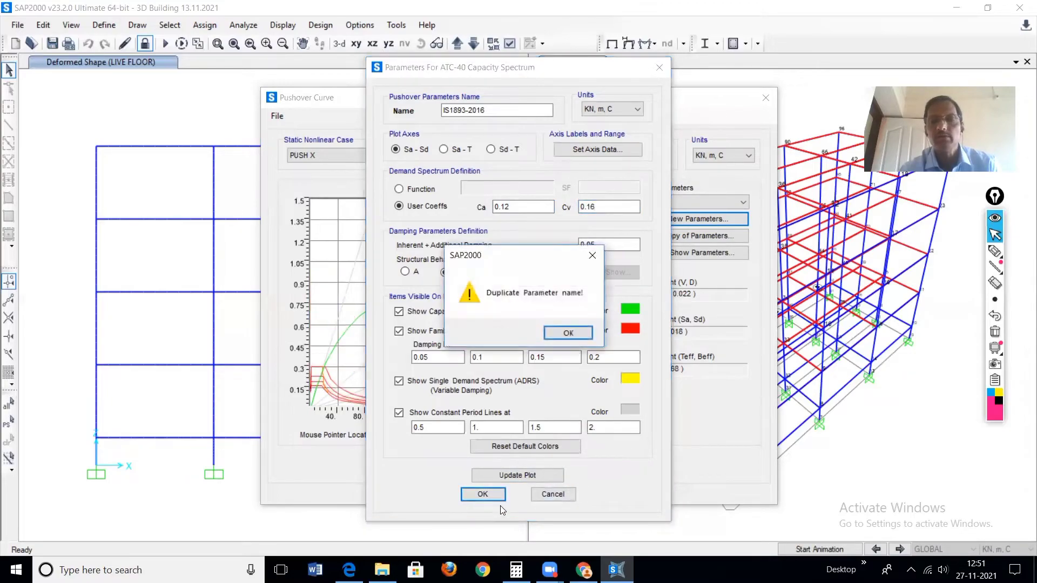
pyautogui.click(572, 335)
# Try to replace the parameter set's name with one beginning with IS and accept the PUSH X spectrum parameters.
pyautogui.moveTo(478, 110); pyautogui.dragTo(438, 116)
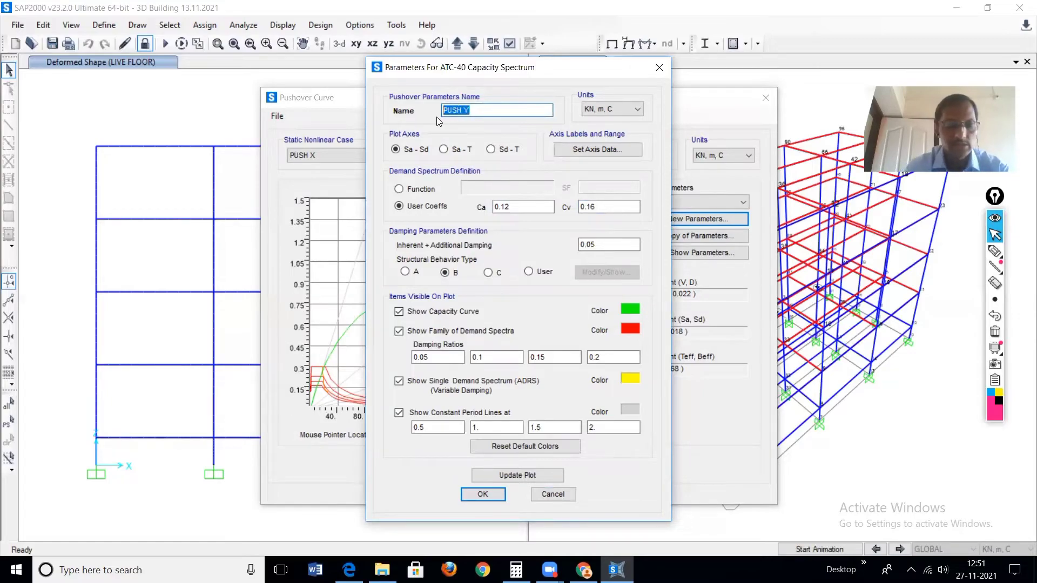
pyautogui.write('I')
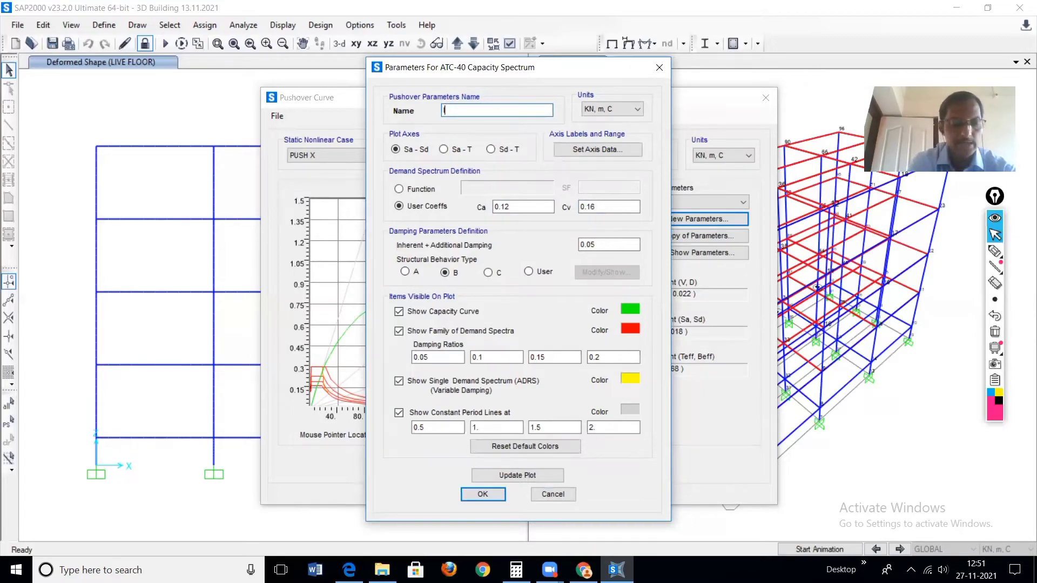
pyautogui.write('S1993')
pyautogui.press('BackSpace')
pyautogui.press('BackSpace')
pyautogui.press('BackSpace')
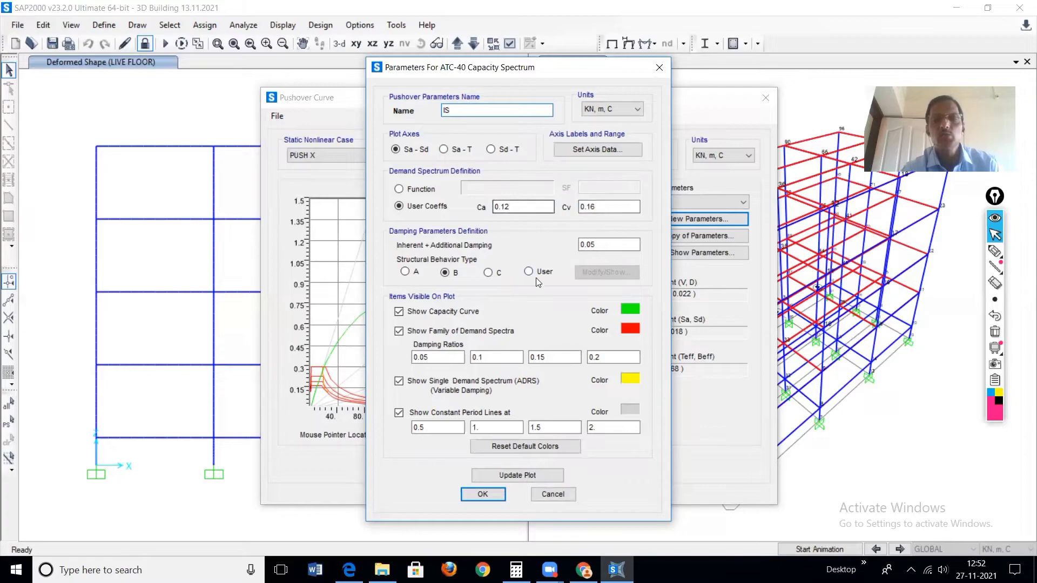
pyautogui.click(510, 476)
pyautogui.click(499, 498)
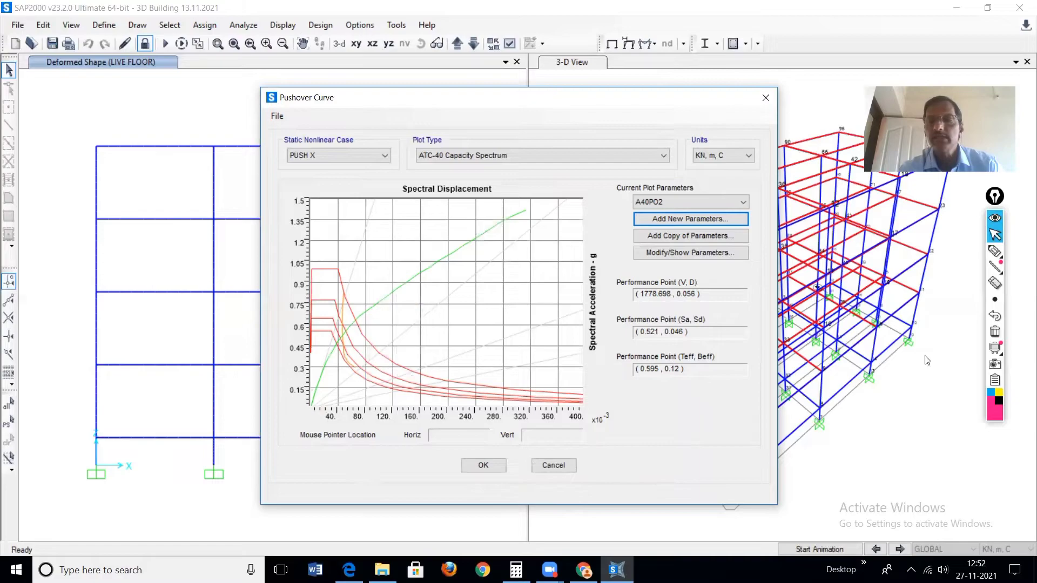
# With the annotation pen, underline Teff and circle its value in the PUSH X performance point results.
pyautogui.moveTo(995, 251)
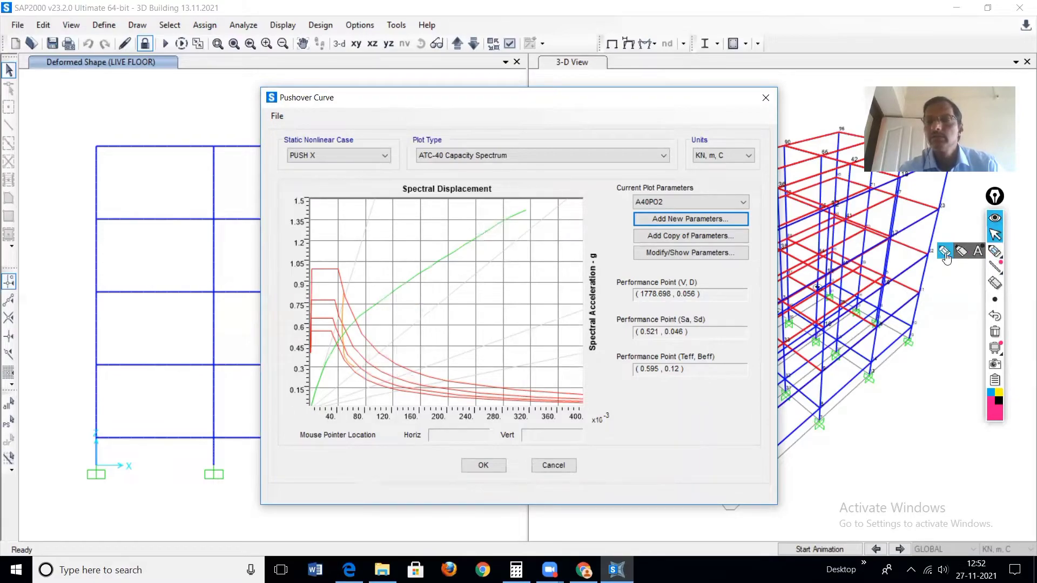
pyautogui.click(944, 251)
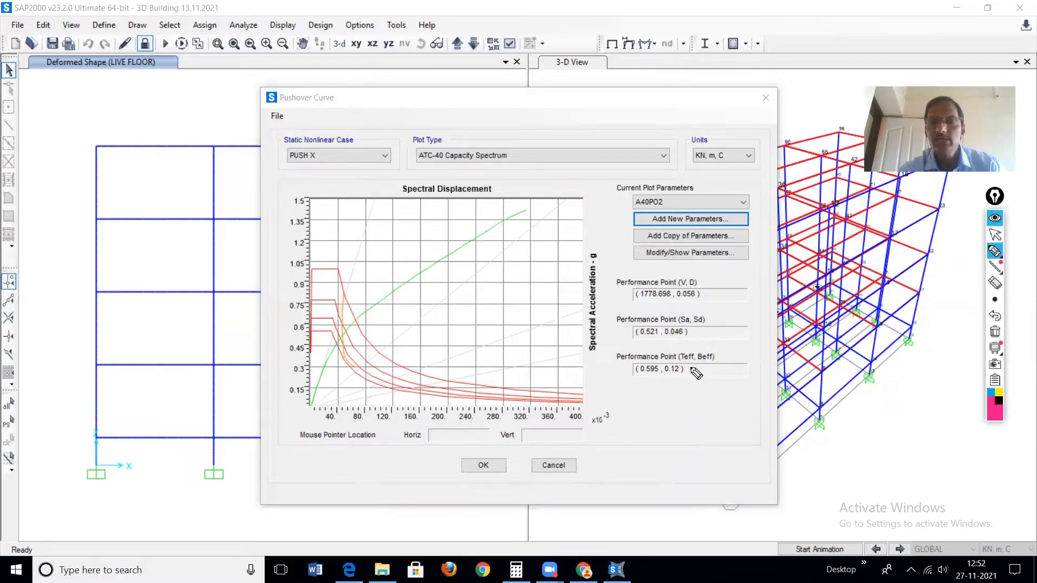
pyautogui.moveTo(680, 360)
pyautogui.mouseDown()
pyautogui.moveTo(696, 357)
pyautogui.moveTo(642, 362)
pyautogui.moveTo(637, 384)
pyautogui.moveTo(666, 380)
pyautogui.moveTo(661, 360)
pyautogui.mouseUp()
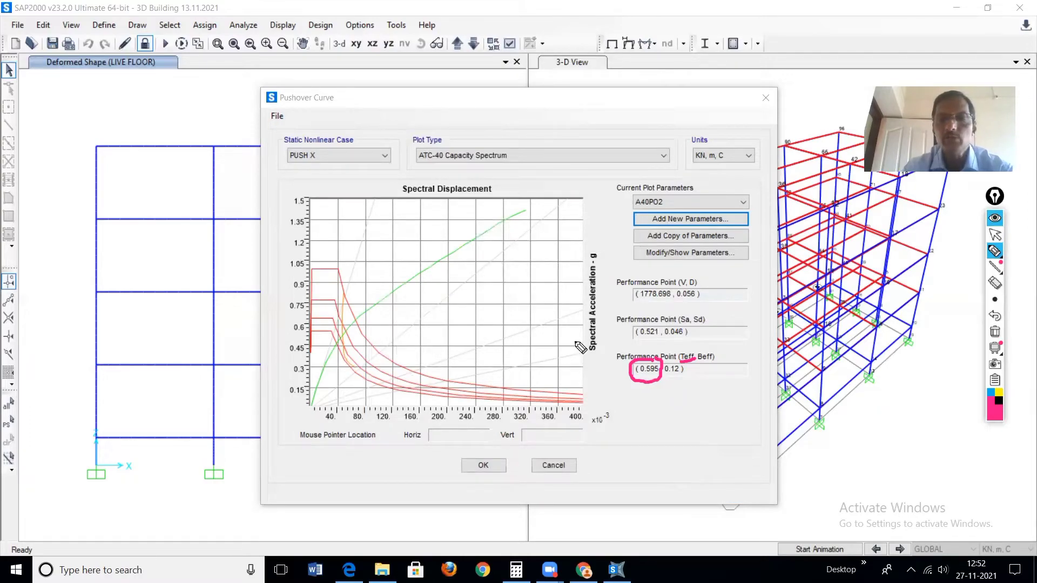
pyautogui.click(995, 235)
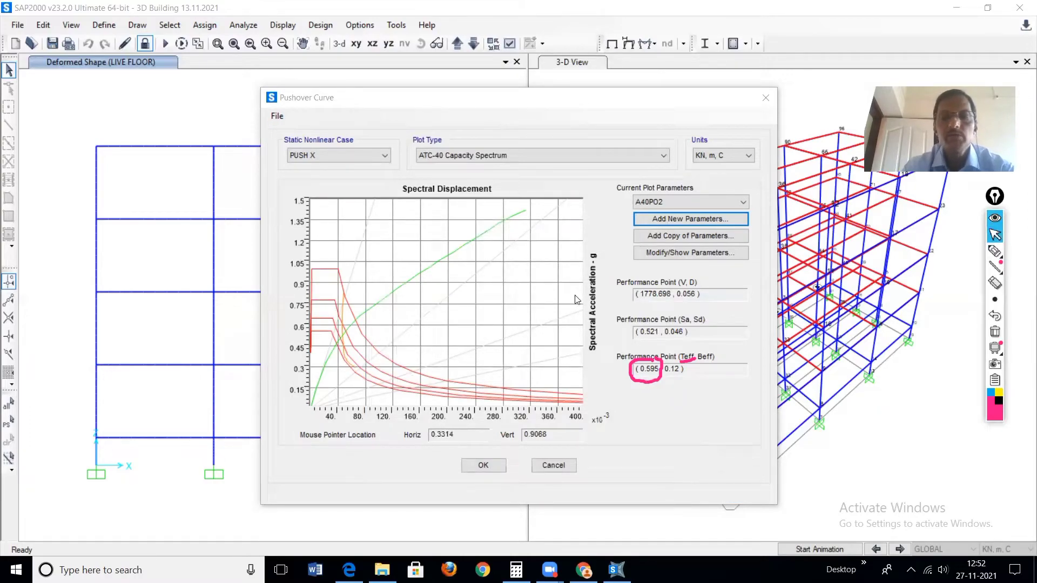
# Display the ATC-40 pushover curve demand capacity table for PUSH X and move it clear of the curve.
pyautogui.click(282, 117)
pyautogui.click(281, 118)
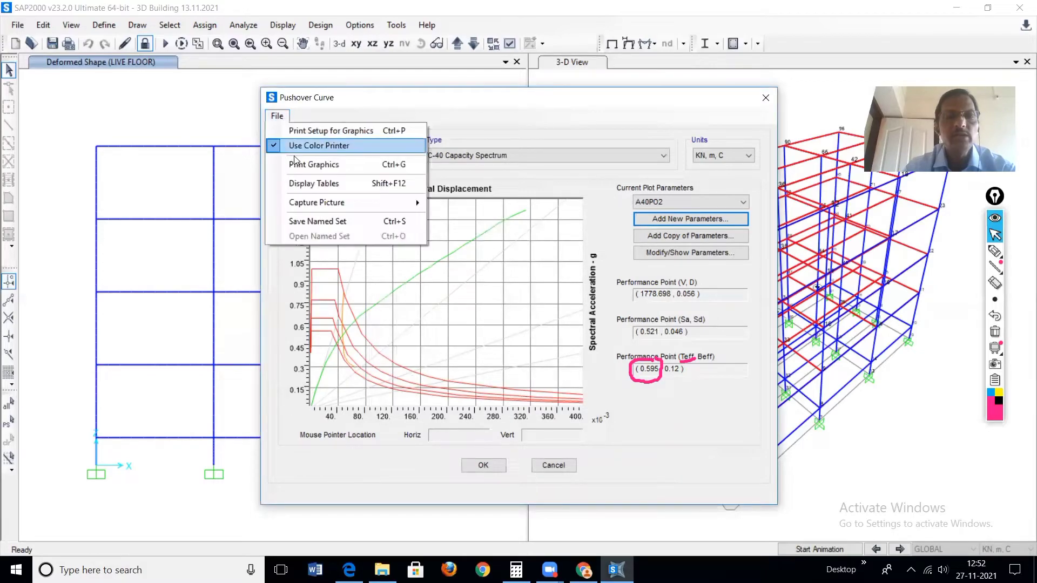
pyautogui.click(310, 184)
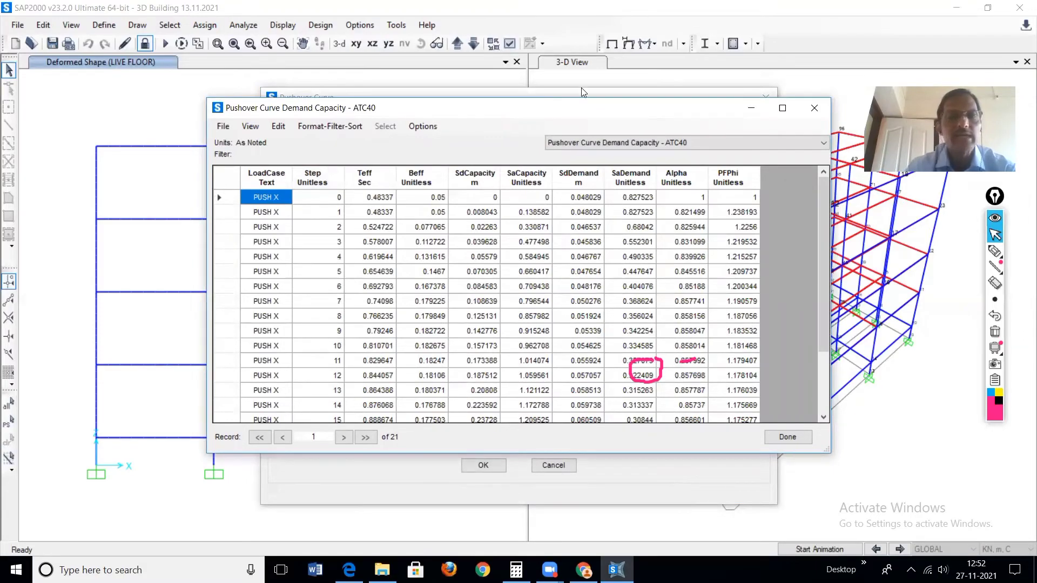
pyautogui.moveTo(639, 109); pyautogui.dragTo(581, 88)
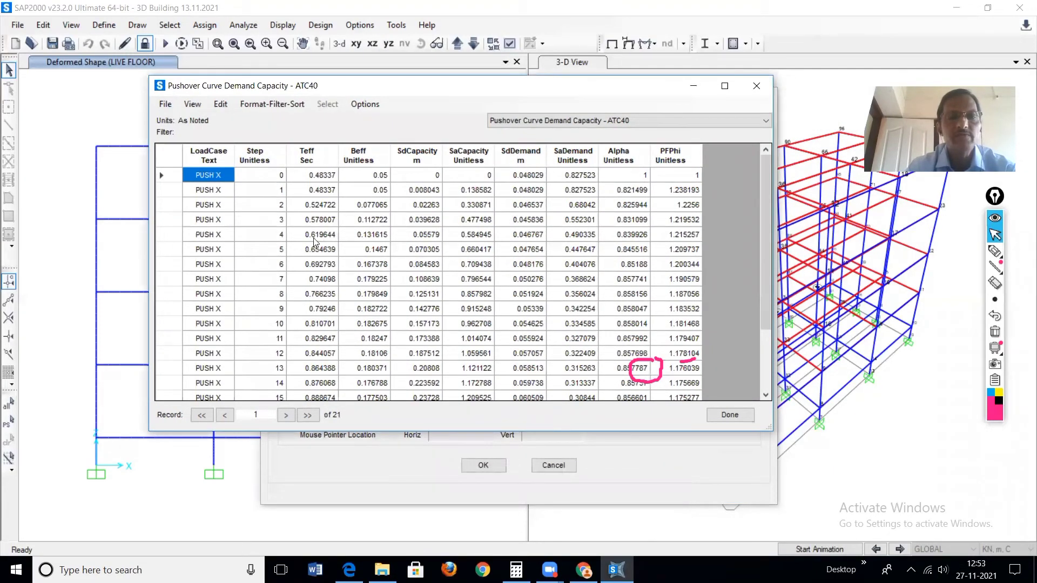
# Underline steps 3 and 4, mark the Teff column and box step 4 in the demand capacity table with the annotation pen.
pyautogui.moveTo(939, 255)
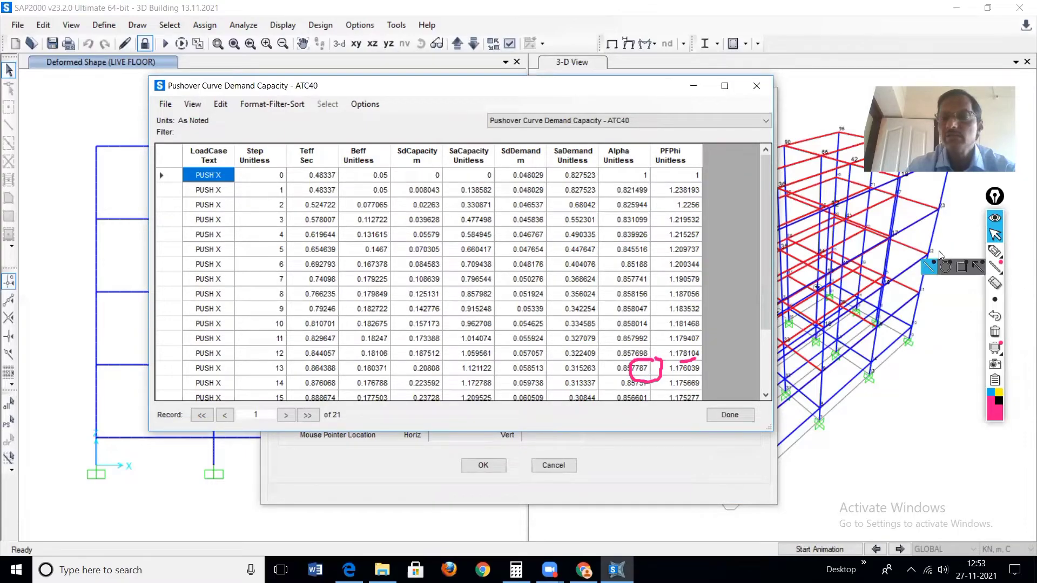
pyautogui.click(945, 252)
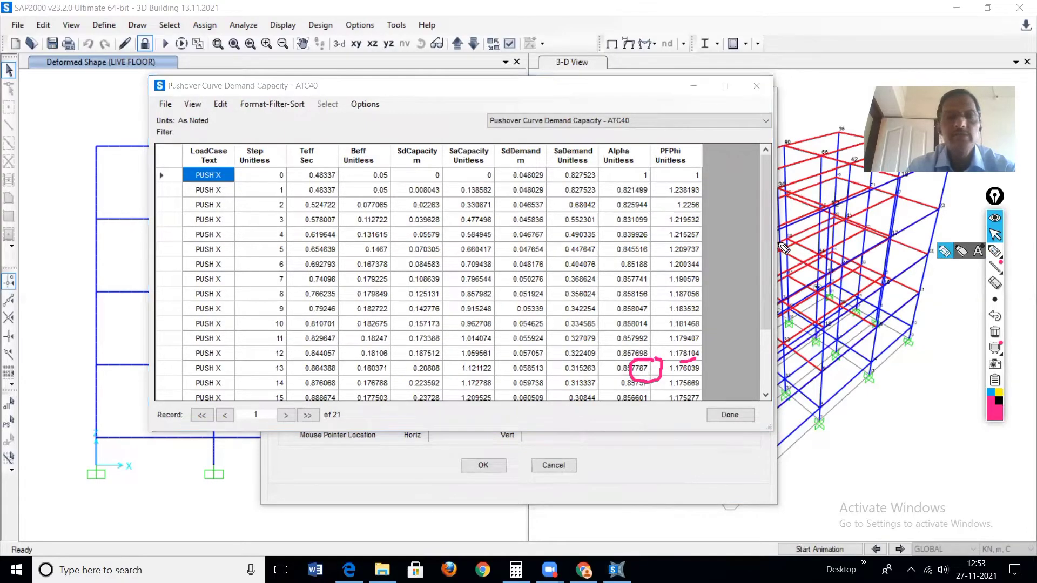
pyautogui.moveTo(271, 227); pyautogui.dragTo(298, 241)
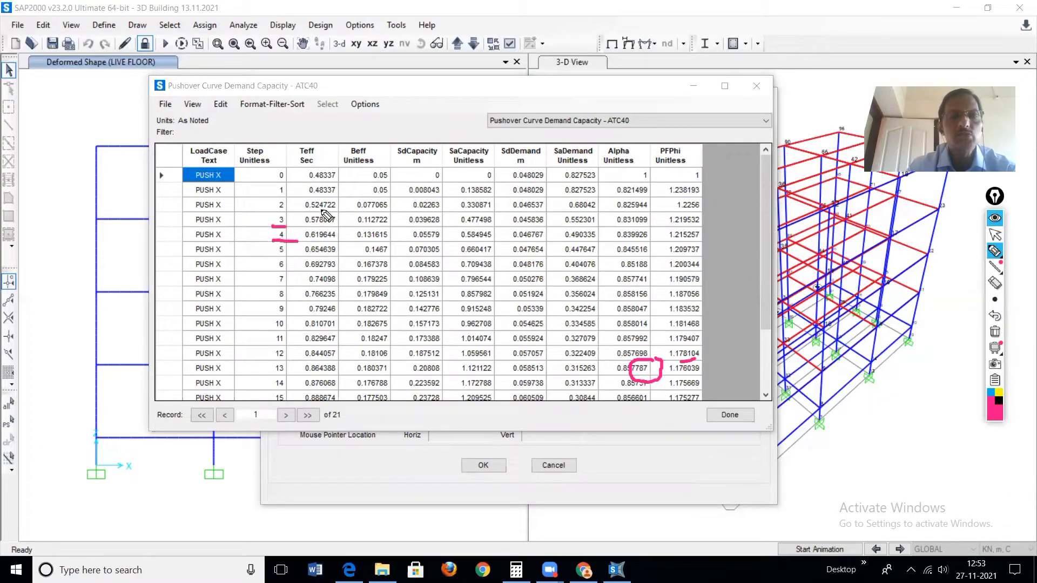
pyautogui.moveTo(323, 172); pyautogui.dragTo(323, 149)
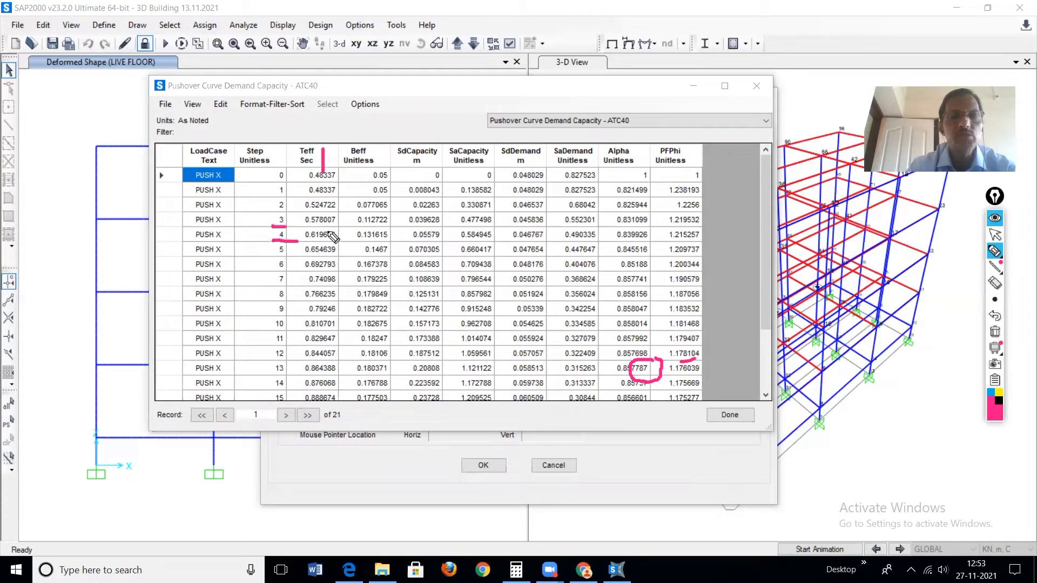
pyautogui.moveTo(293, 227)
pyautogui.mouseDown()
pyautogui.moveTo(274, 228)
pyautogui.moveTo(282, 243)
pyautogui.moveTo(294, 241)
pyautogui.mouseUp()
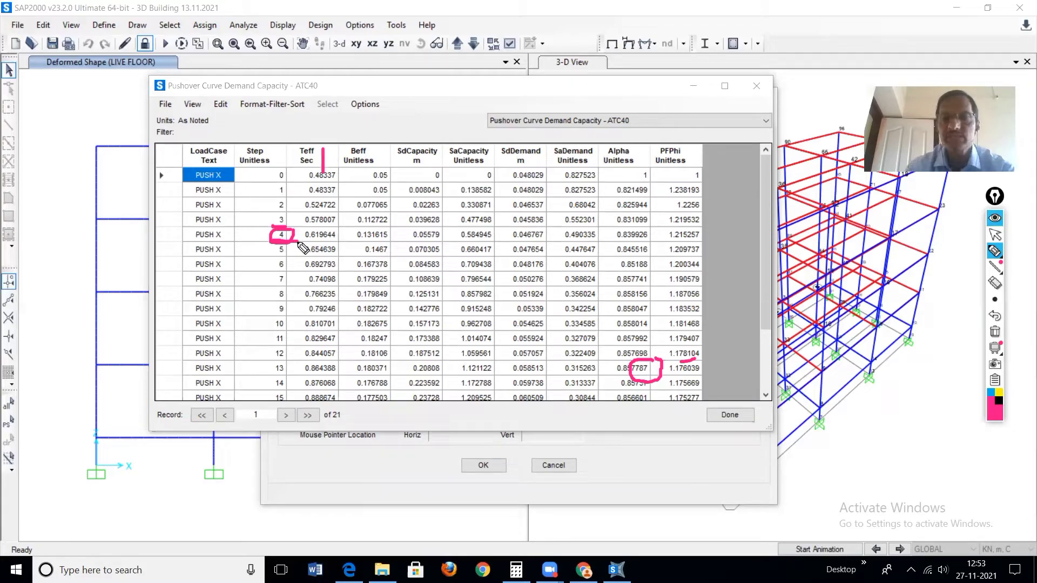
pyautogui.rightClick(343, 359)
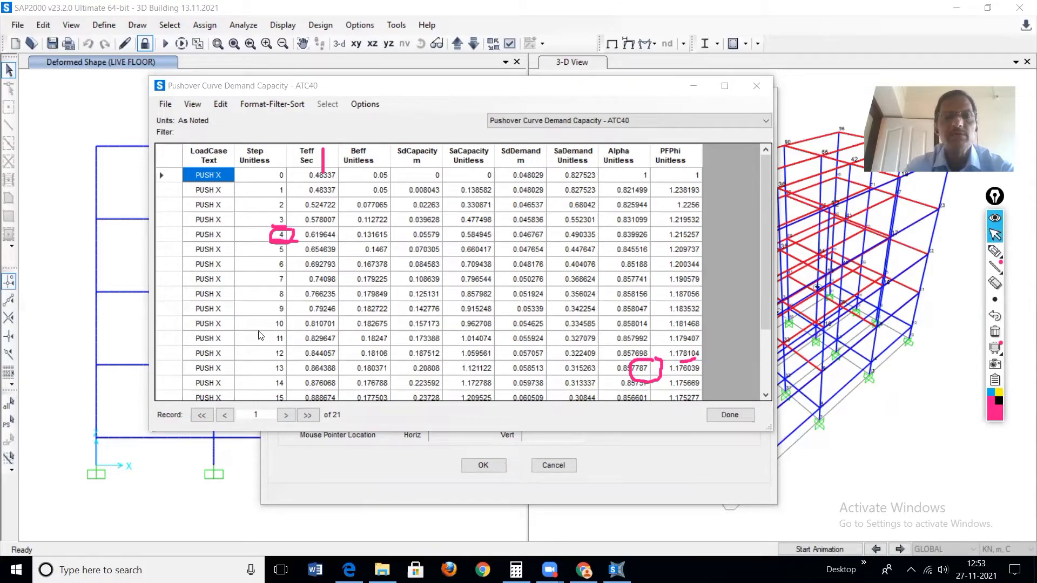
# Close the demand capacity table and pushover curve, then activate the 3-D view and clear all pen annotations.
pyautogui.click(730, 414)
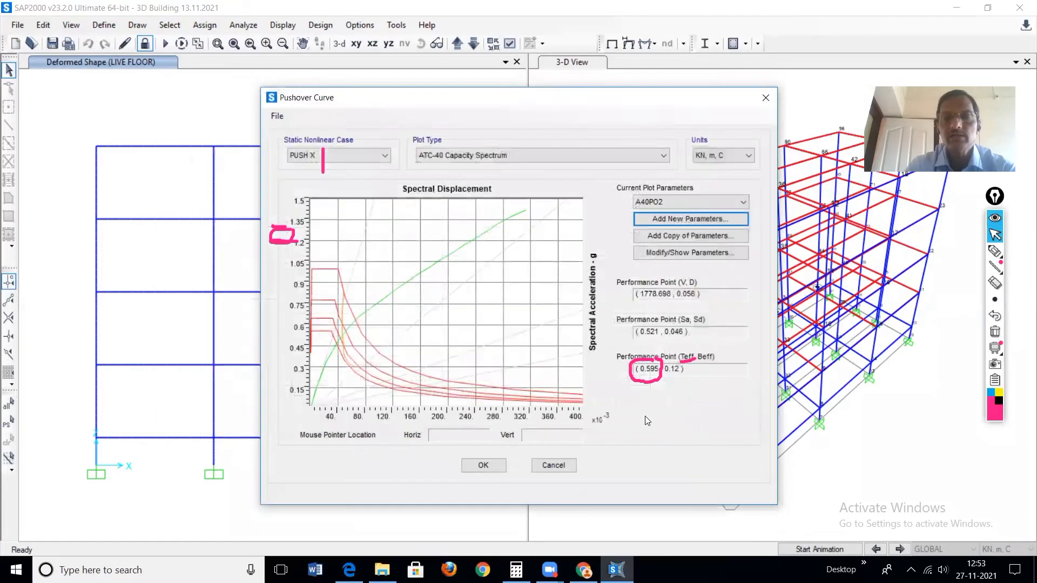
pyautogui.click(488, 465)
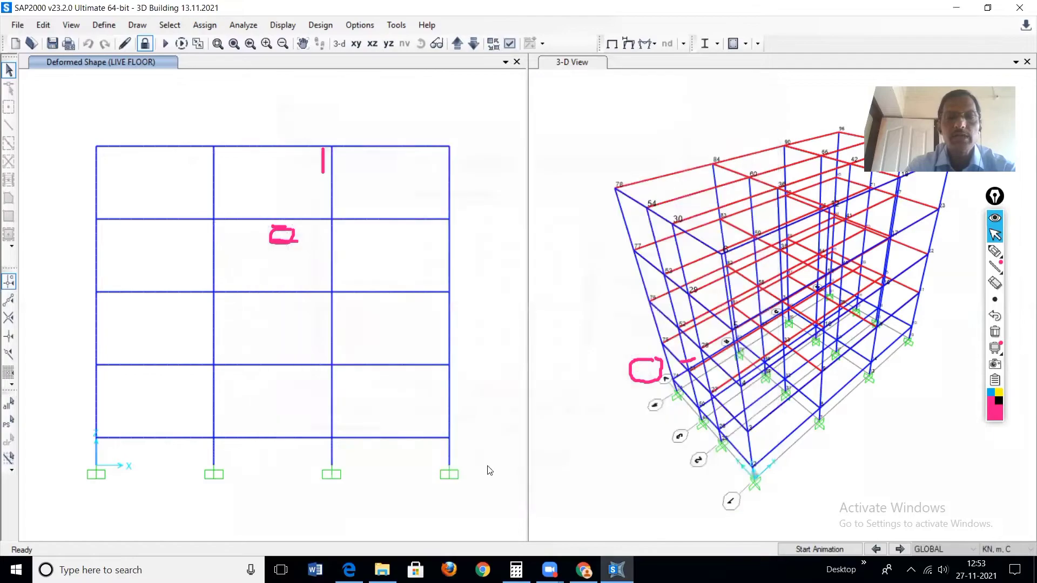
pyautogui.click(593, 138)
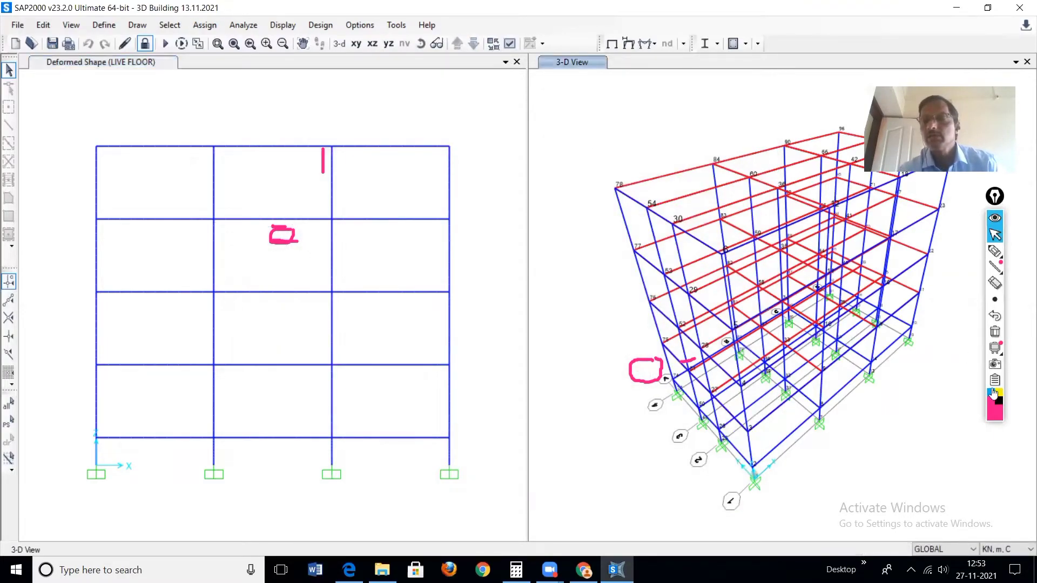
pyautogui.click(996, 348)
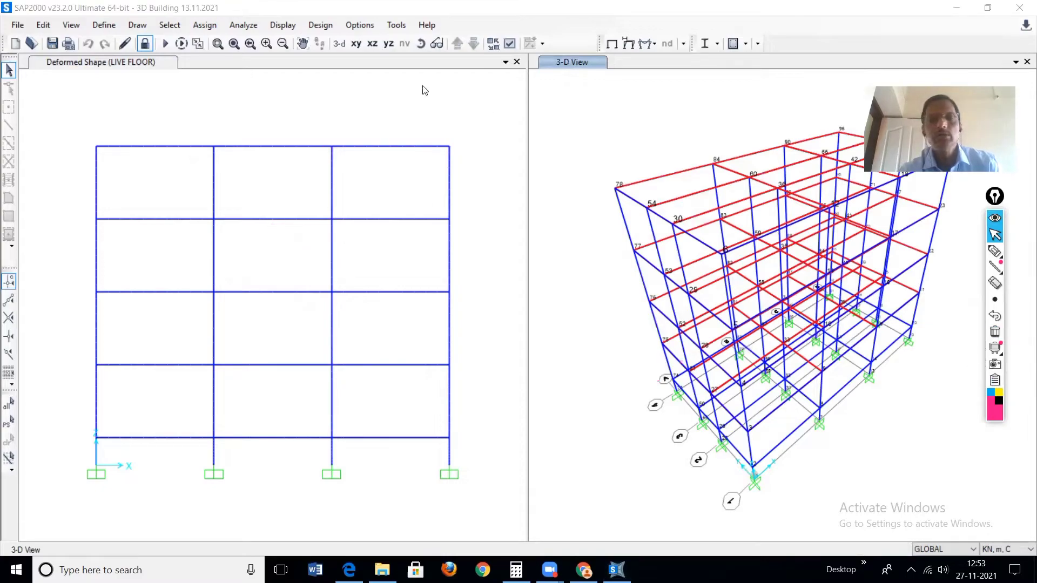
# Show the PUSH X deformed shape at step 4 in the 3-D view.
pyautogui.click(281, 27)
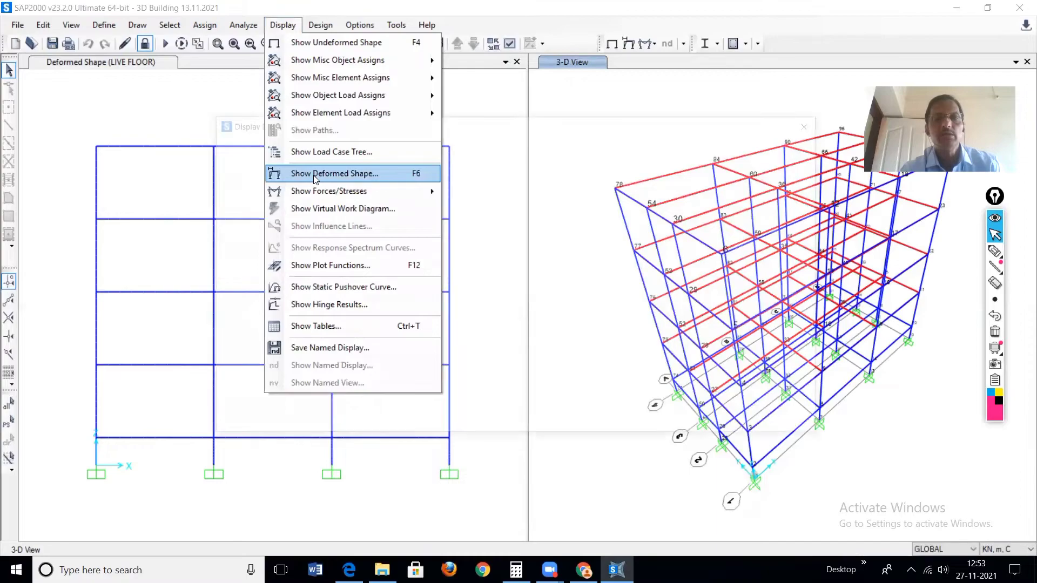
pyautogui.click(313, 175)
pyautogui.click(458, 157)
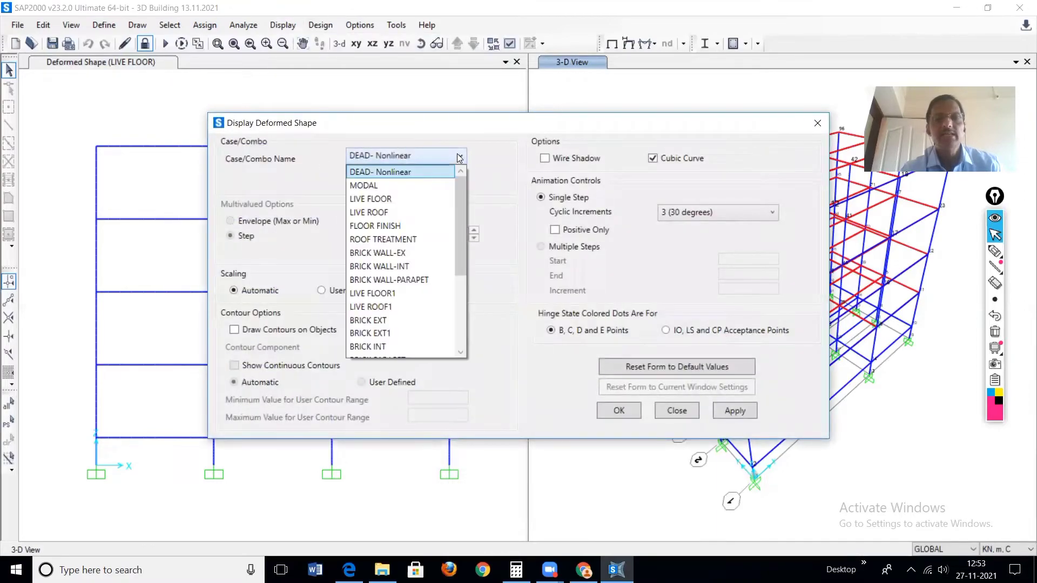
pyautogui.scroll(-4, 367, 268)
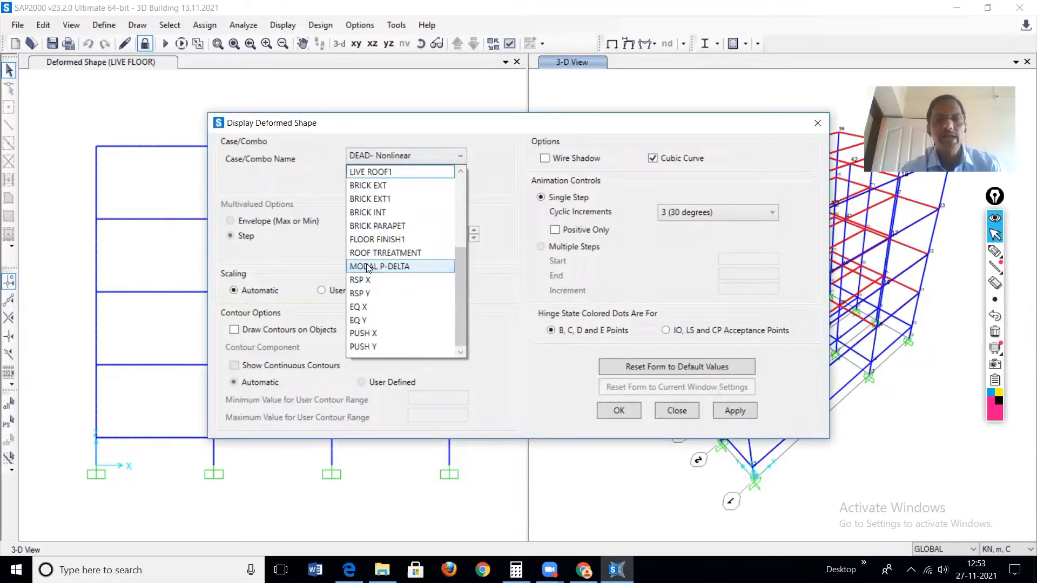
pyautogui.click(357, 333)
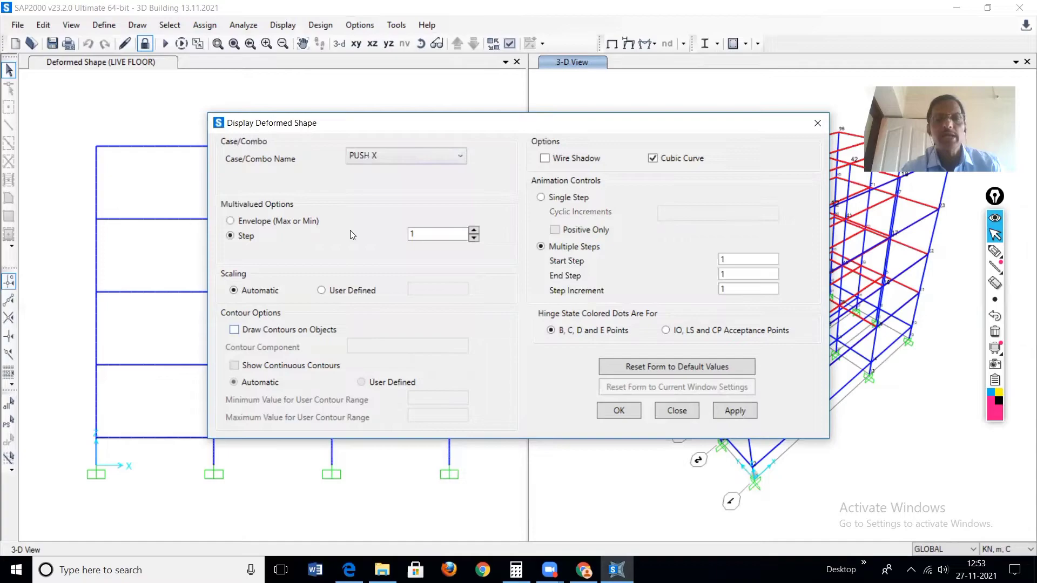
pyautogui.click(474, 229)
pyautogui.write('4')
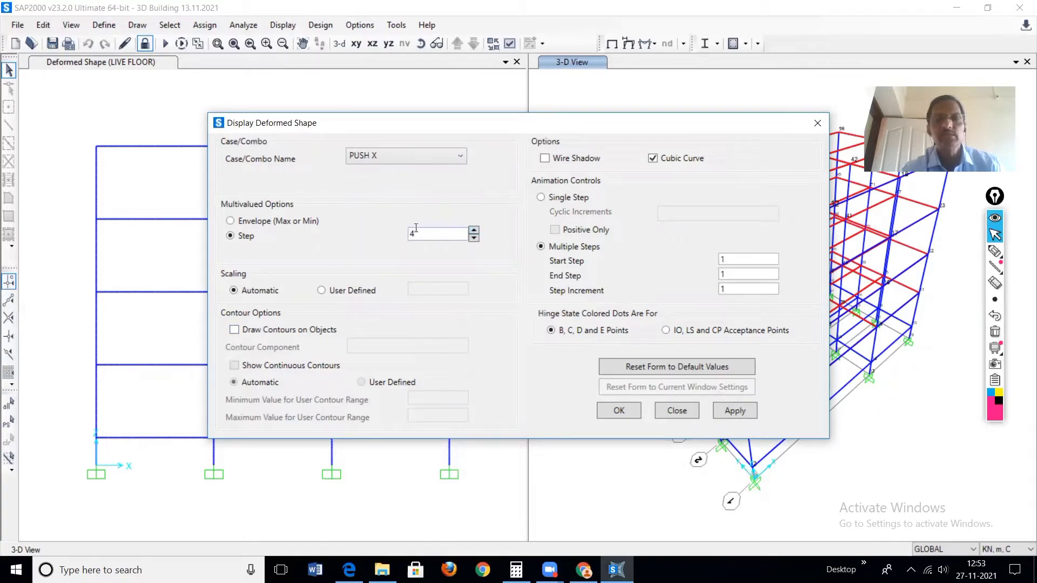
pyautogui.click(742, 411)
pyautogui.click(619, 410)
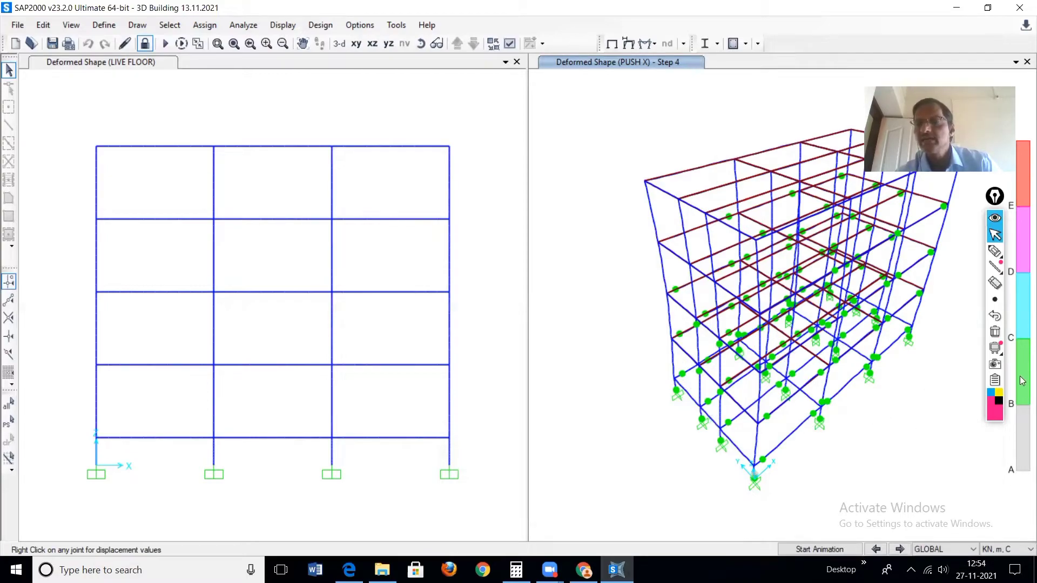
# Show the PUSH X deformed shape at step 4 in the elevation view and switch that view to 3-D.
pyautogui.click(415, 125)
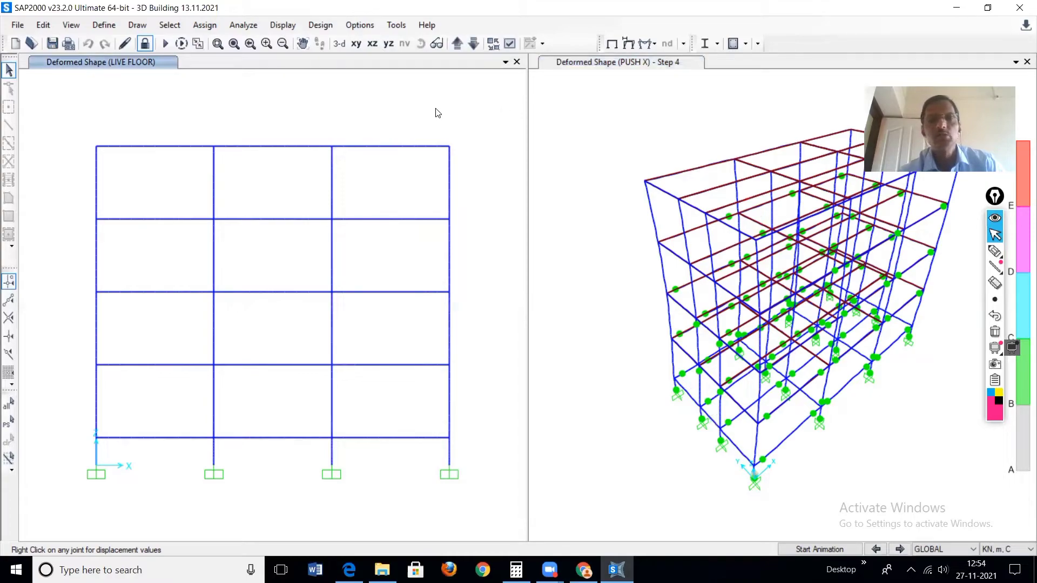
pyautogui.click(282, 27)
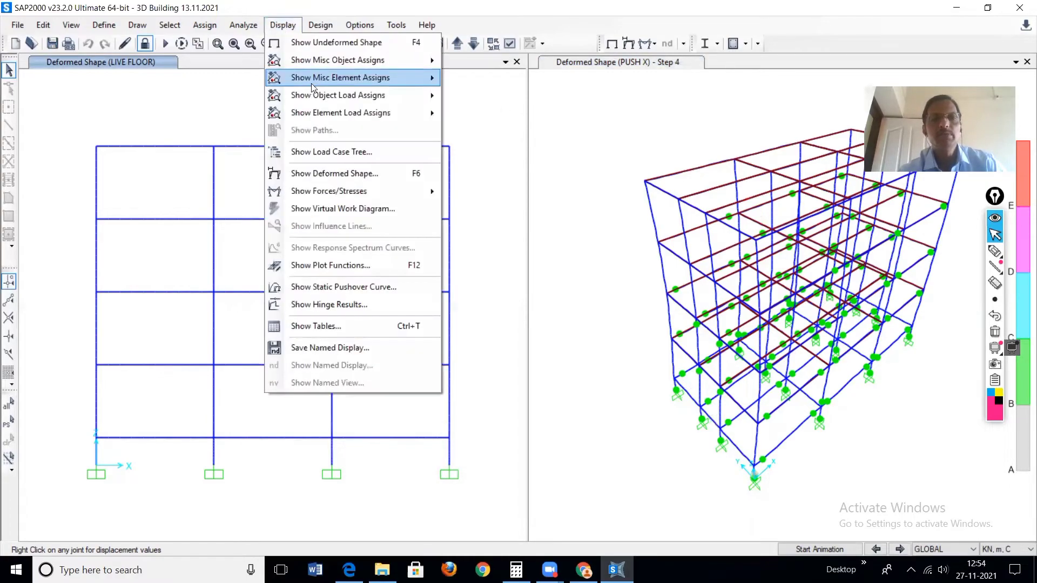
pyautogui.click(348, 174)
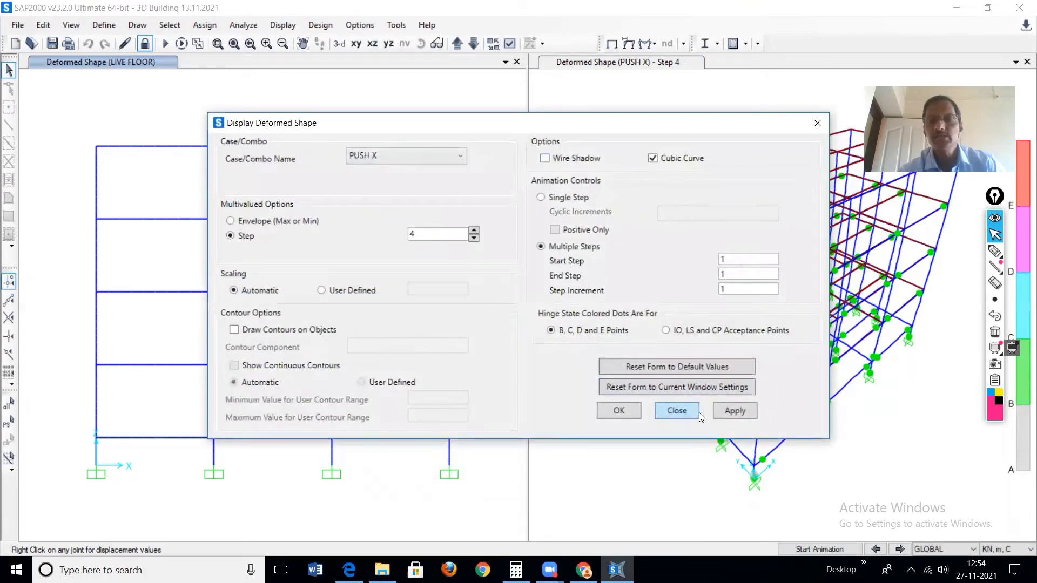
pyautogui.click(734, 411)
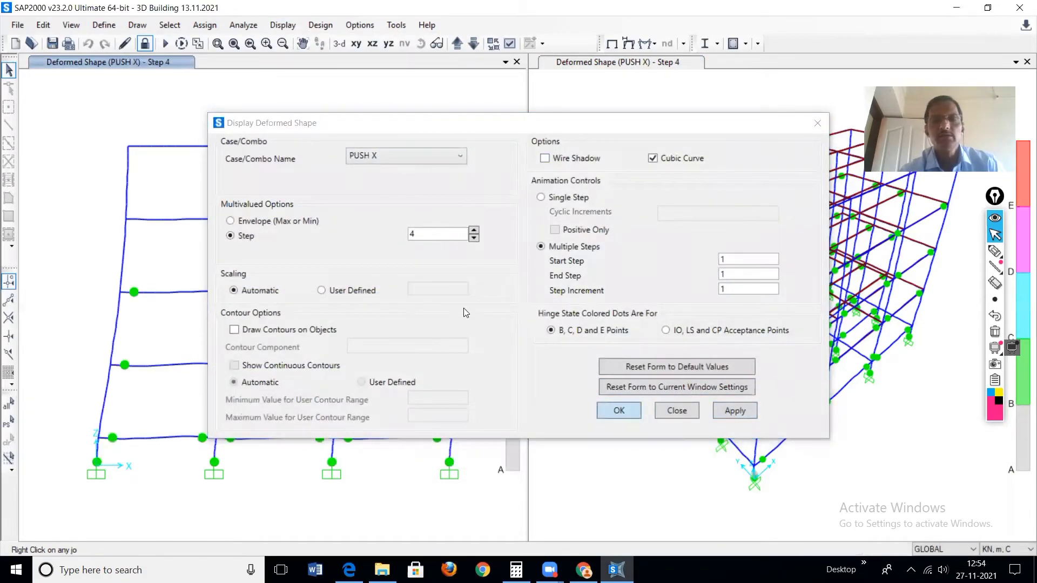
pyautogui.click(619, 410)
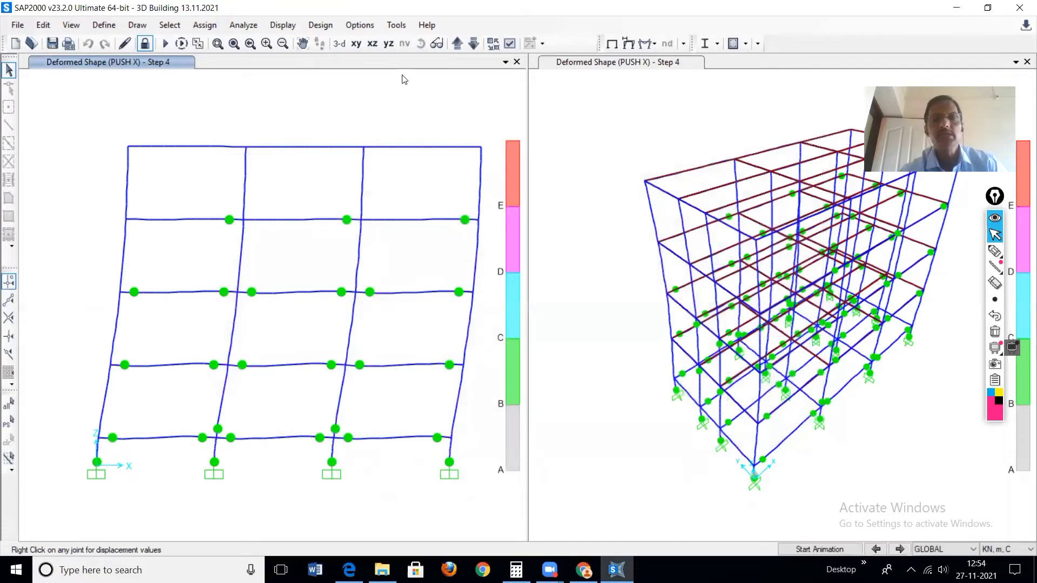
pyautogui.click(340, 43)
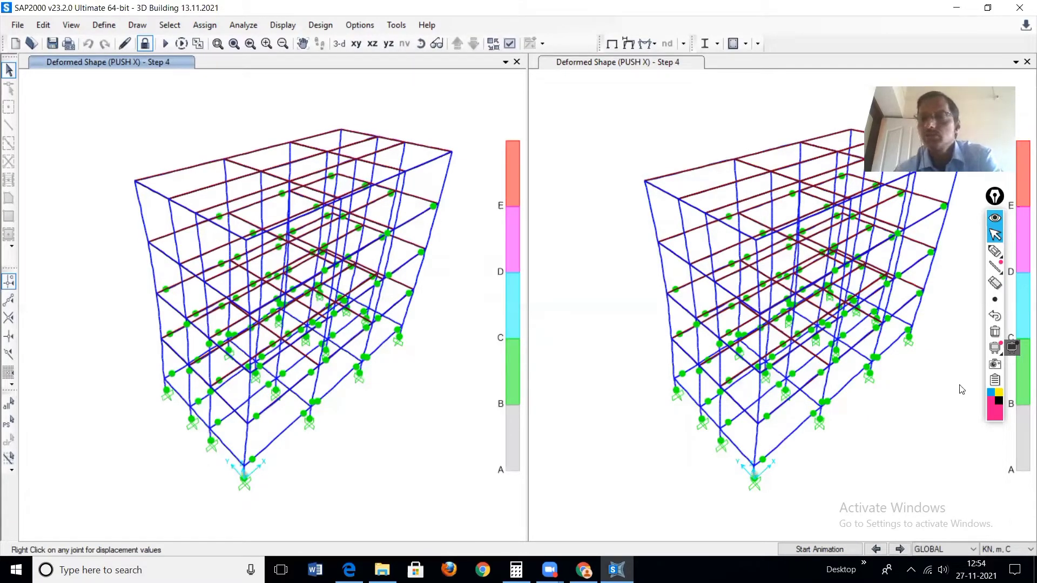
# Sketch a hinge force-deformation curve with axes above the 3-D model using the annotation pen, labelling points A and B.
pyautogui.click(995, 252)
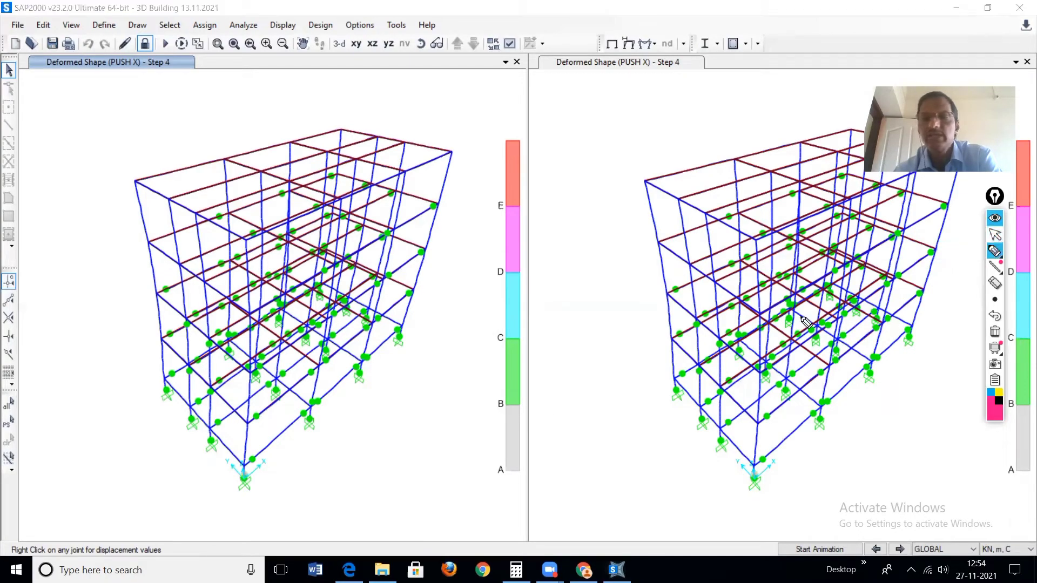
pyautogui.moveTo(566, 168); pyautogui.dragTo(777, 149)
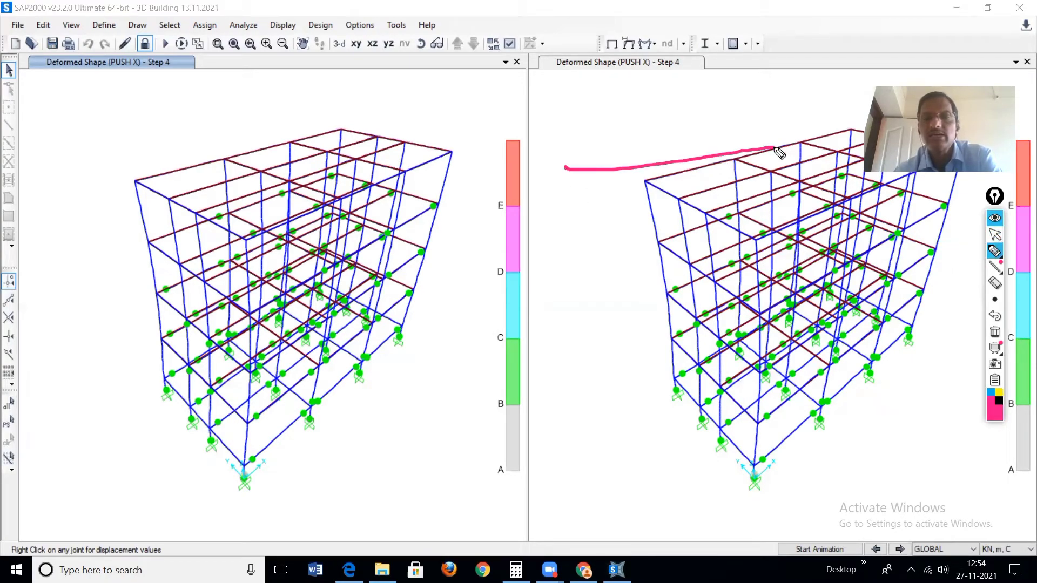
pyautogui.moveTo(560, 77); pyautogui.dragTo(563, 115)
pyautogui.moveTo(564, 169)
pyautogui.mouseDown()
pyautogui.moveTo(605, 89)
pyautogui.moveTo(709, 53)
pyautogui.moveTo(713, 102)
pyautogui.mouseUp()
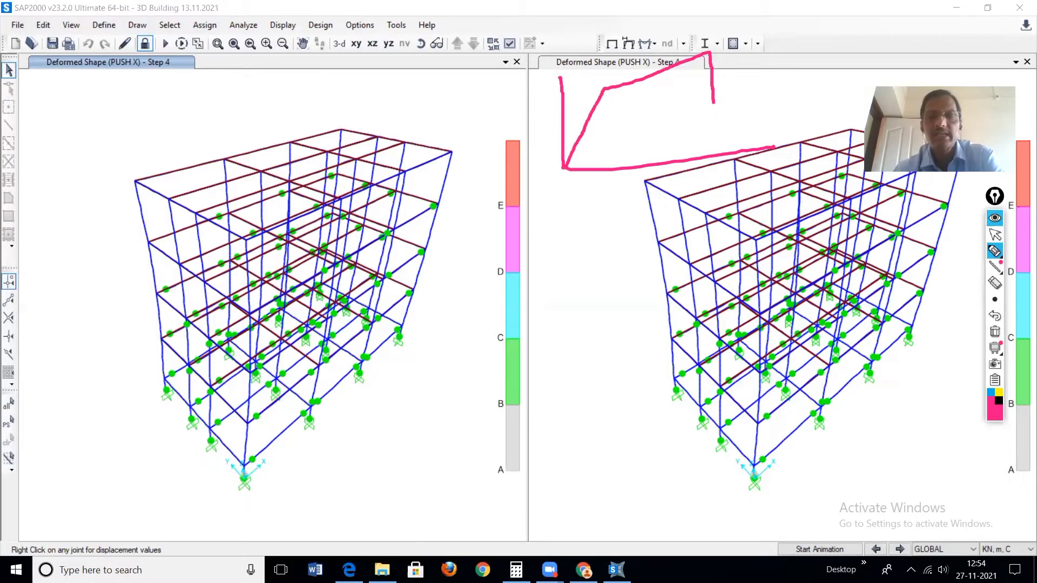
pyautogui.moveTo(564, 209)
pyautogui.mouseDown()
pyautogui.moveTo(566, 190)
pyautogui.moveTo(572, 200)
pyautogui.moveTo(563, 197)
pyautogui.mouseUp()
pyautogui.moveTo(574, 93)
pyautogui.mouseDown()
pyautogui.moveTo(579, 74)
pyautogui.moveTo(592, 93)
pyautogui.mouseUp()
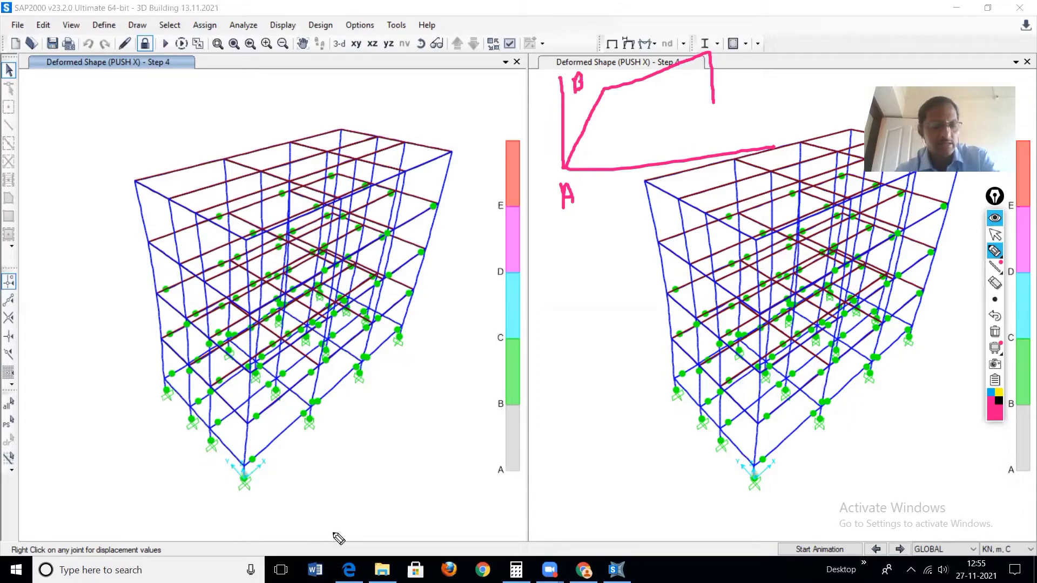
# Switch to Edge, view the typical flexural hinge property curve in Fig.1 of the pushover PDF, and return to SAP2000.
pyautogui.click(349, 569)
pyautogui.scroll(15, 376, 444)
pyautogui.scroll(5, 376, 444)
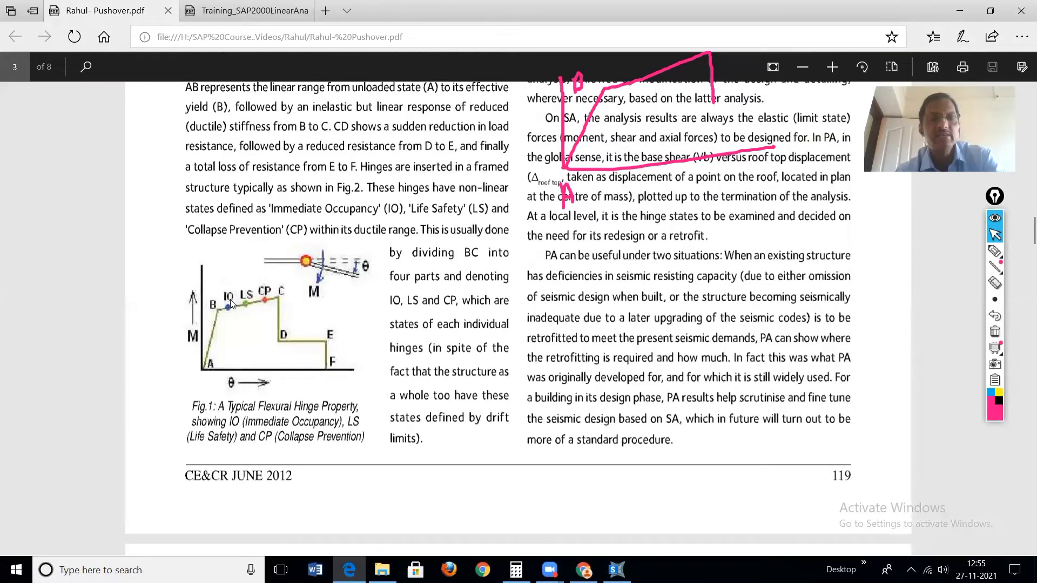
pyautogui.click(616, 570)
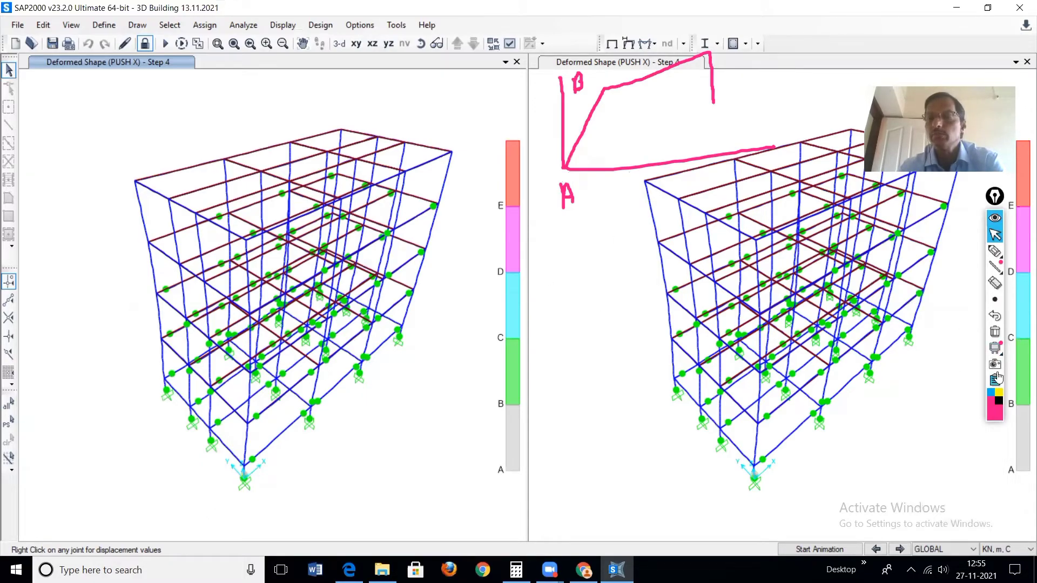
# Clear the pen sketch and display the PUSH X static pushover curve with the IS plot parameters.
pyautogui.click(994, 332)
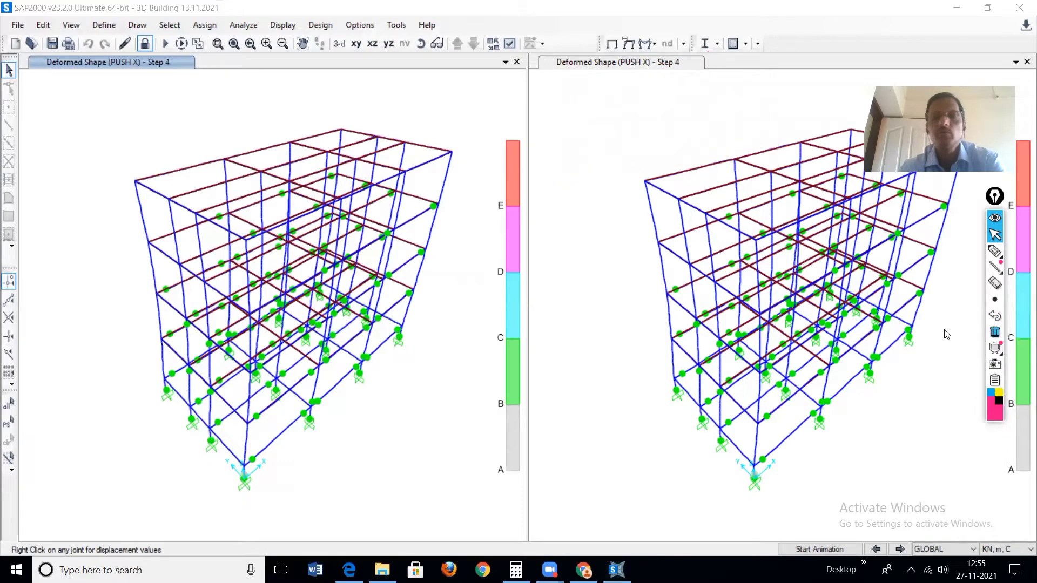
pyautogui.click(284, 25)
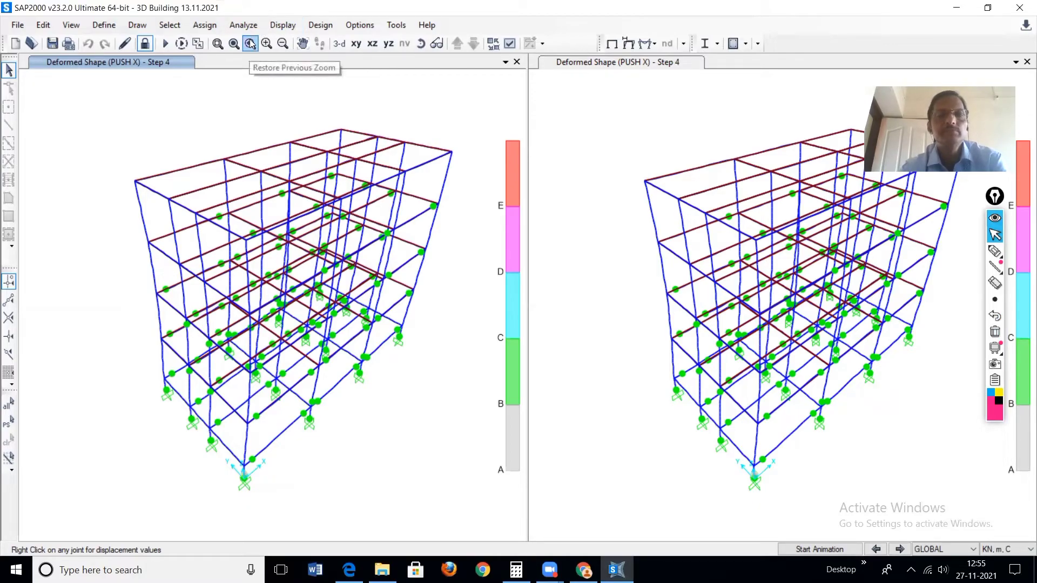
pyautogui.click(283, 25)
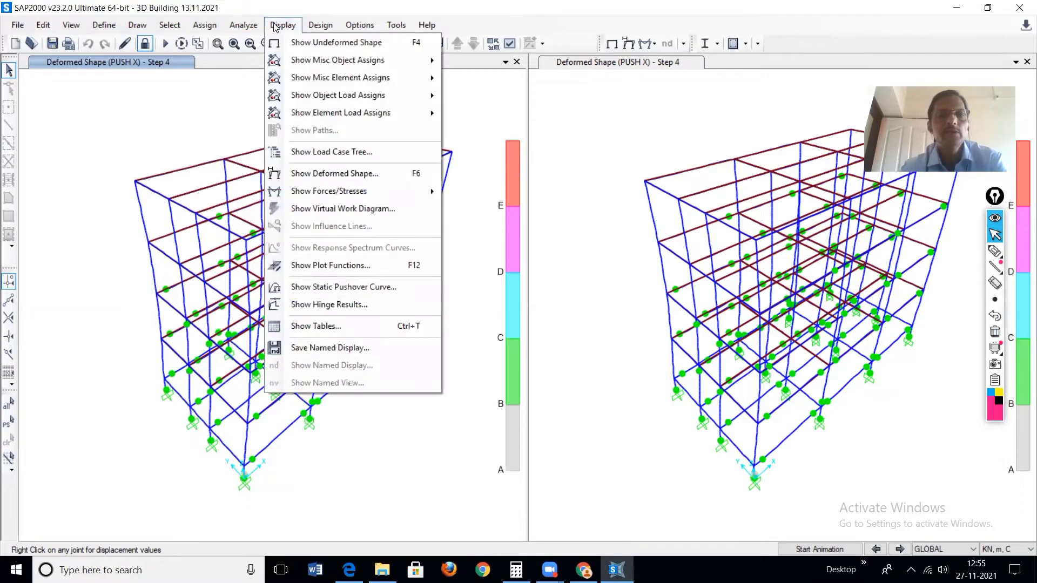
pyautogui.click(363, 286)
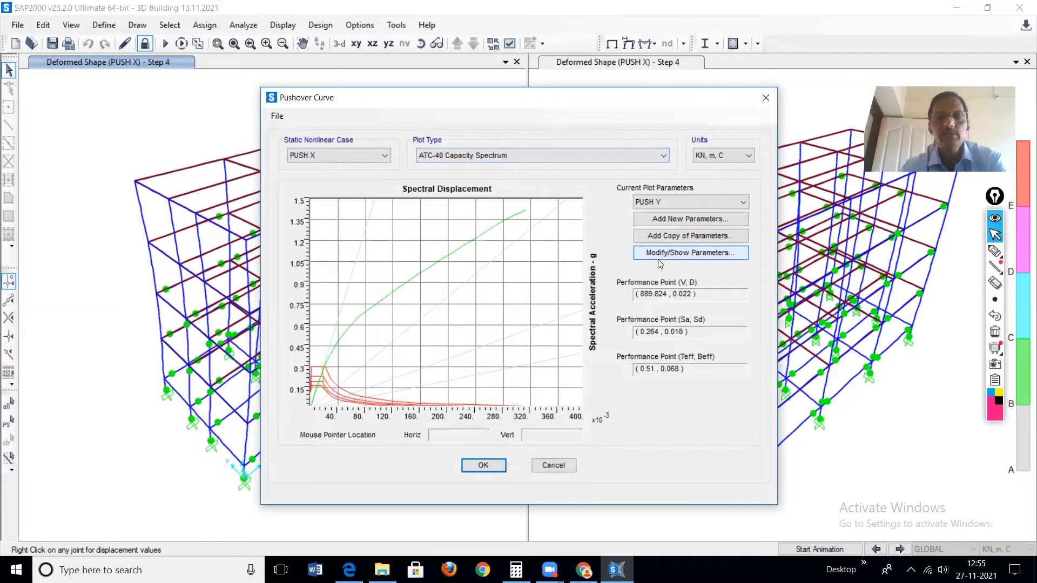
pyautogui.click(702, 202)
pyautogui.click(650, 254)
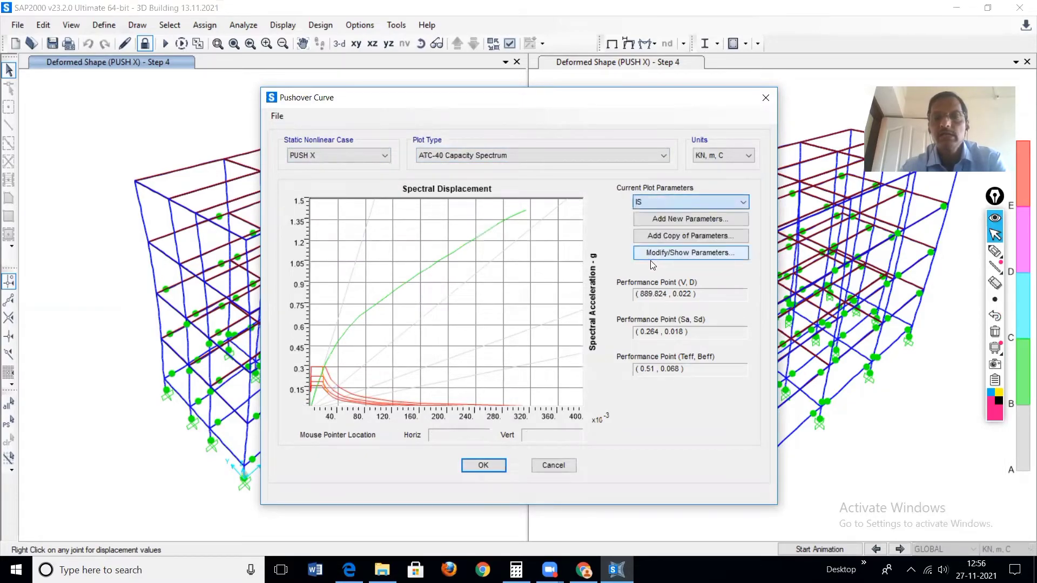
# Set the IS parameters' demand spectrum coefficients to Ca 0.24 and Cv 0.32 and update the capacity spectrum plot.
pyautogui.click(678, 254)
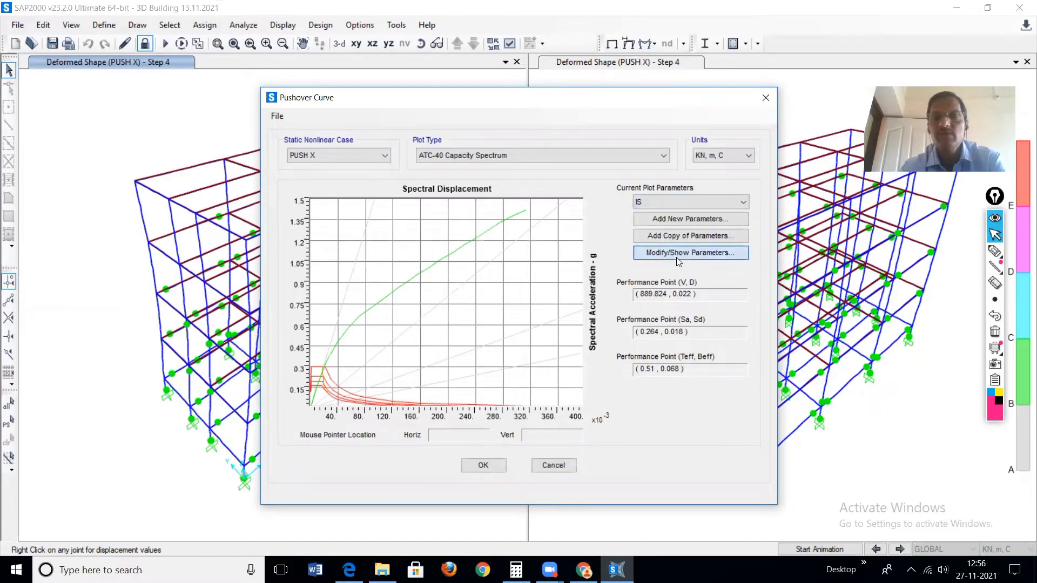
pyautogui.click(519, 209)
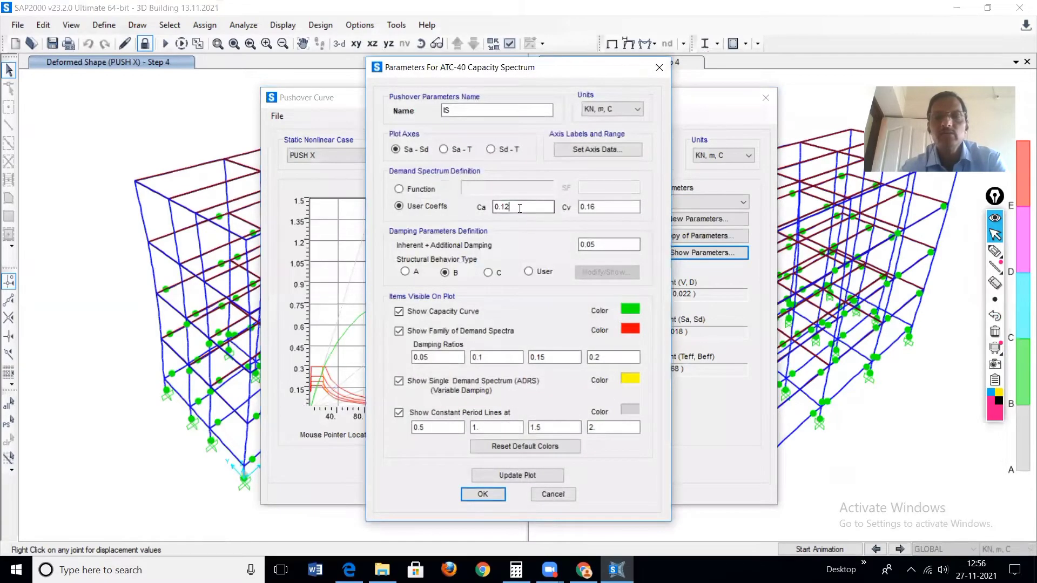
pyautogui.press('BackSpace')
pyautogui.press('BackSpace')
pyautogui.write('24')
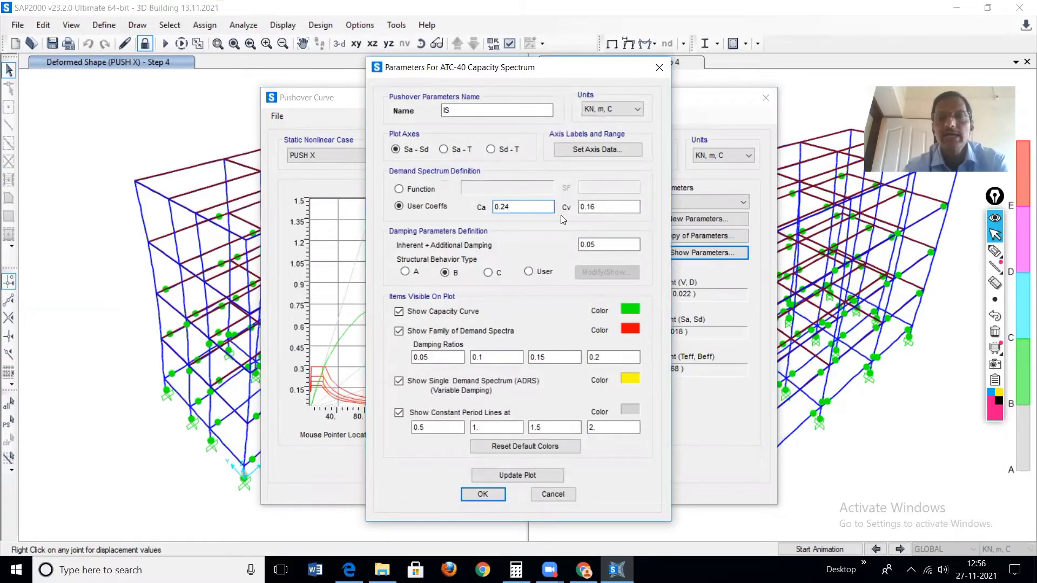
pyautogui.click(615, 207)
pyautogui.press('BackSpace')
pyautogui.press('BackSpace')
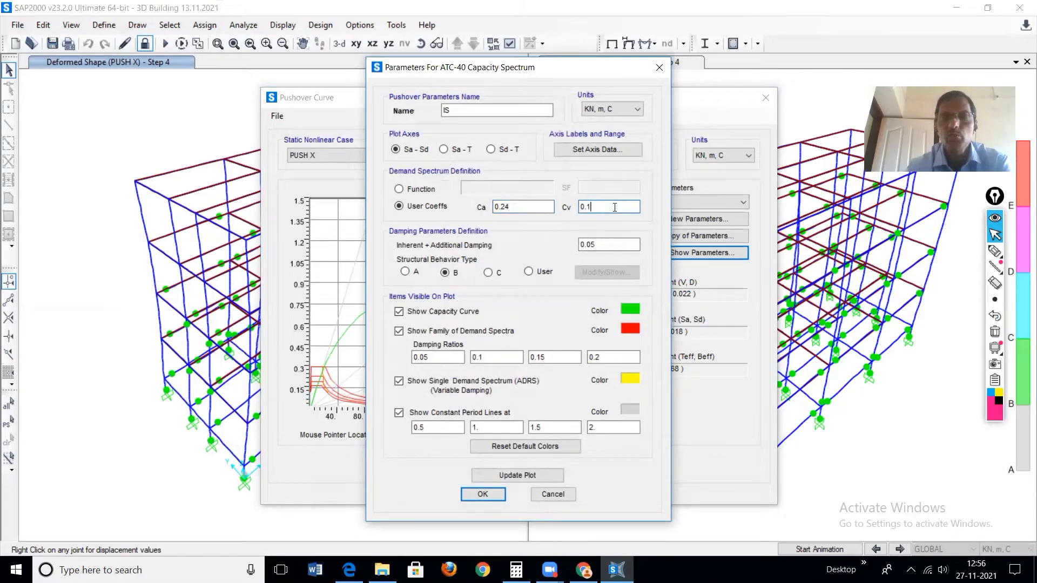
pyautogui.write('32')
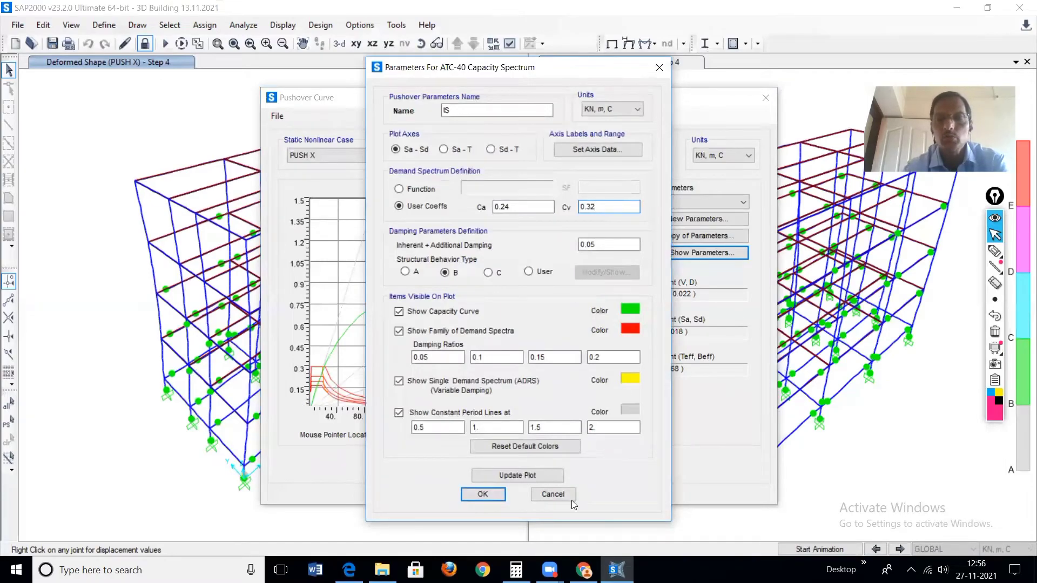
pyautogui.click(509, 476)
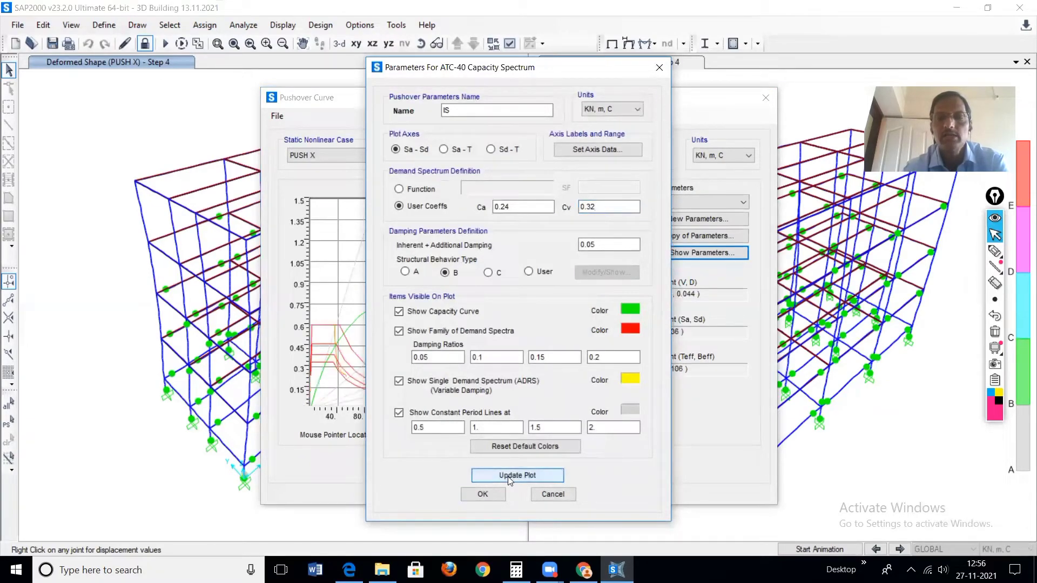
pyautogui.click(483, 494)
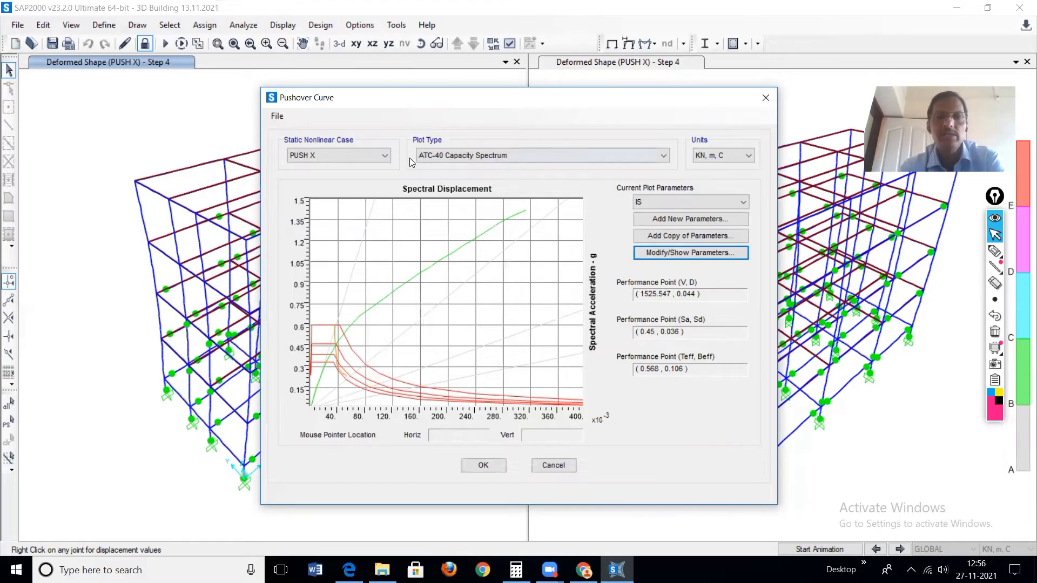
# Plot the ATC-40 capacity spectrum for PUSH Y, review its IS demand parameters and update the plot.
pyautogui.click(386, 156)
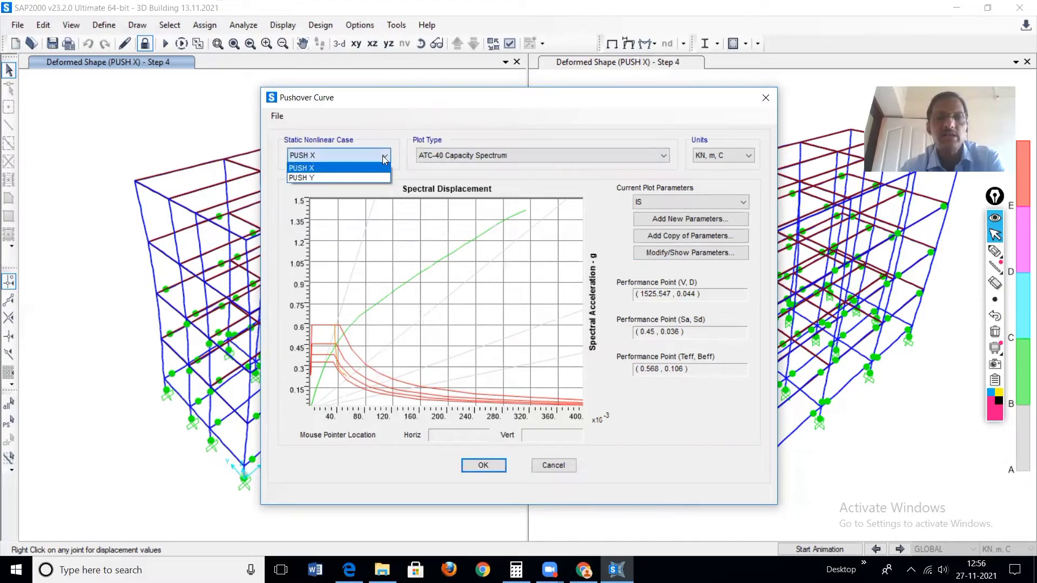
pyautogui.click(315, 177)
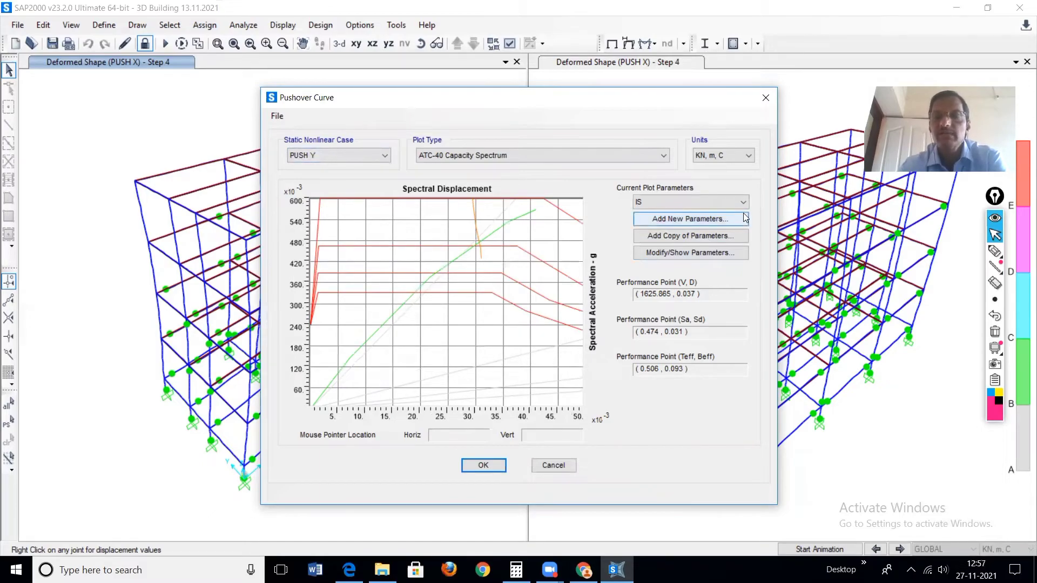
pyautogui.click(679, 254)
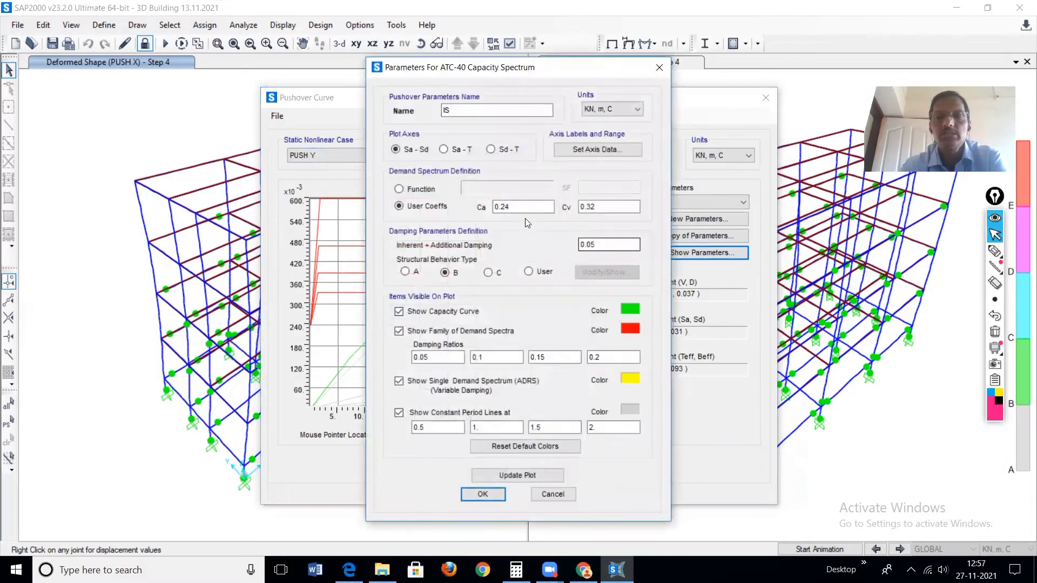
pyautogui.click(496, 494)
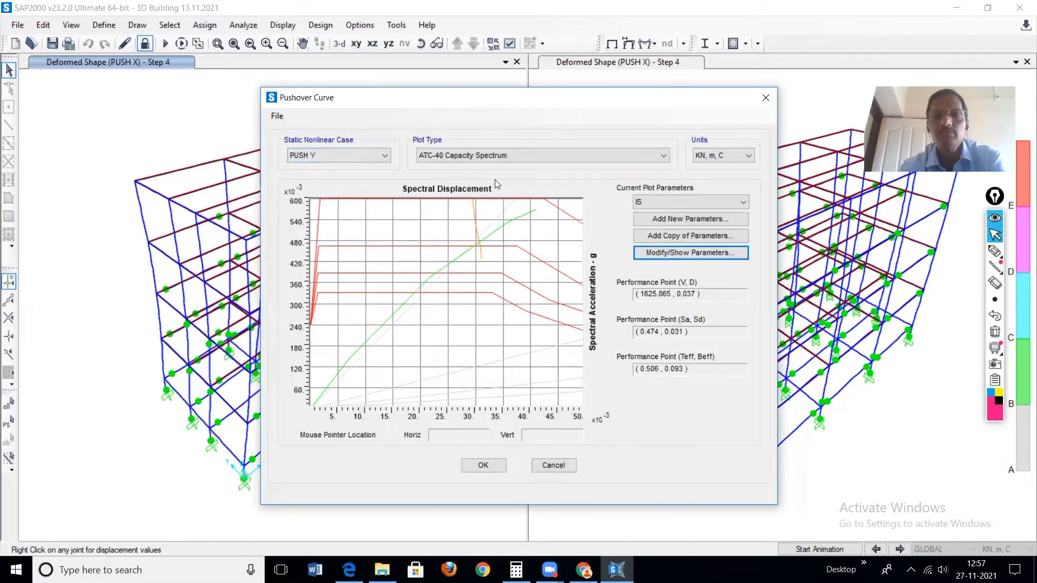
pyautogui.click(686, 254)
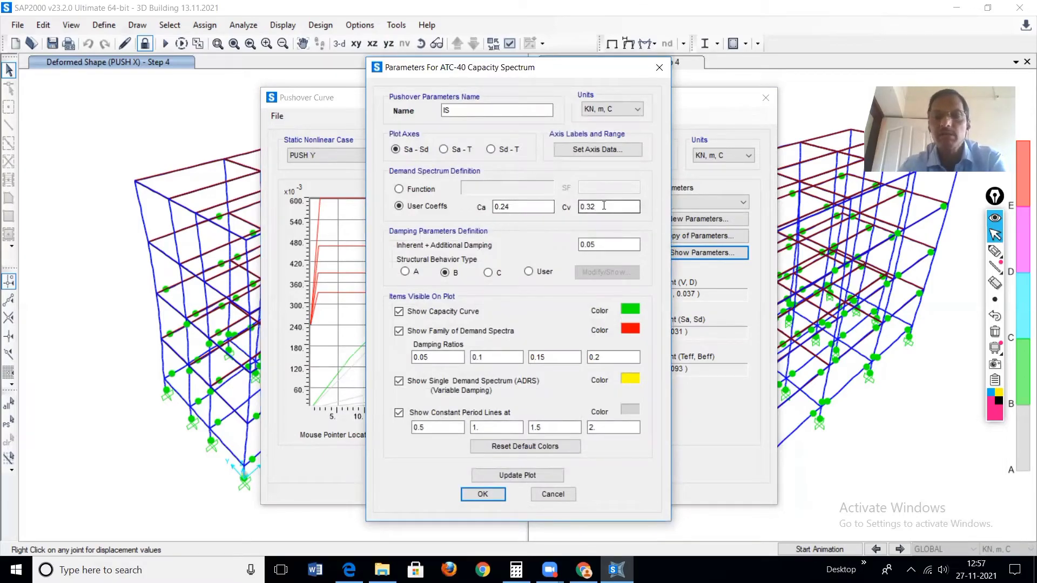
pyautogui.click(517, 475)
pyautogui.click(483, 494)
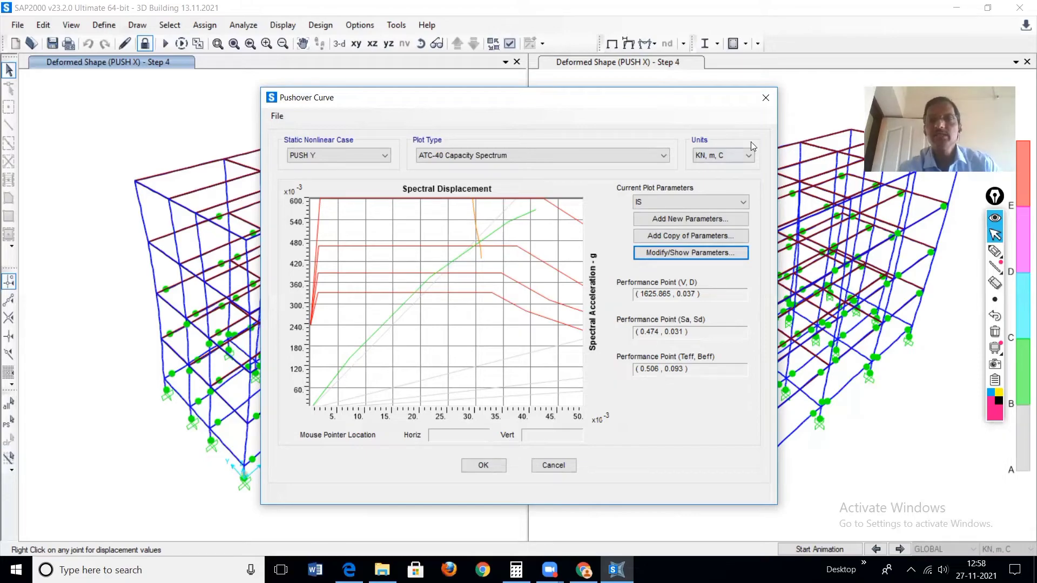
# View the PUSH Y curve as FEMA 440 Equivalent Linearization and ASCE 41-13 NSP plots, and close the pushover curve.
pyautogui.click(664, 157)
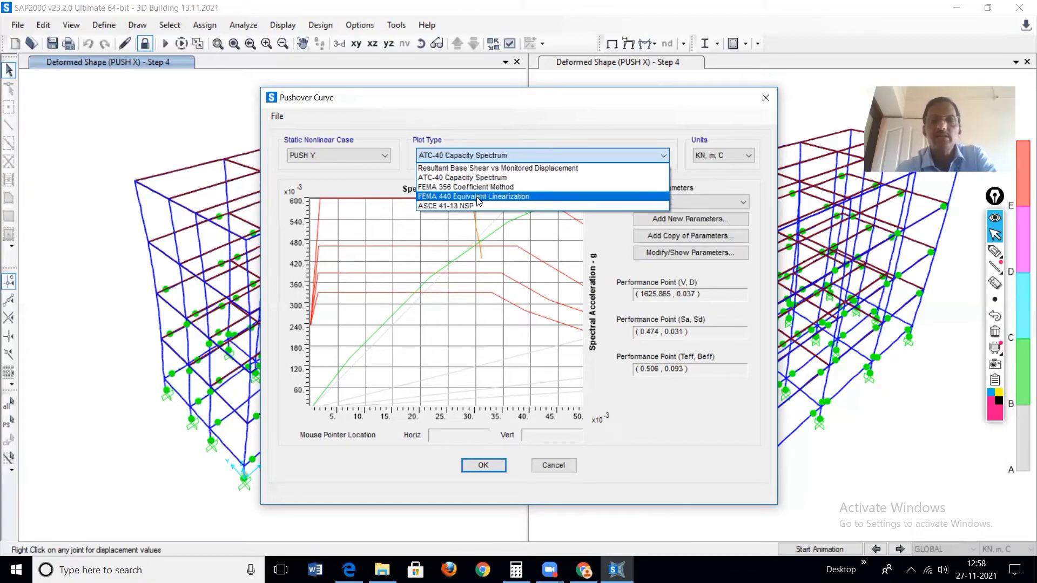
pyautogui.click(538, 198)
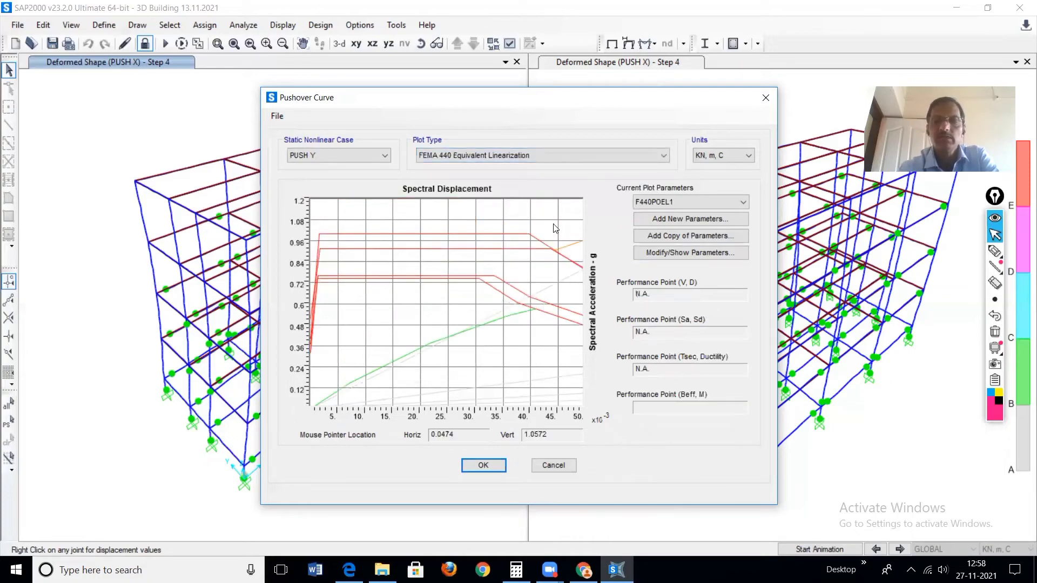
pyautogui.click(664, 156)
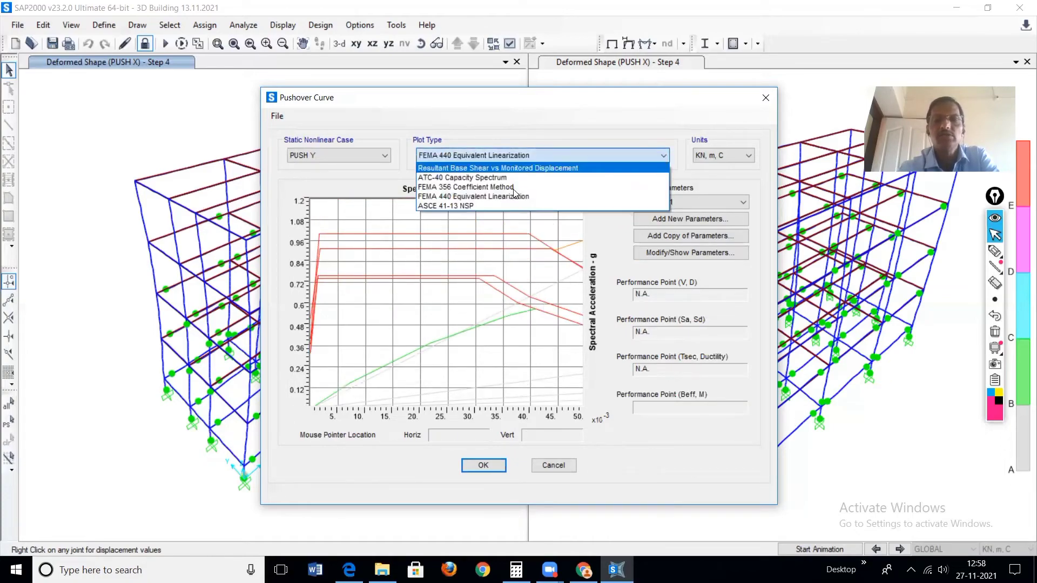
pyautogui.click(465, 206)
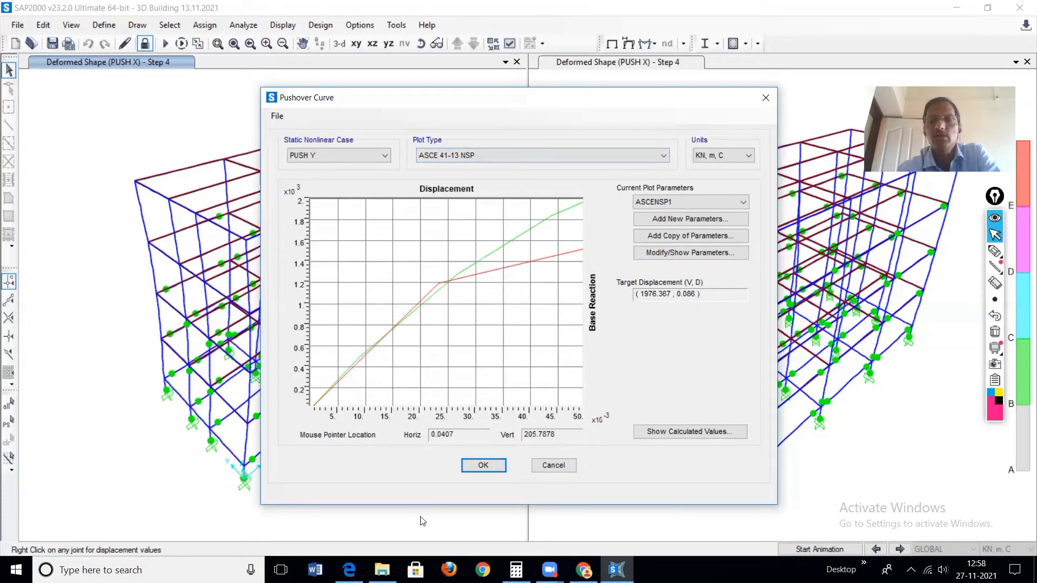
pyautogui.click(496, 467)
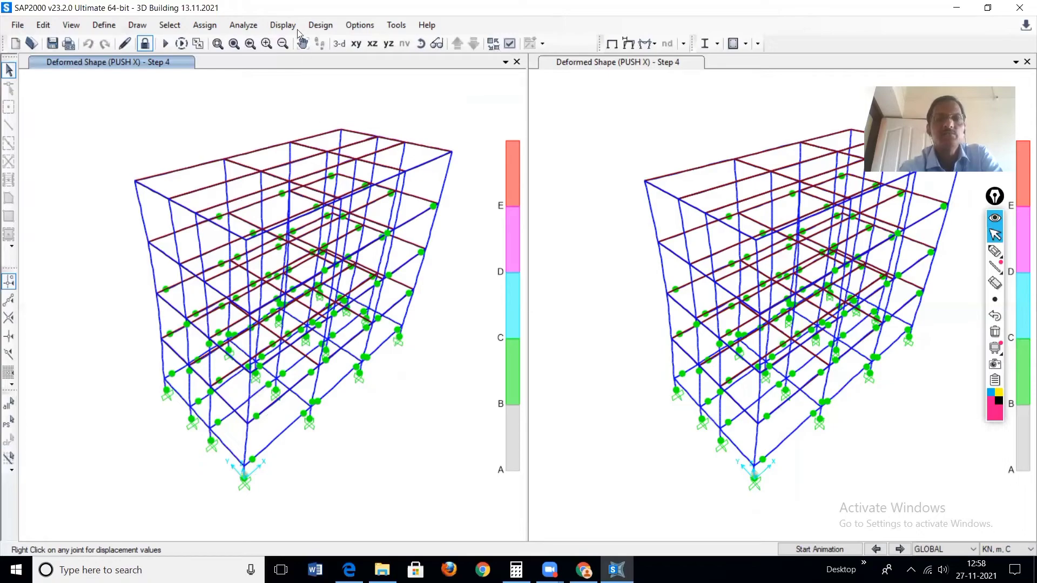
# Open the hinge results, select hinge 107H2 for PUSH Y, and check its plot at steps 1 and 0.
pyautogui.click(280, 25)
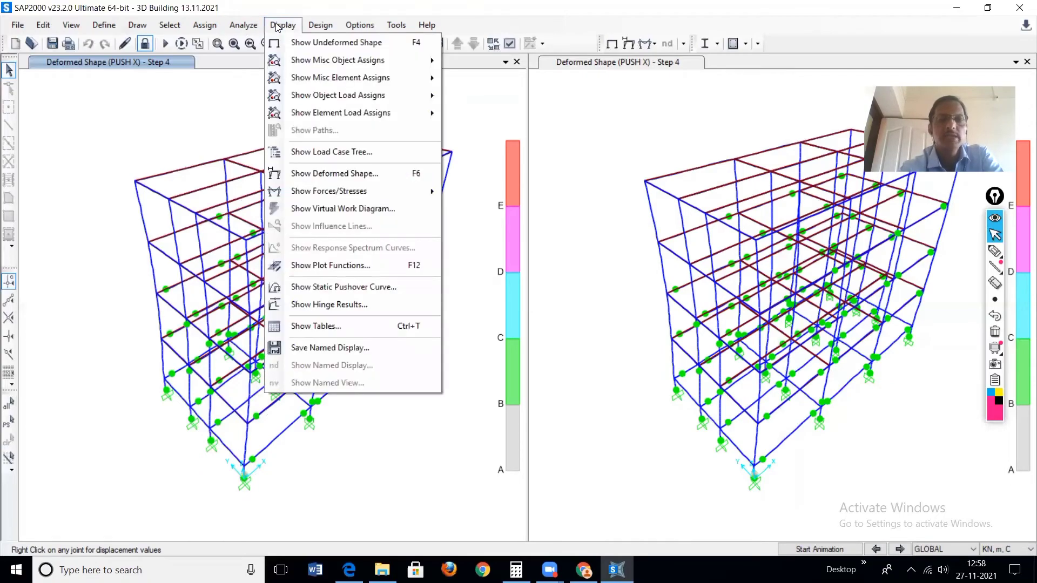
pyautogui.click(312, 305)
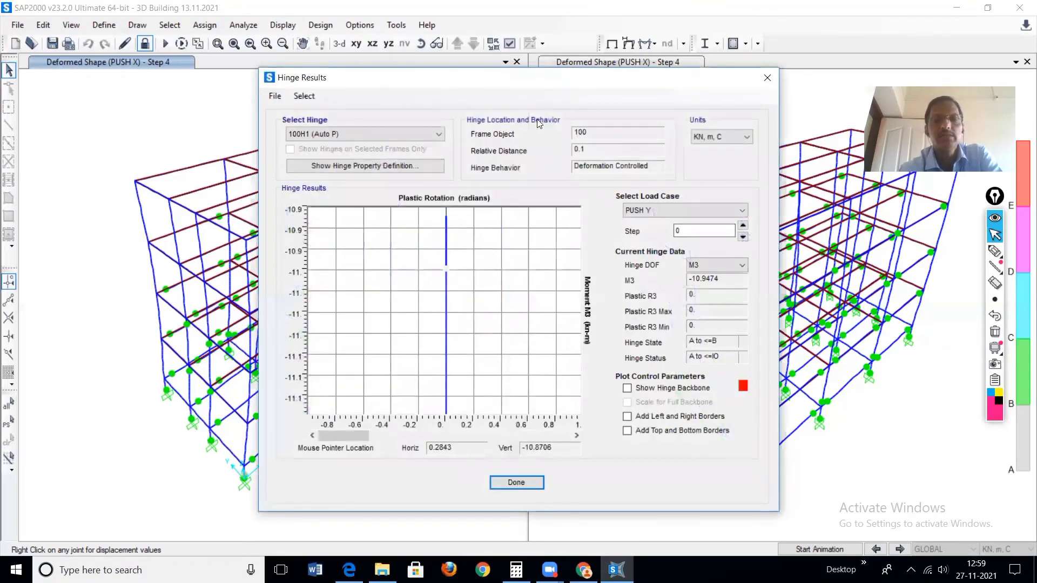
pyautogui.click(438, 134)
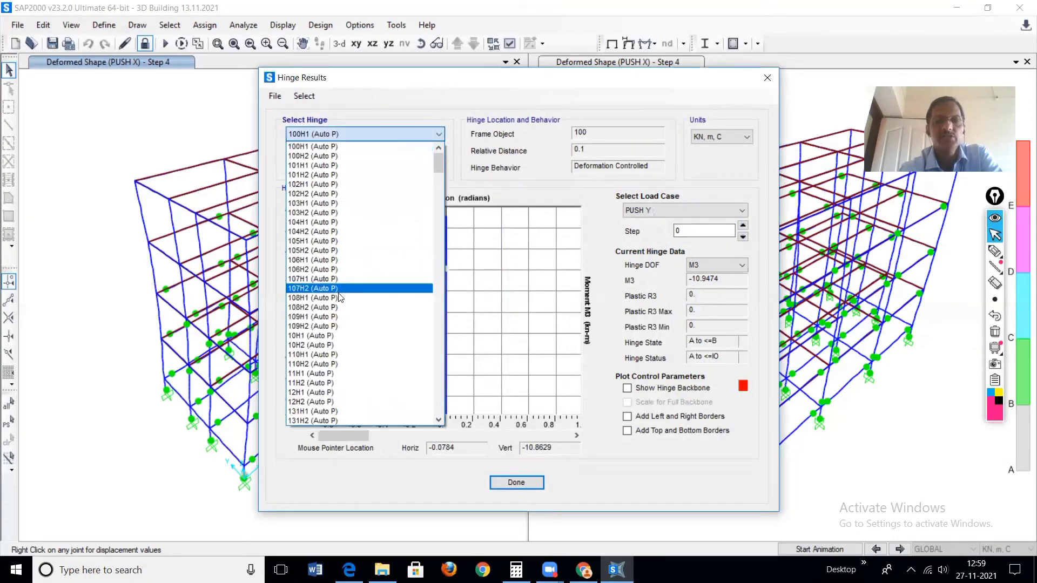
pyautogui.click(335, 290)
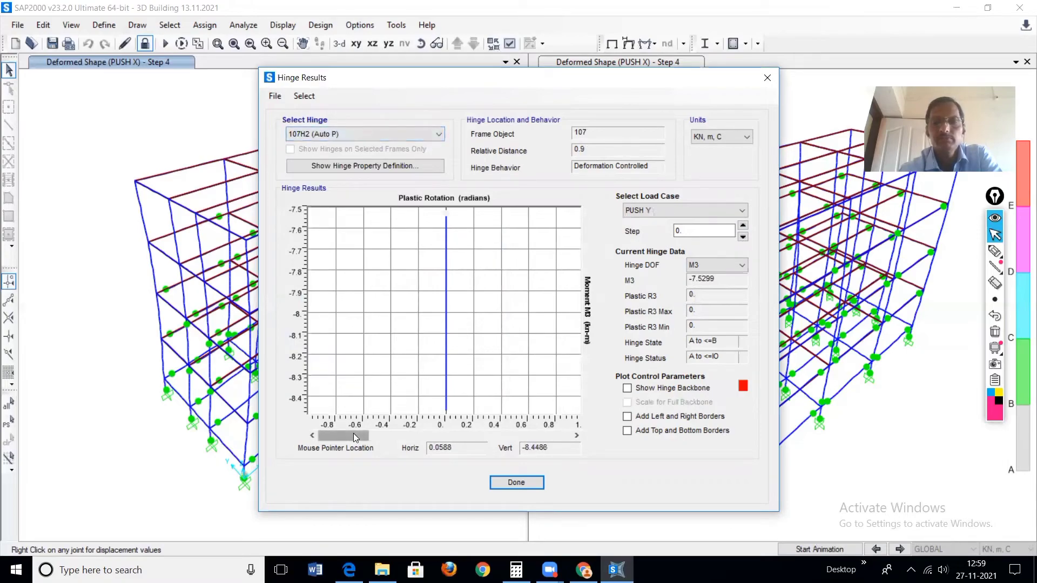
pyautogui.click(577, 435)
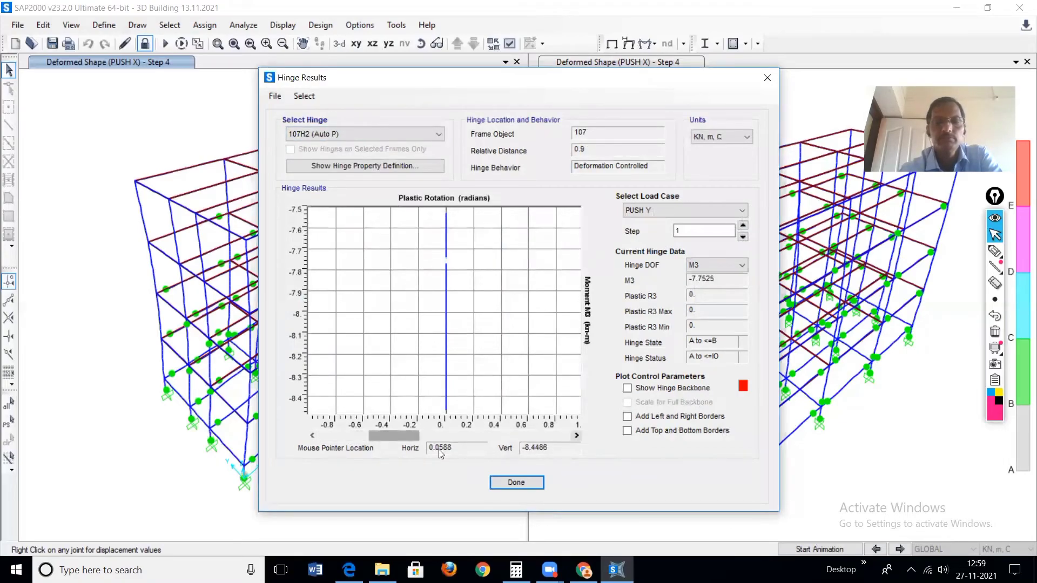
pyautogui.moveTo(412, 434); pyautogui.dragTo(345, 435)
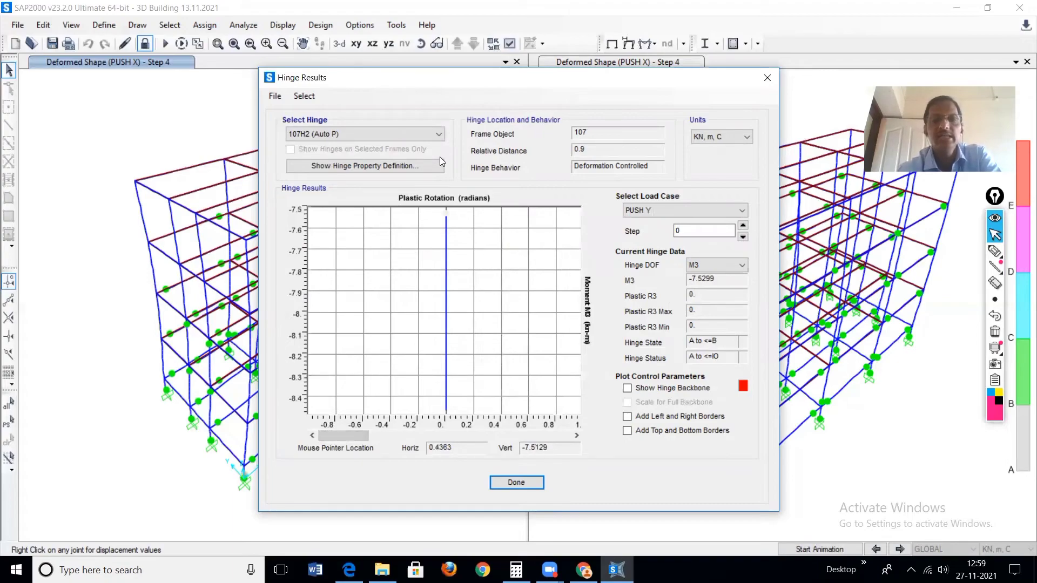
# View the PUSH Y results of hinges 134H1 and 170H2, advancing each one to step 4.
pyautogui.click(441, 134)
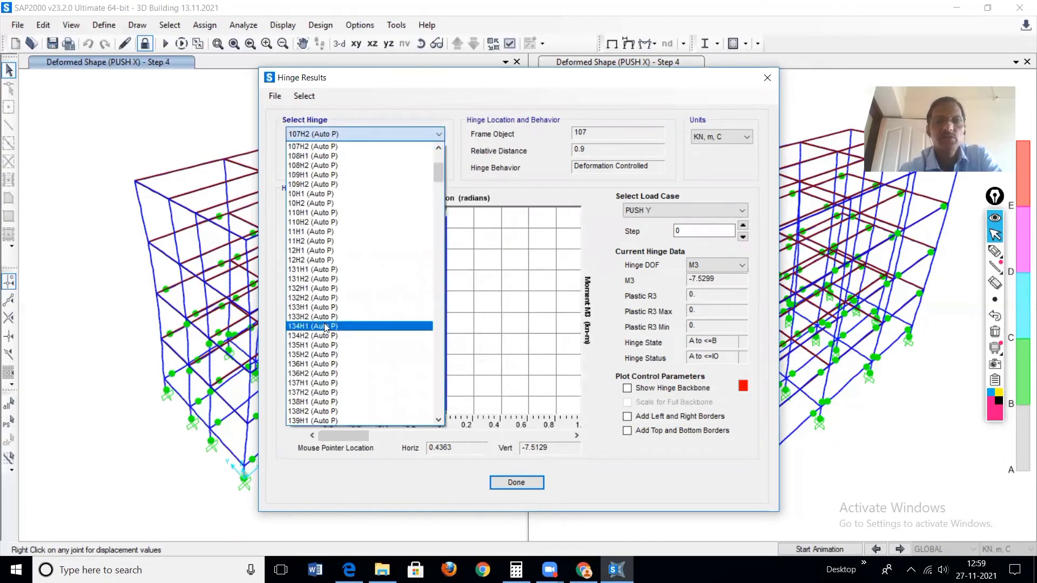
pyautogui.click(326, 328)
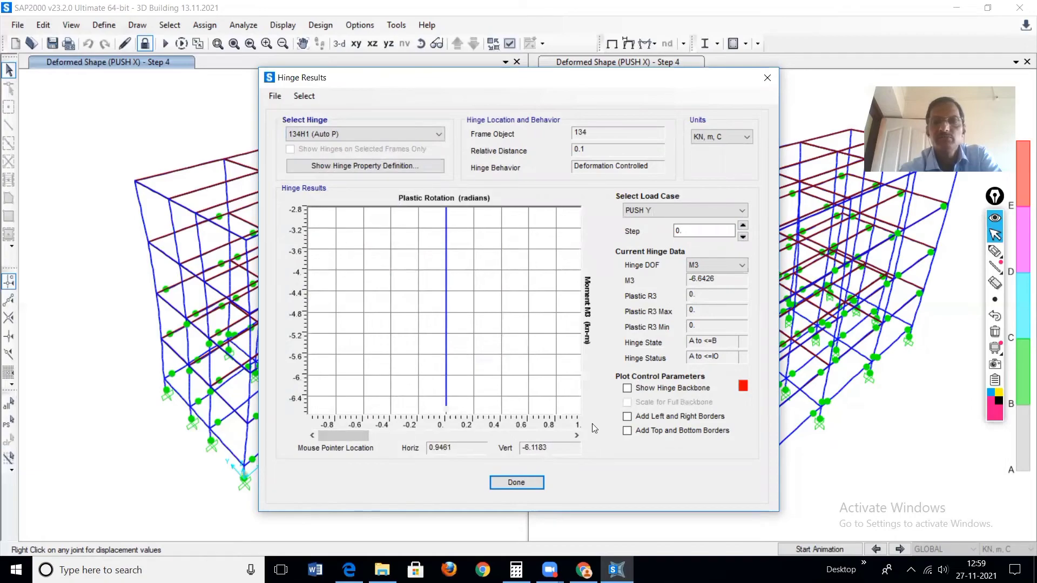
pyautogui.moveTo(345, 435); pyautogui.dragTo(559, 442)
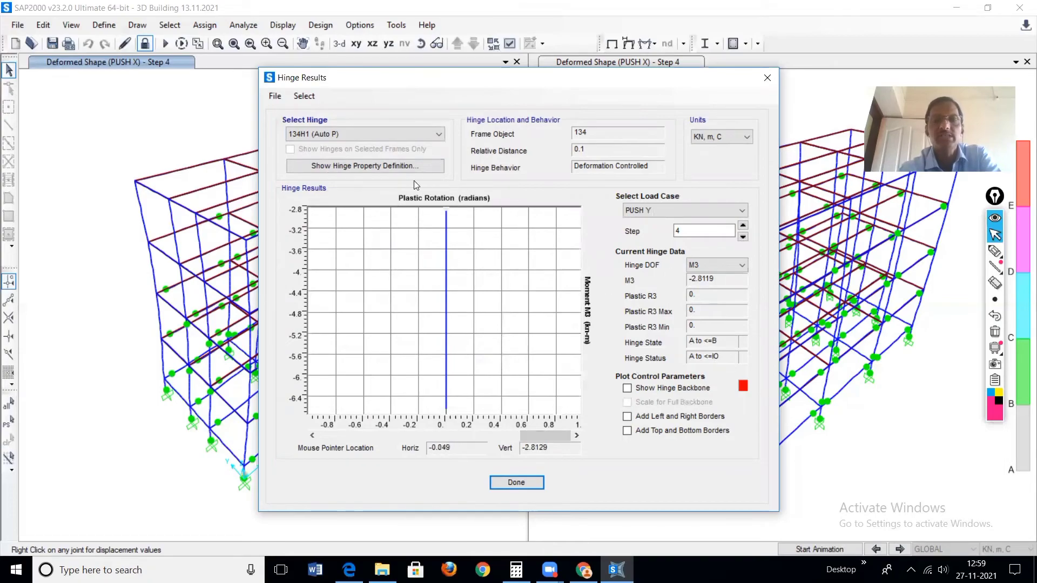
pyautogui.click(439, 135)
pyautogui.scroll(-3, 341, 343)
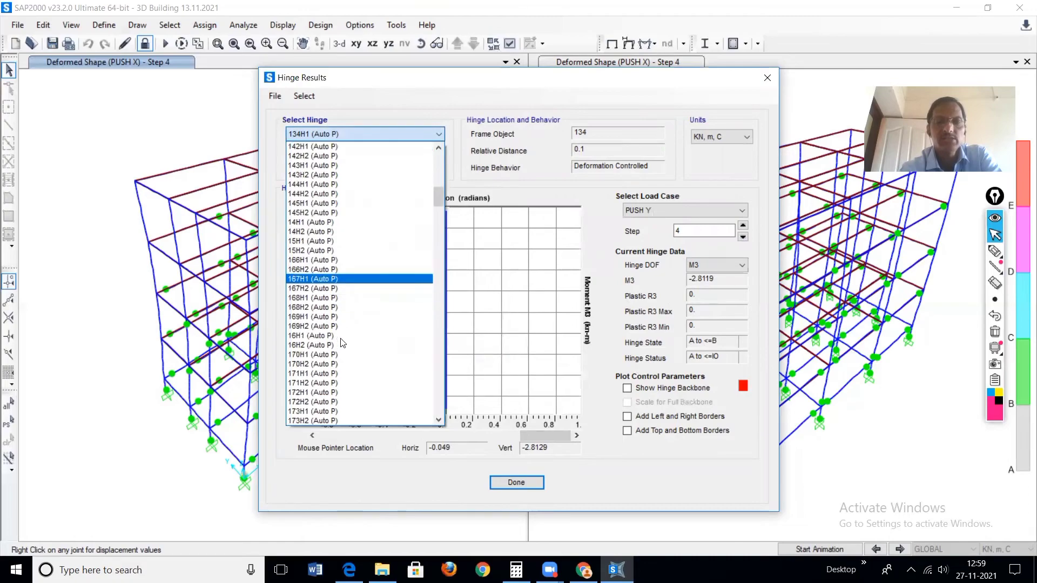
pyautogui.click(323, 364)
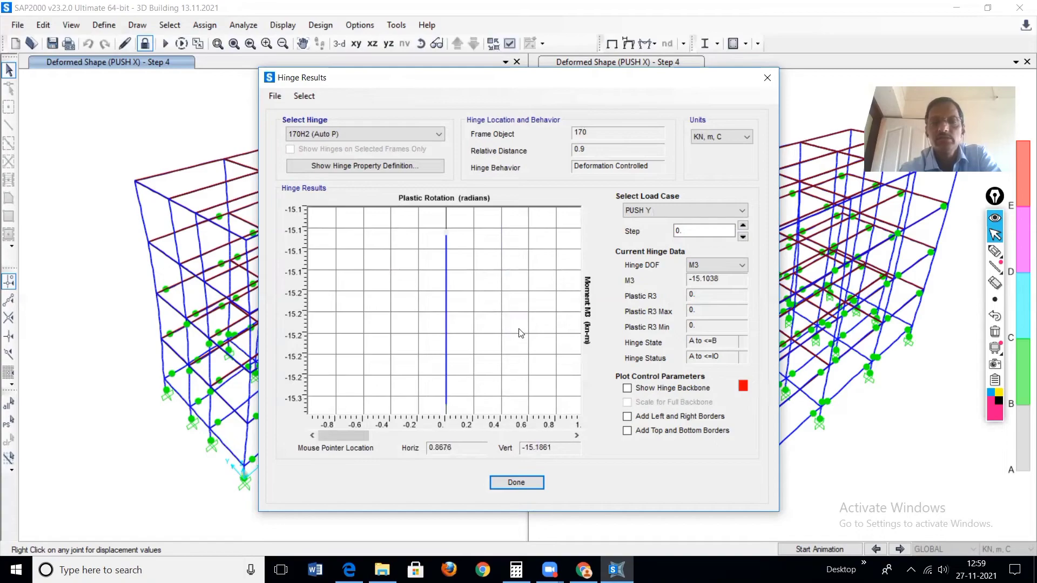
pyautogui.moveTo(356, 438); pyautogui.dragTo(594, 443)
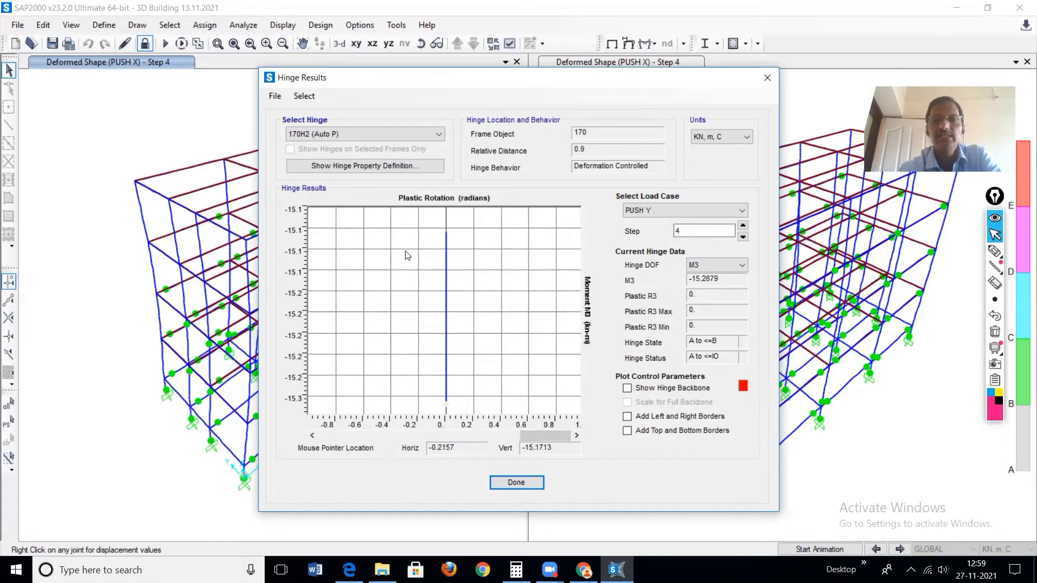
# Show the hinge backbone with left, right, top and bottom borders for hinge 170H2, and run through steps 0 to 4.
pyautogui.click(627, 387)
pyautogui.click(627, 417)
pyautogui.click(627, 431)
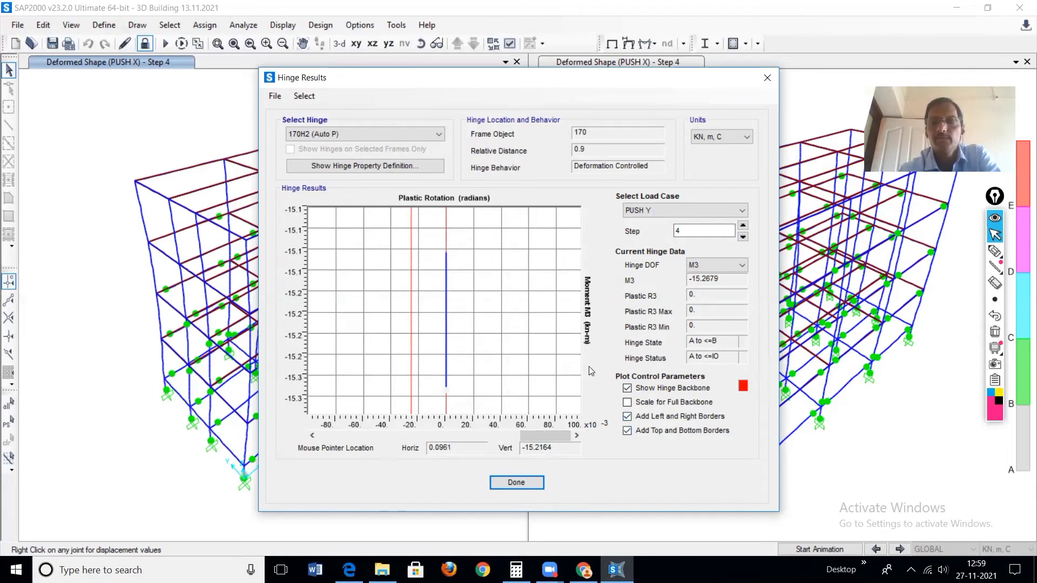
pyautogui.moveTo(527, 432); pyautogui.dragTo(331, 431)
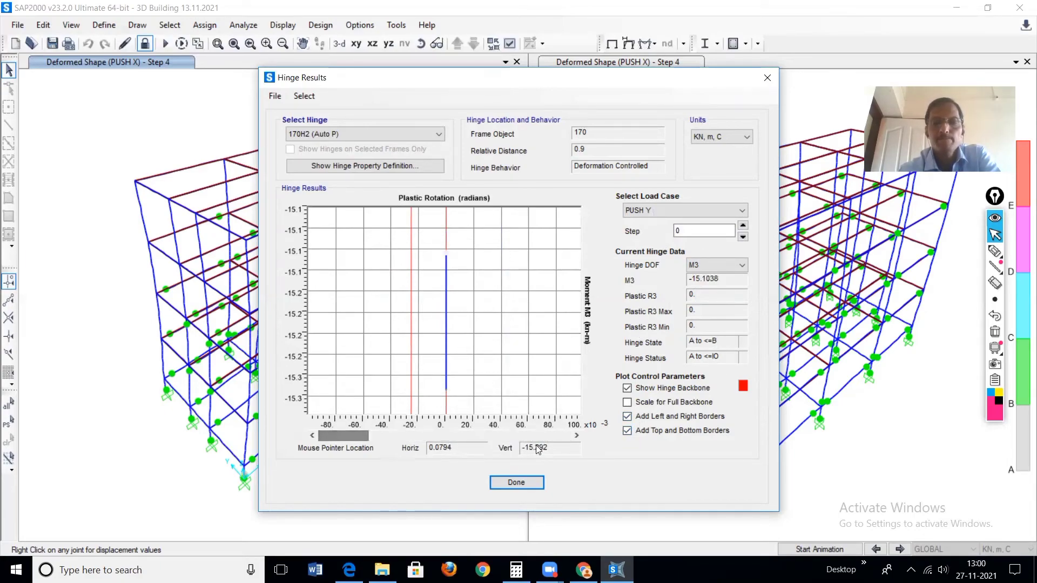
pyautogui.click(577, 435)
pyautogui.click(578, 435)
pyautogui.click(579, 435)
pyautogui.click(576, 436)
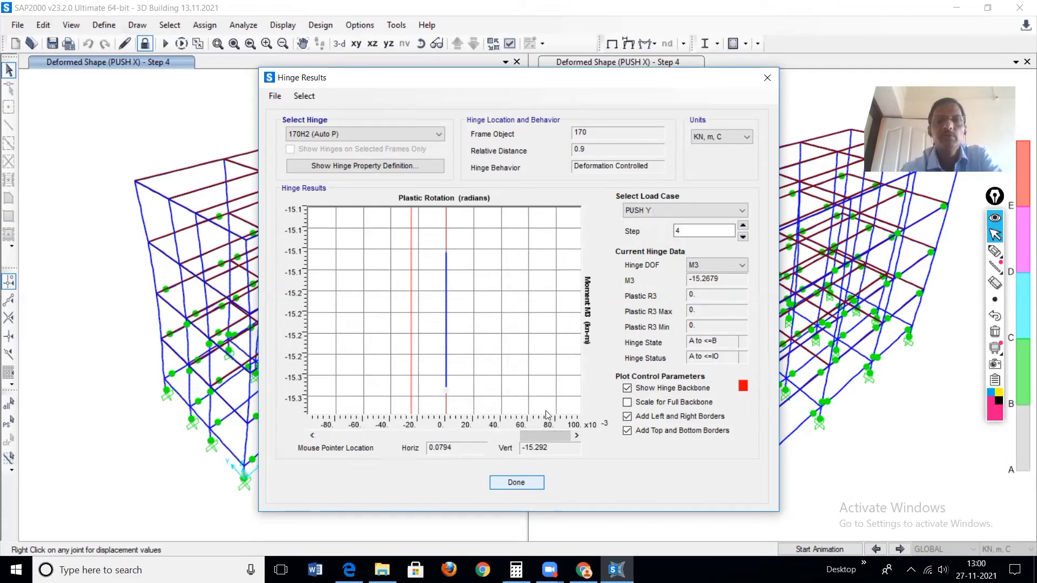
# Select hinge 190H2 and advance its PUSH Y results one step at a time to step 4.
pyautogui.click(433, 134)
pyautogui.scroll(-3, 335, 378)
pyautogui.scroll(-3, 335, 378)
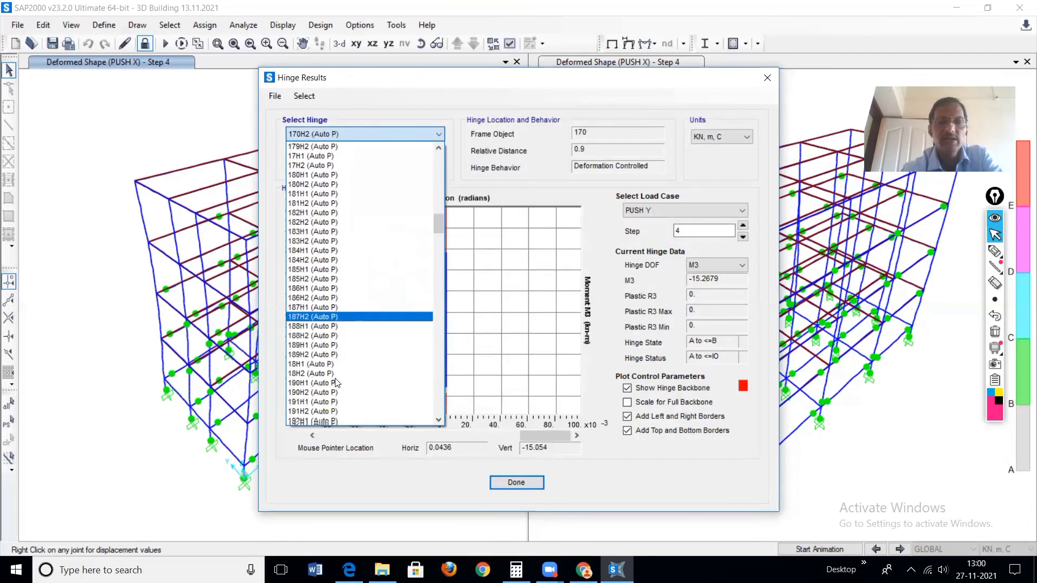
pyautogui.click(324, 390)
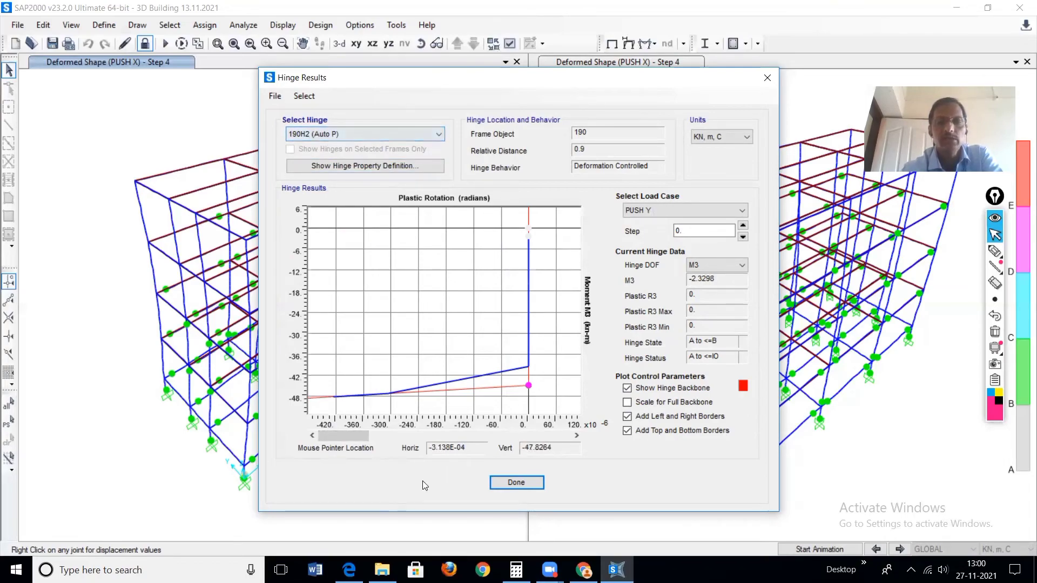
pyautogui.click(576, 438)
pyautogui.click(577, 437)
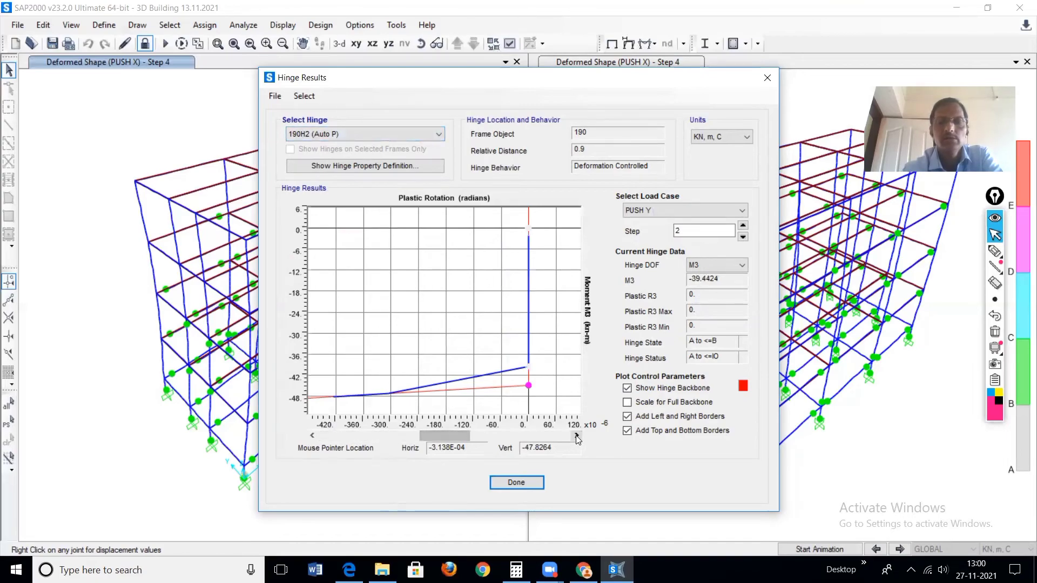
pyautogui.click(576, 437)
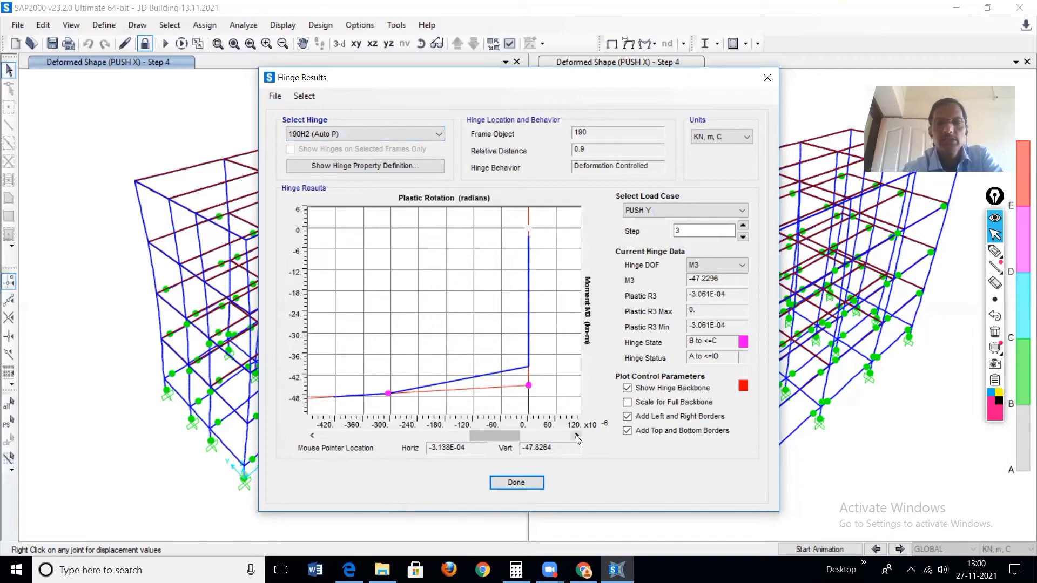
pyautogui.click(576, 436)
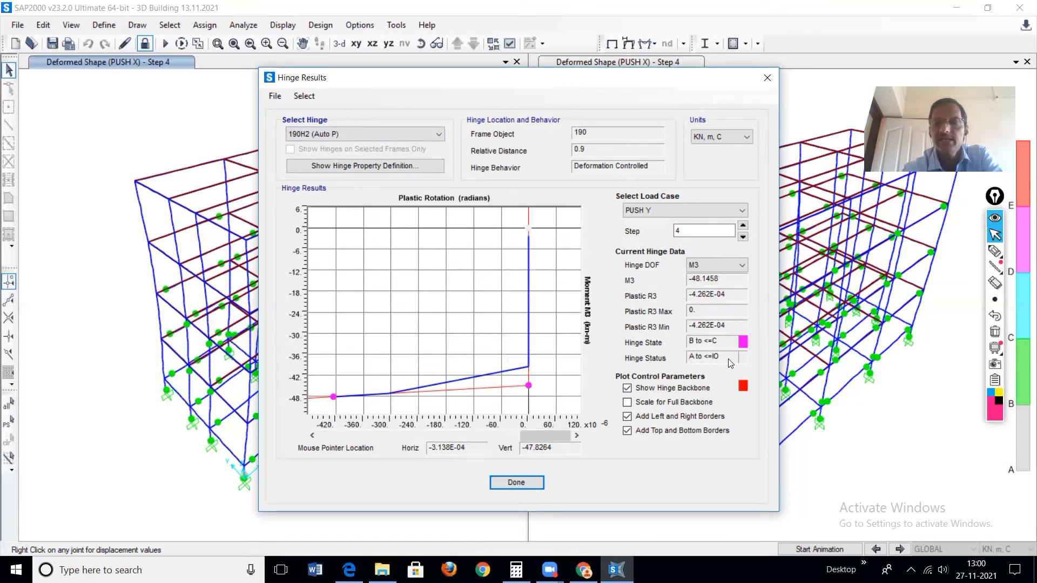
# Return hinge 190H2 to step 0 and go through its hinge state again up to step 4.
pyautogui.moveTo(541, 436); pyautogui.dragTo(338, 428)
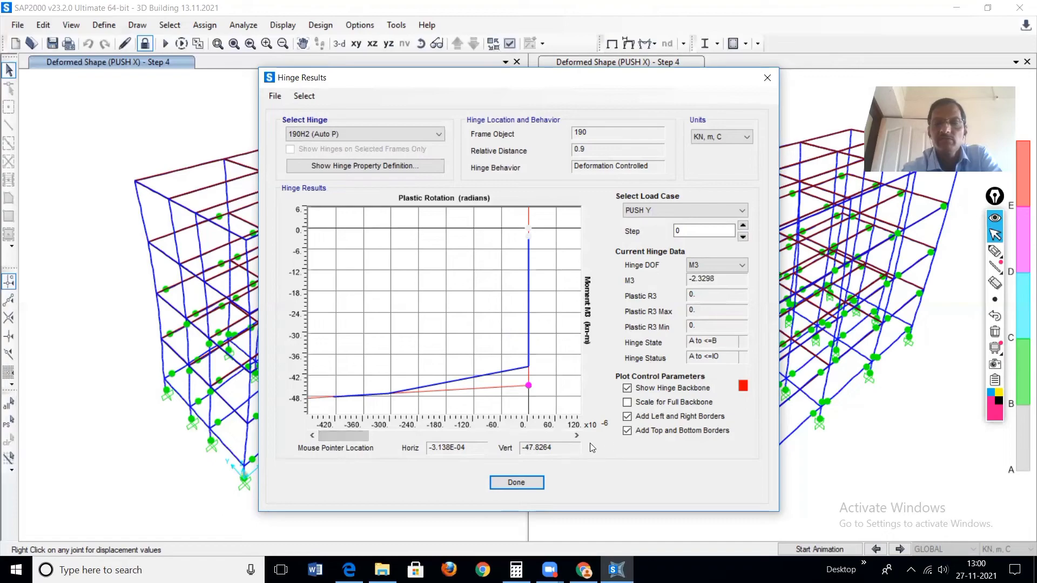
pyautogui.click(577, 435)
pyautogui.click(577, 435)
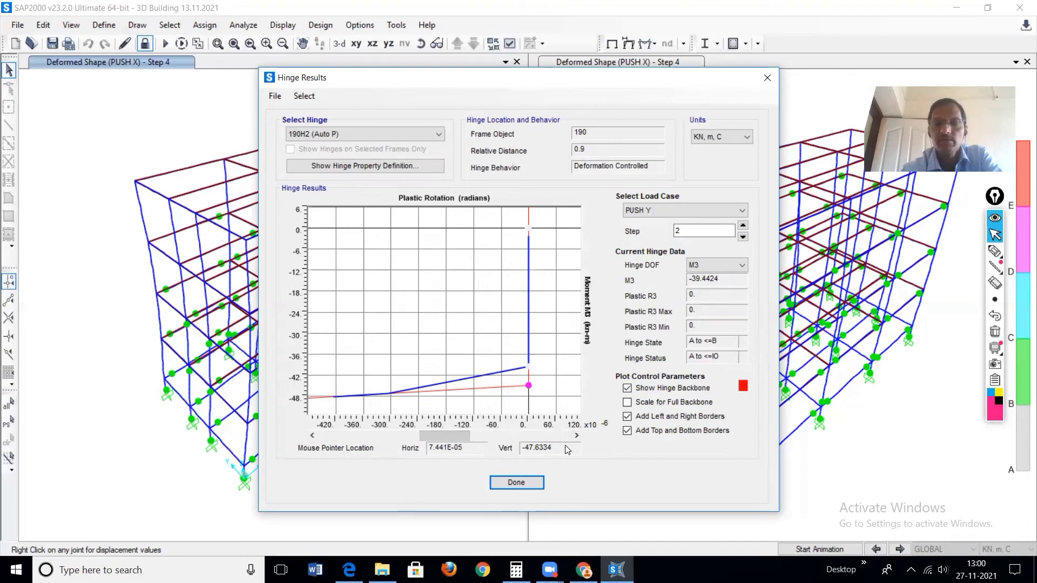
pyautogui.click(577, 435)
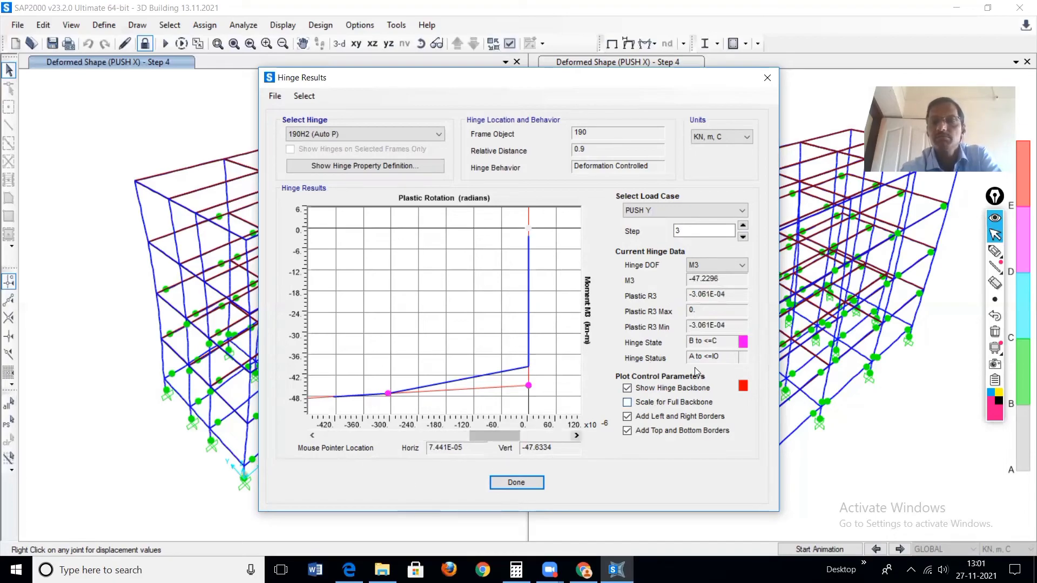
pyautogui.click(577, 436)
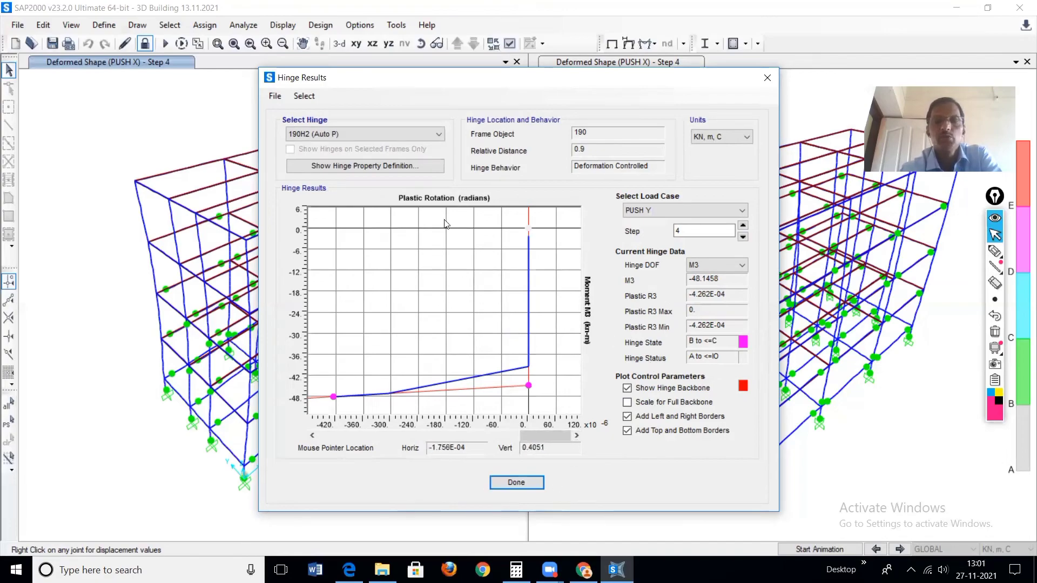
# Look through the list of remaining hinges without changing the selection, and close the hinge results.
pyautogui.click(435, 137)
pyautogui.scroll(-20, 392, 351)
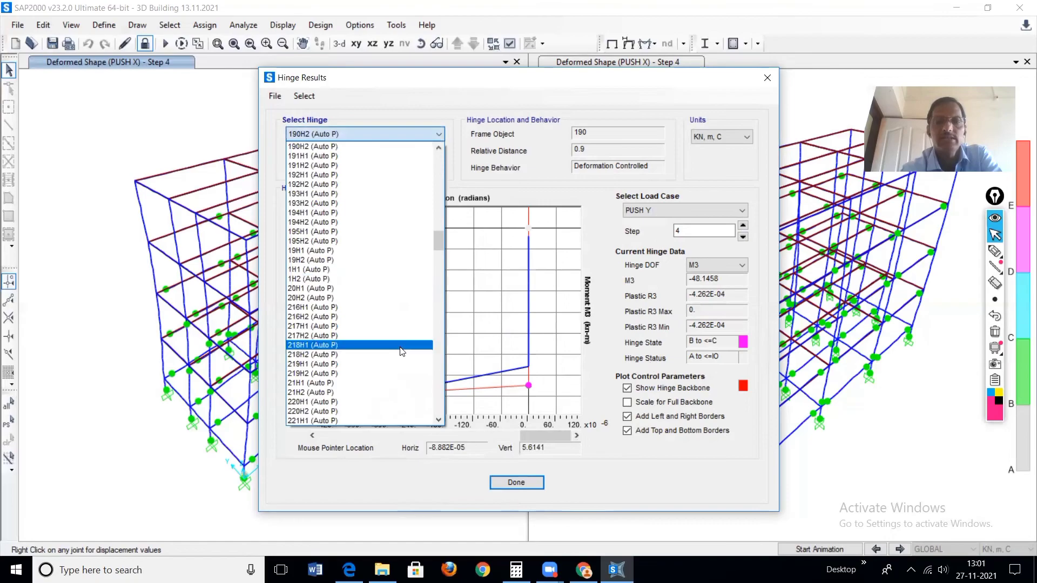
pyautogui.scroll(-20, 392, 368)
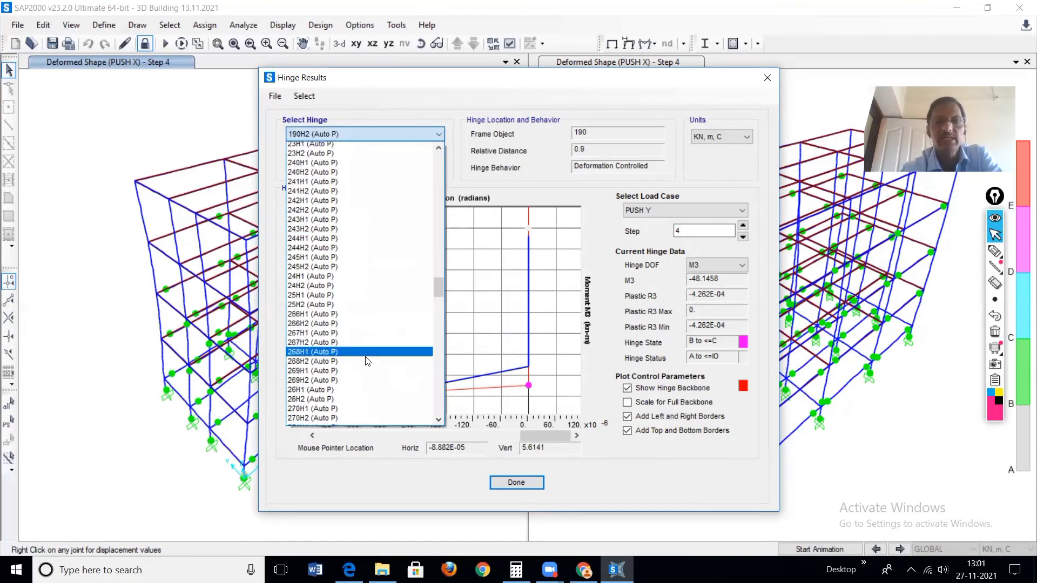
pyautogui.scroll(-20, 367, 372)
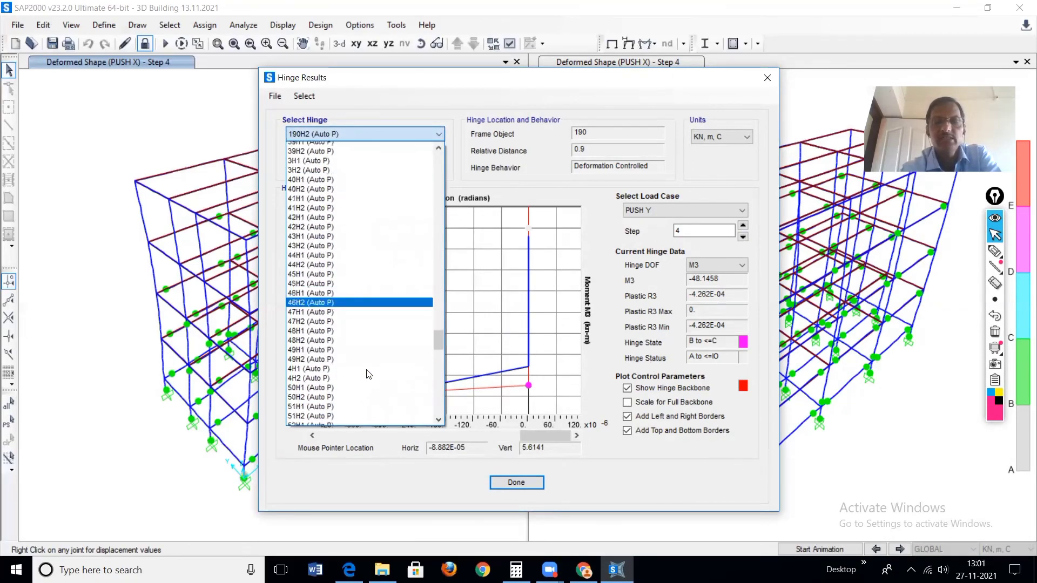
pyautogui.scroll(-1, 366, 376)
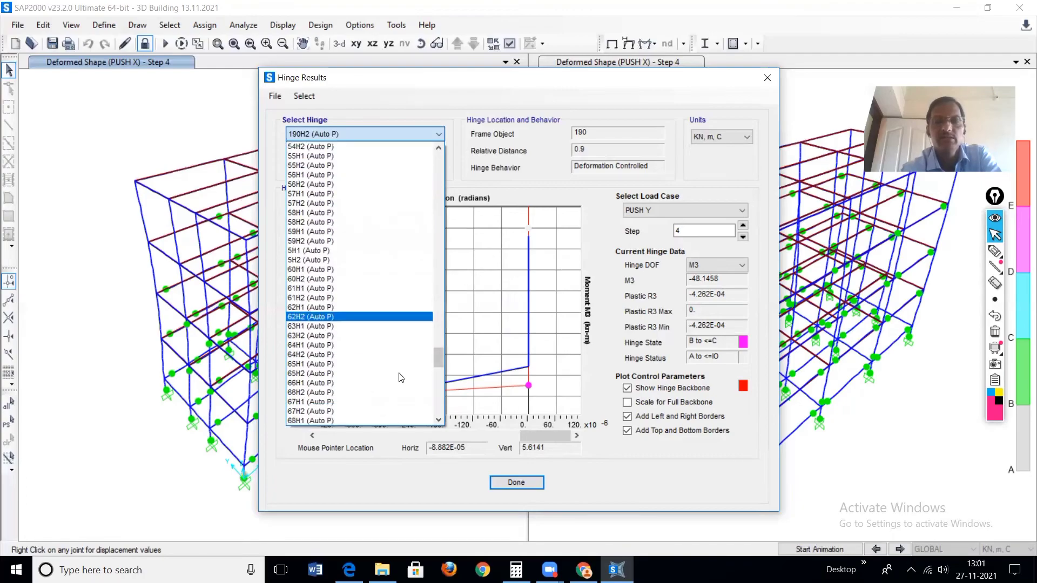
pyautogui.click(457, 485)
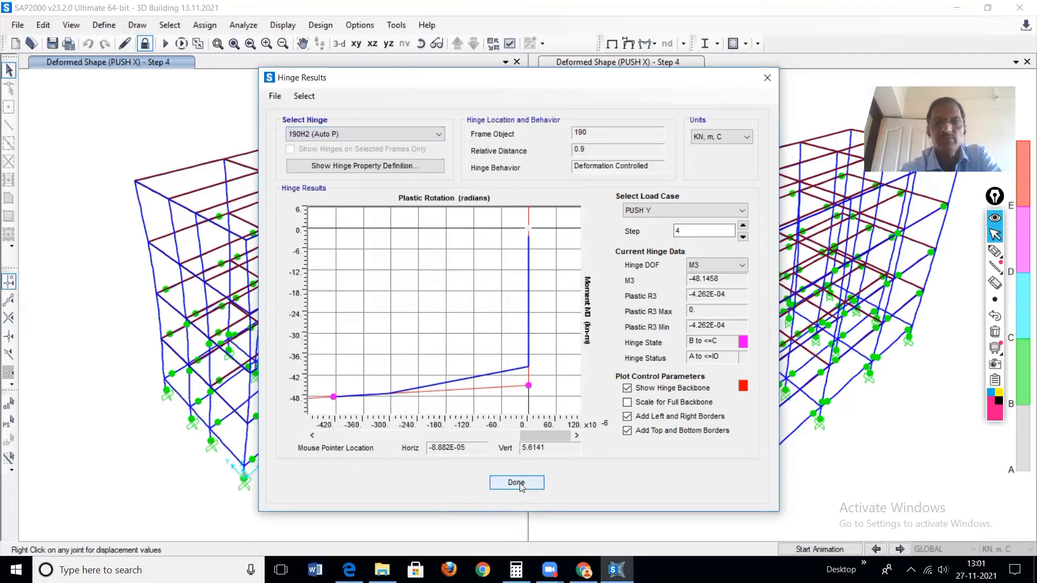
pyautogui.click(516, 482)
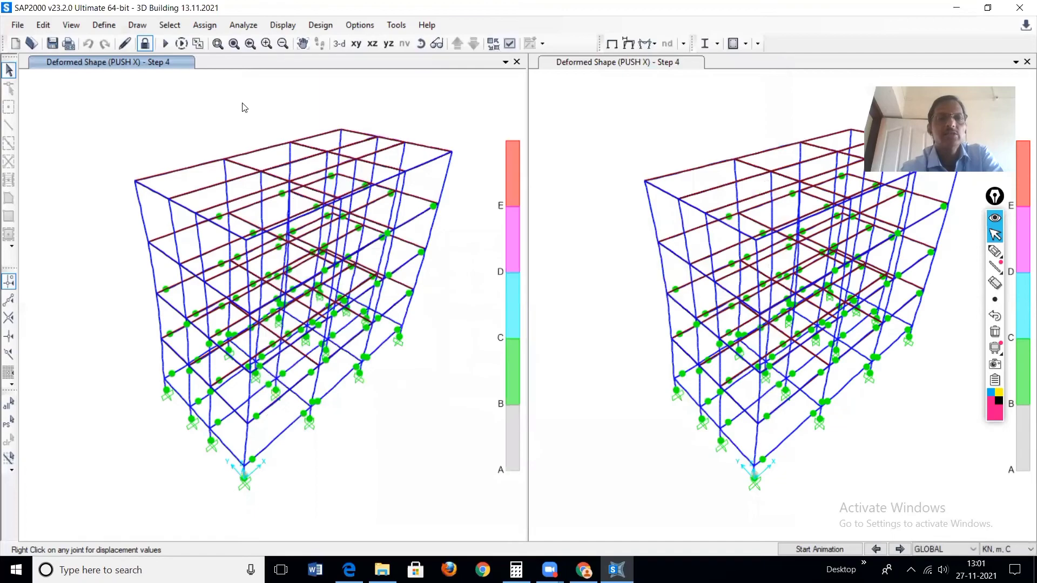
# Display the PUSH X deformed shape at step 20 in the active view.
pyautogui.click(281, 25)
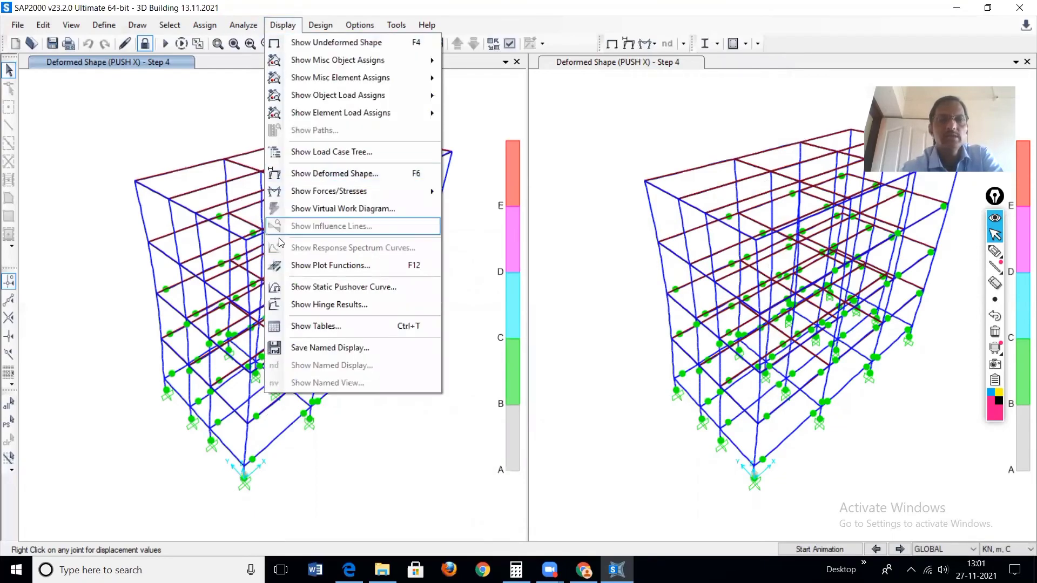
pyautogui.click(328, 179)
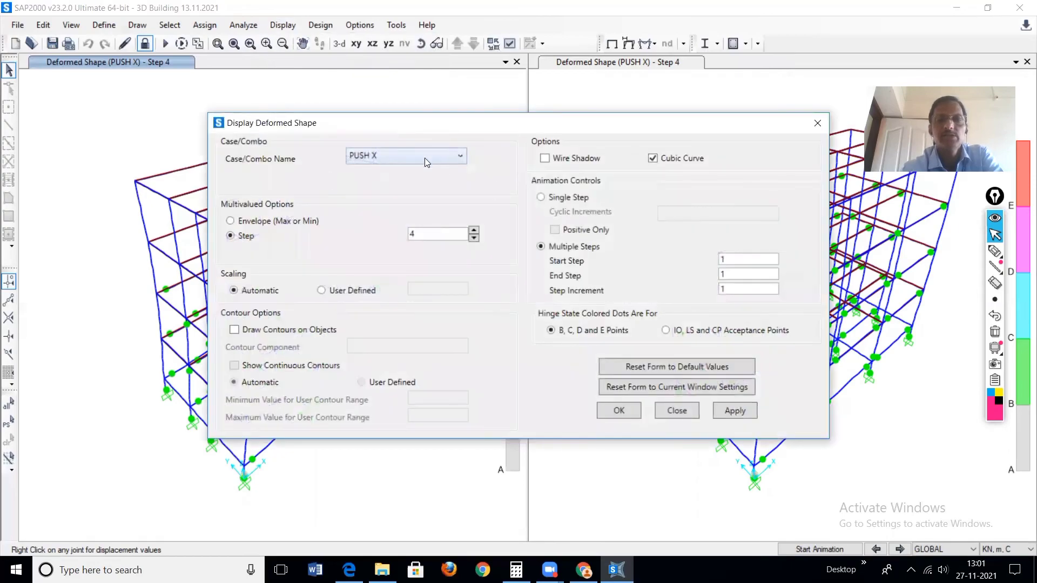
pyautogui.click(473, 232)
pyautogui.click(473, 232)
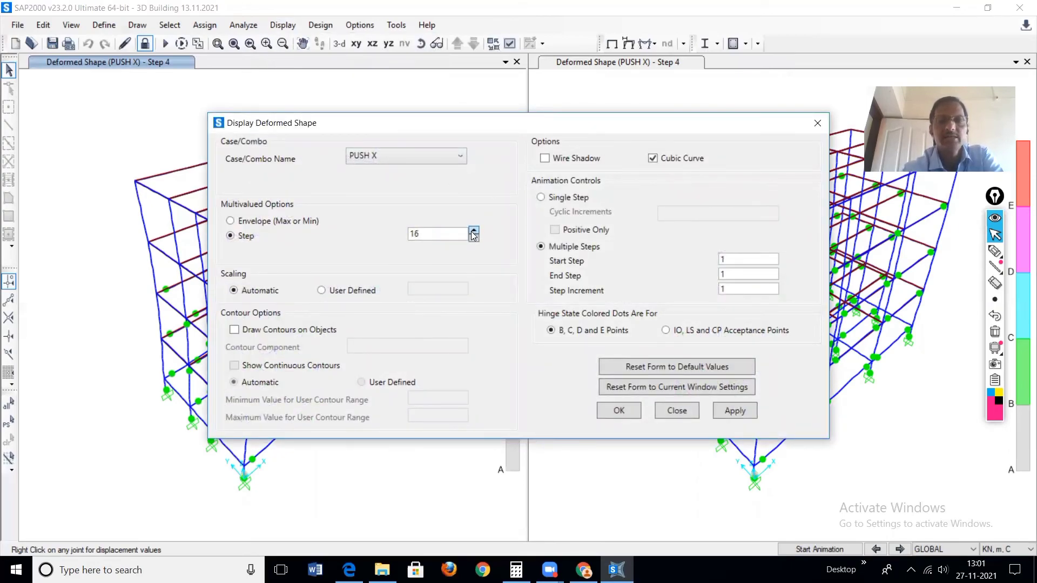
pyautogui.click(474, 231)
pyautogui.click(473, 231)
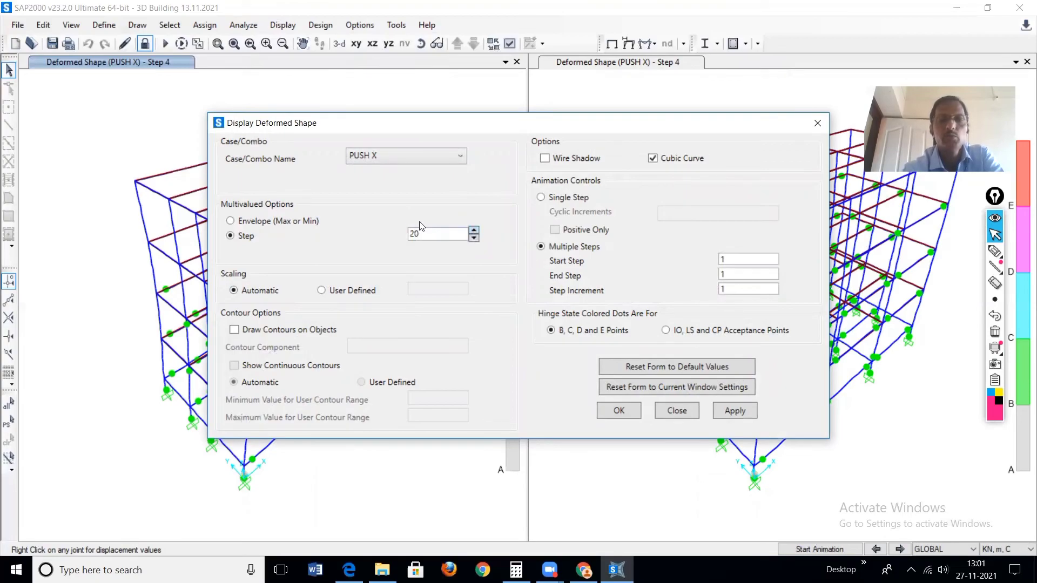
pyautogui.click(735, 411)
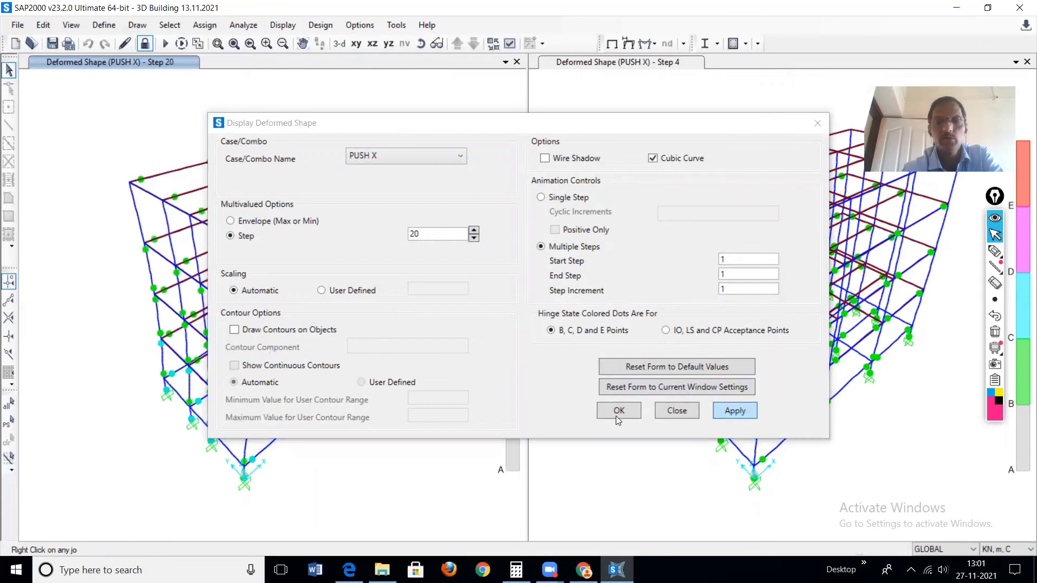
# Display the PUSH X deformed shape at step 1 in the active view.
pyautogui.press('Escape')
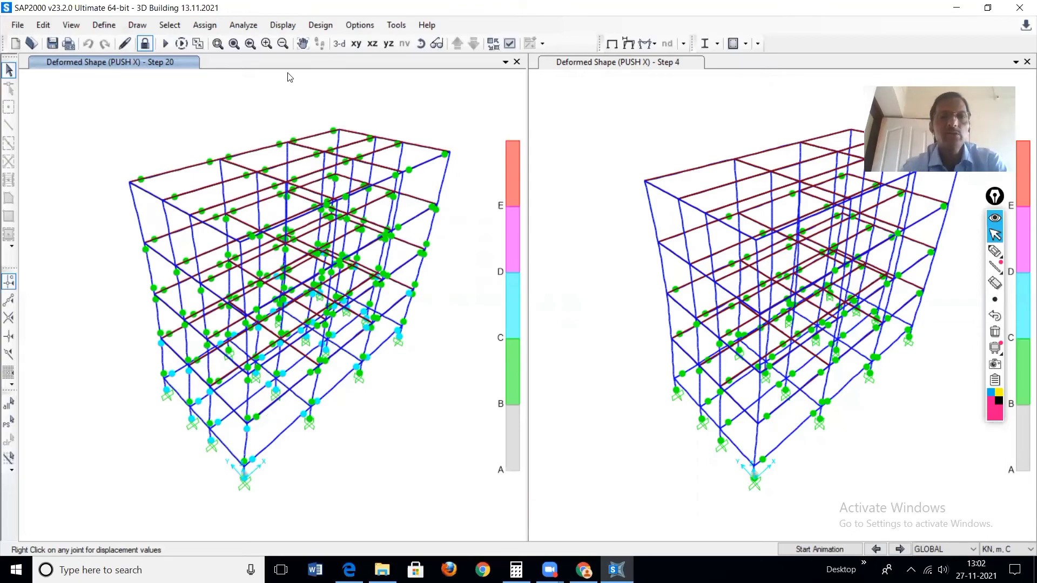
pyautogui.click(276, 25)
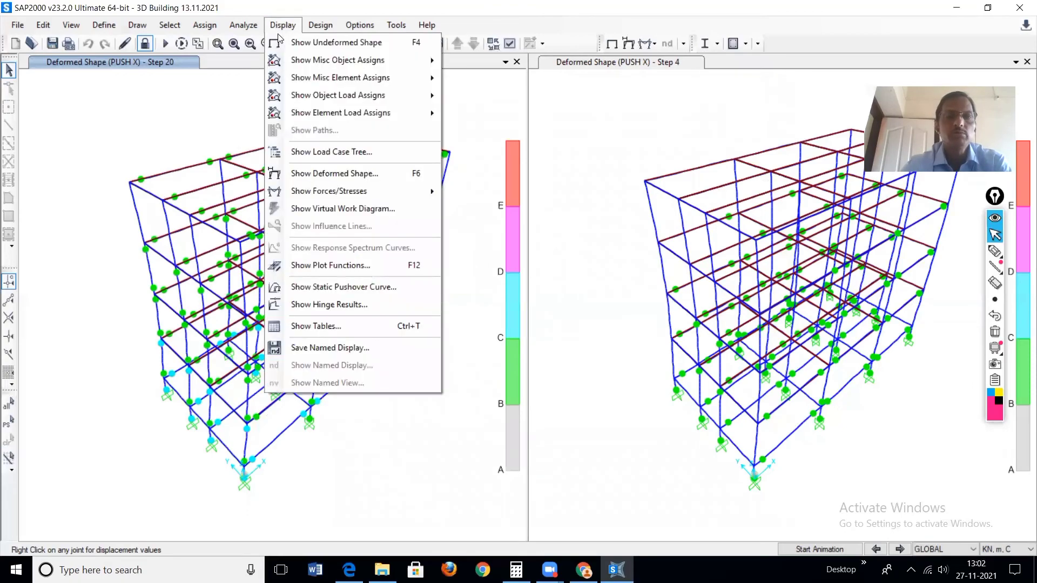
pyautogui.click(337, 174)
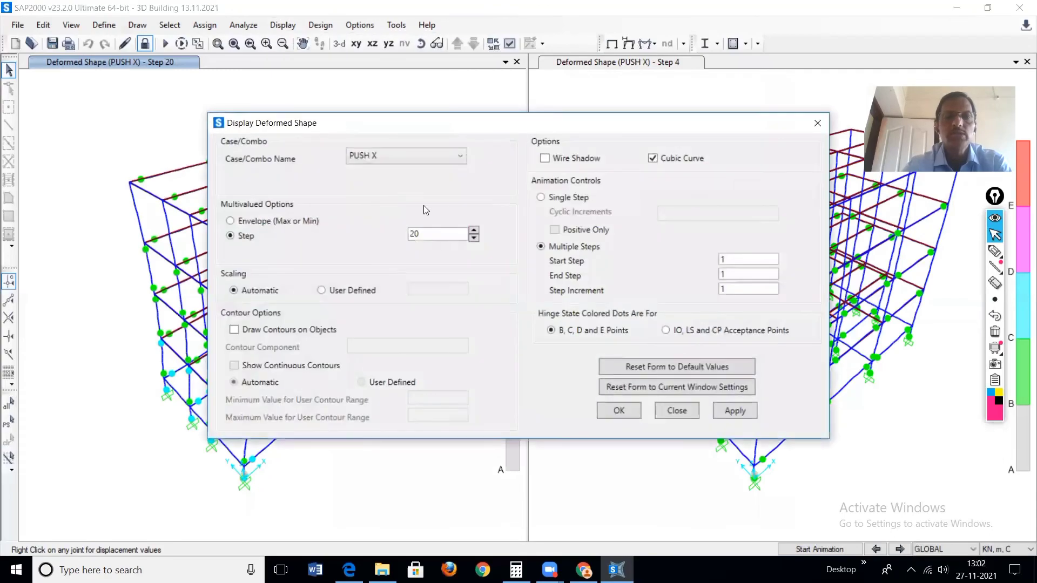
pyautogui.click(474, 238)
pyautogui.click(474, 238)
pyautogui.click(473, 238)
pyautogui.click(473, 238)
pyautogui.moveTo(432, 234); pyautogui.dragTo(392, 239)
pyautogui.write('1')
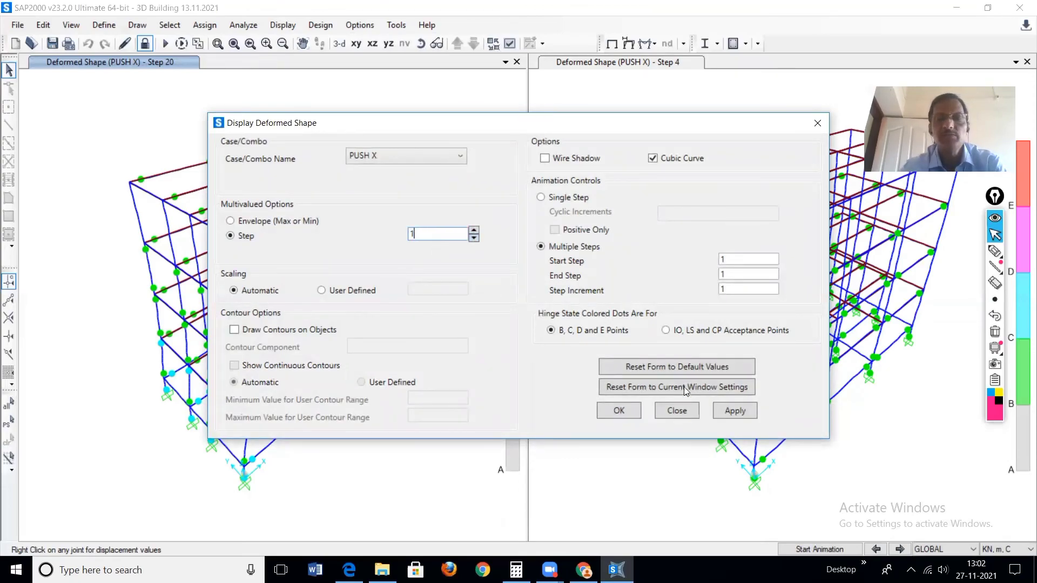
pyautogui.click(734, 410)
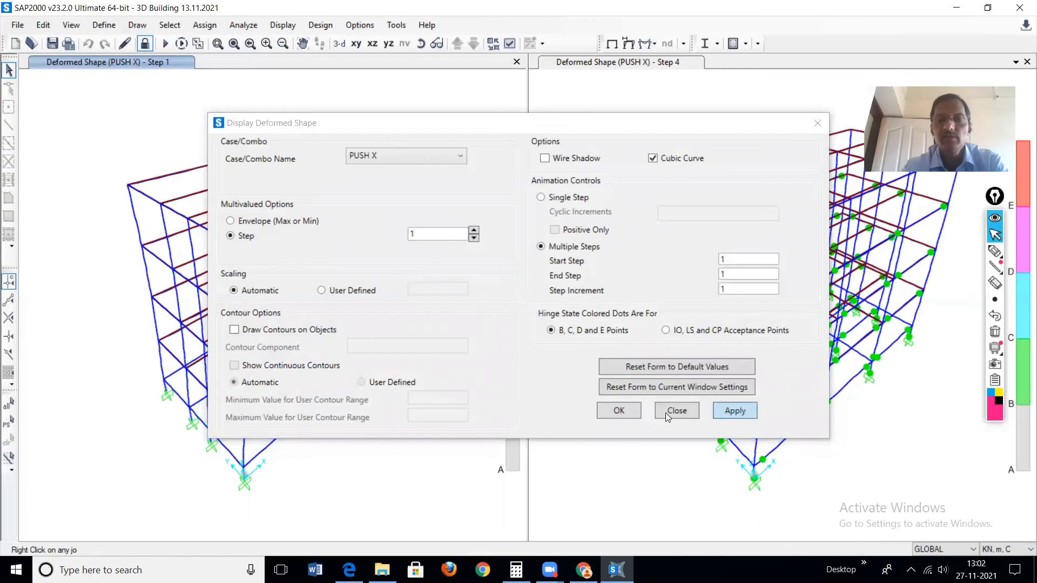
pyautogui.click(626, 410)
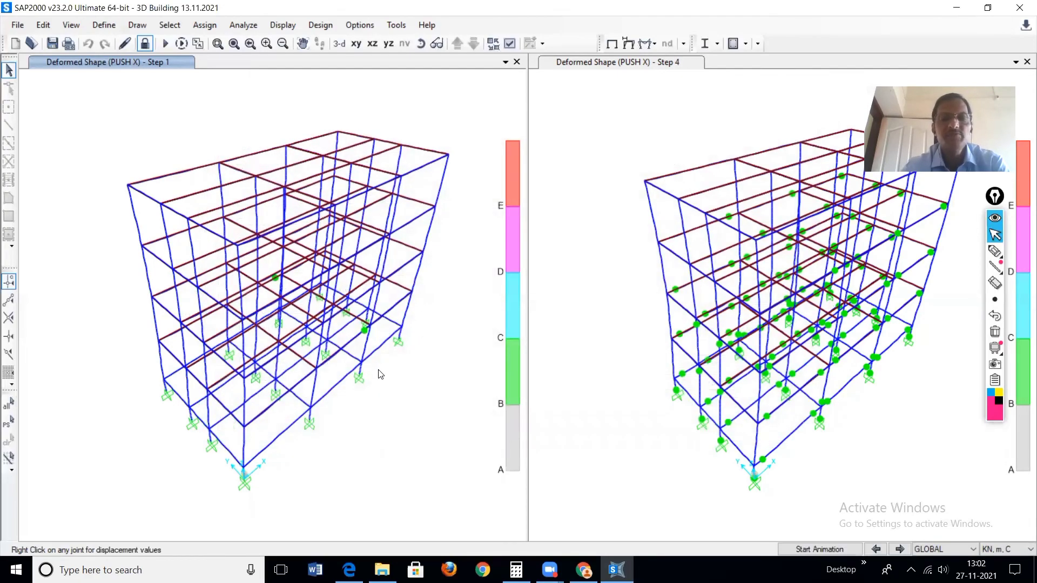
# Advance the PUSH X deformed shape one step at a time from step 1 to step 7, examining the hinge states.
pyautogui.click(899, 550)
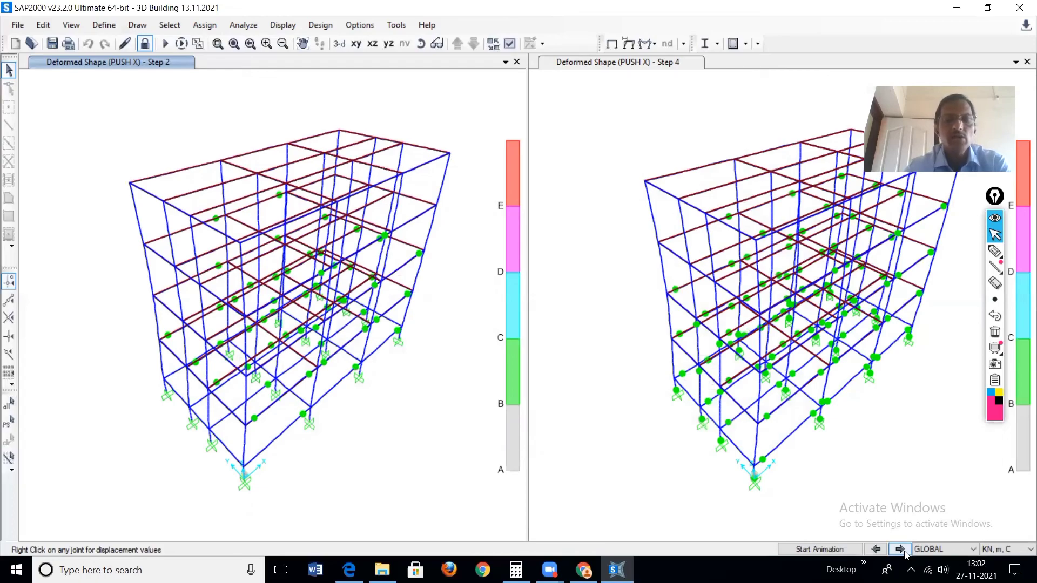
pyautogui.click(904, 552)
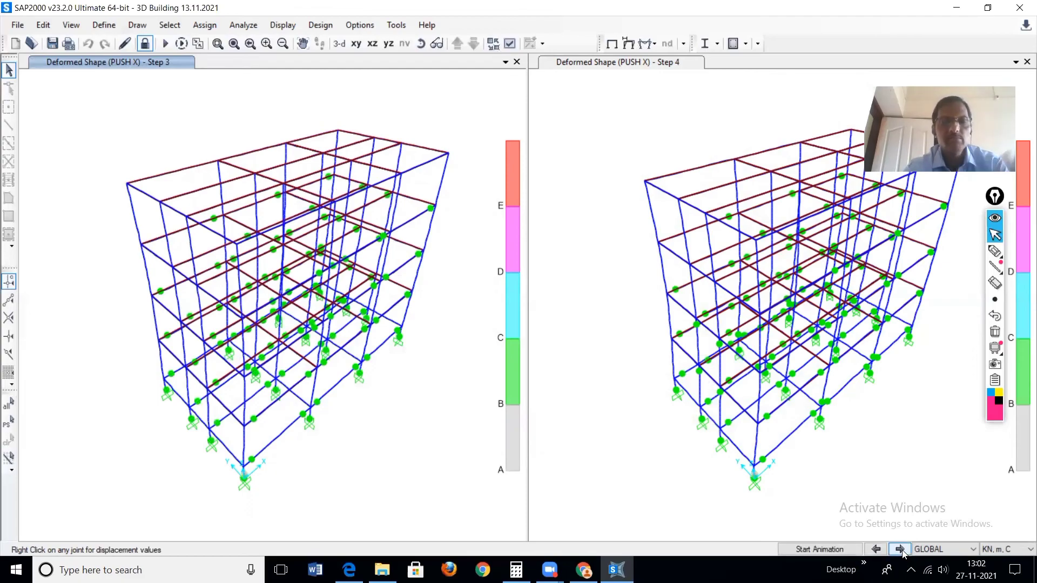
pyautogui.click(902, 552)
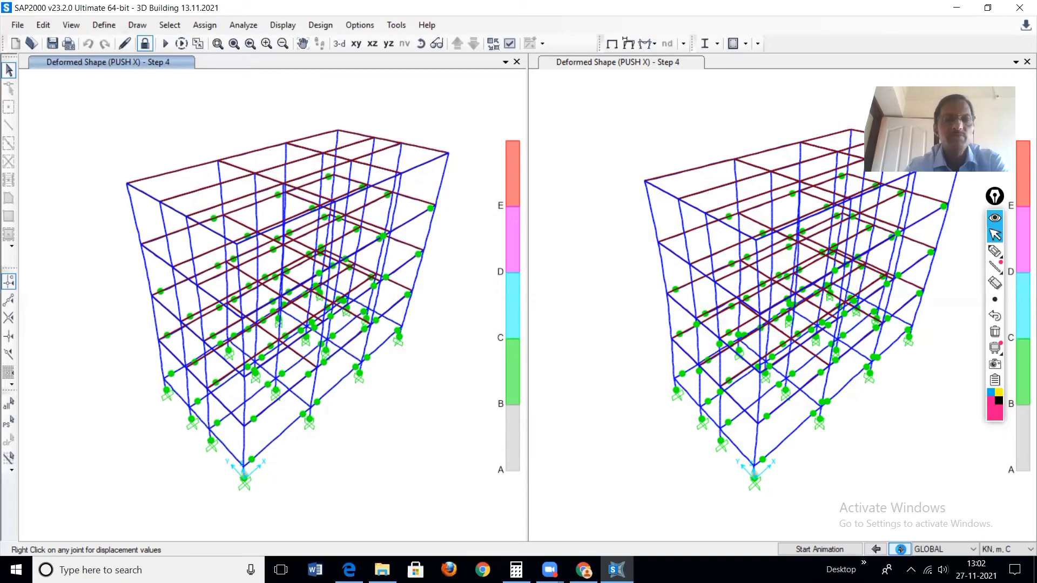
pyautogui.click(901, 551)
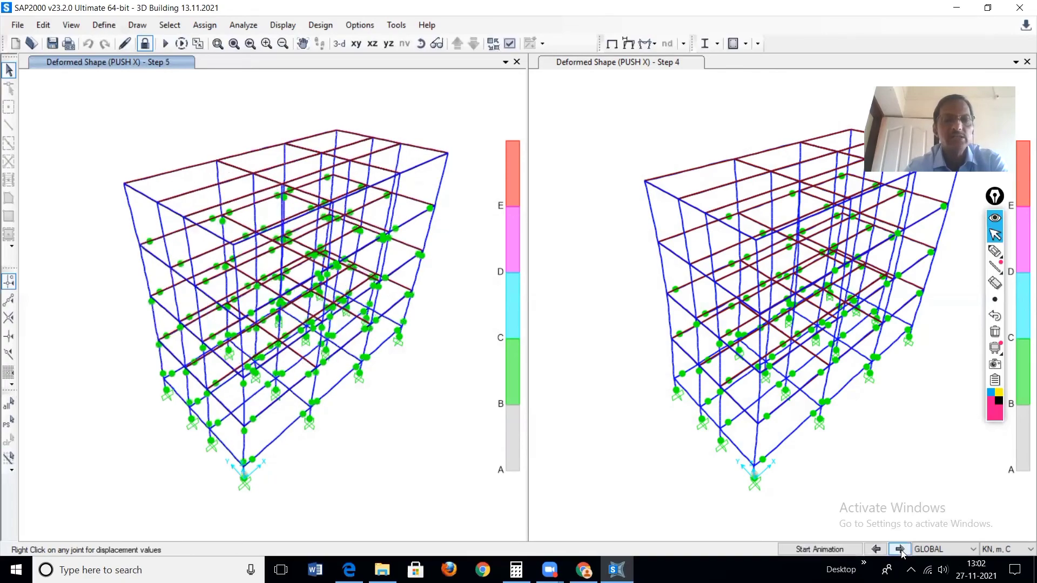
pyautogui.click(901, 551)
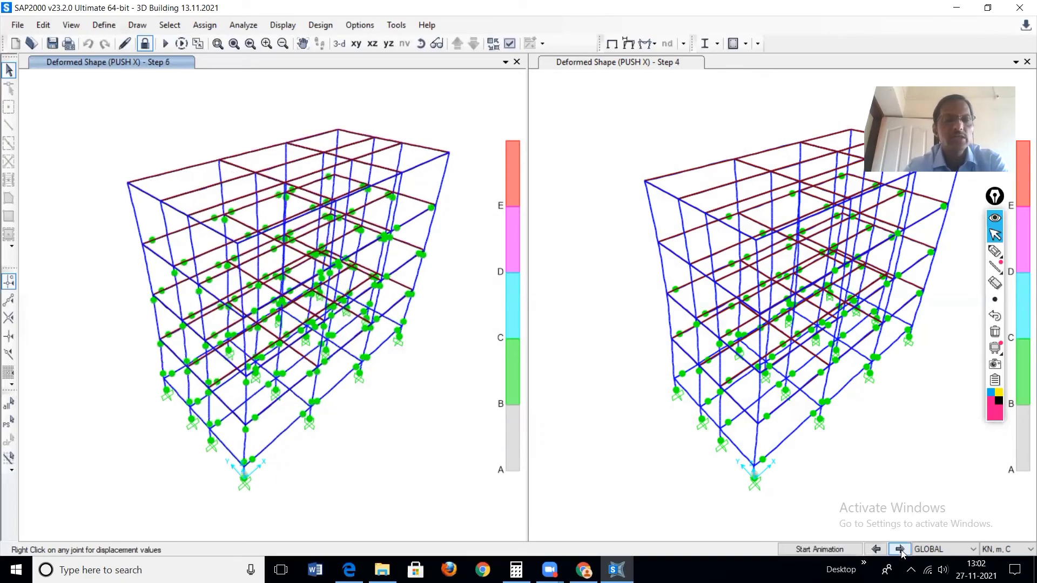
pyautogui.click(901, 551)
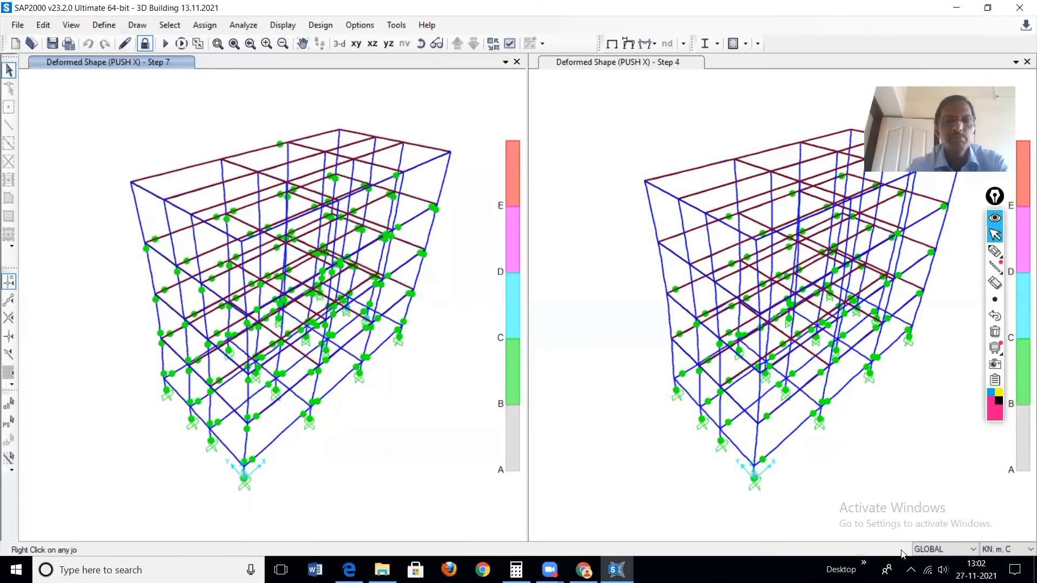
# Continue advancing the PUSH X deformed shape through step 11 up to step 17 to follow the hinge states.
pyautogui.click(901, 551)
pyautogui.click(901, 551)
pyautogui.click(900, 550)
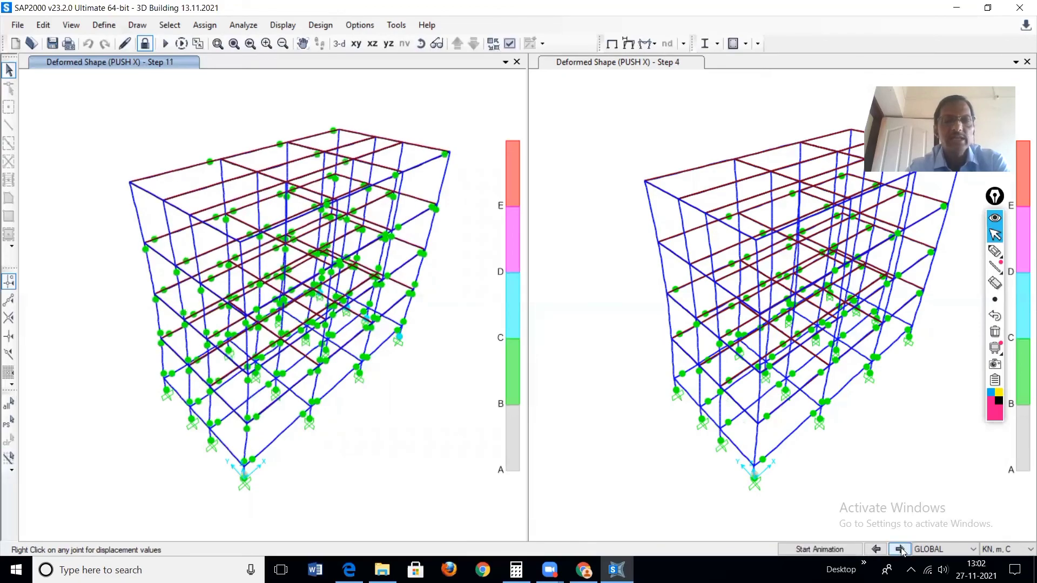
pyautogui.click(901, 551)
pyautogui.click(901, 551)
pyautogui.click(901, 550)
pyautogui.click(900, 550)
pyautogui.click(901, 550)
pyautogui.click(901, 550)
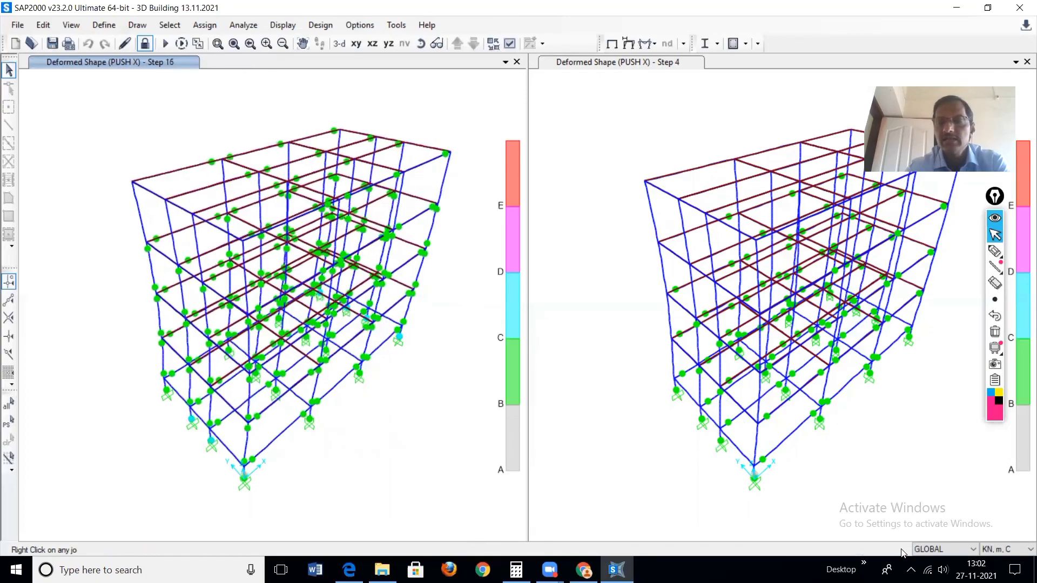
pyautogui.click(901, 550)
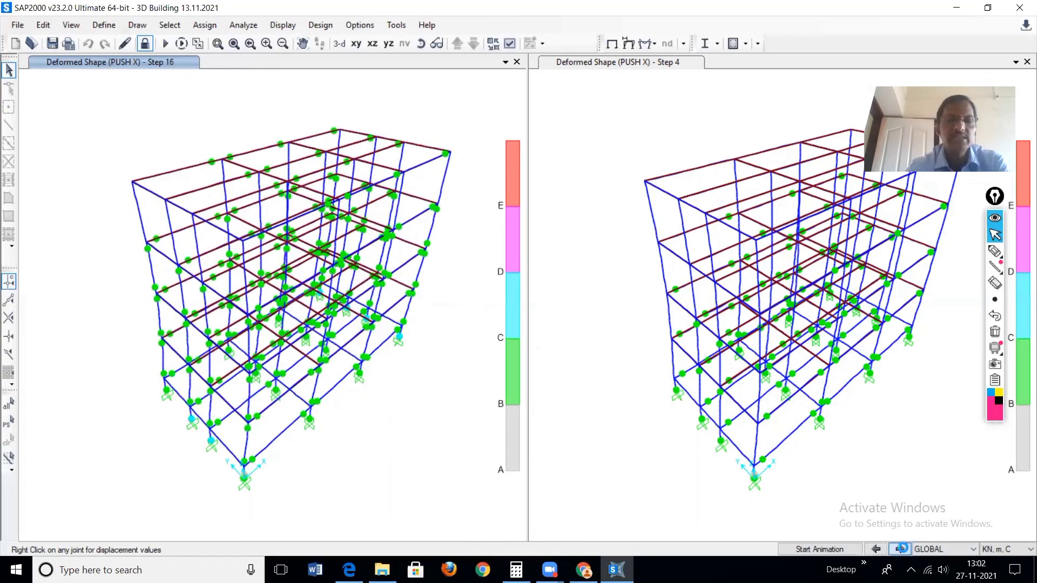
pyautogui.click(901, 550)
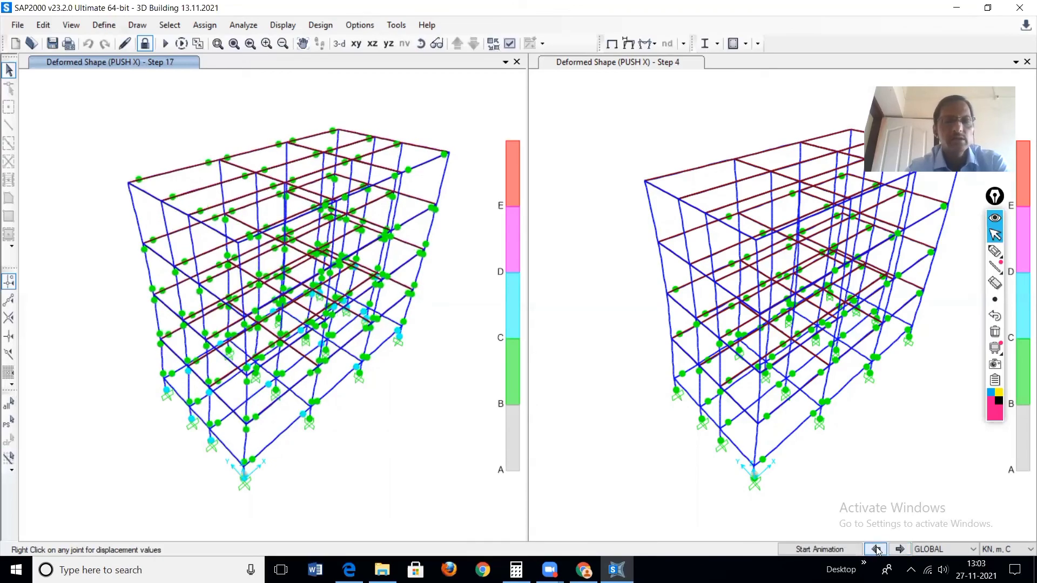
# Go back to step 14 of the PUSH X deformed shape and advance again through step 15 to compare hinge states.
pyautogui.click(876, 549)
pyautogui.click(876, 549)
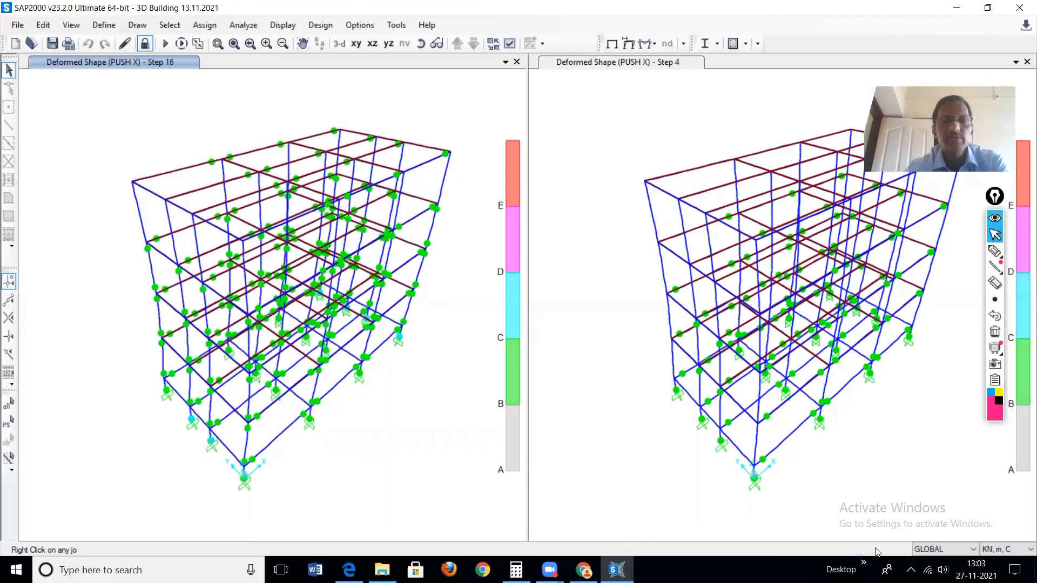
pyautogui.click(876, 549)
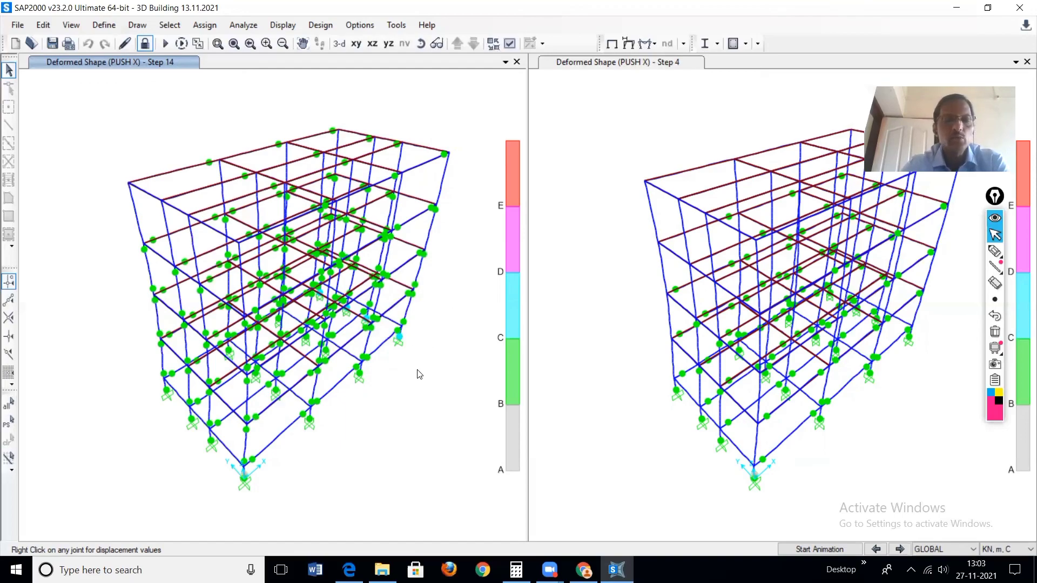
pyautogui.click(899, 549)
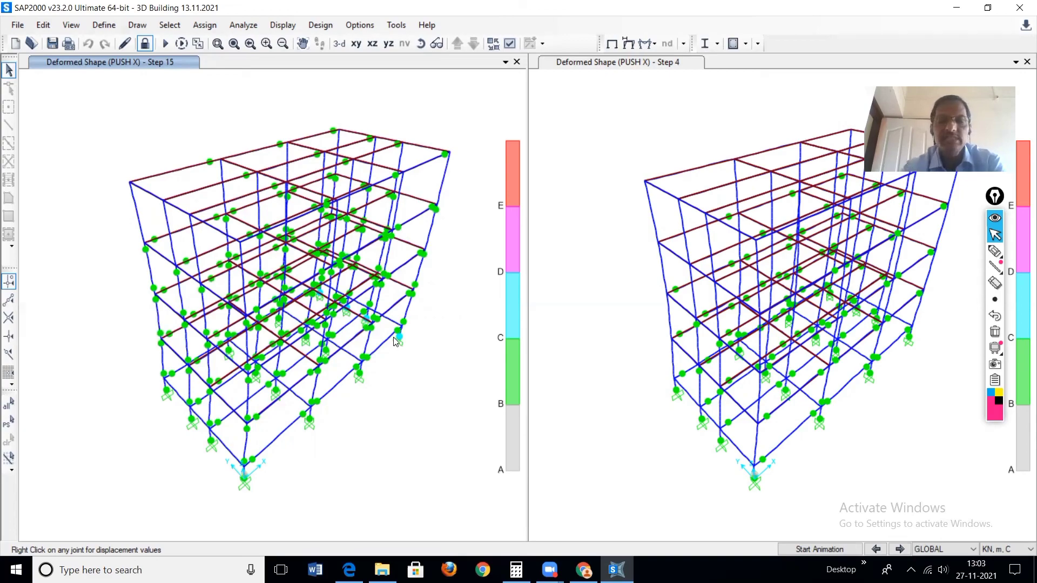
pyautogui.click(901, 549)
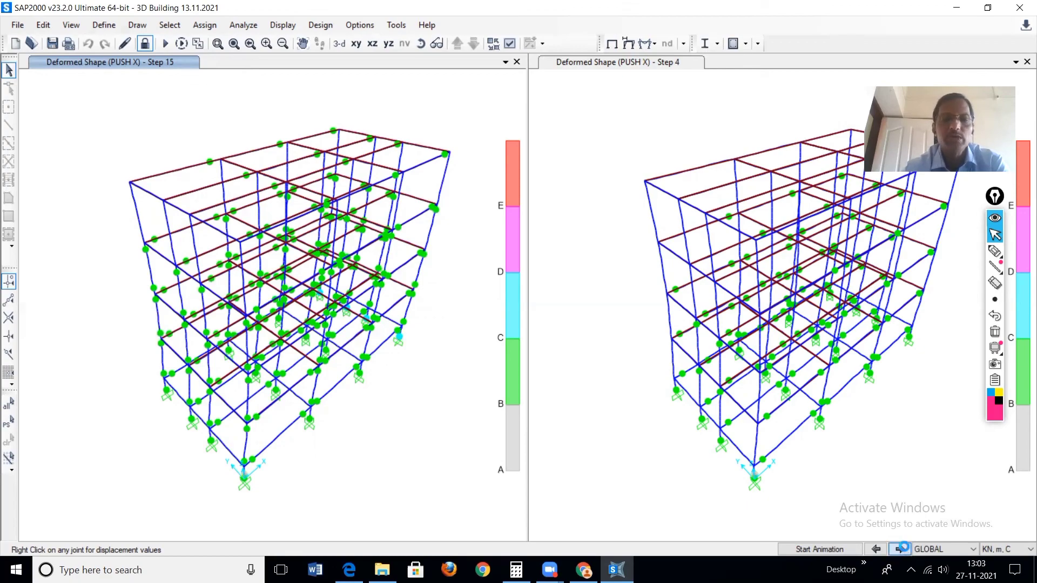